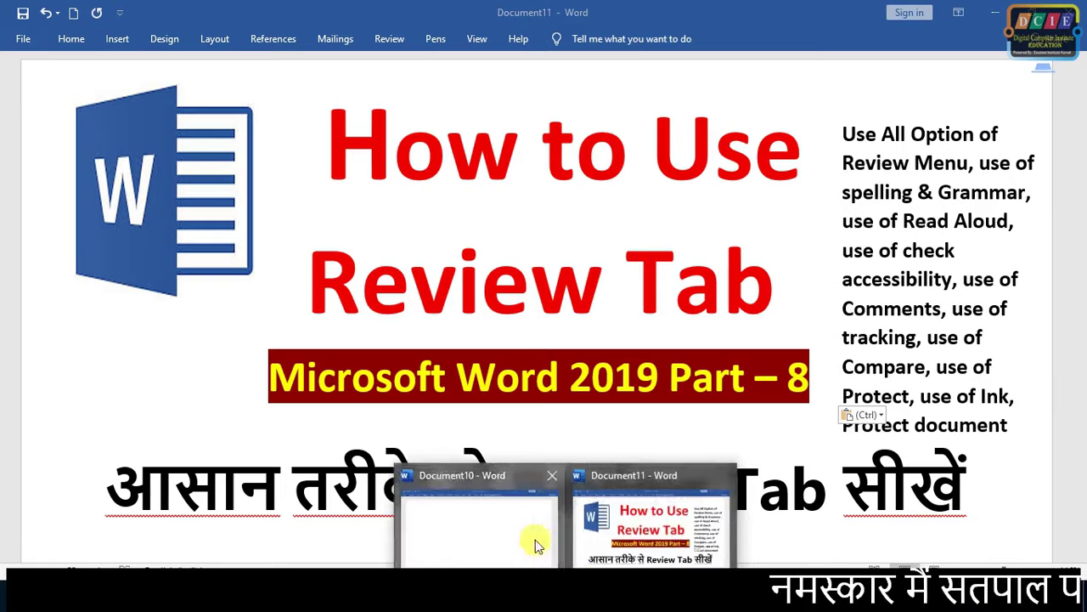
Switch to the blank Document10 and pin the Review ribbon so it stays expanded
click(546, 539)
click(384, 38)
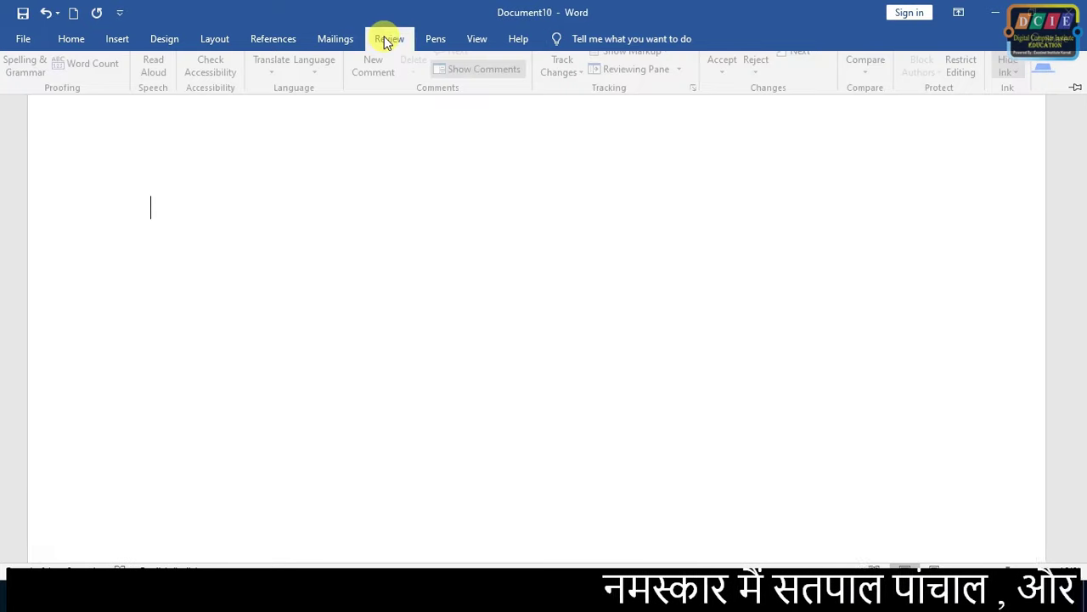
right_click(794, 123)
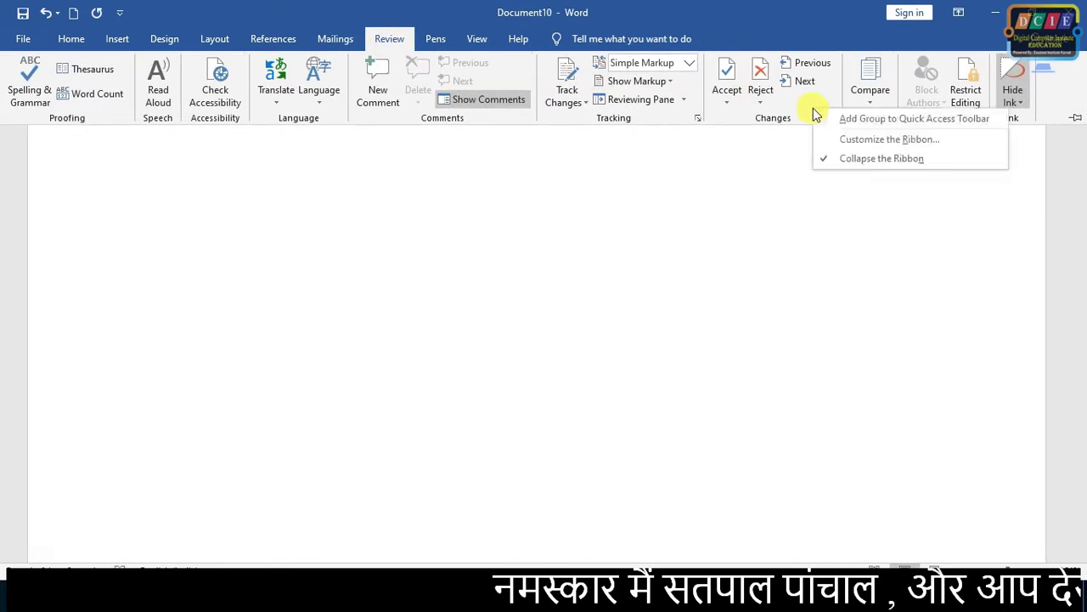
click(839, 158)
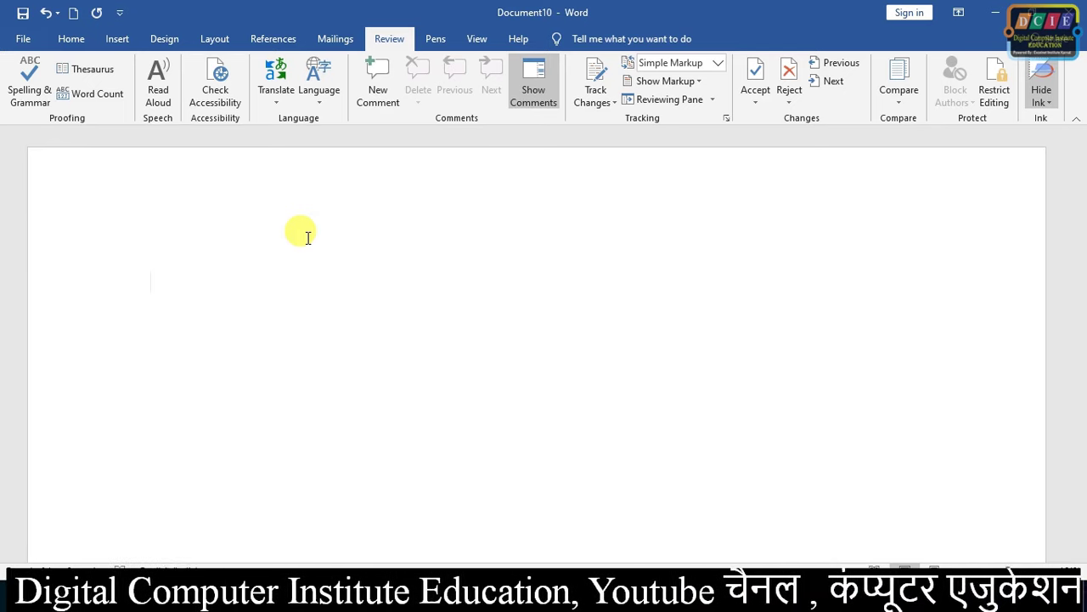
Generate sample paragraphs with =rand(), add blank lines below, and begin typing on the first empty line
text(=)
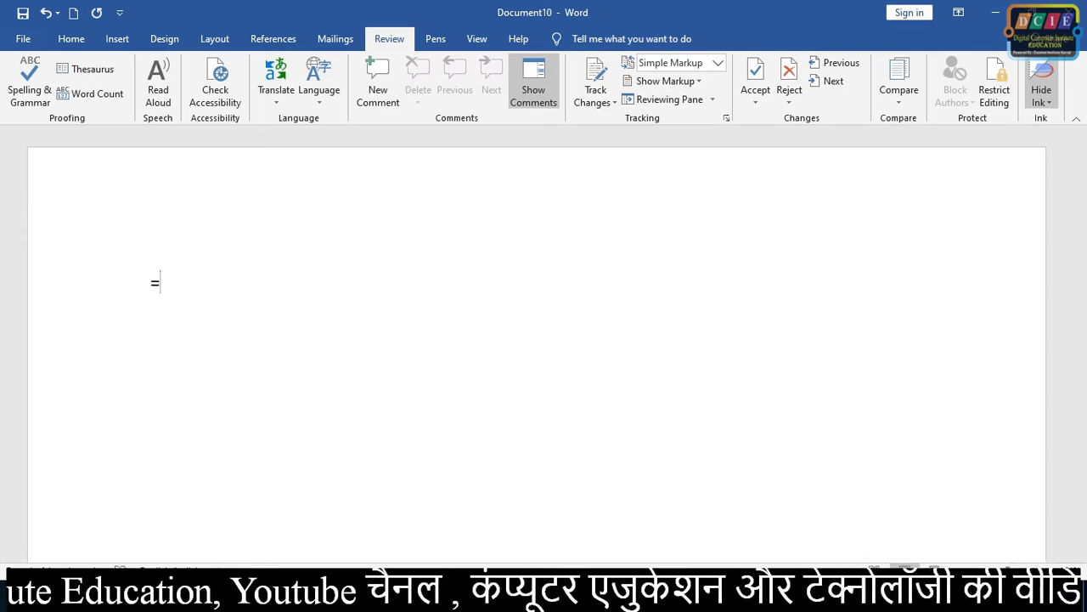
text(ra)
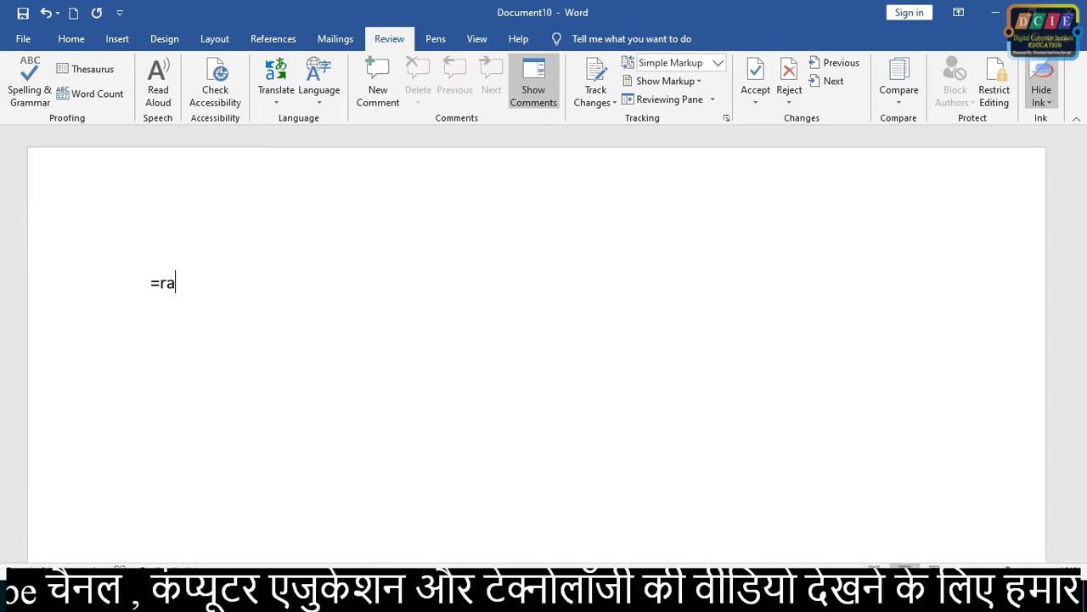
text(nd())
key(Return)
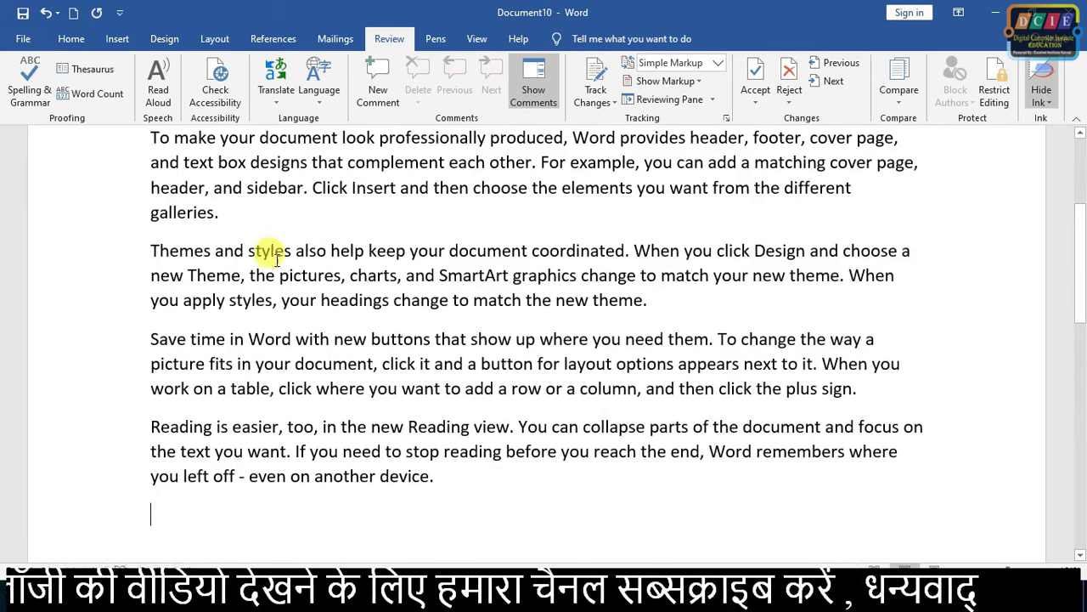
key(Return)
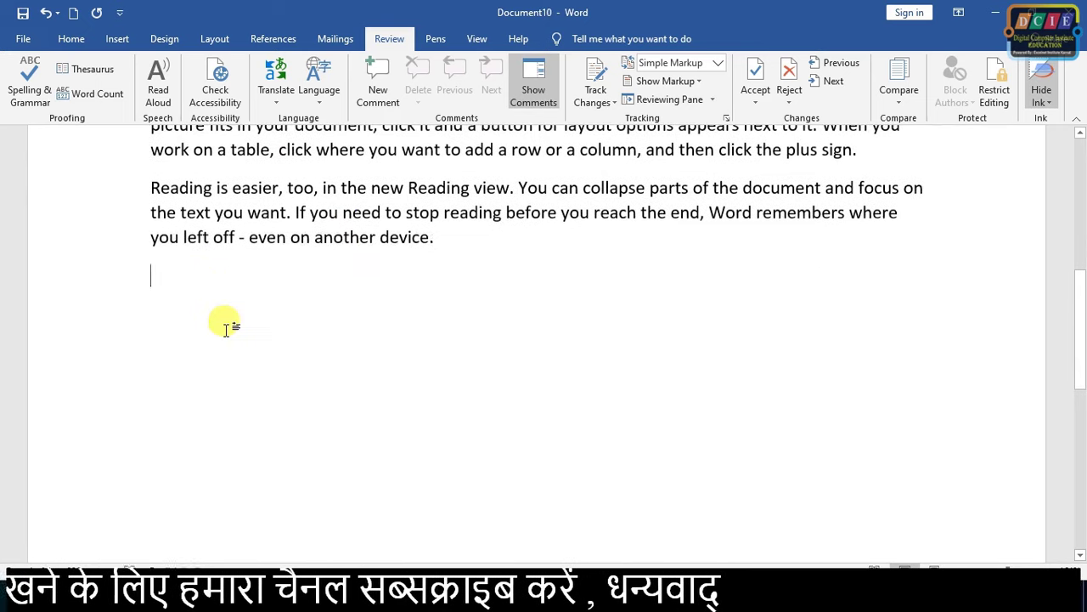
key(Return)
key(Return)
key(Return)
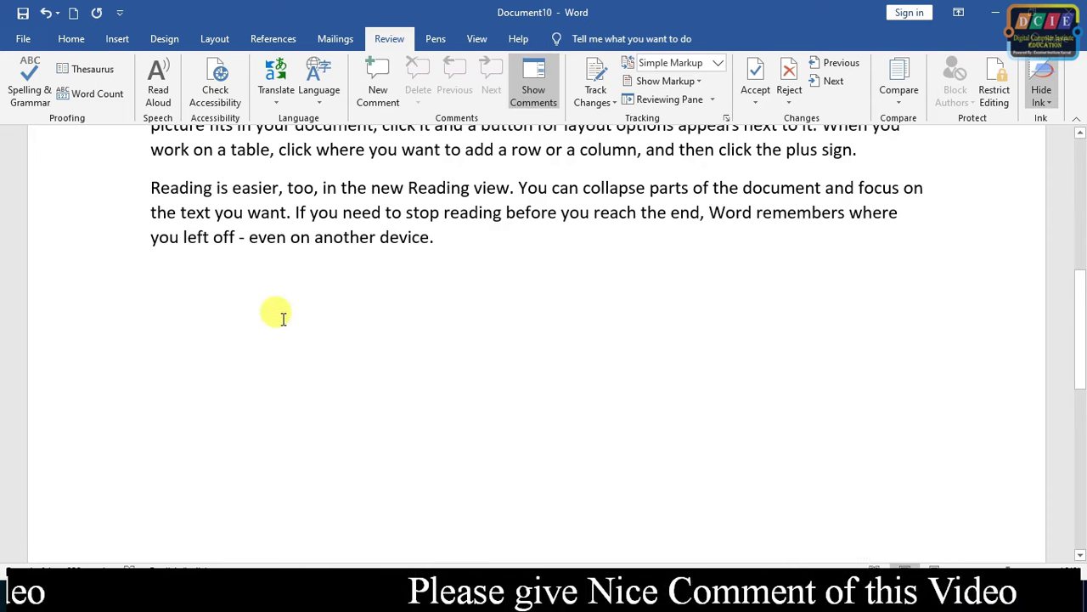
click(174, 348)
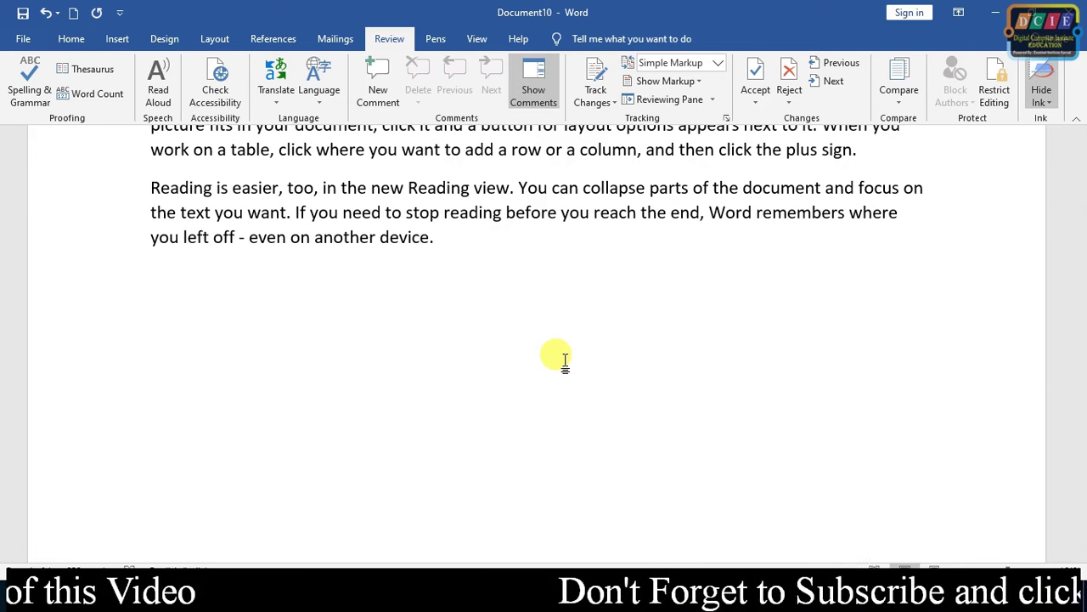
text(teechar)
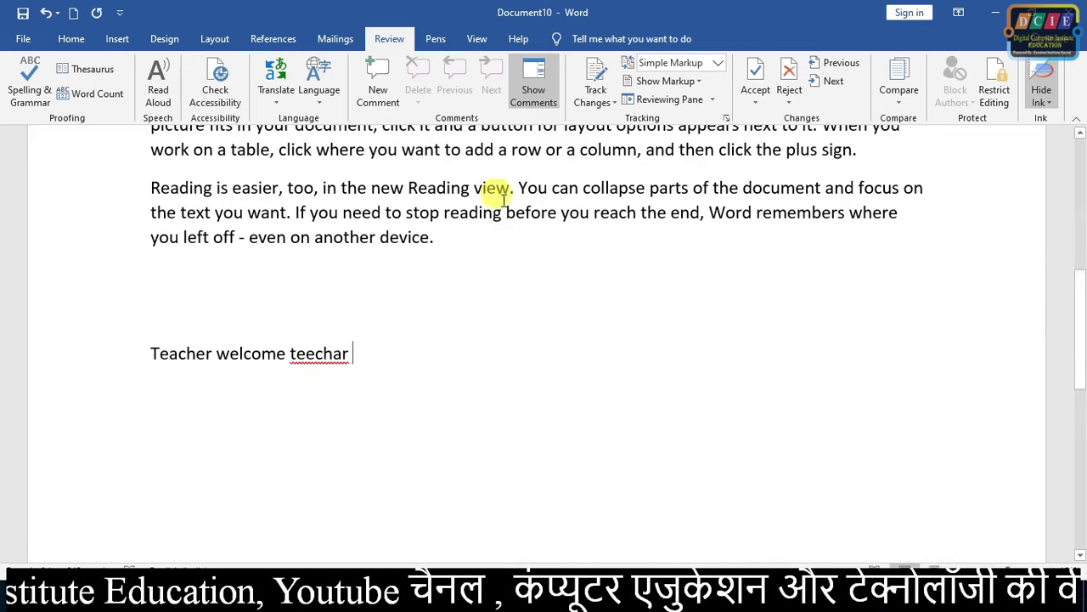
drag(212, 355, 120, 357)
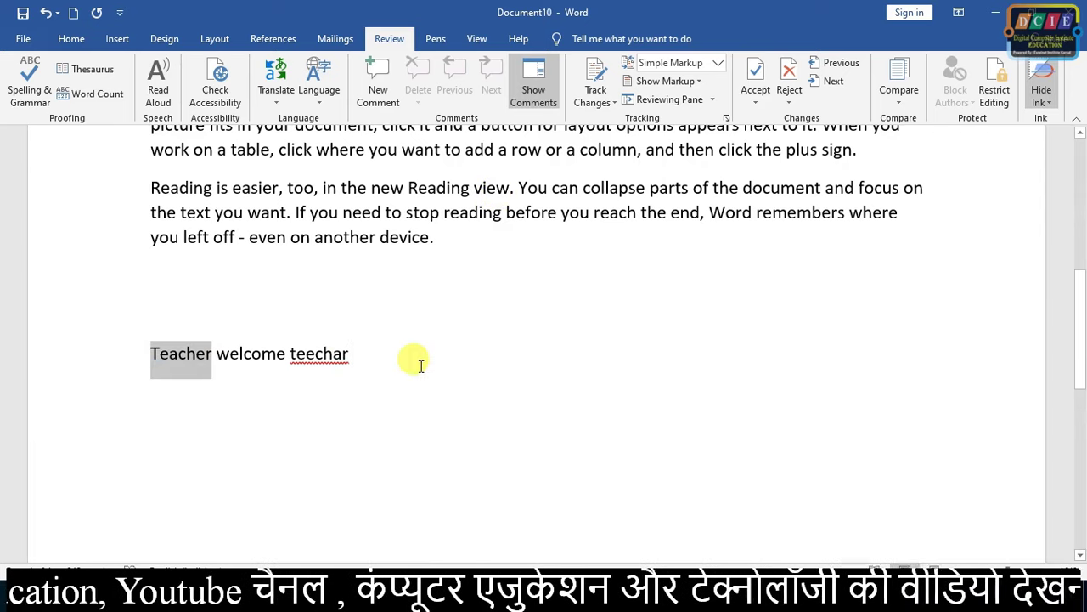
drag(352, 357, 261, 357)
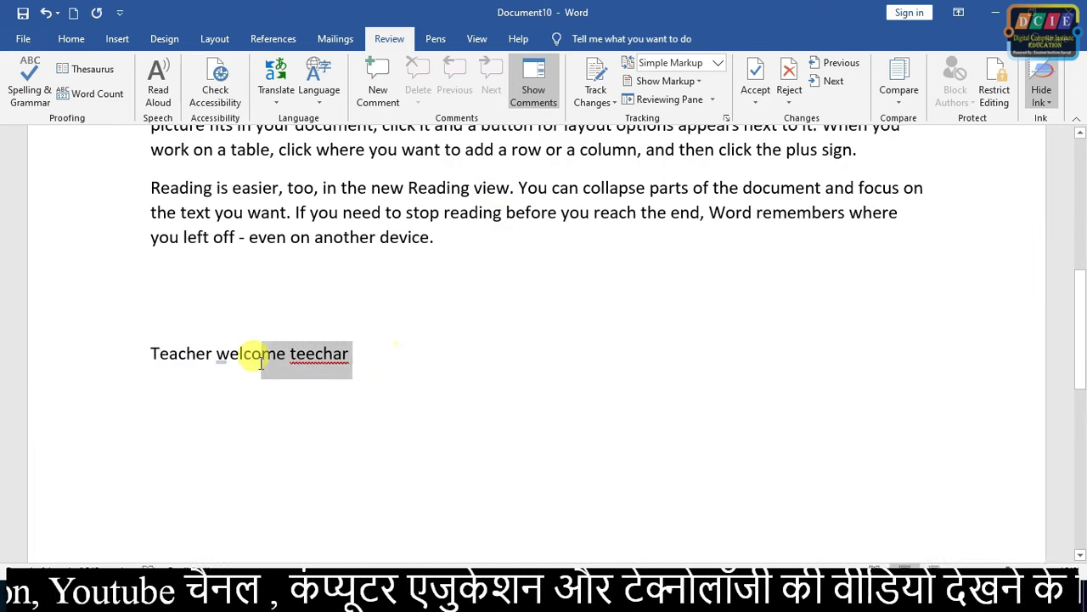
click(359, 360)
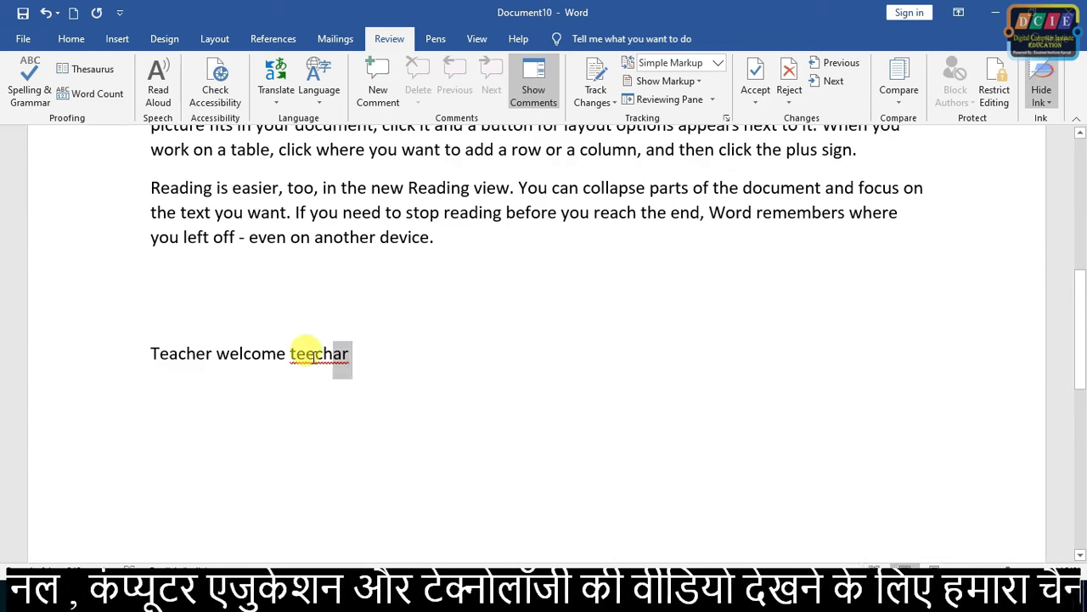
drag(358, 360, 350, 356)
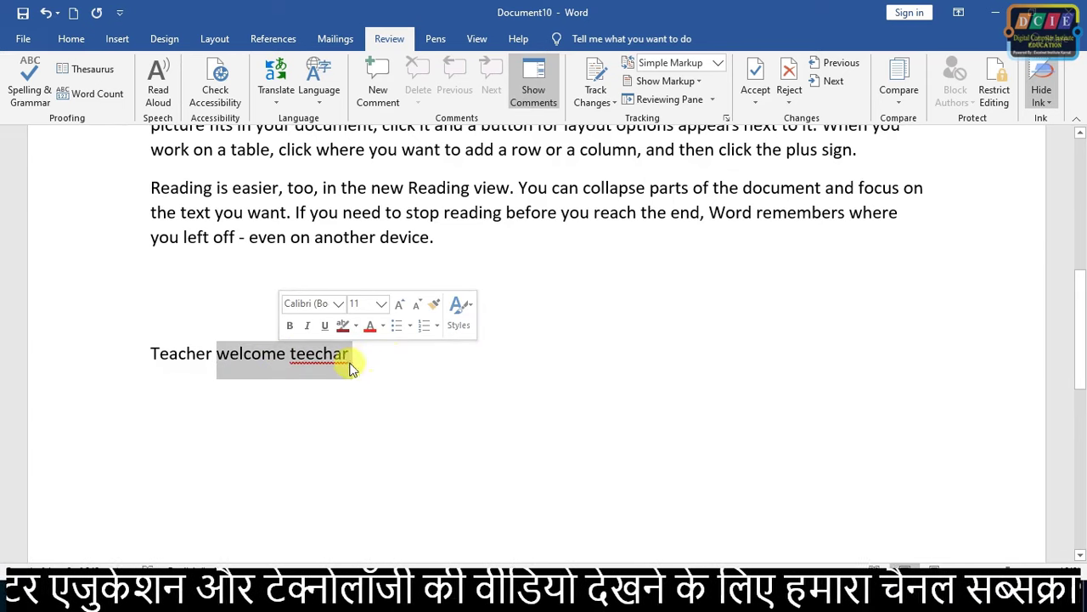
drag(388, 359, 287, 353)
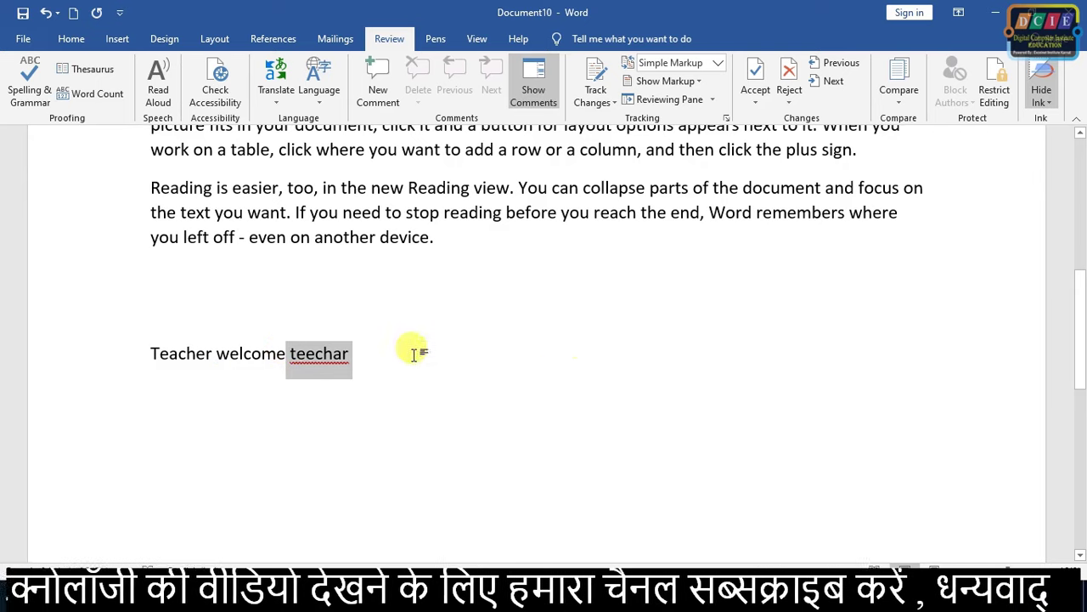
right_click(334, 358)
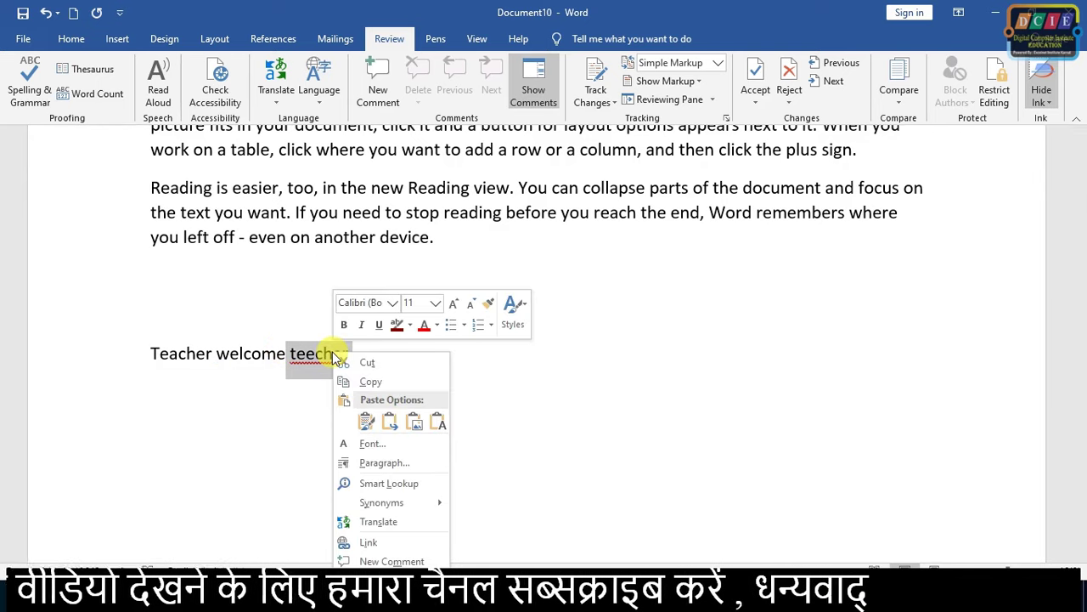
key(Escape)
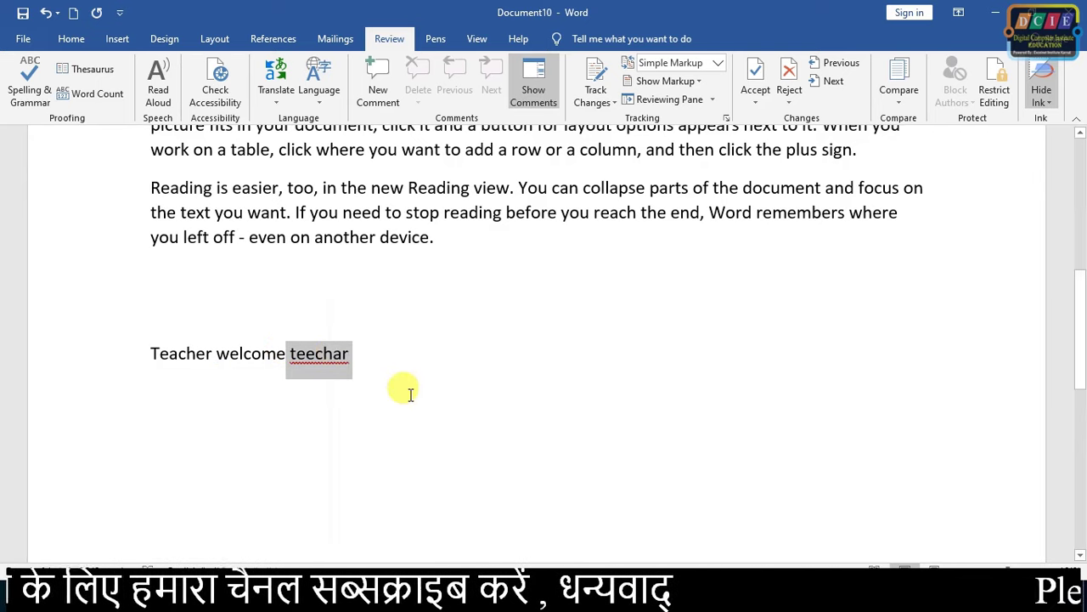
right_click(324, 366)
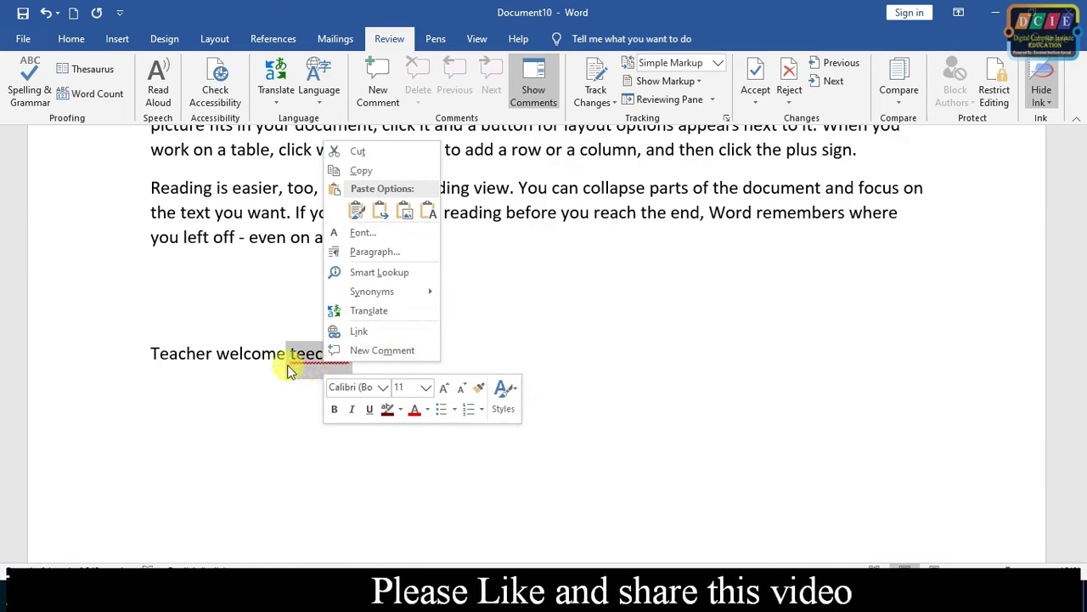
key(Escape)
click(312, 357)
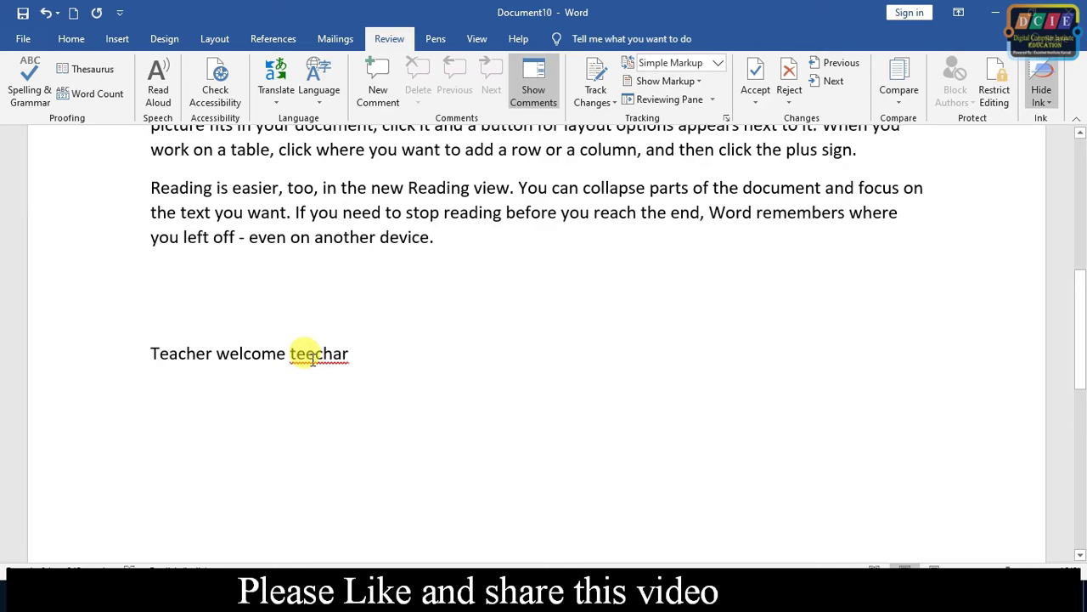
right_click(313, 359)
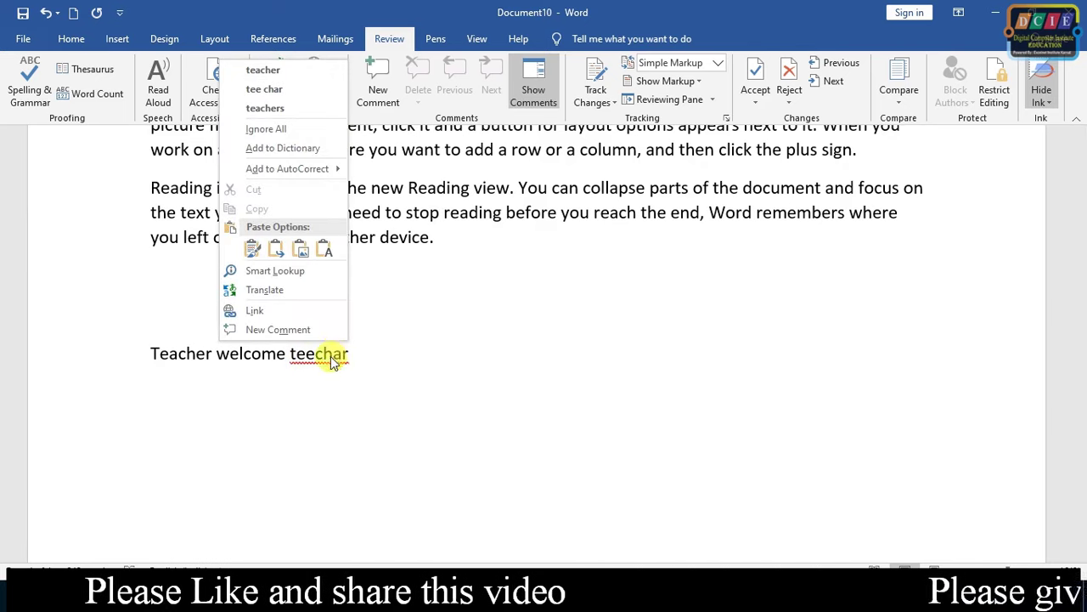
click(272, 107)
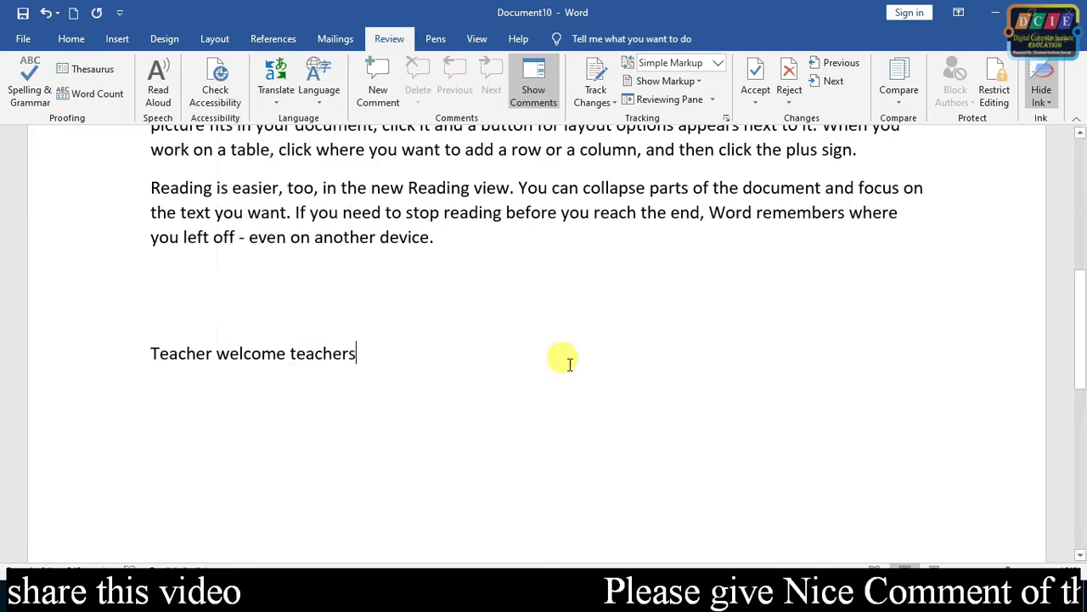
key(ctrl+z)
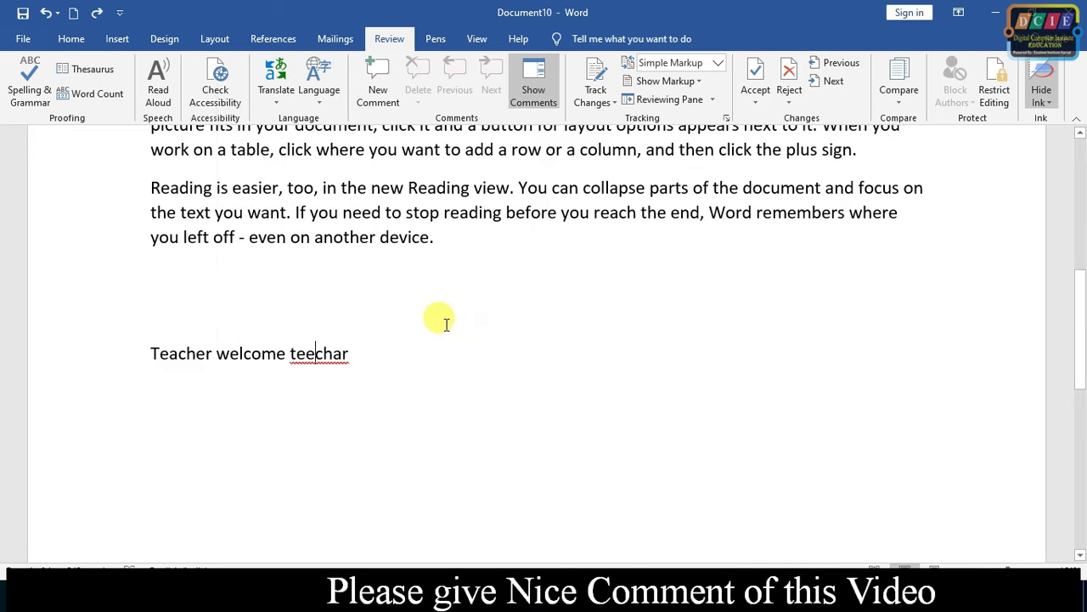
scroll(446, 325, up, 4)
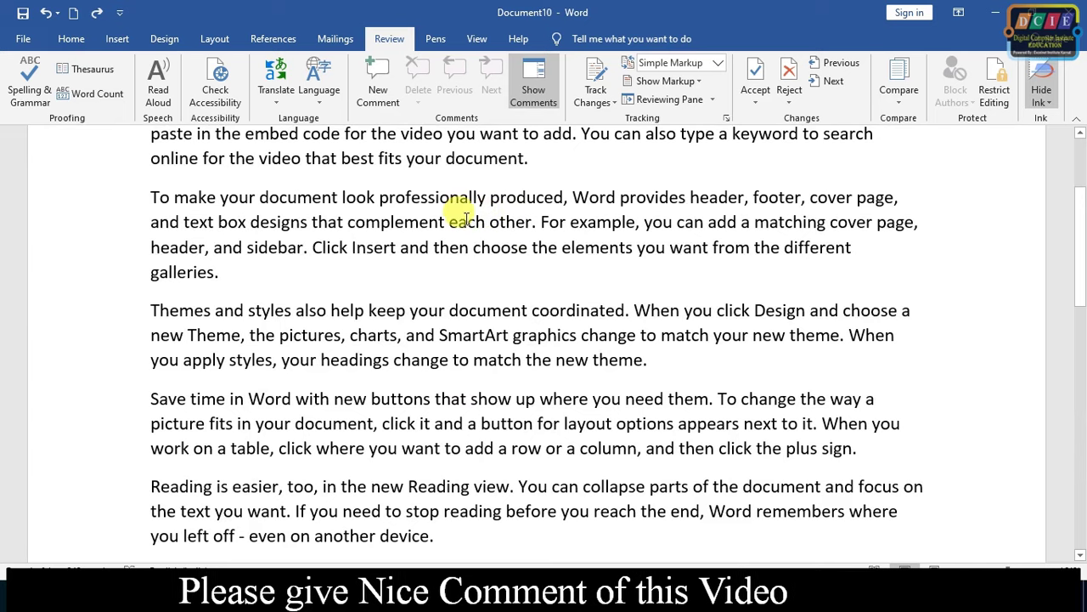
click(439, 197)
key(BackSpace)
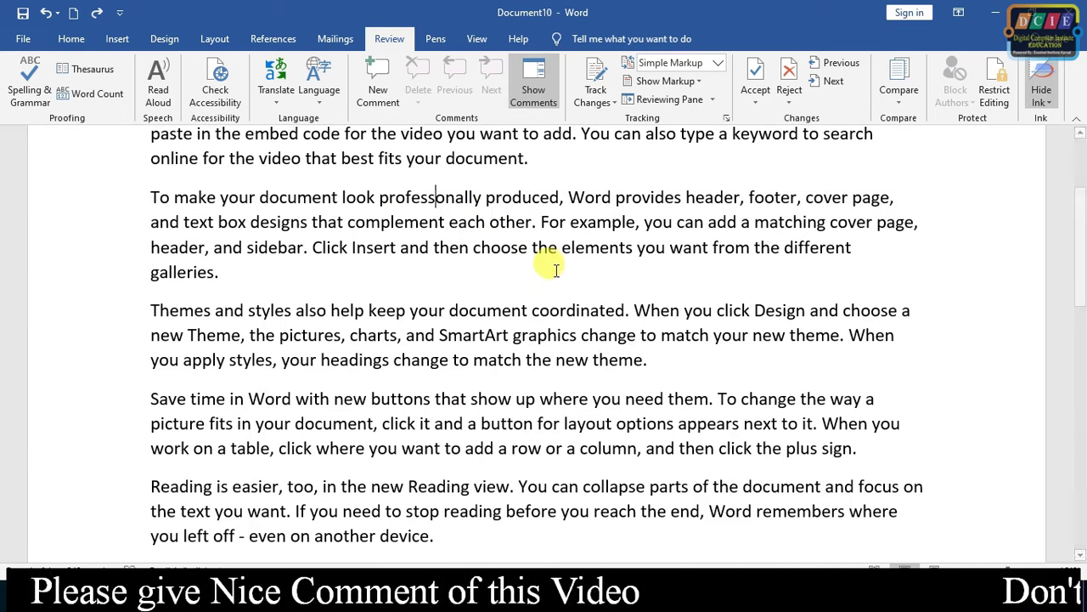
key(BackSpace)
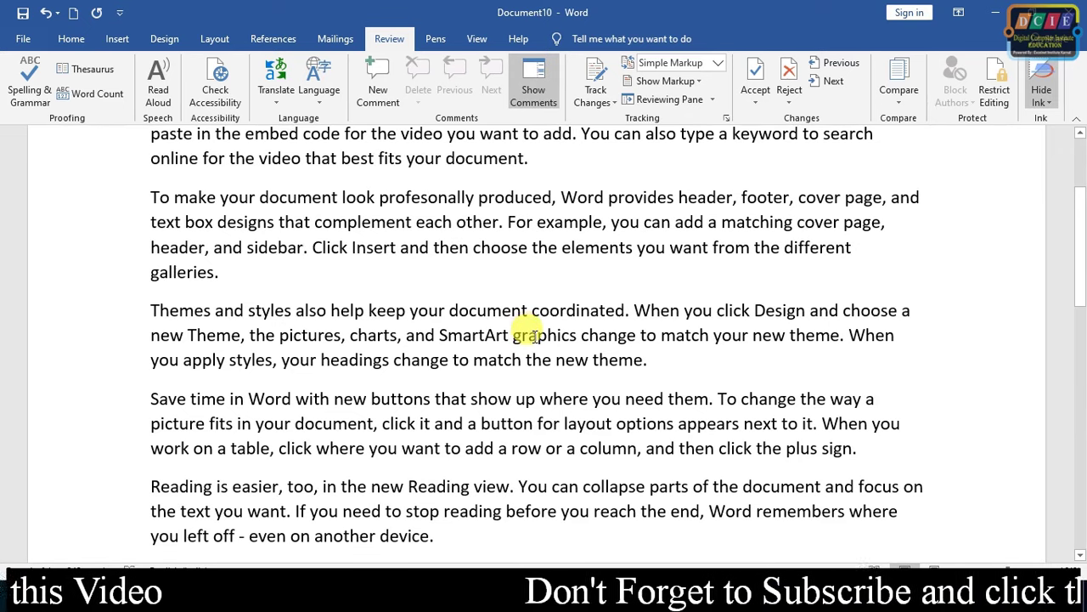
click(526, 335)
key(BackSpace)
key(BackSpace)
click(515, 423)
key(BackSpace)
key(BackSpace)
click(438, 486)
key(BackSpace)
key(BackSpace)
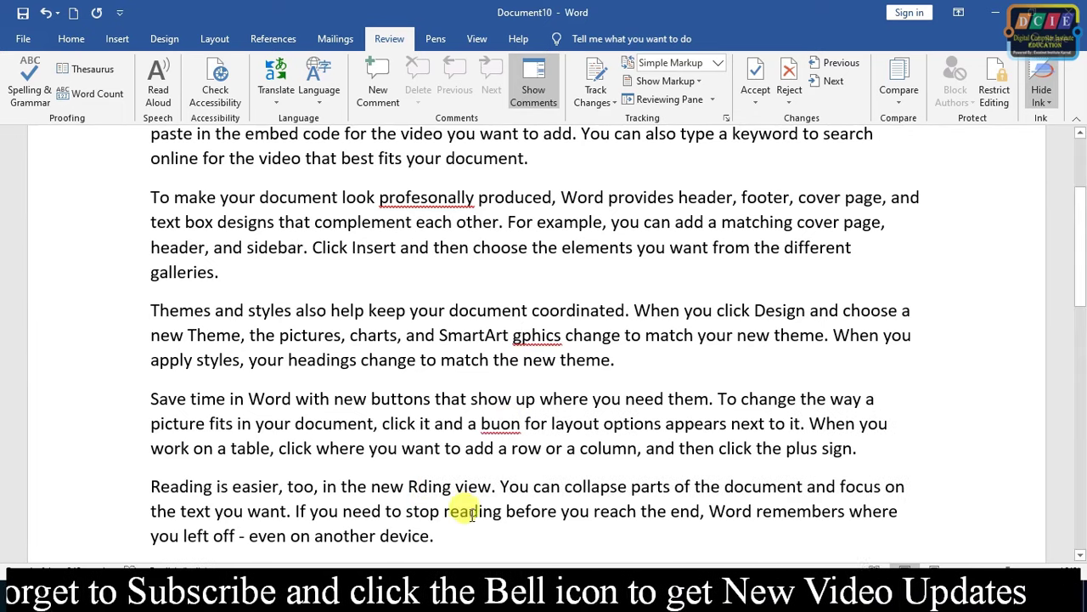
double_click(474, 512)
key(BackSpace)
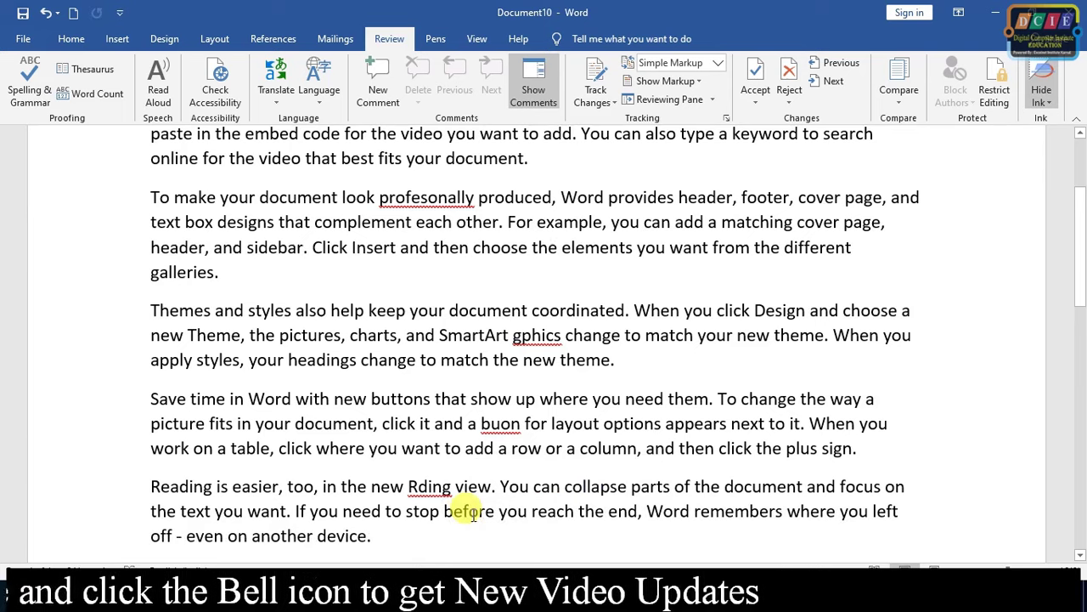
click(469, 511)
key(BackSpace)
key(BackSpace)
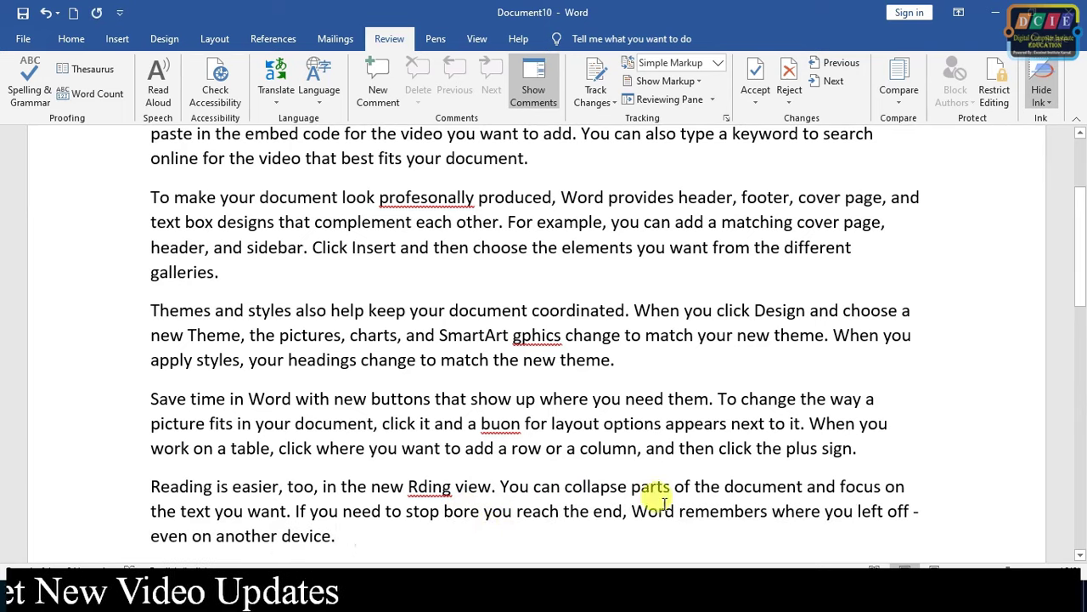
click(736, 511)
key(BackSpace)
key(BackSpace)
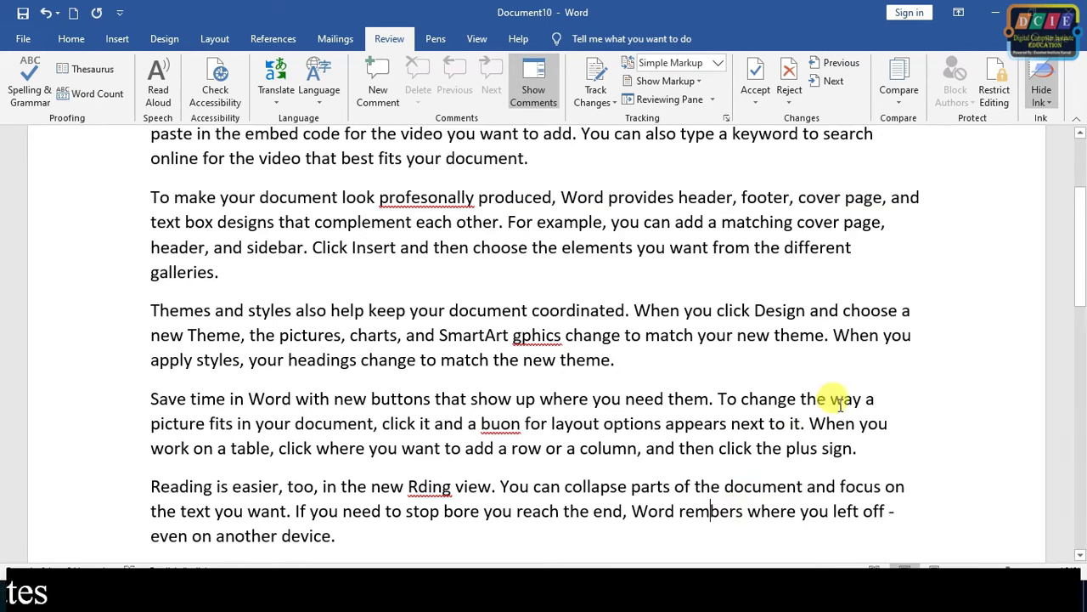
mouse_move(85, 92)
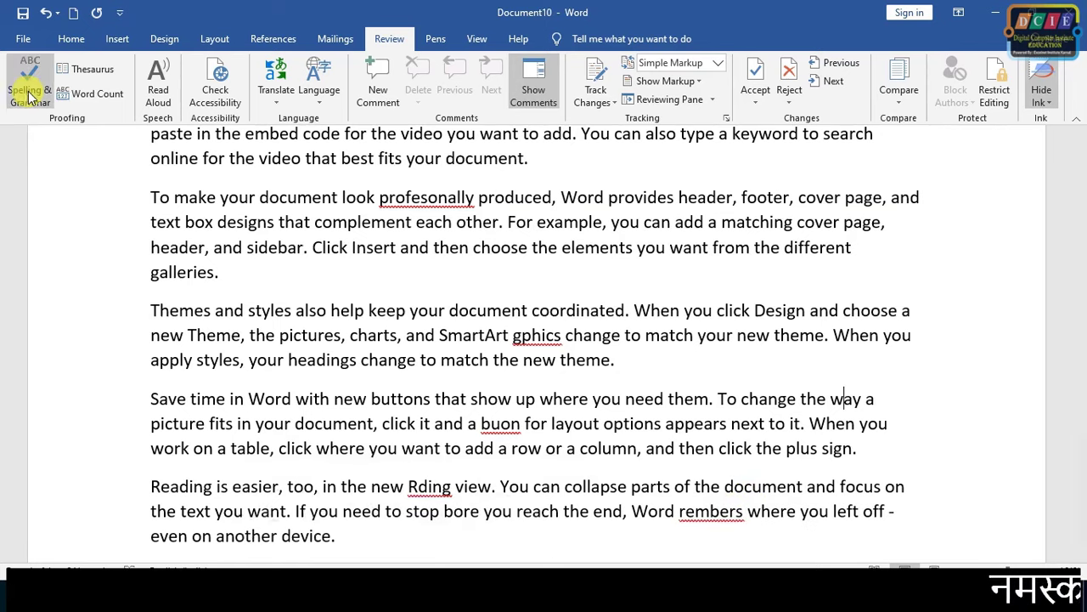
scroll(165, 248, up, 5)
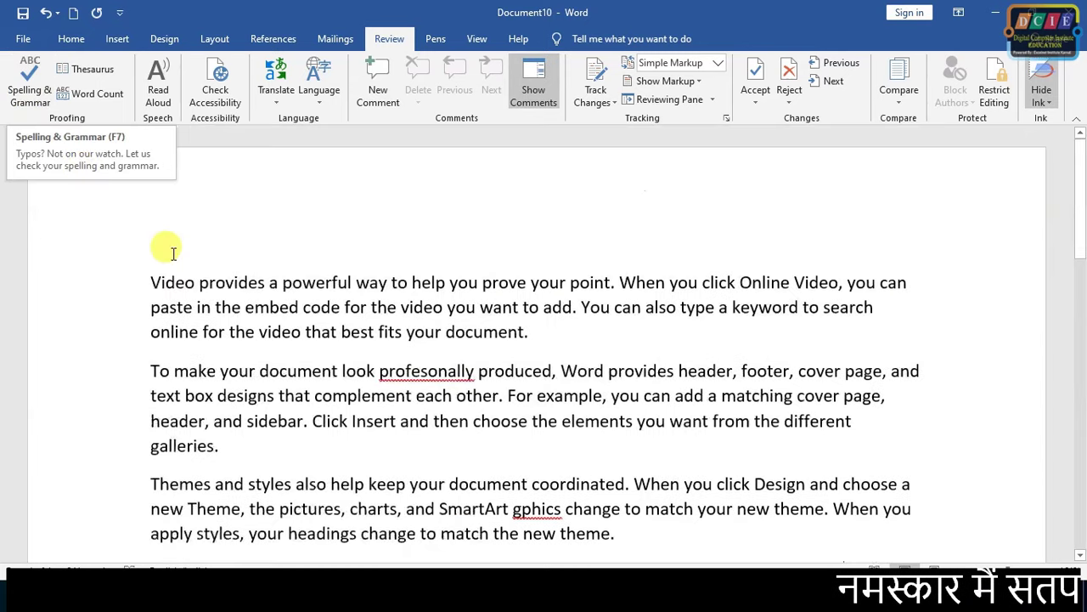
Run Spelling & Grammar and use Change All to fix 'profesonally' to 'professionally'
click(27, 93)
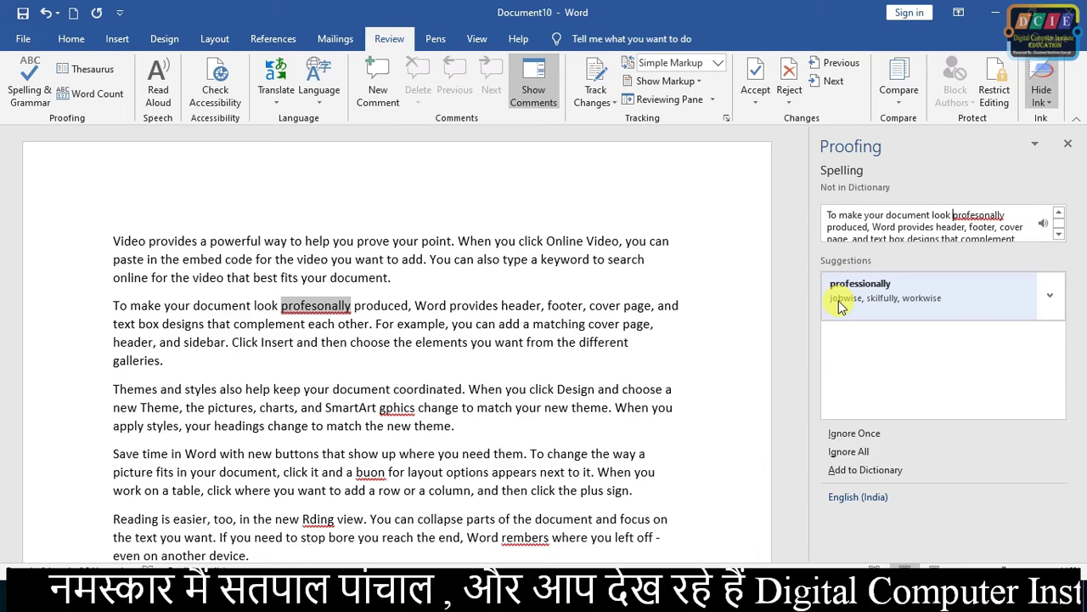
click(1045, 301)
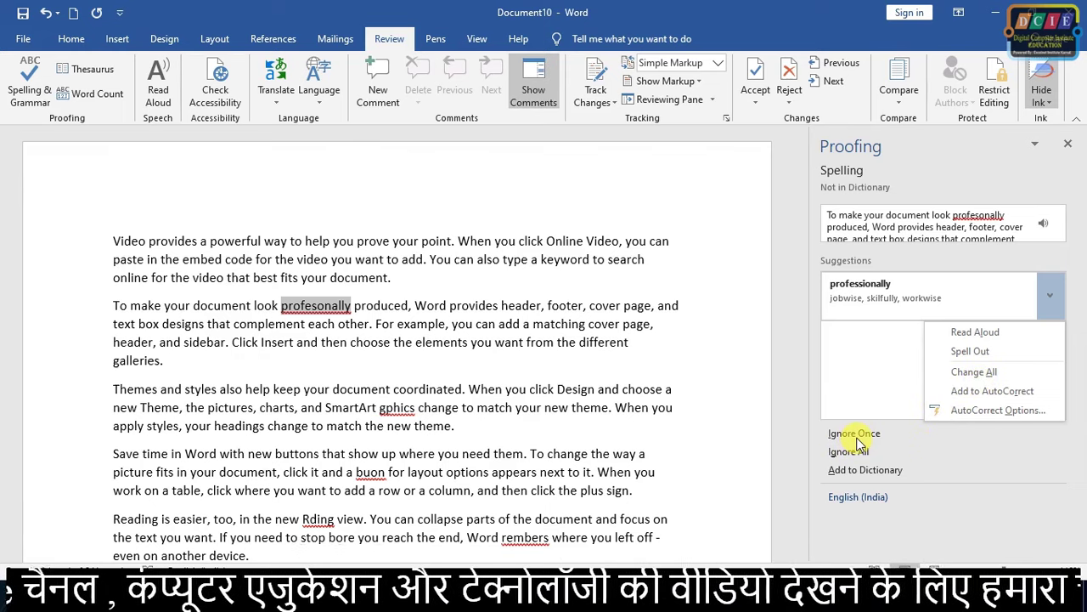
click(856, 438)
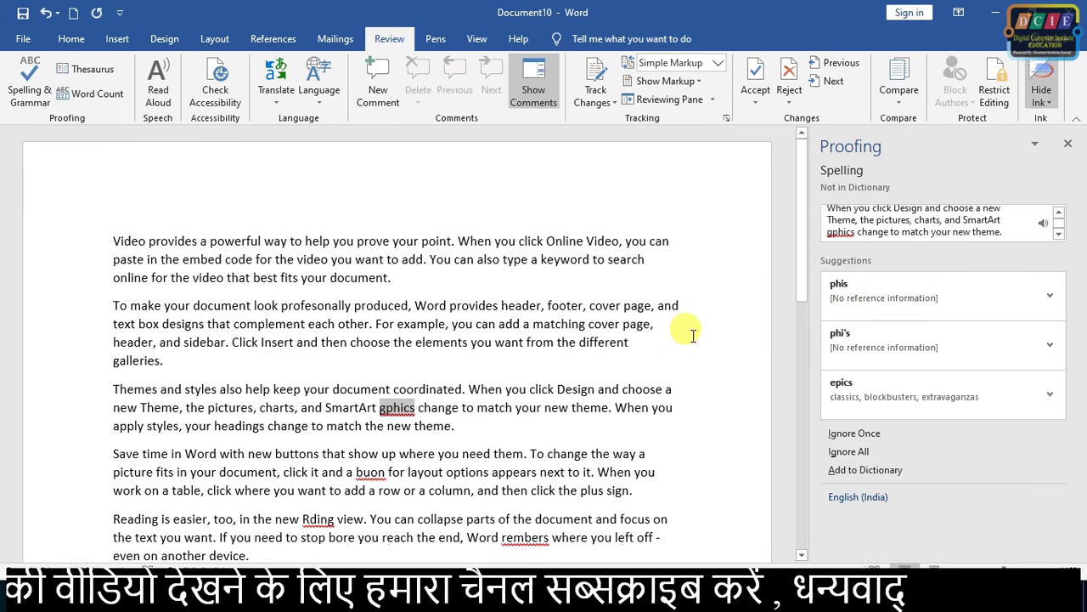
click(695, 335)
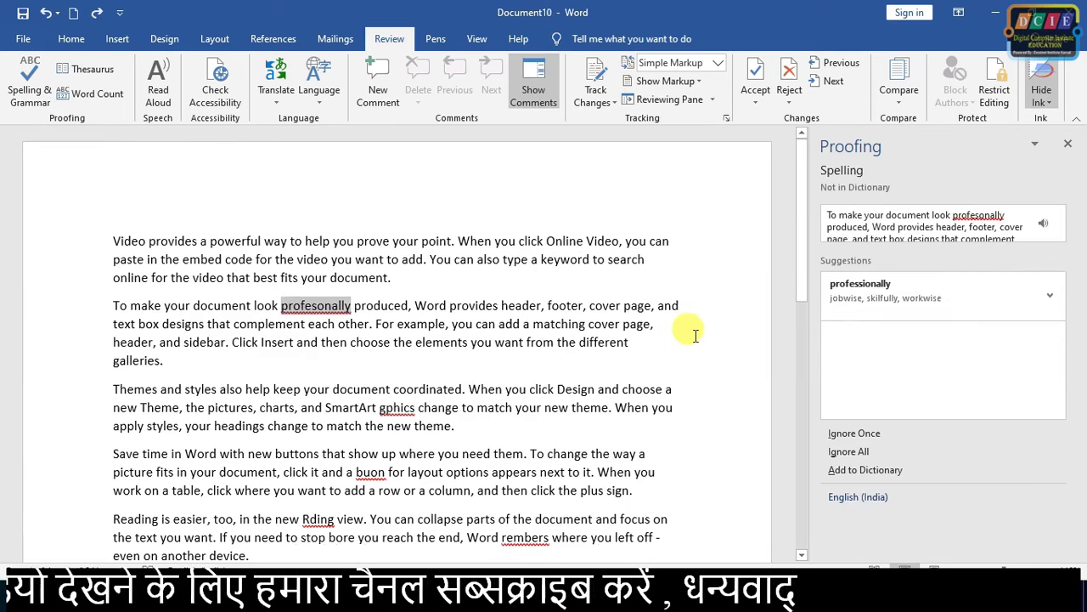
click(1052, 296)
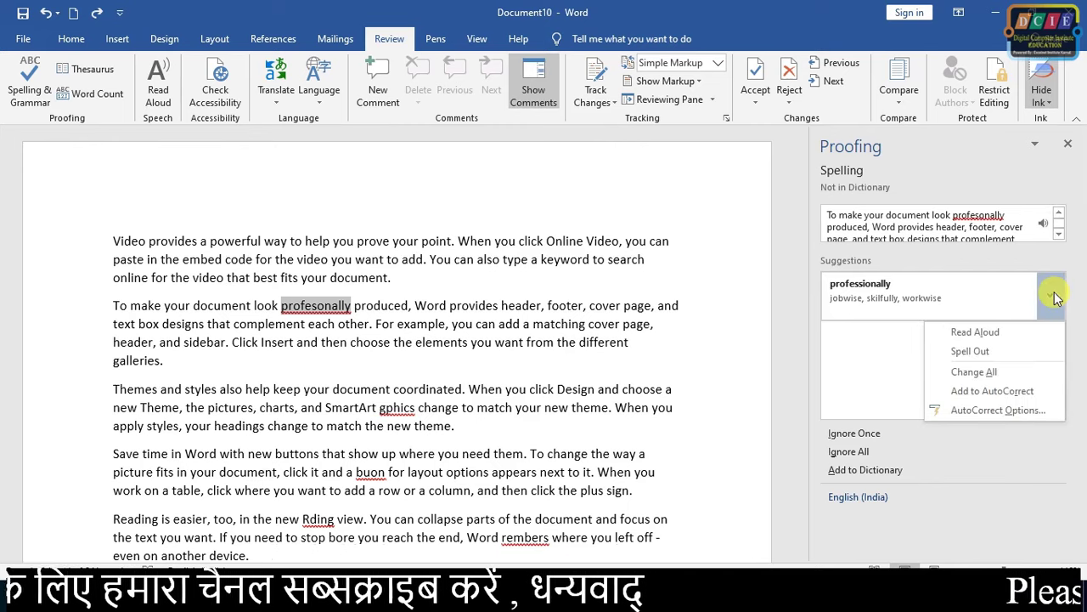
click(1002, 375)
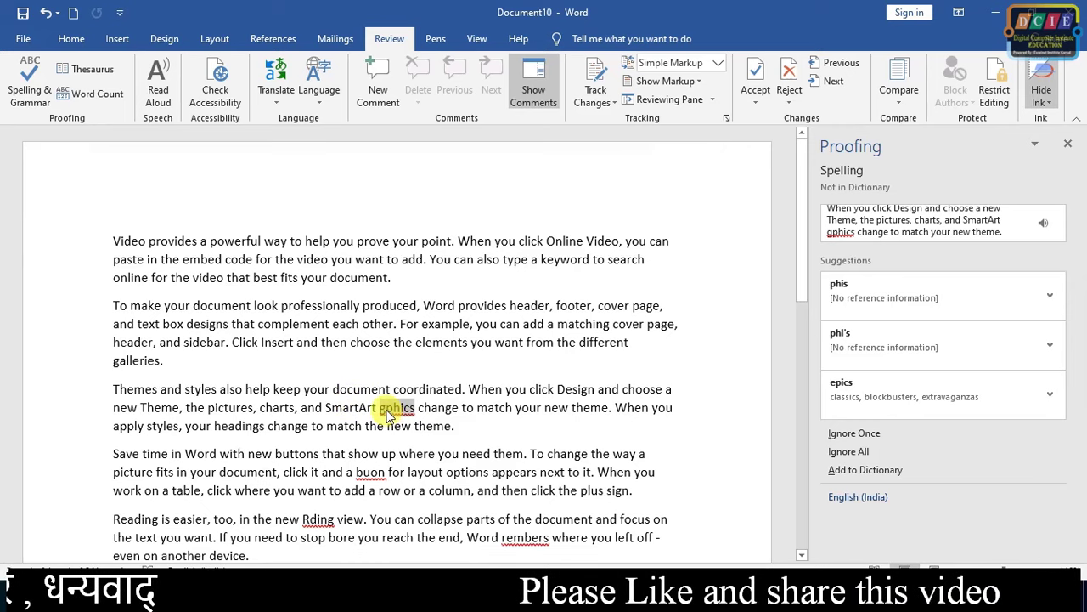
click(1050, 299)
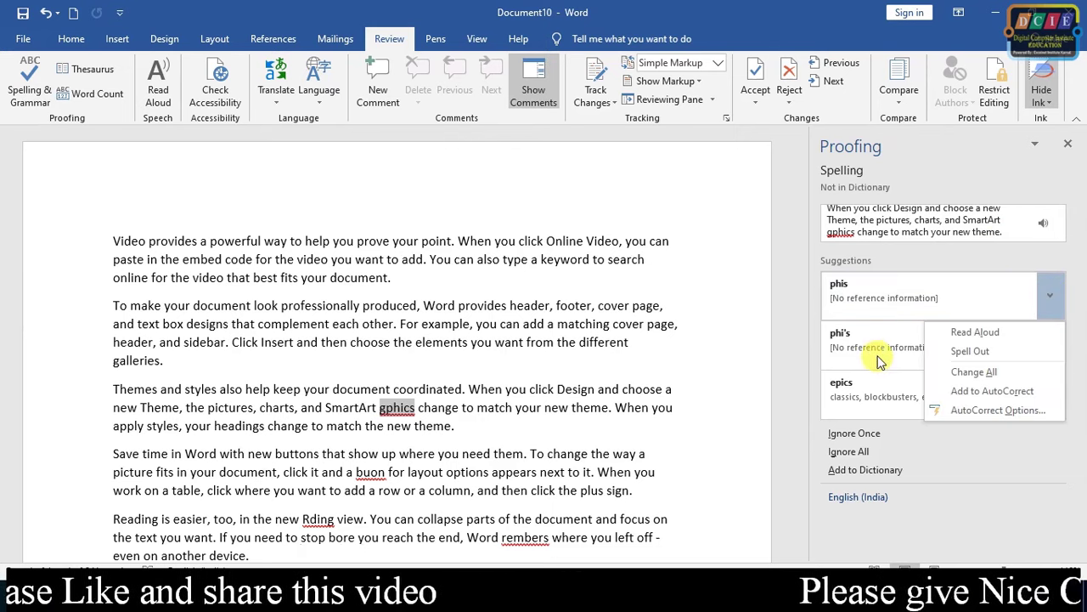
scroll(803, 360, down, 5)
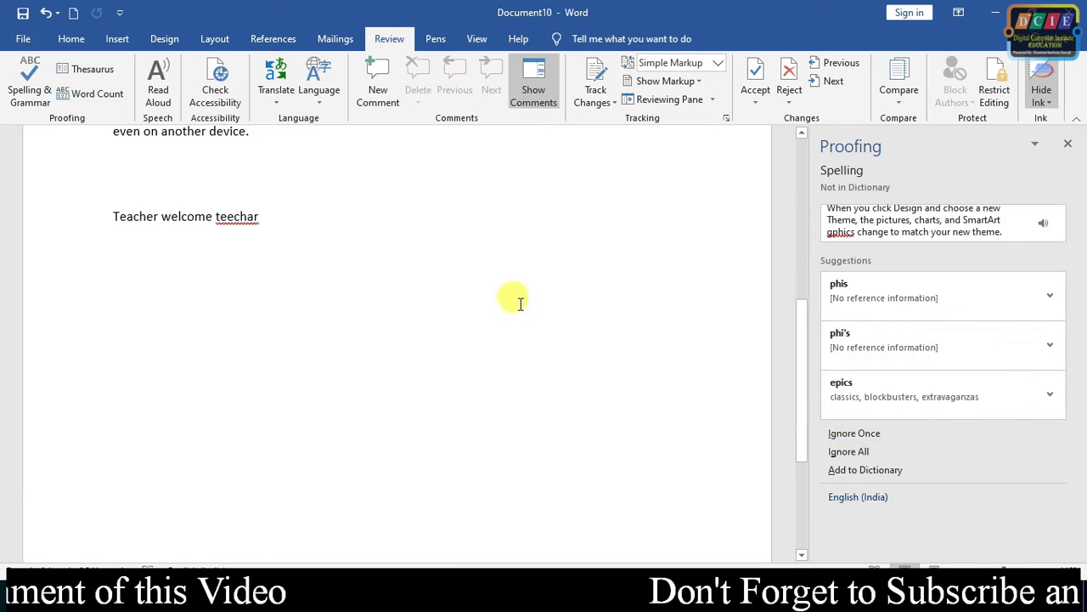
Correct 'buon' to 'button' in the document text
click(803, 168)
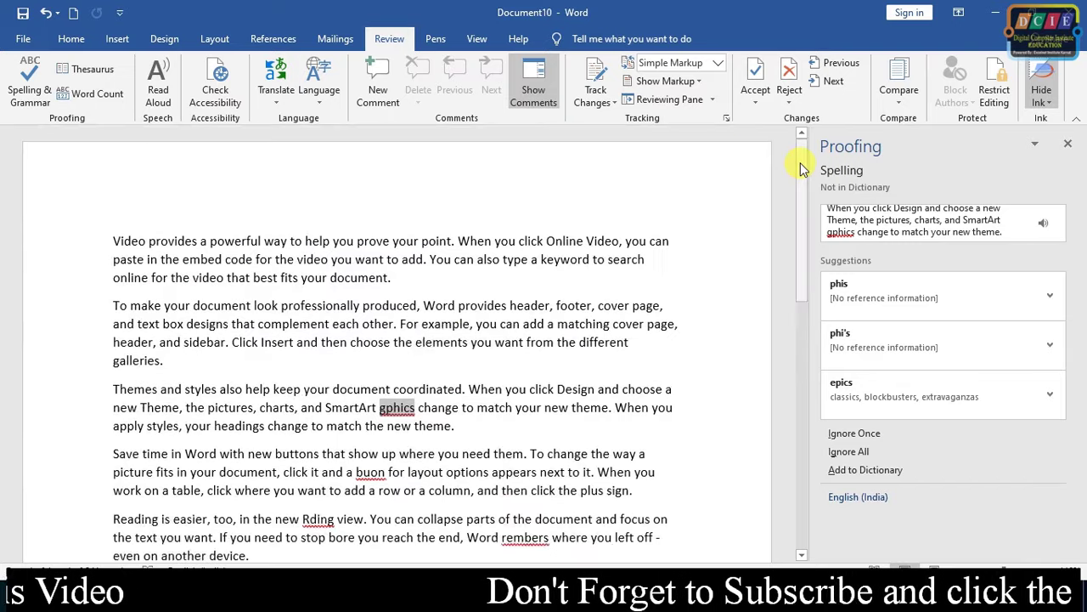
click(367, 472)
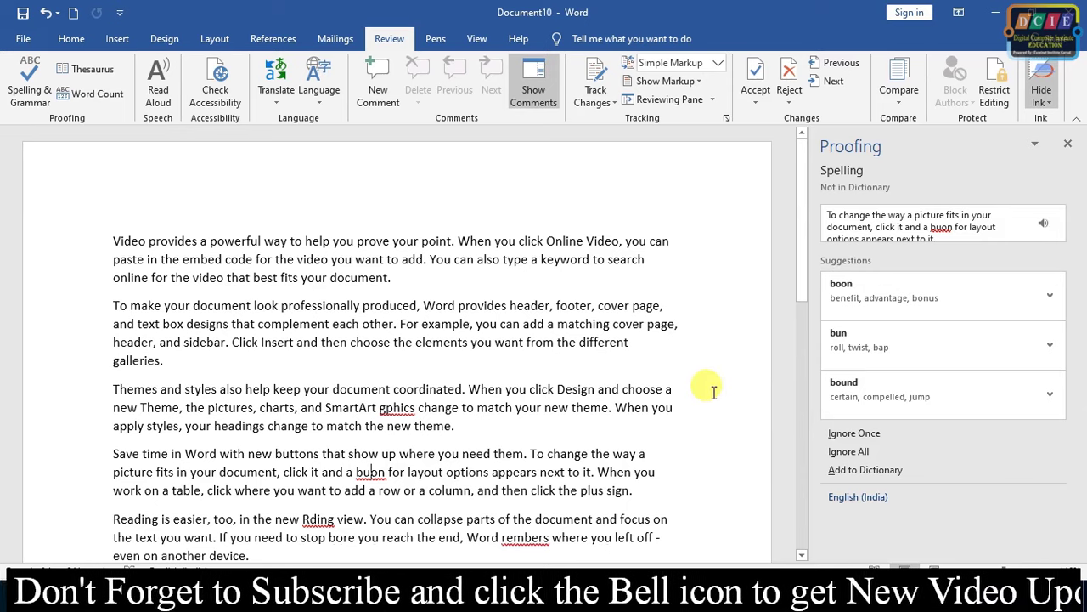
text(tt)
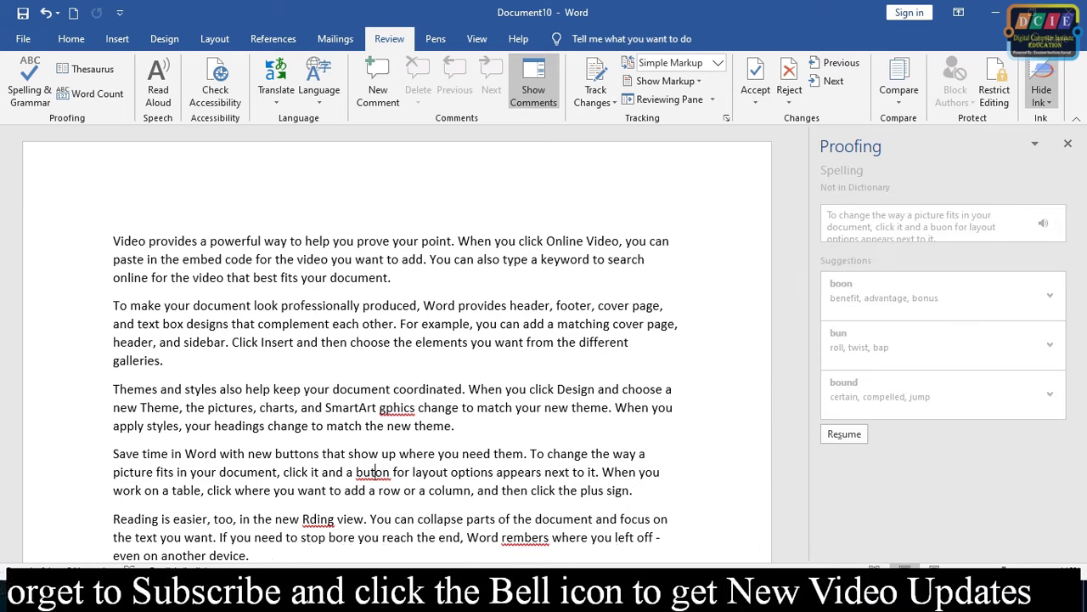
click(844, 434)
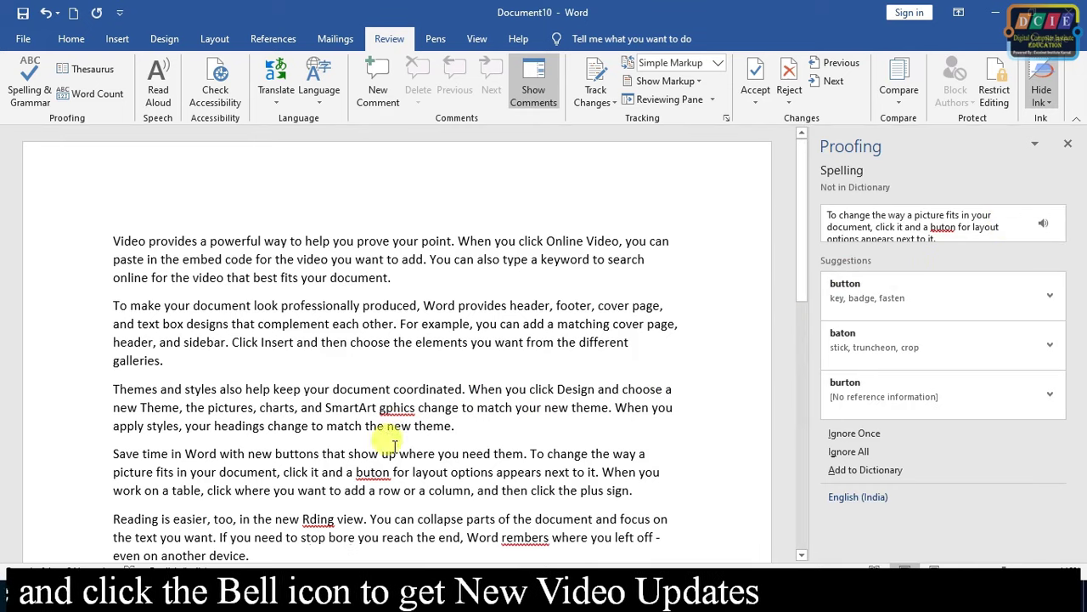
click(375, 472)
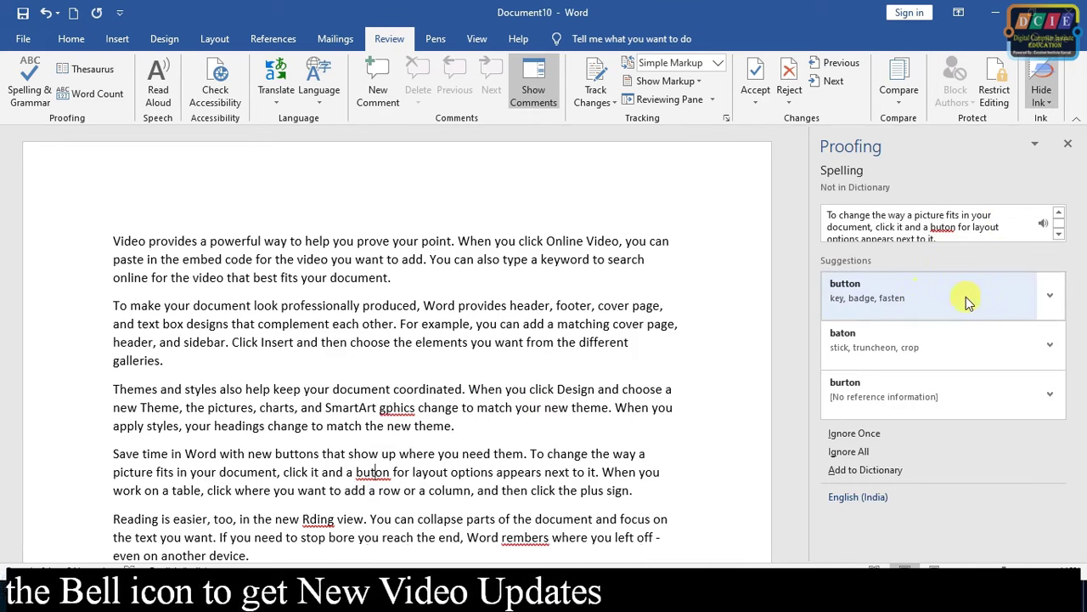
click(1050, 295)
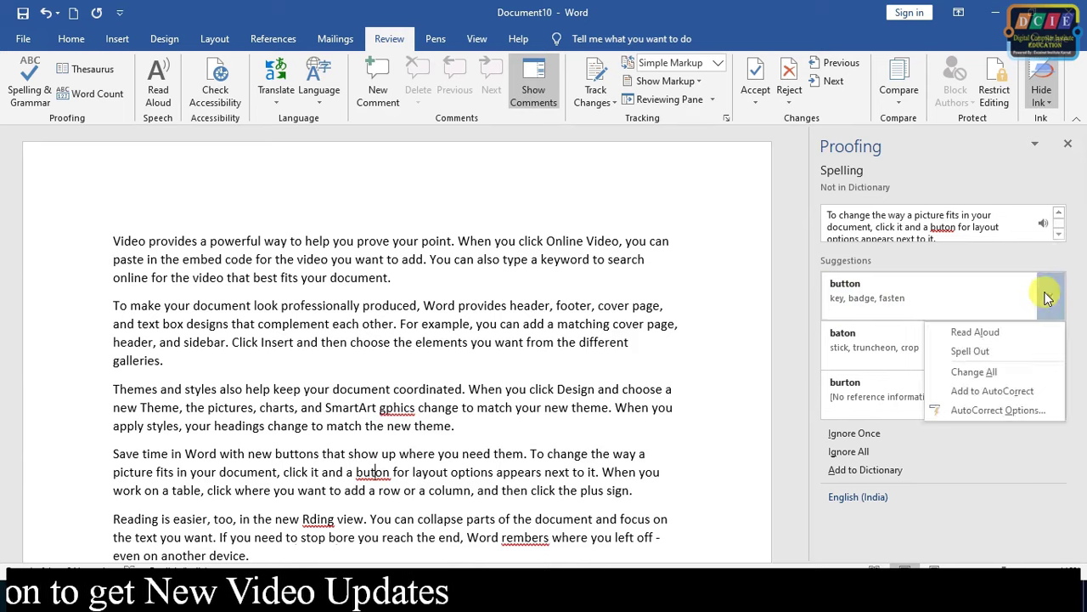
click(964, 374)
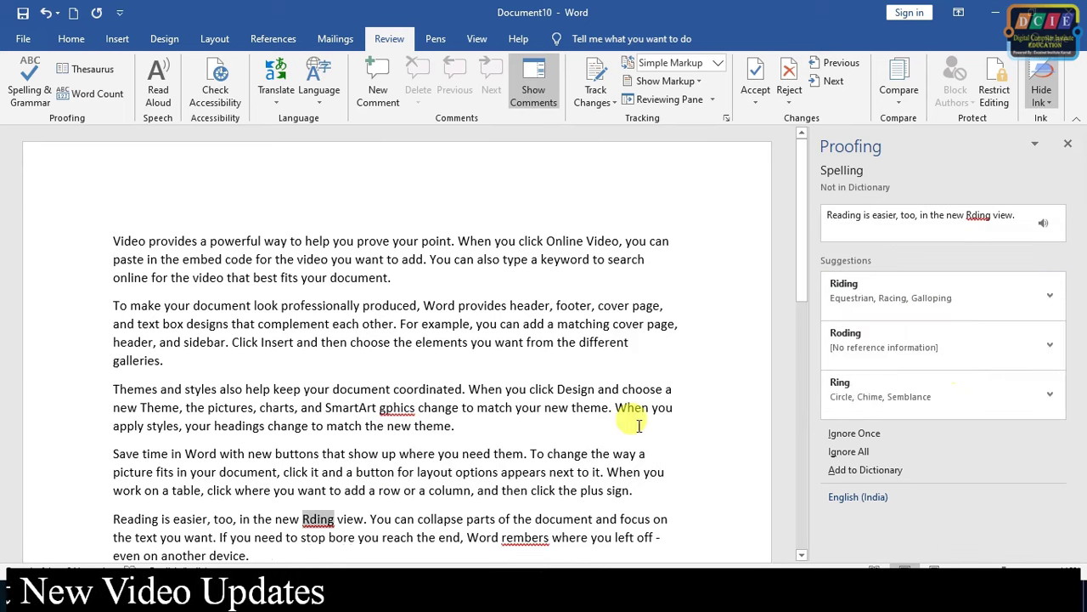
Change All 'rembers' to 'ramblers' and 'teechar' to 'teacher'
click(514, 537)
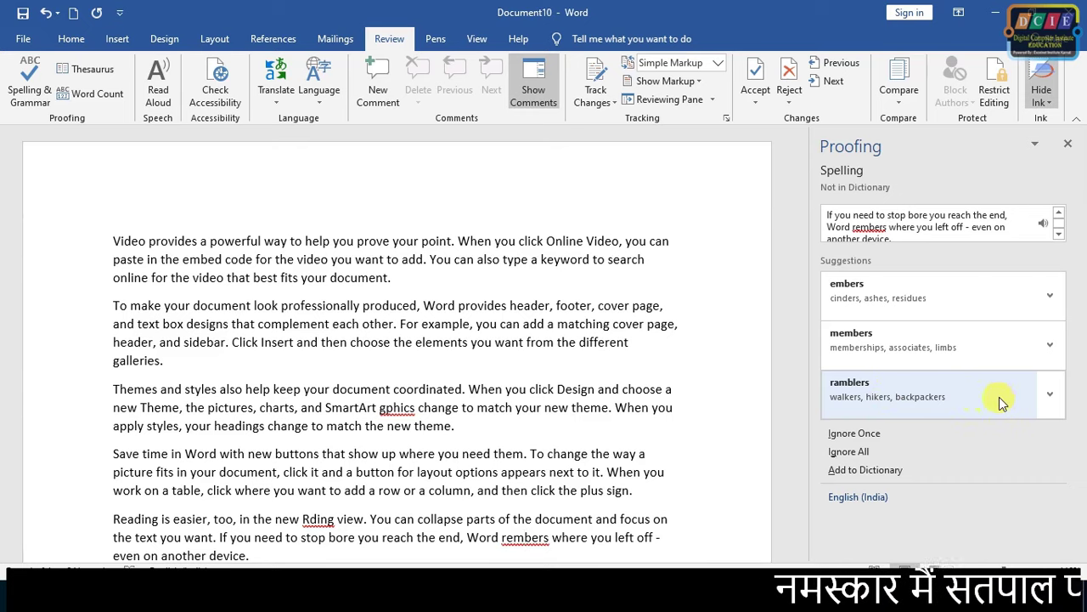
click(1051, 394)
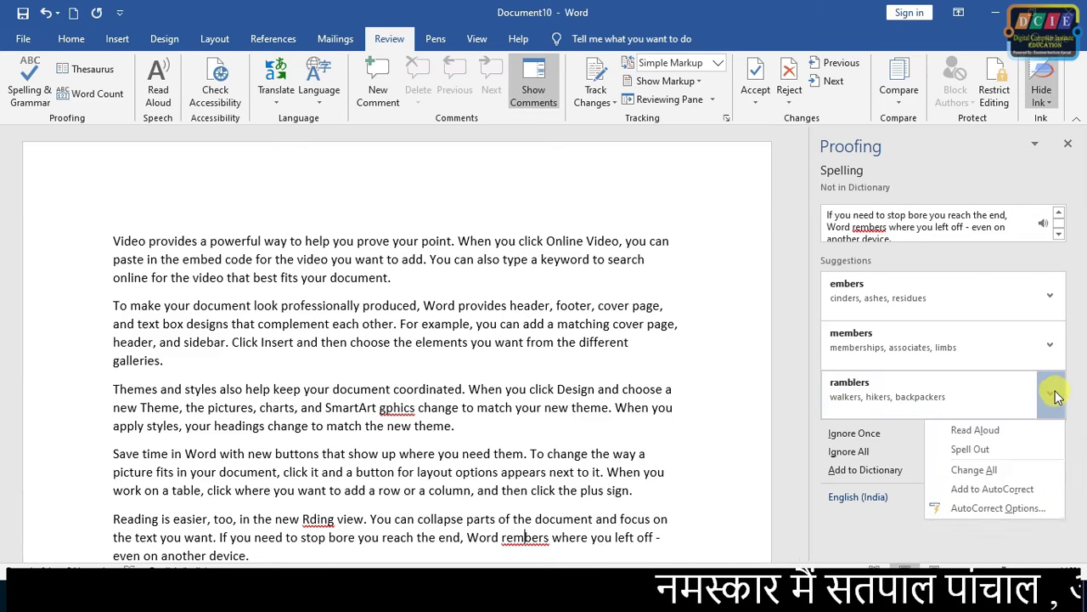
click(1009, 472)
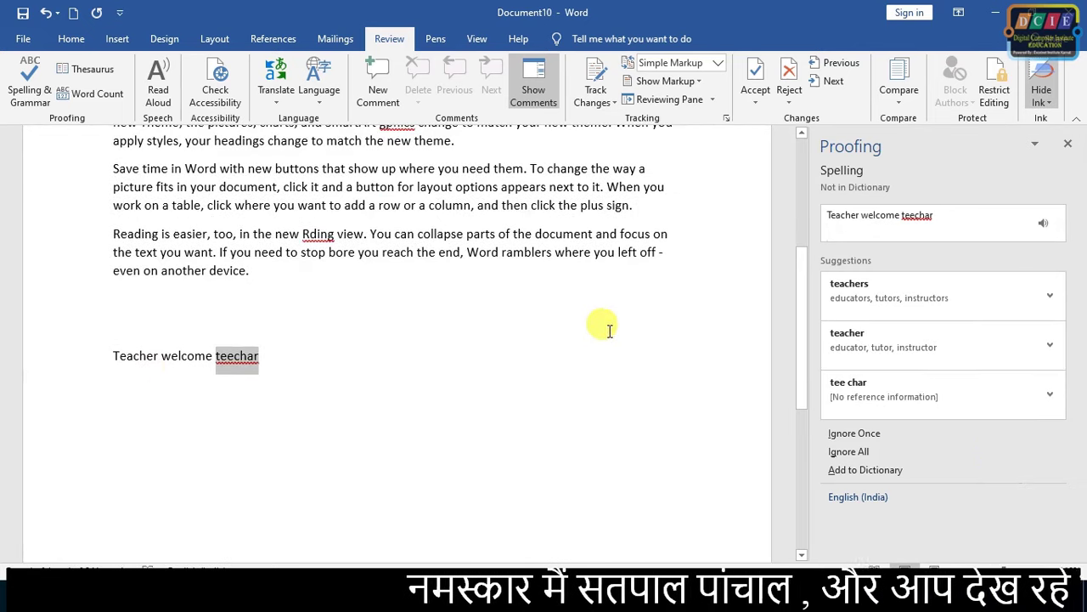
click(1050, 345)
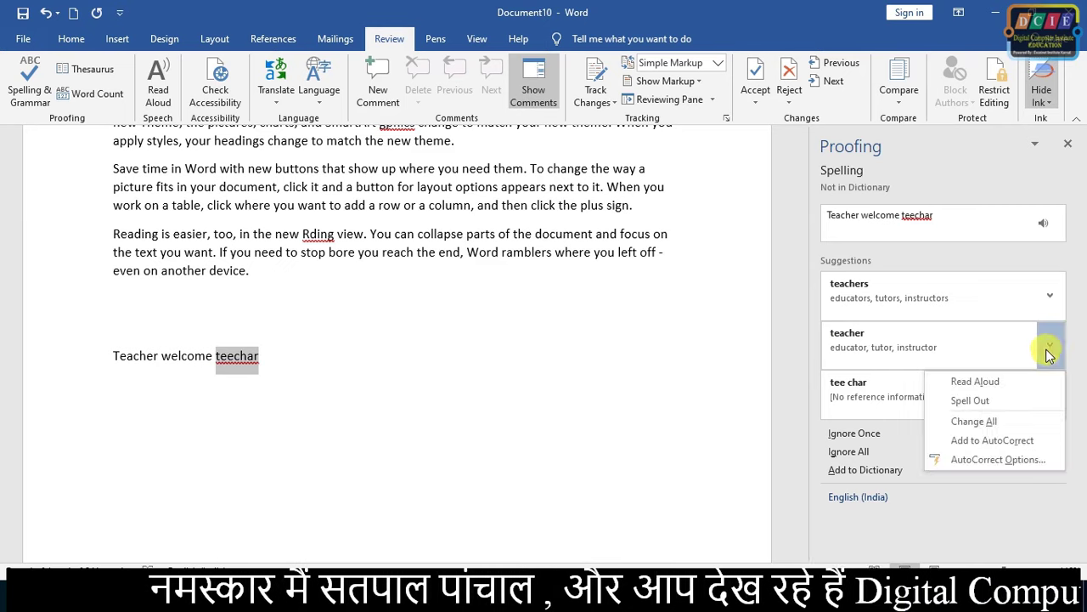
click(975, 418)
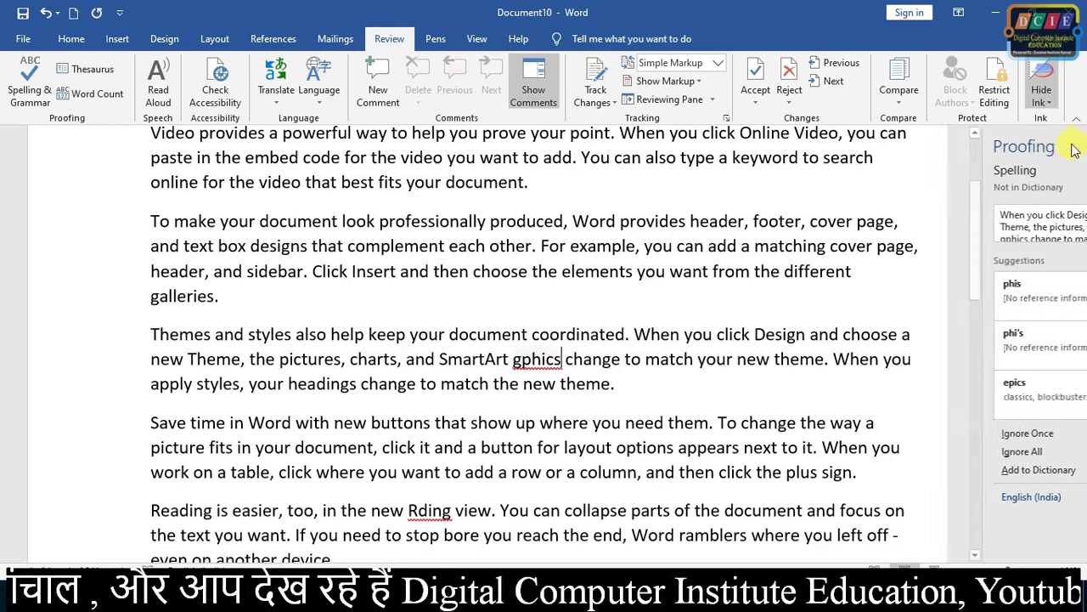
Close the Proofing pane, open the Thesaurus, and select the final word 'teacher'
click(1067, 144)
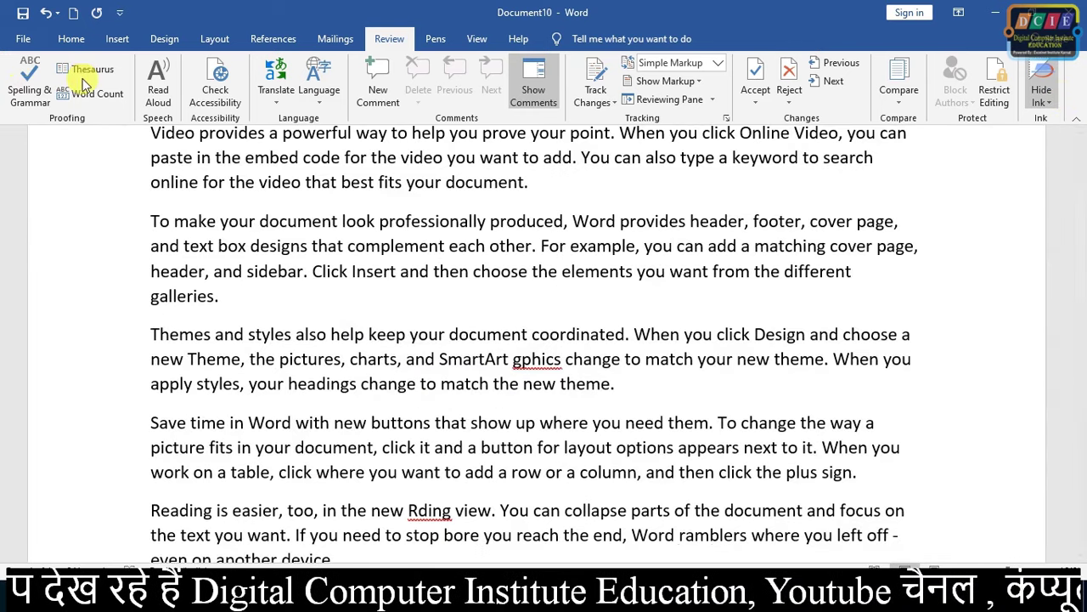
scroll(250, 232, up, 2)
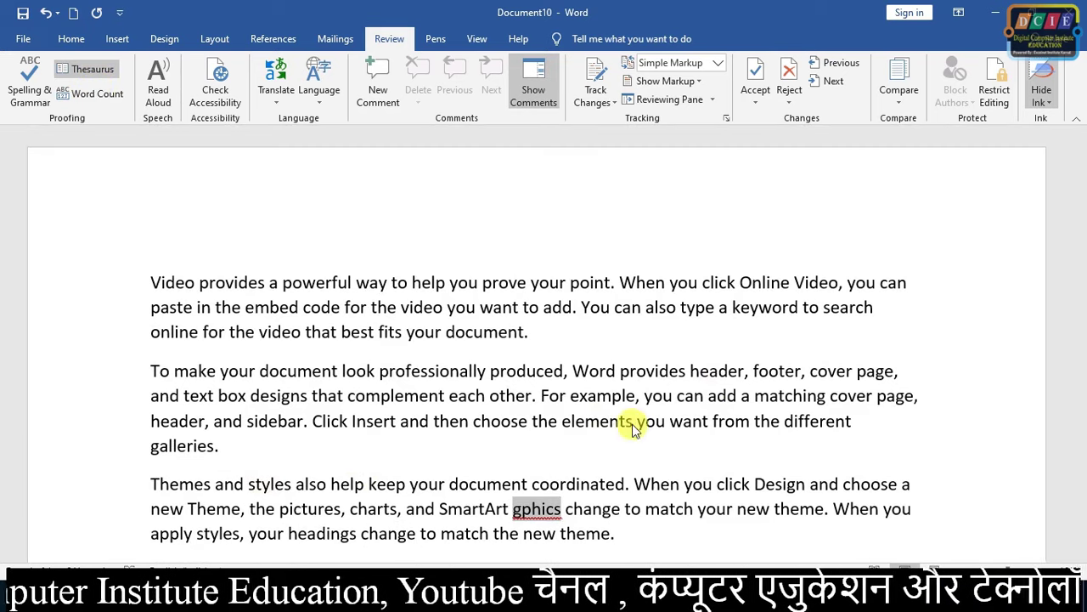
key(shift+F7)
click(414, 406)
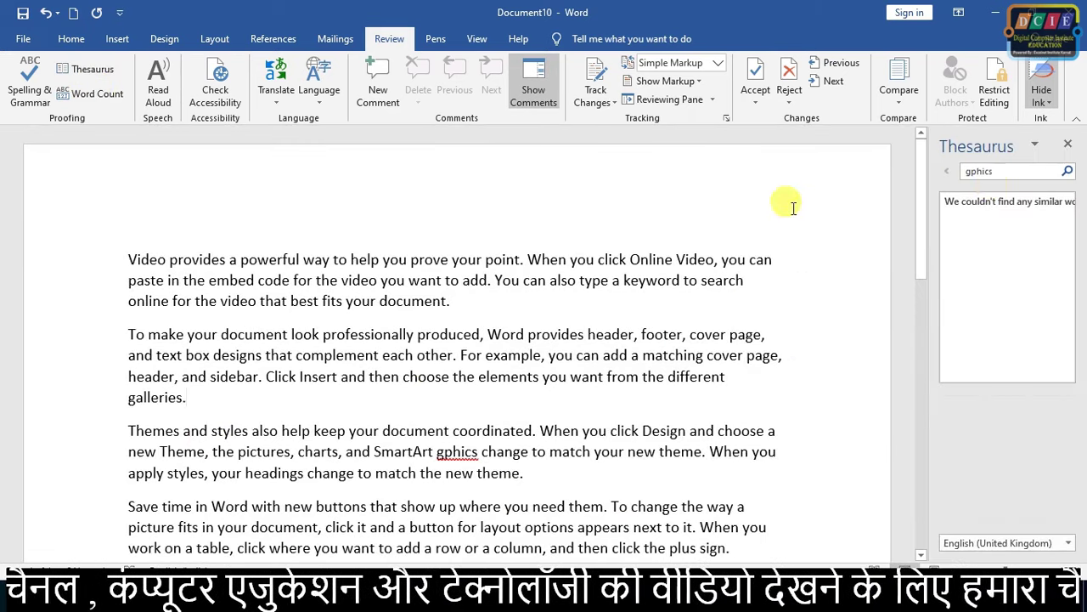
scroll(590, 344, down, 3)
scroll(589, 353, down, 5)
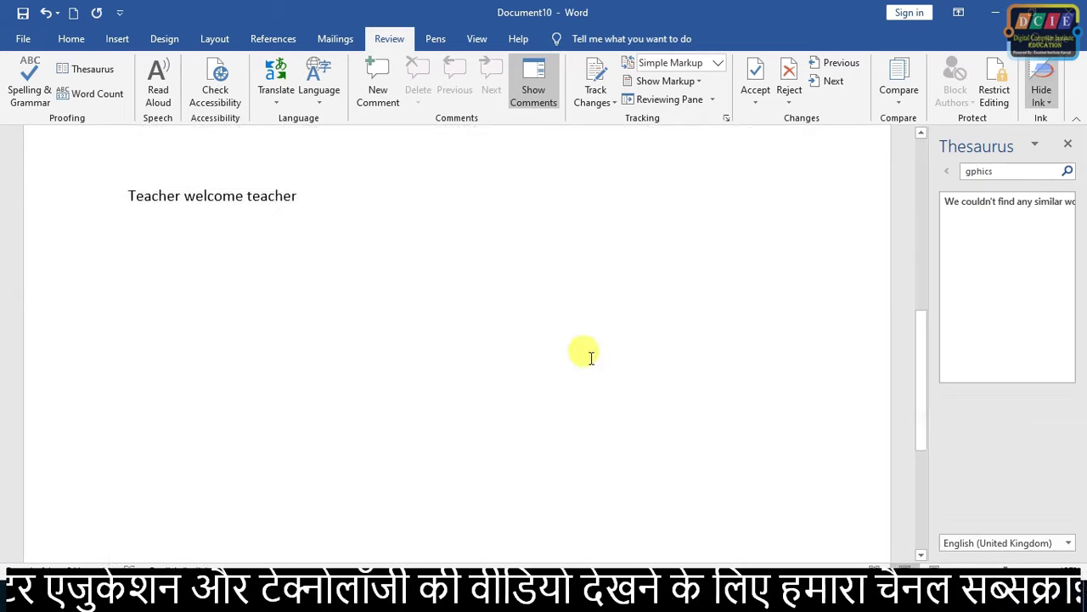
scroll(379, 332, up, 2)
drag(299, 302, 242, 293)
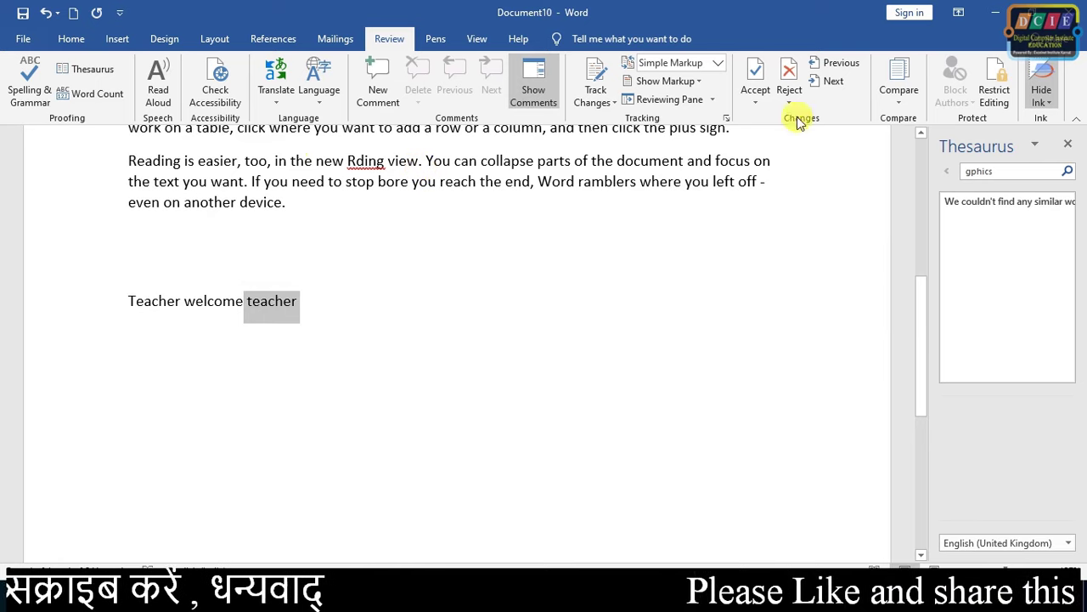
Look up 'teacher' in the Thesaurus and insert the synonym 'lecturer' in its place
click(1012, 171)
text(teacher)
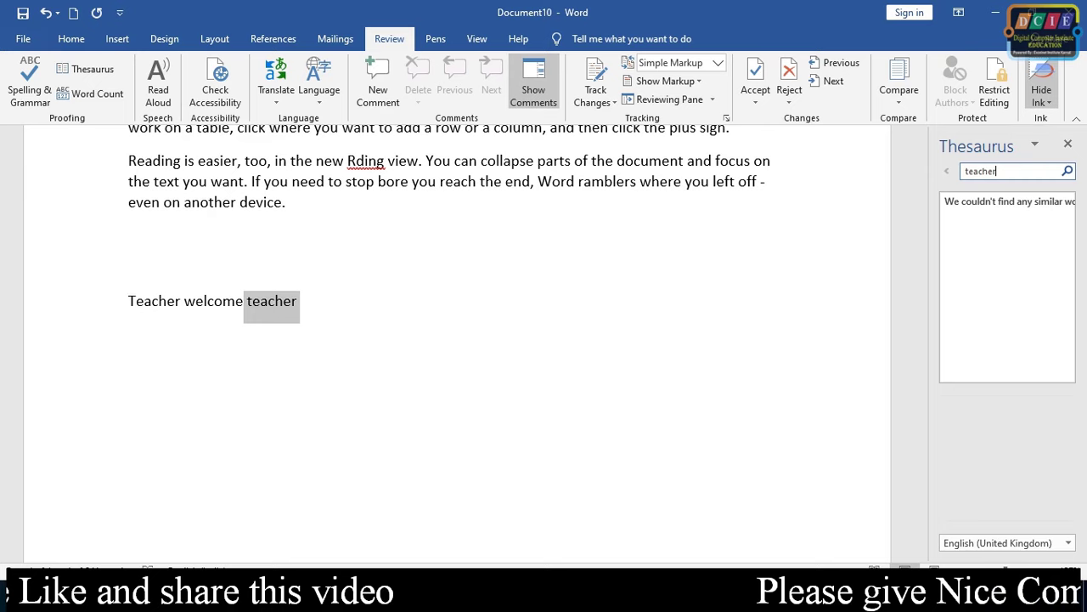
click(1068, 171)
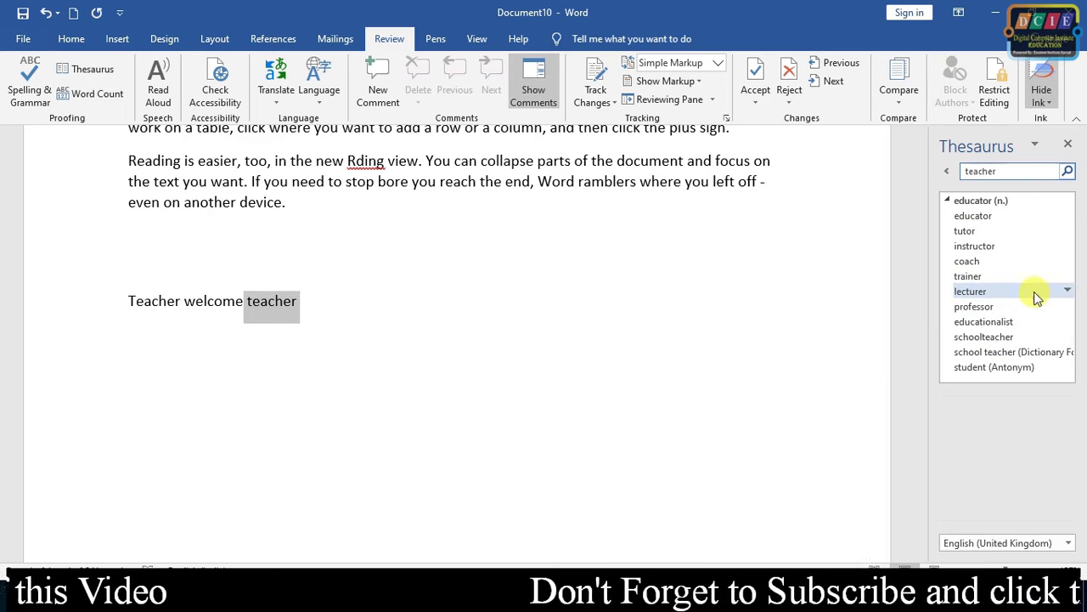
click(1067, 291)
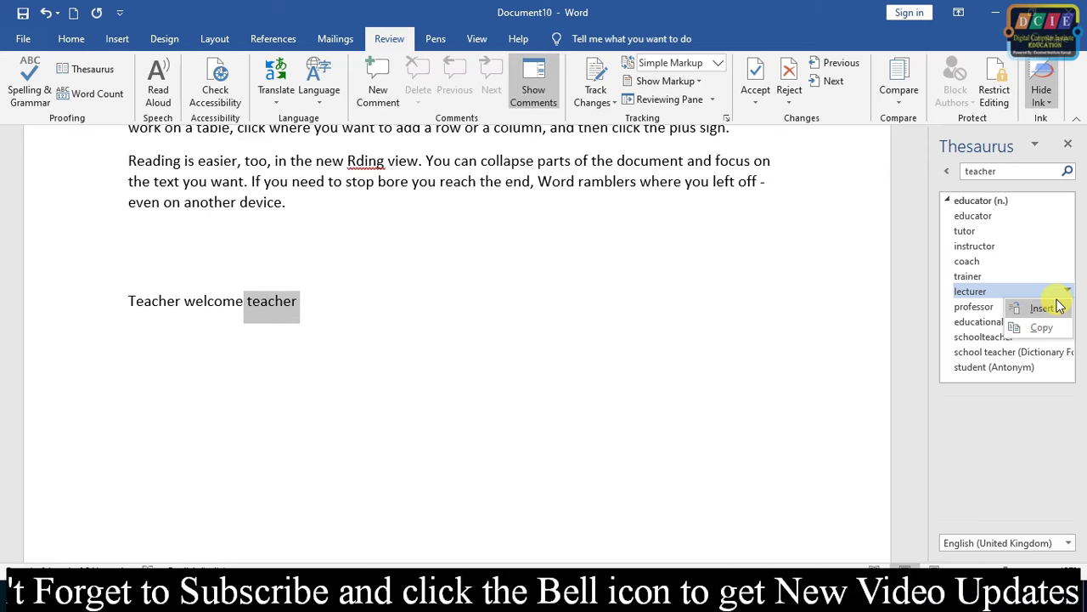
click(1042, 307)
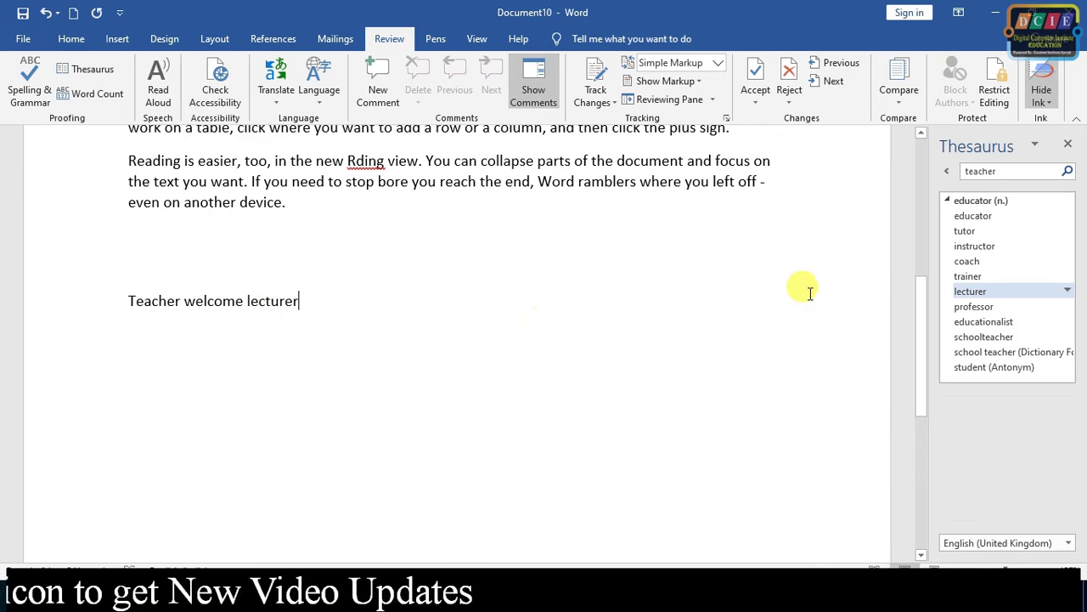
Look up 'lecturer' in the Thesaurus, insert 'professor' after it, and close the pane
click(970, 292)
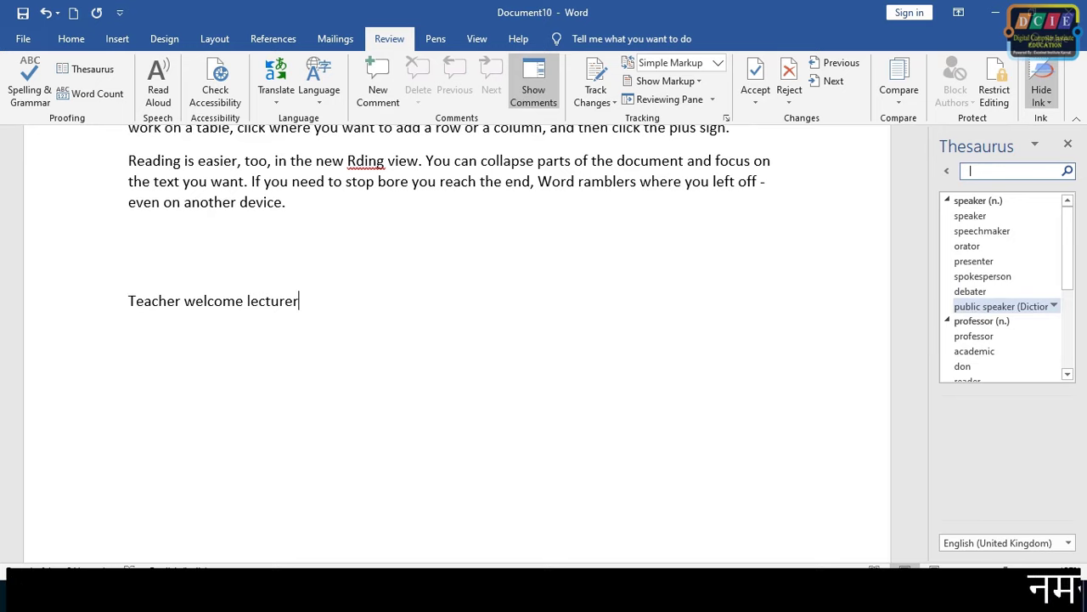
click(347, 292)
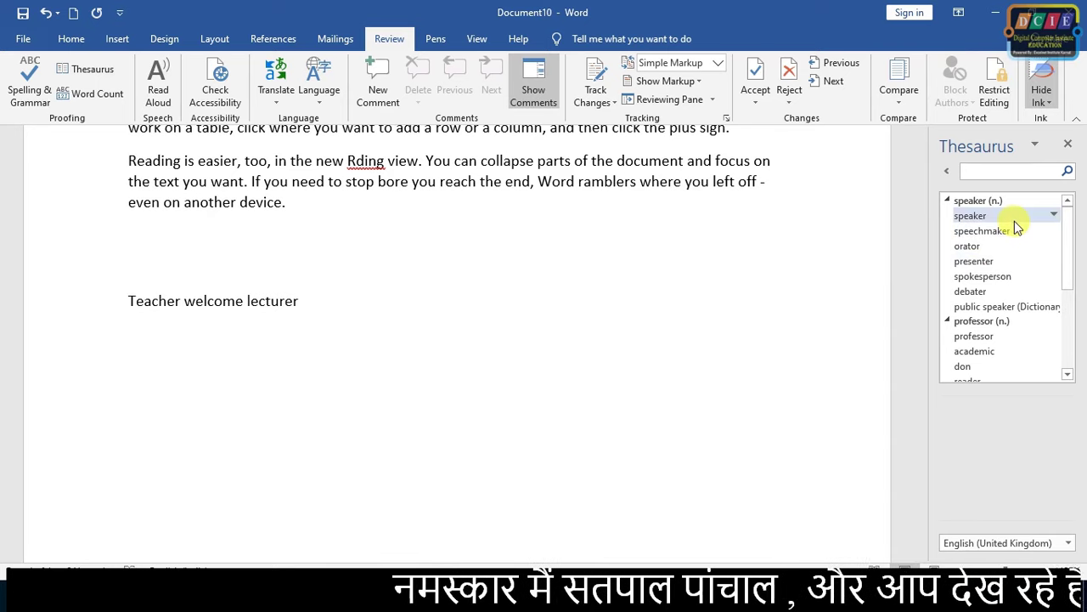
click(992, 336)
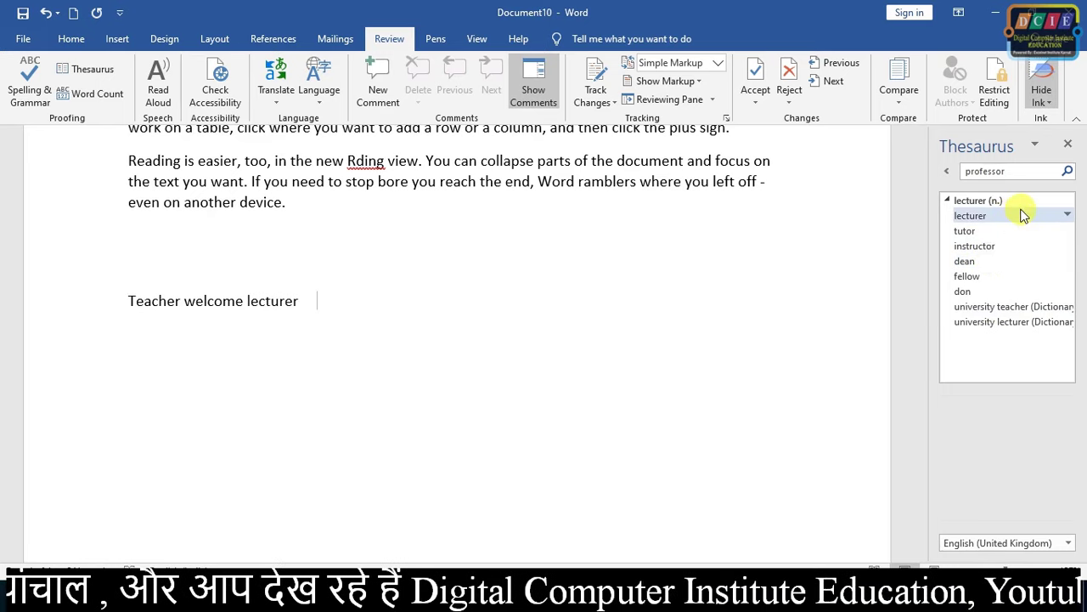
click(948, 173)
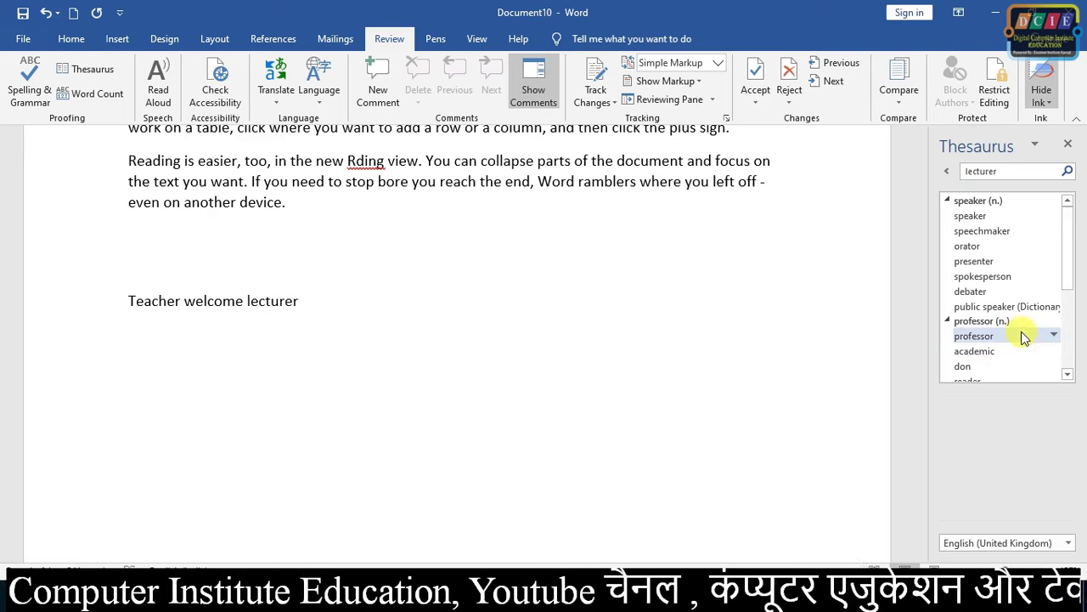
click(1058, 338)
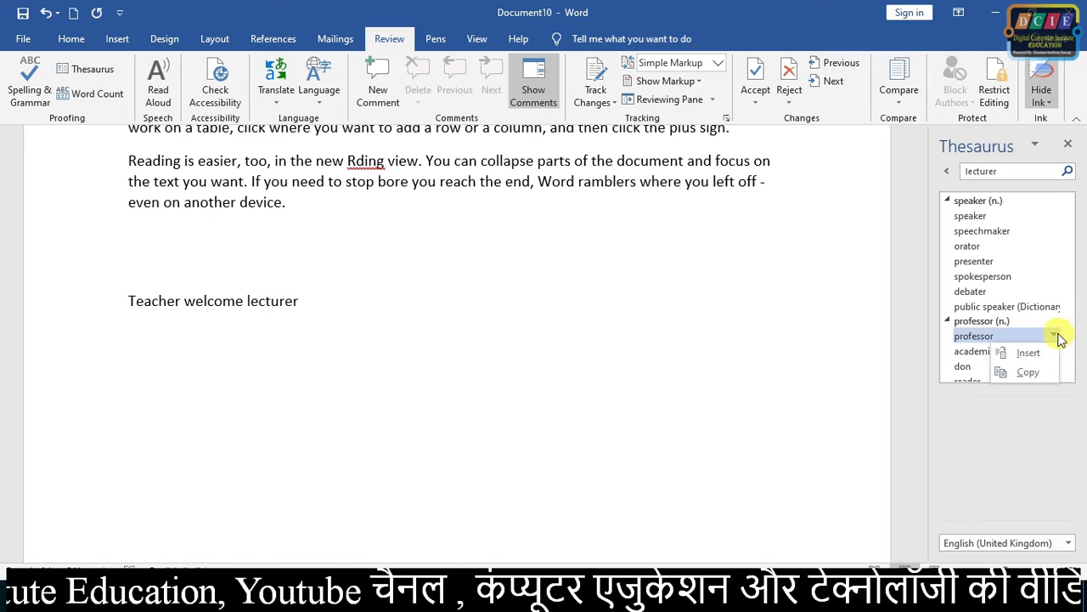
click(1036, 357)
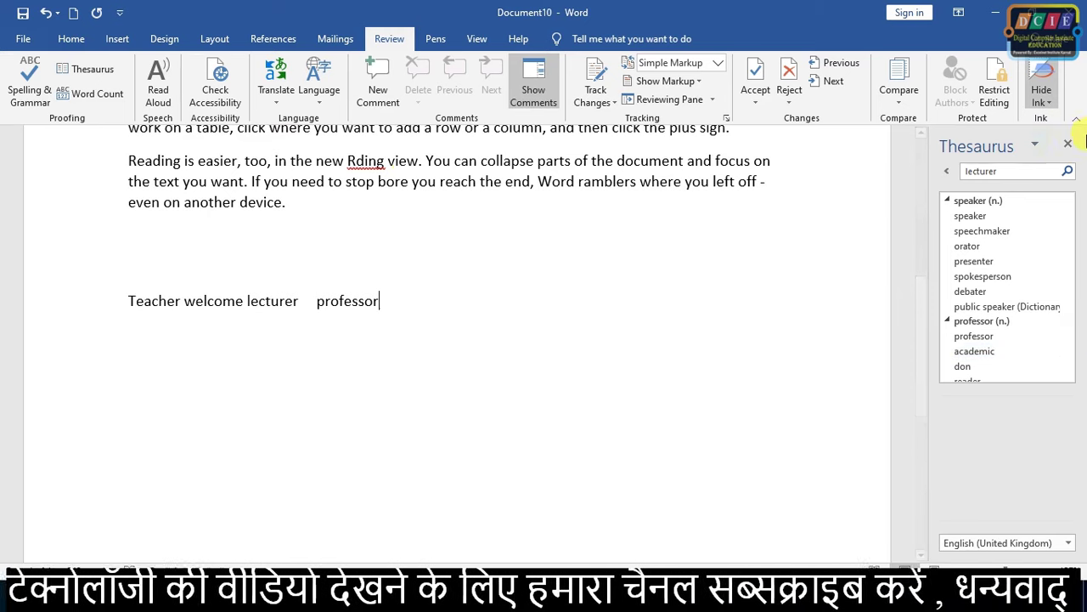
click(1069, 145)
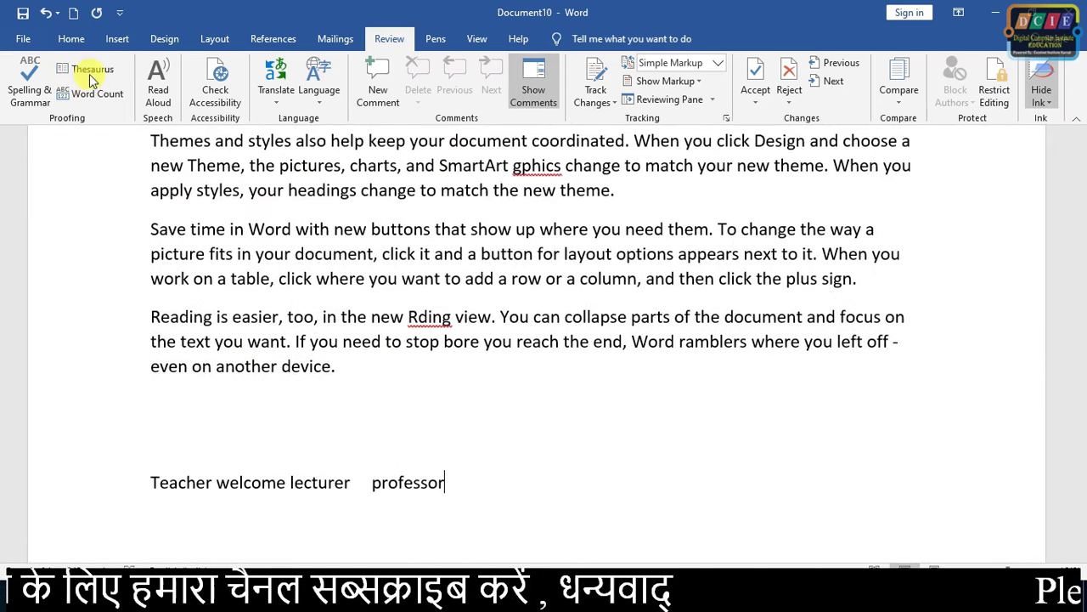
scroll(122, 103, up, 1)
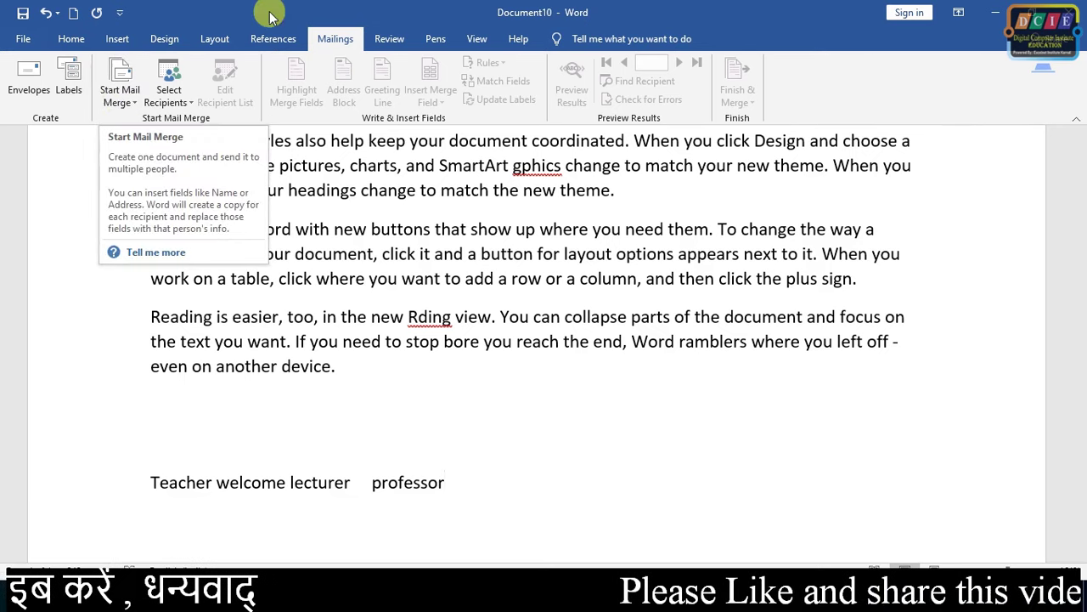
click(391, 40)
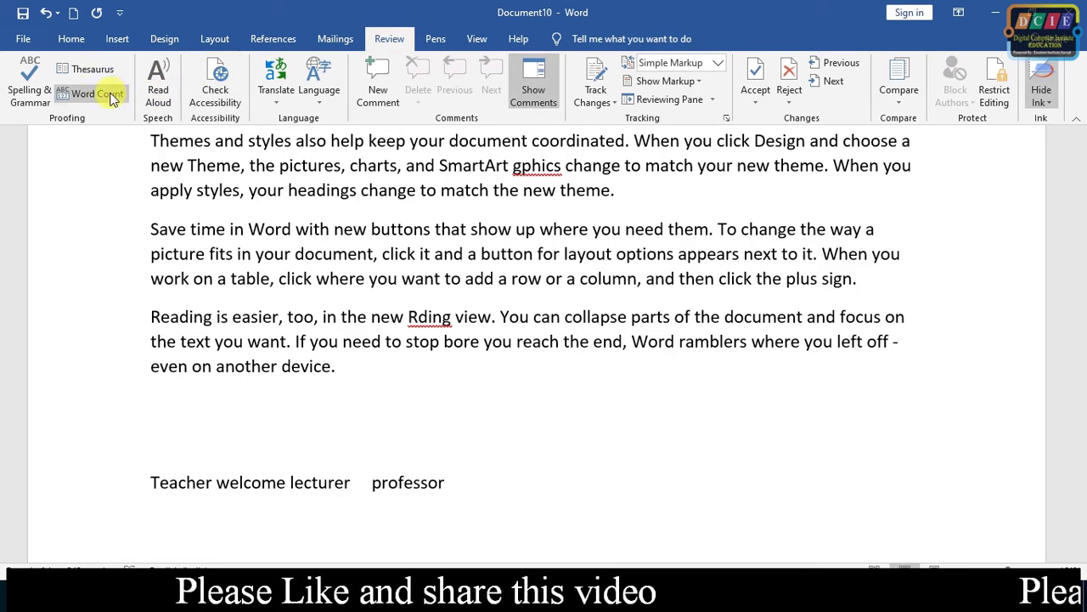
click(111, 95)
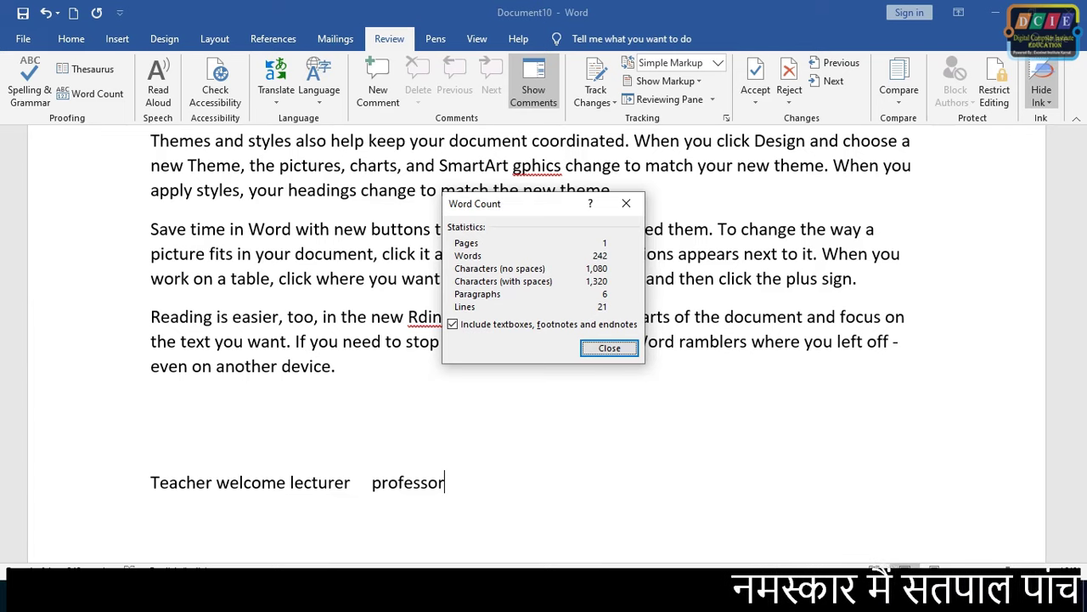
click(627, 203)
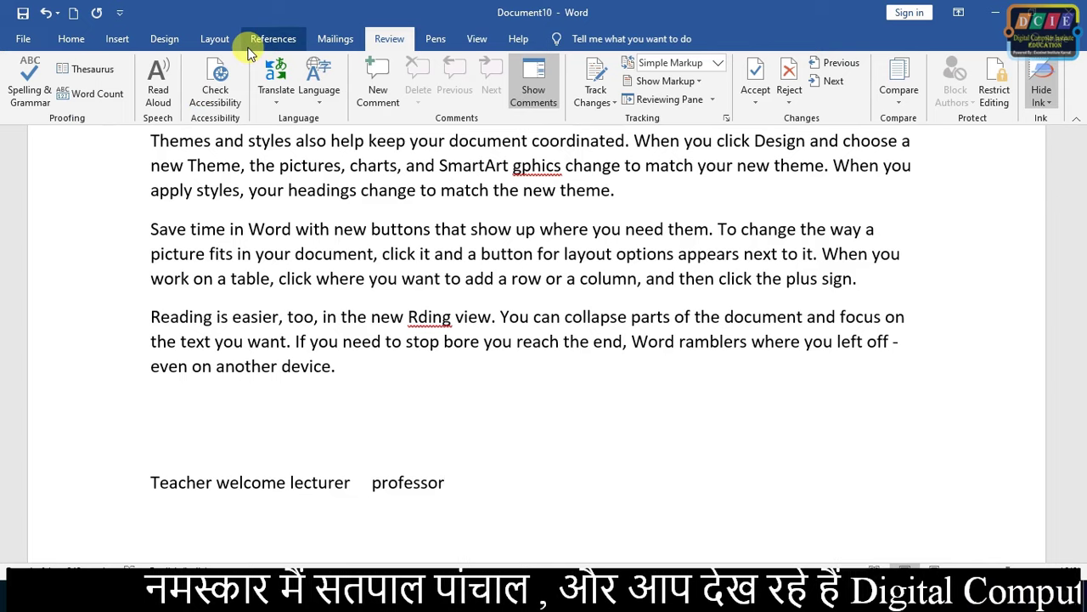
scroll(513, 238, up, 3)
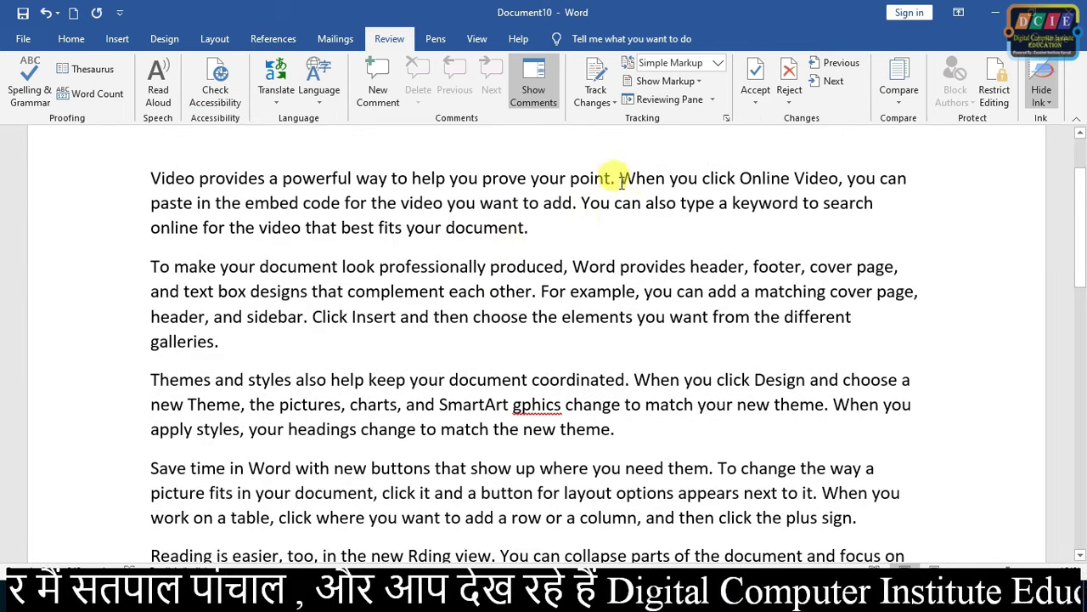
drag(610, 176, 151, 179)
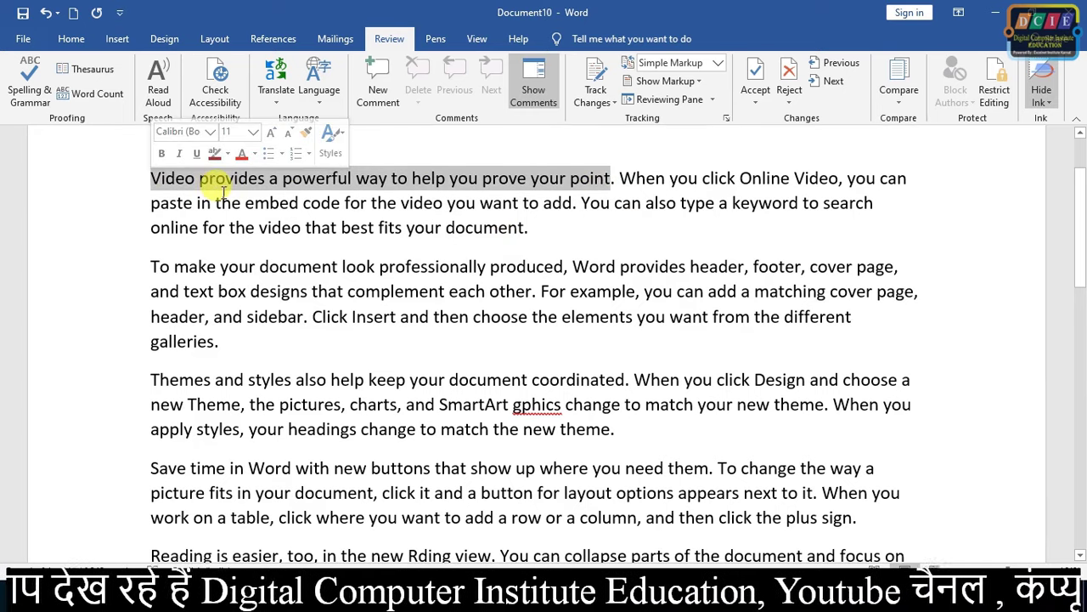
click(153, 82)
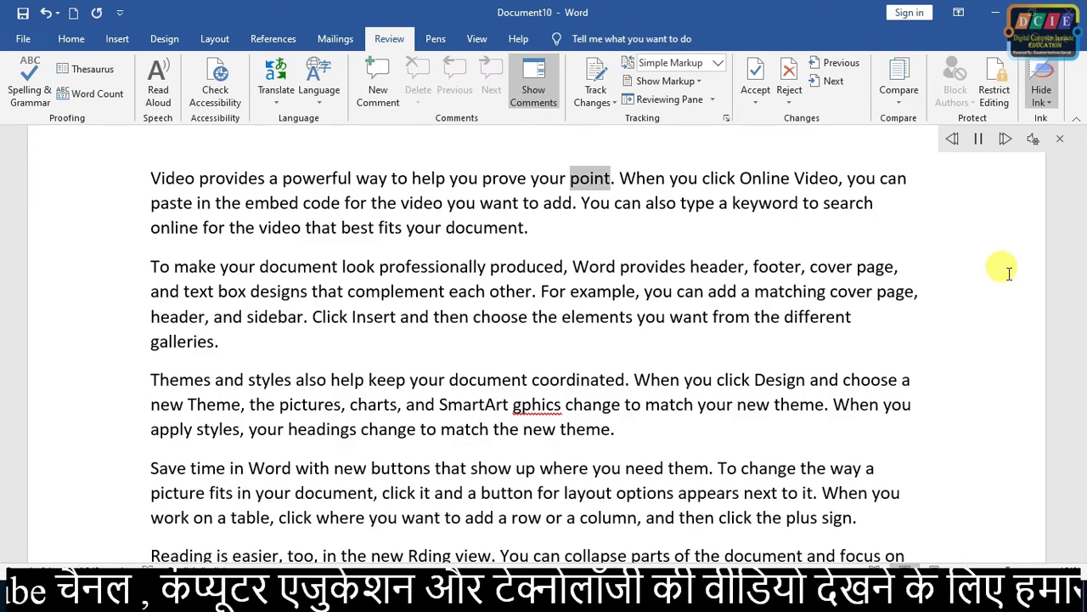
click(978, 139)
click(982, 140)
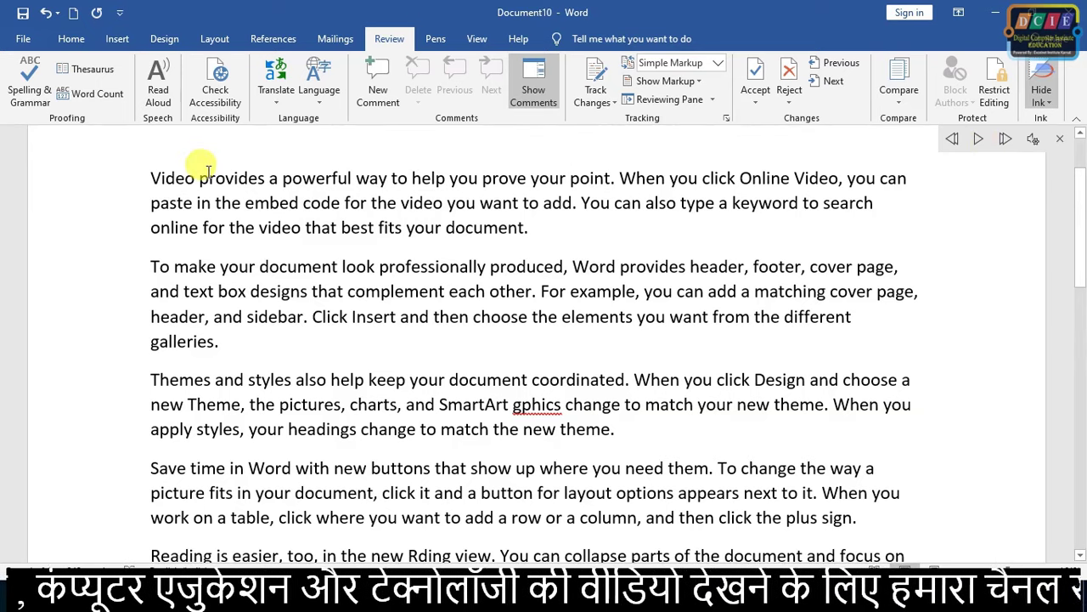
click(981, 140)
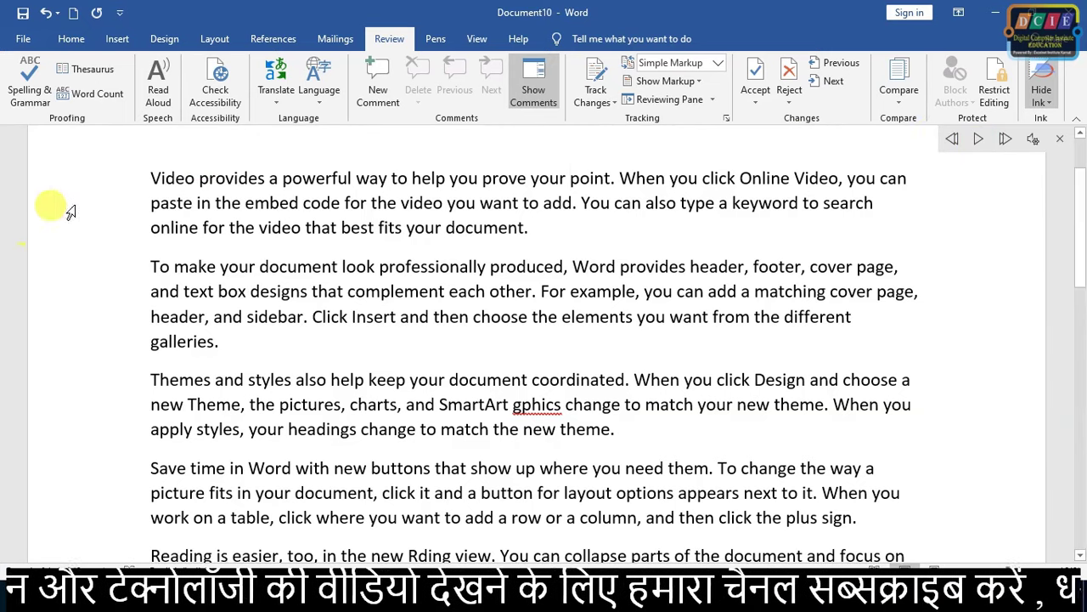
key(ctrl+space)
drag(179, 269, 494, 266)
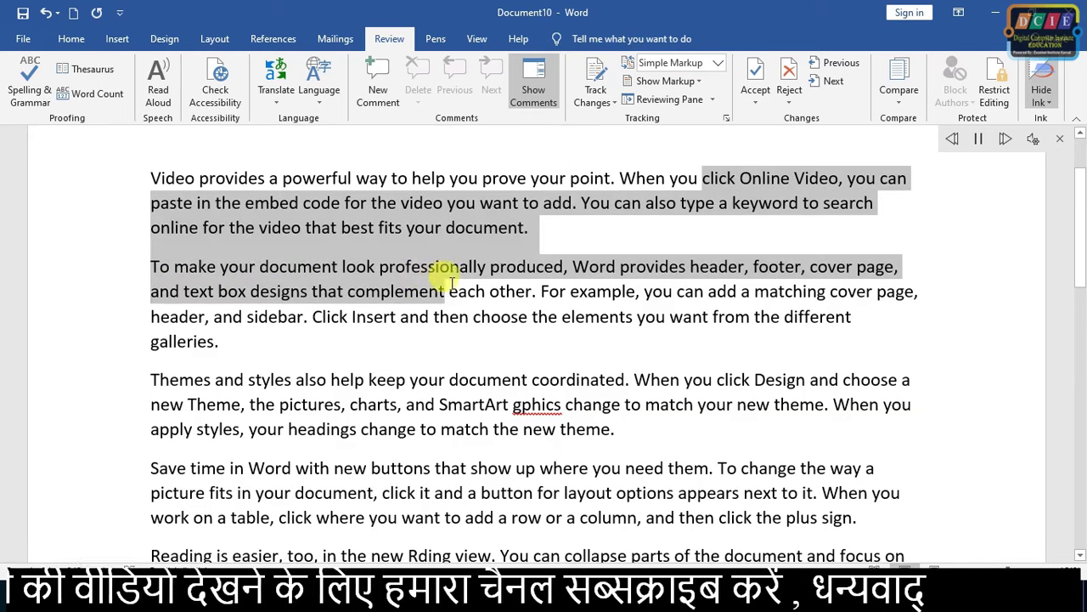
click(459, 296)
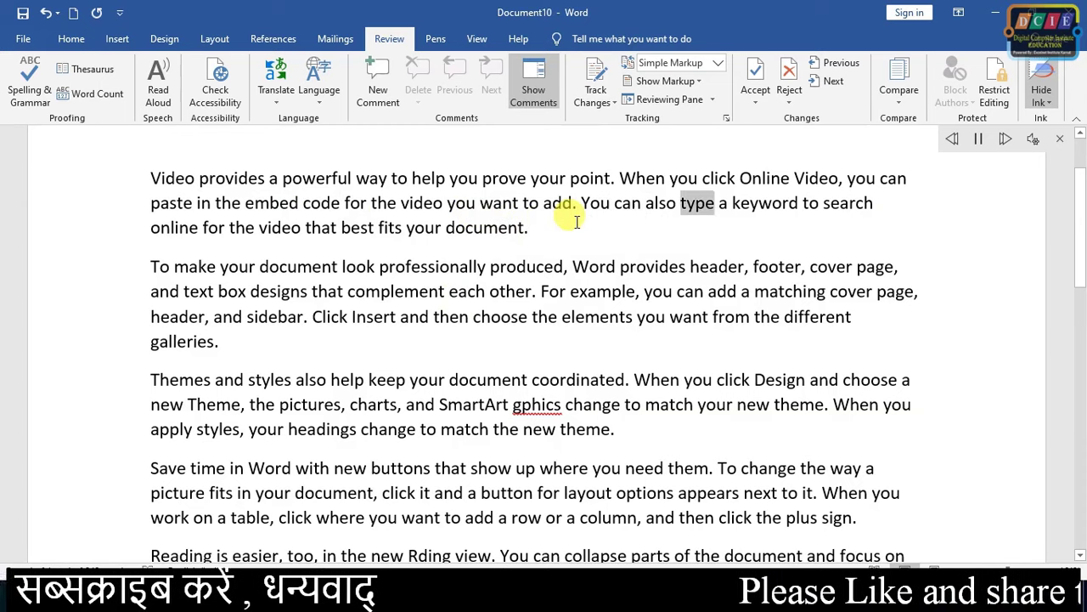
click(979, 140)
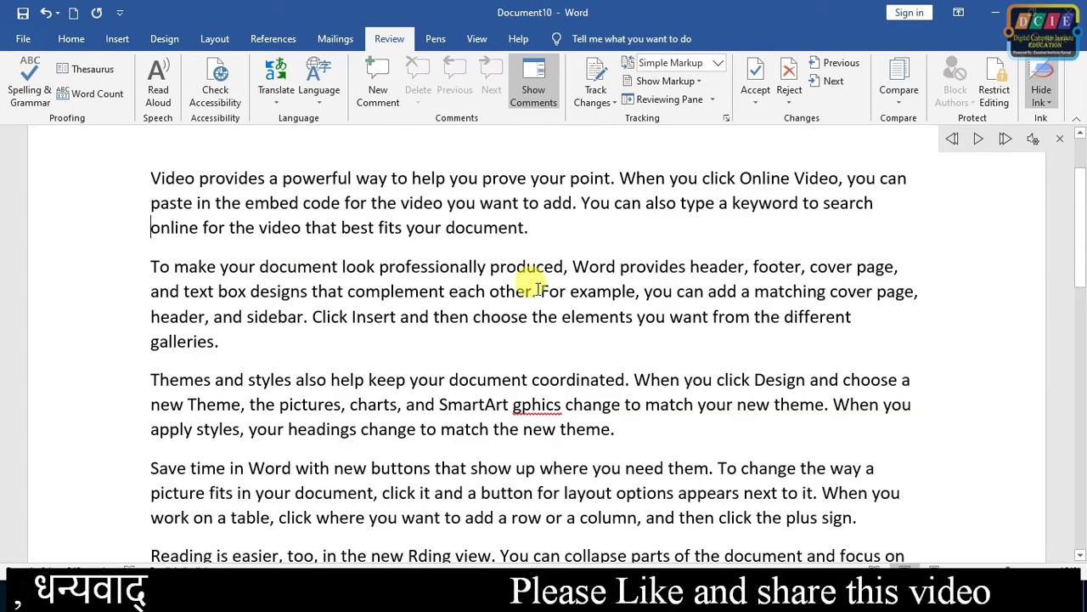
click(537, 290)
click(979, 141)
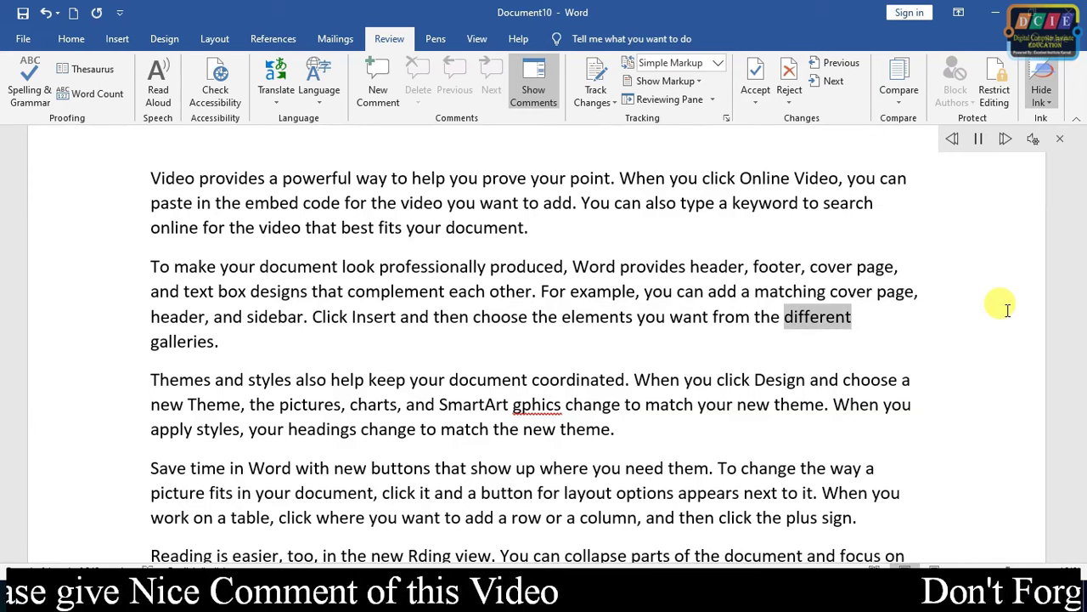
click(979, 139)
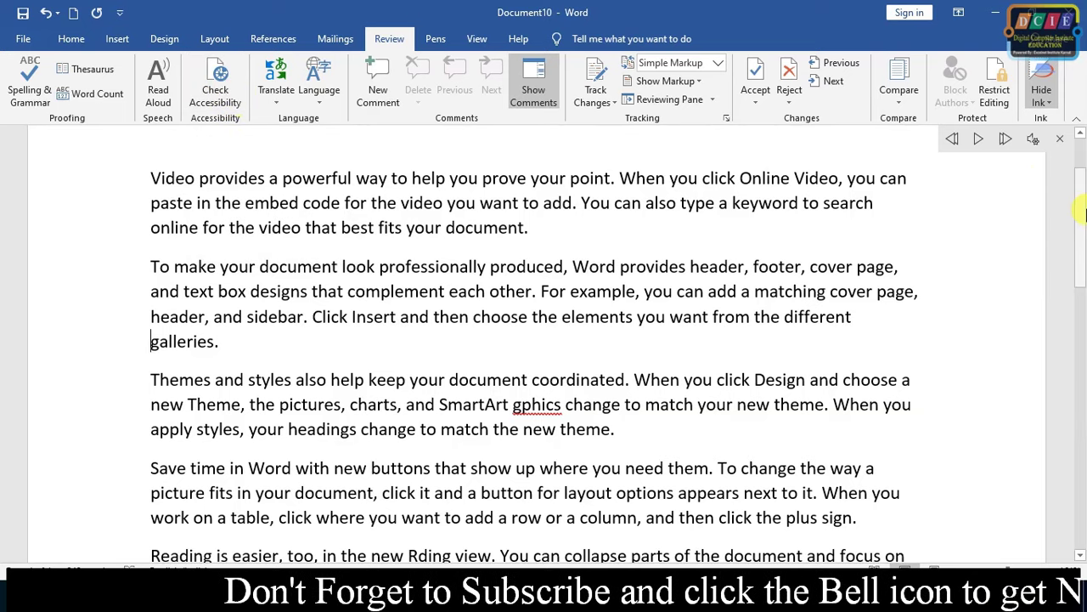
click(1059, 138)
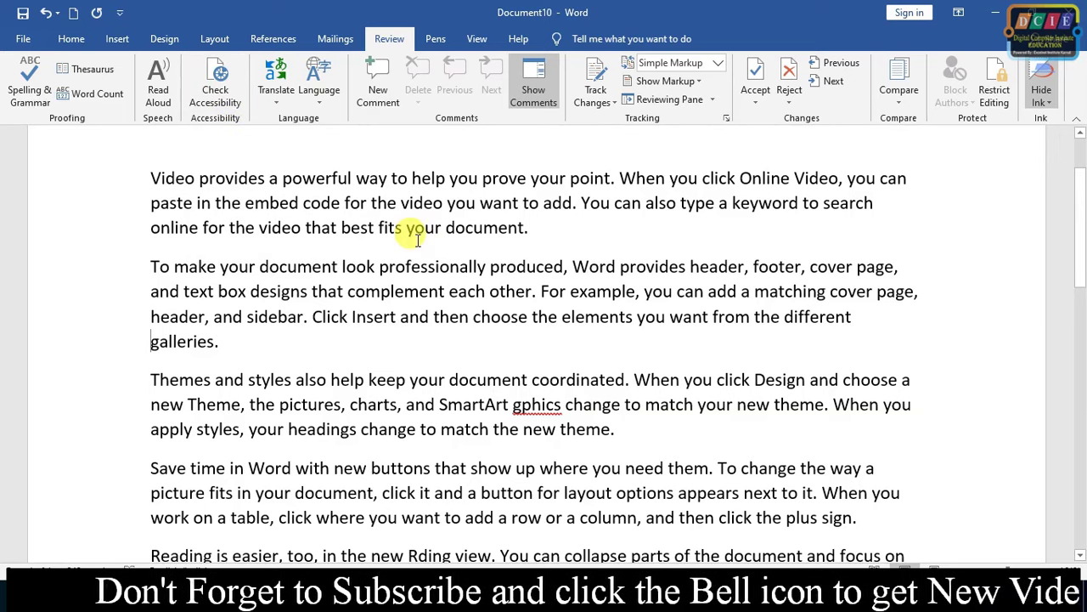
click(23, 38)
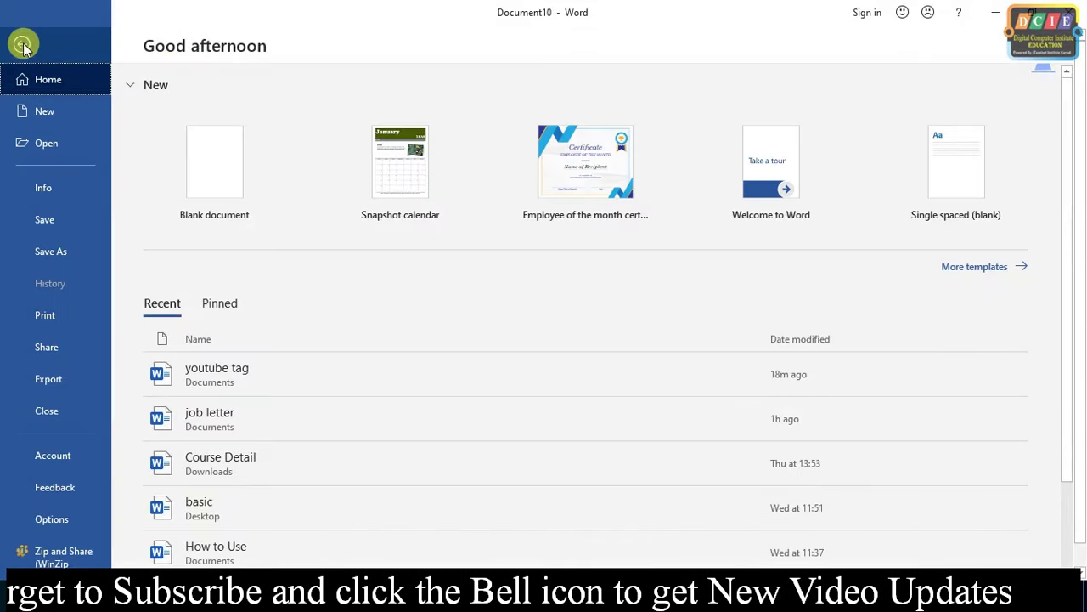
click(51, 188)
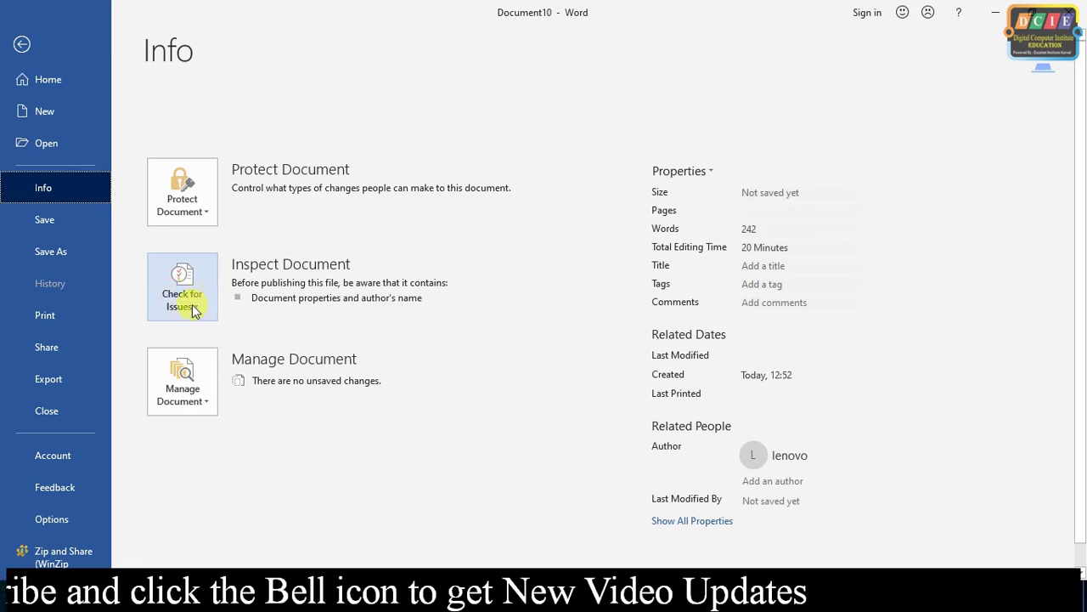
click(197, 306)
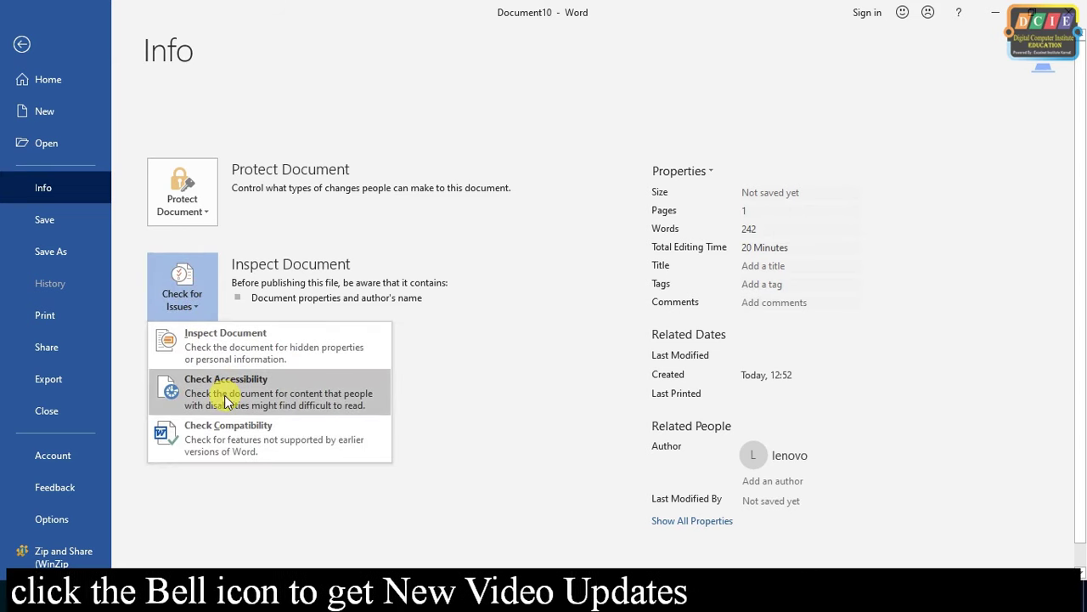
click(228, 402)
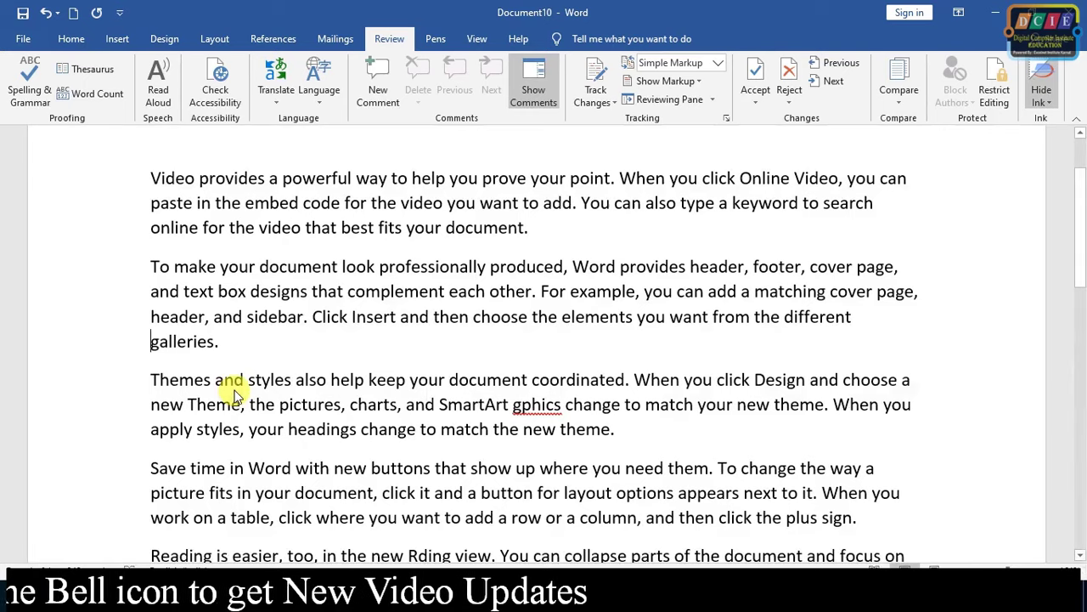
click(218, 87)
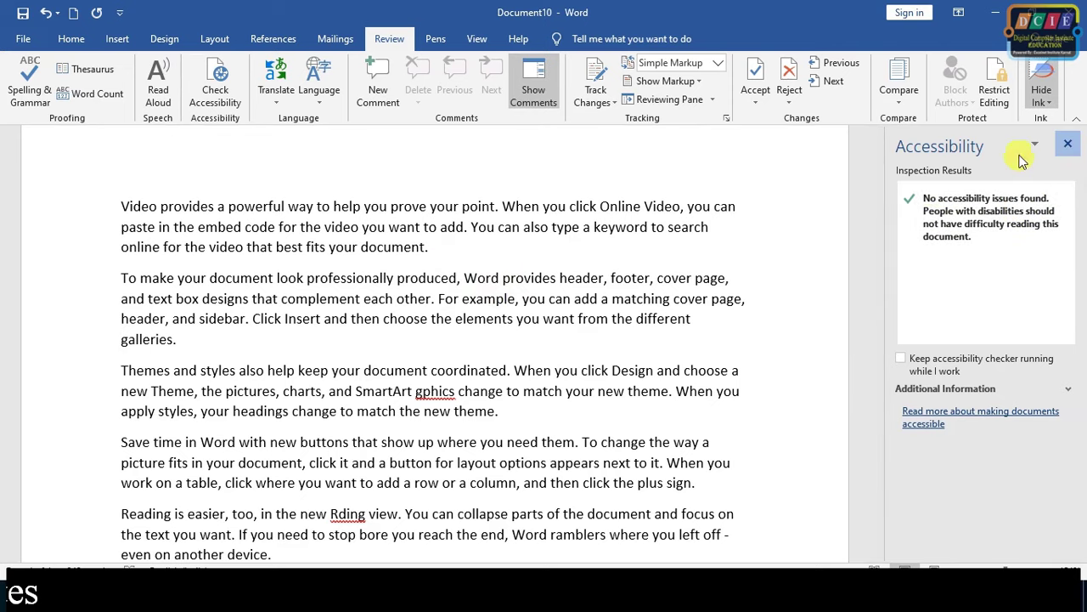
click(1070, 145)
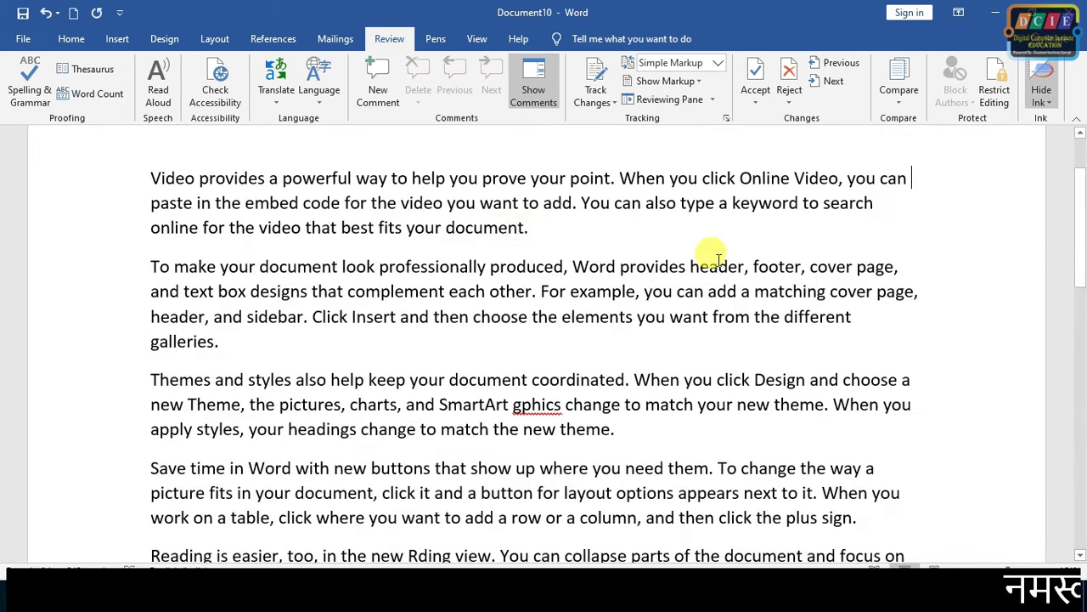
scroll(714, 255, down, 1)
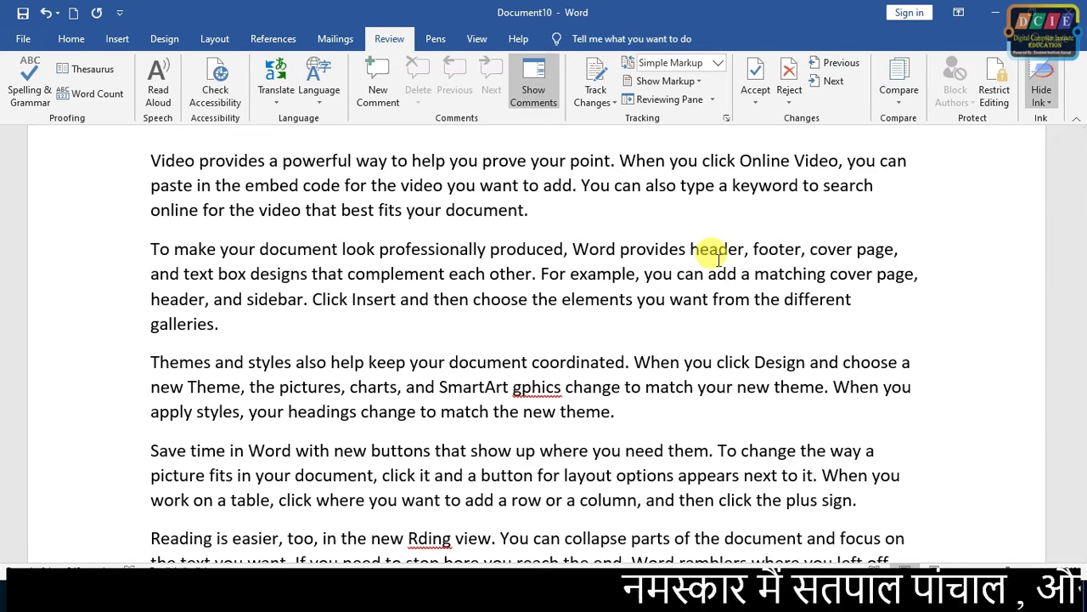
click(701, 259)
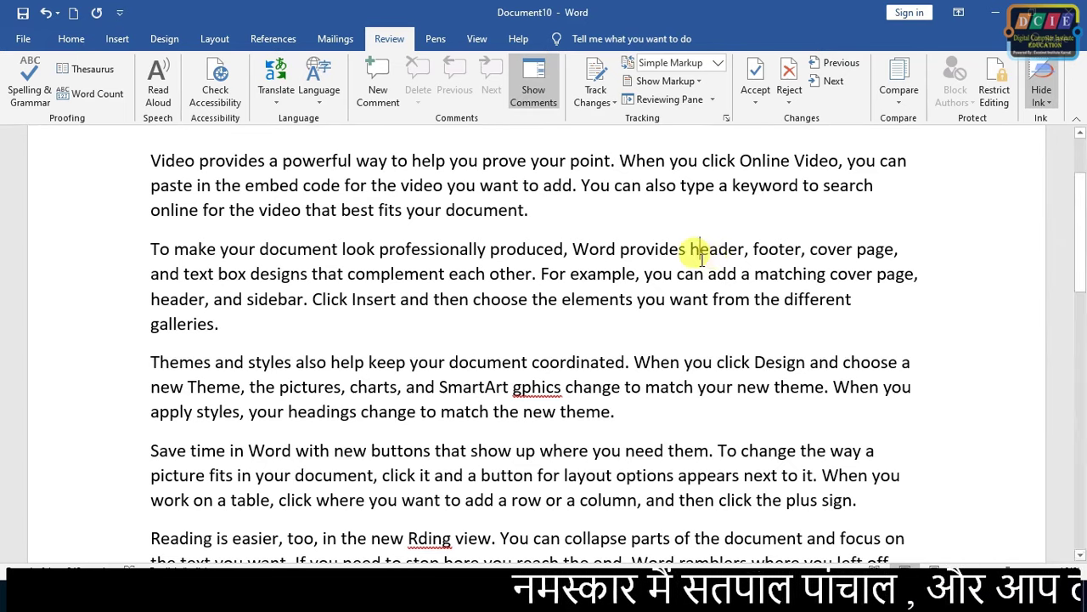
Draw a Smiley Face shape beside the second paragraph
click(115, 40)
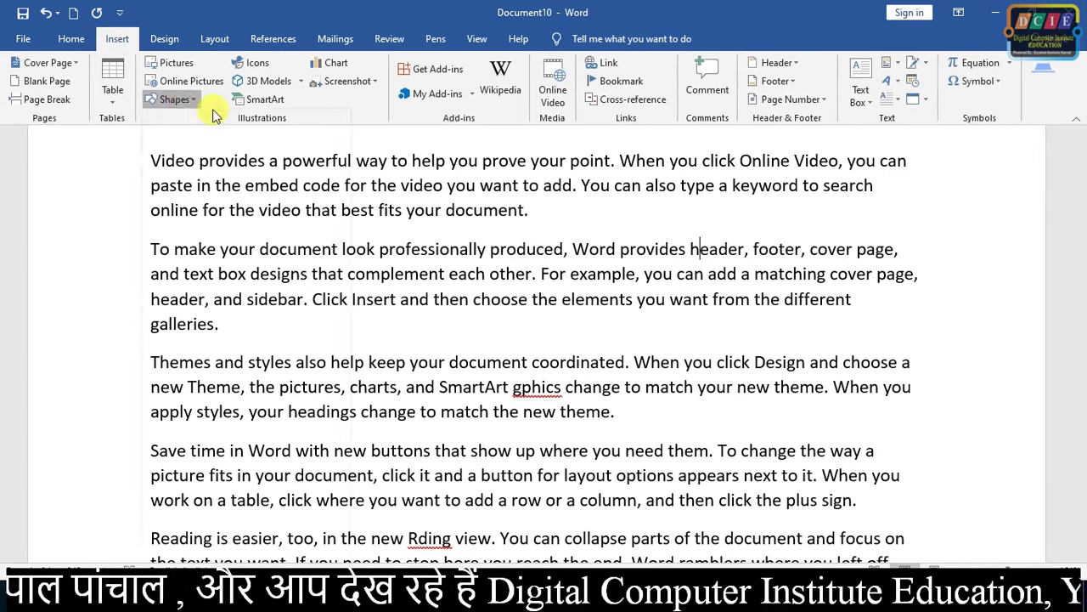
click(185, 110)
click(231, 286)
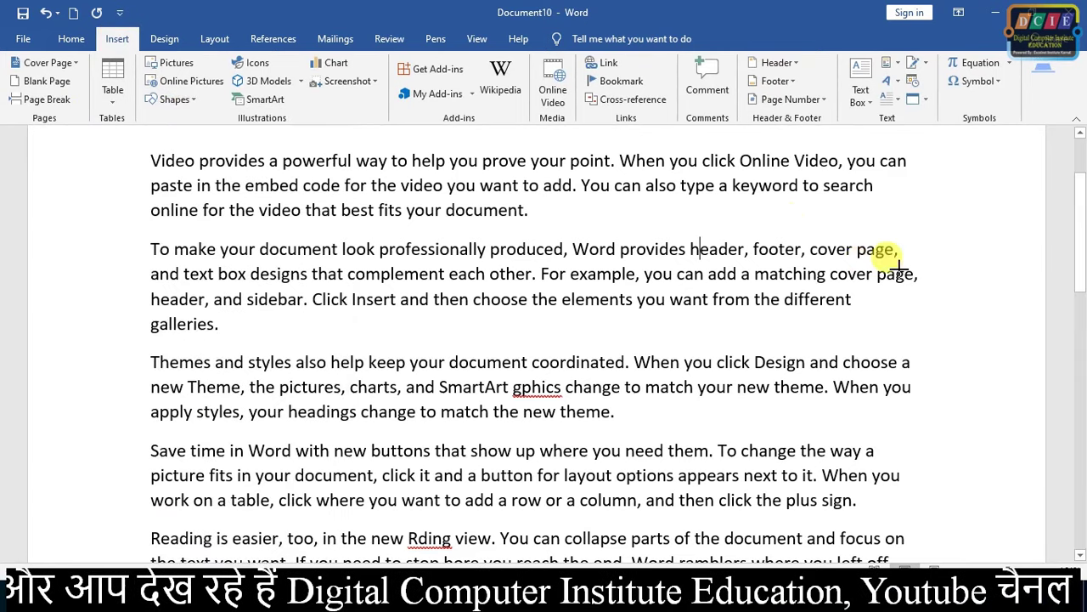
drag(730, 204, 890, 336)
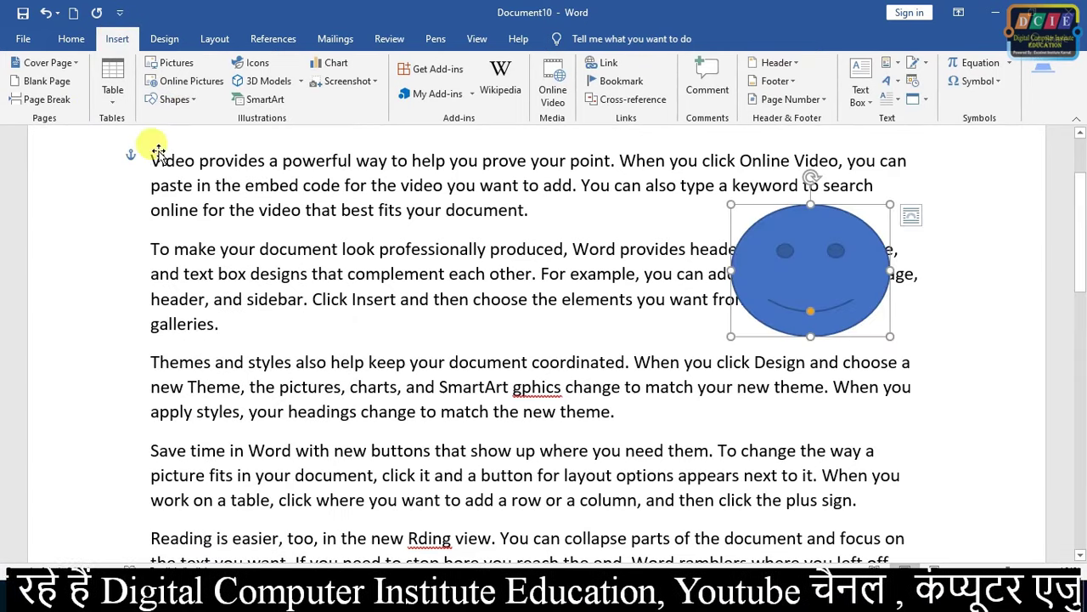
Draw a Rounded Rectangle shape below the last line of text
click(63, 81)
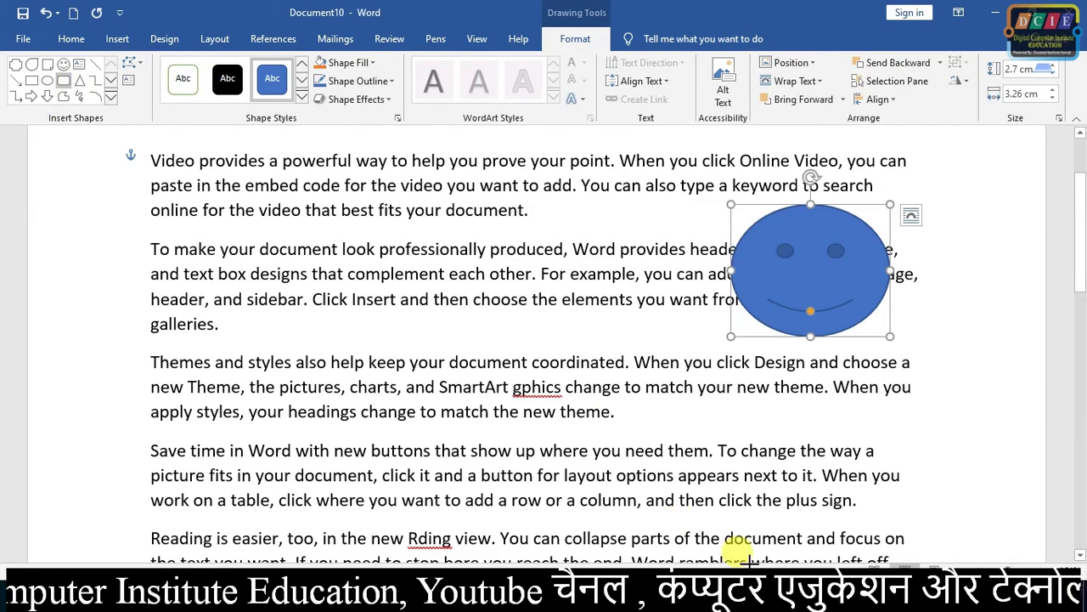
scroll(747, 559, down, 3)
drag(647, 355, 853, 477)
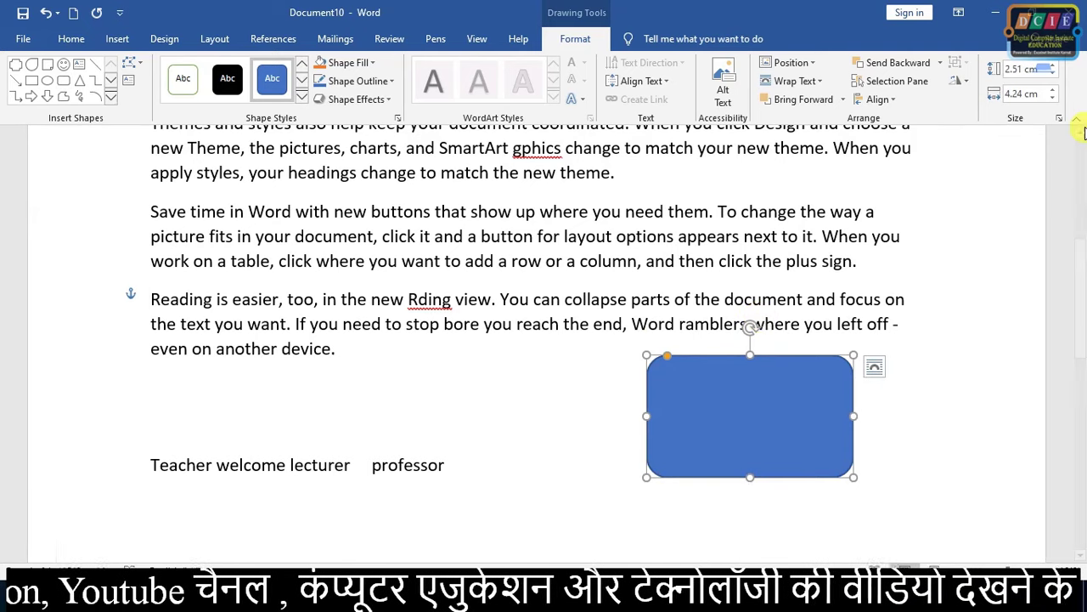
scroll(1082, 153, up, 5)
scroll(1082, 153, up, 1)
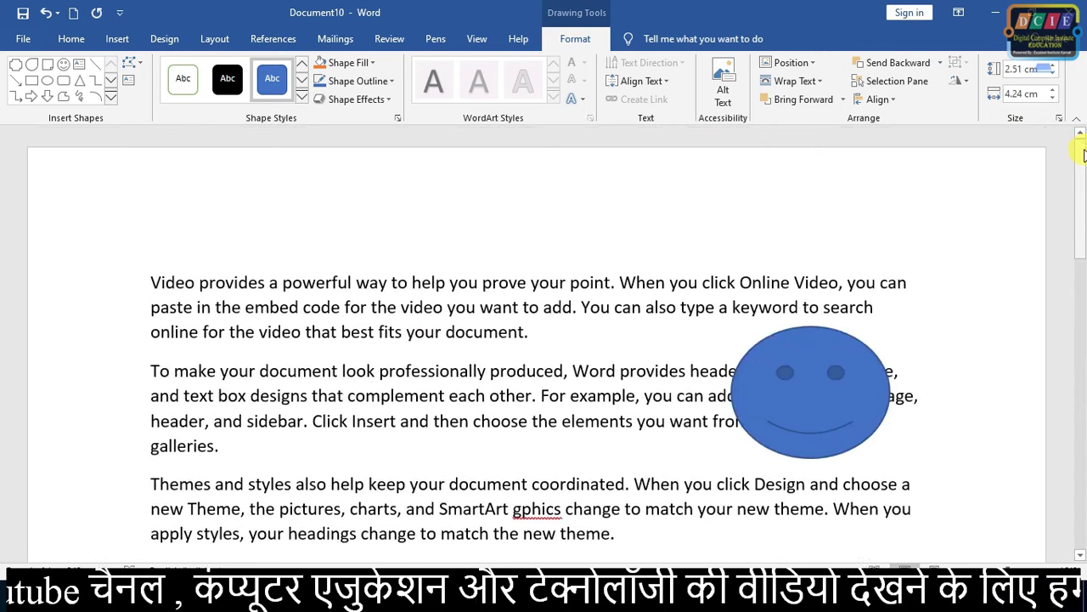
click(394, 39)
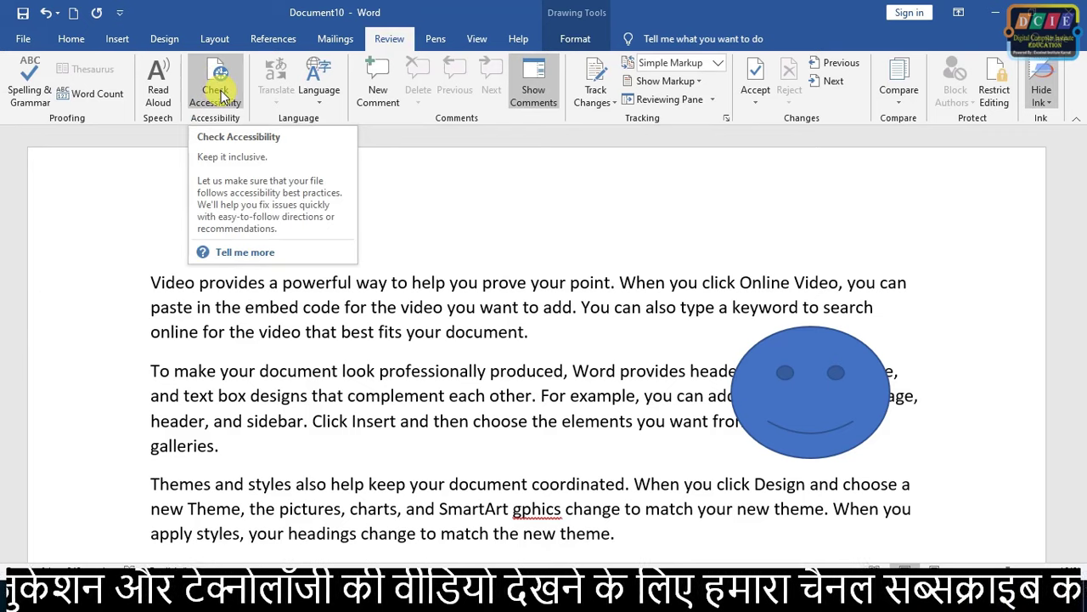
Run Check Accessibility to list missing alternative text and non-inline objects
click(222, 96)
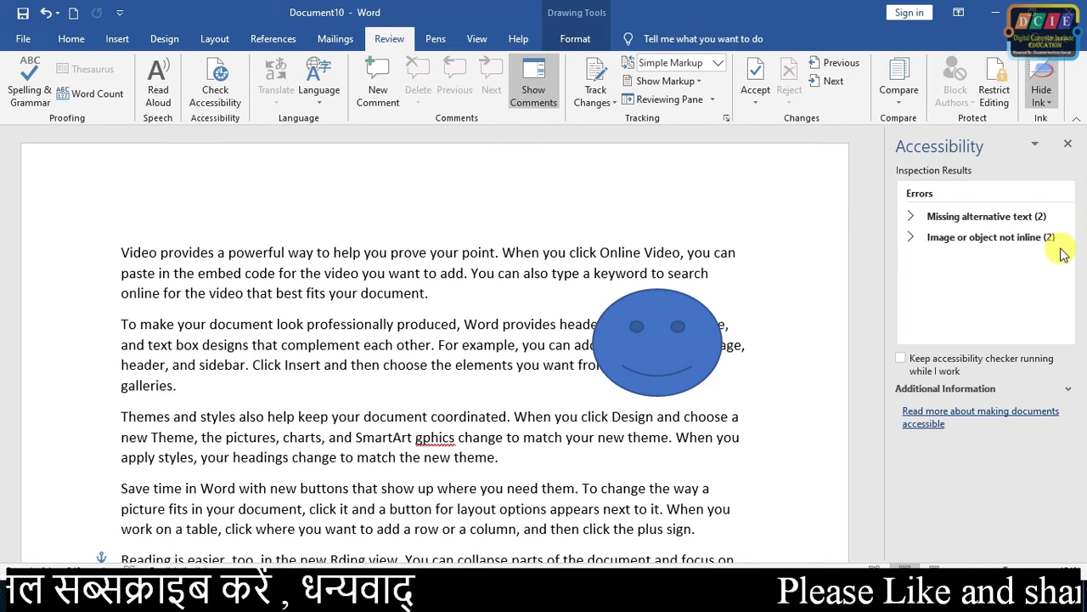
Under Missing alternative text, mark the smiley face and the rounded rectangle as decorative
click(914, 220)
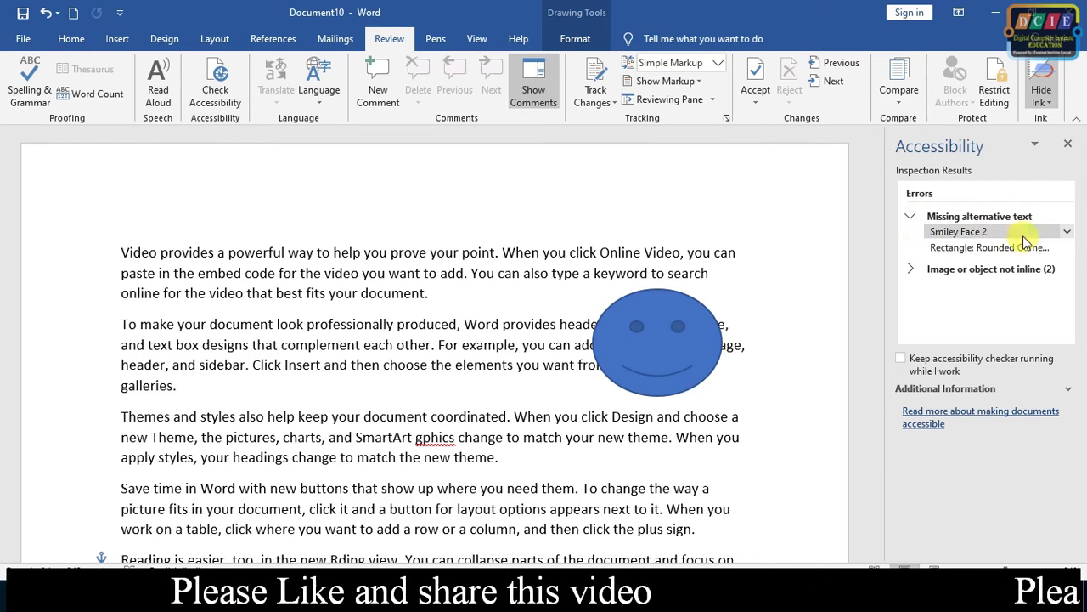
click(1068, 234)
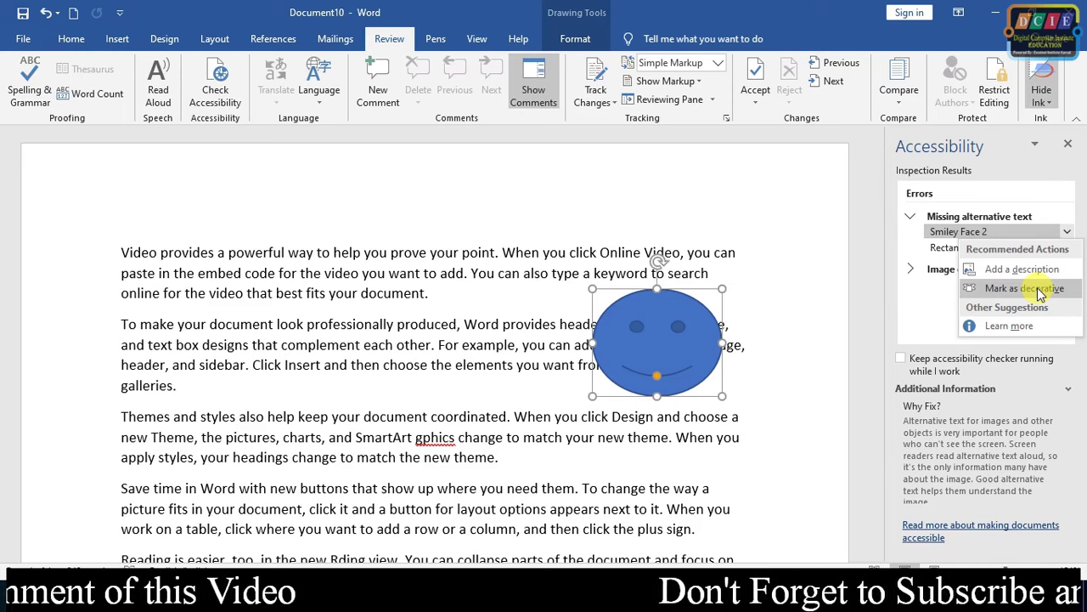
click(1039, 289)
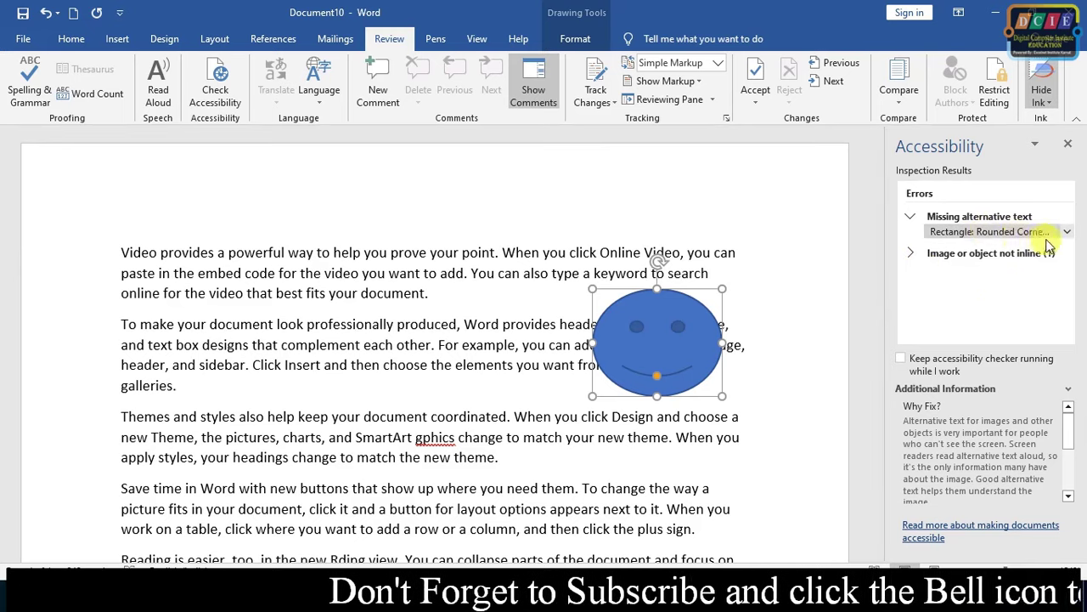
click(1068, 237)
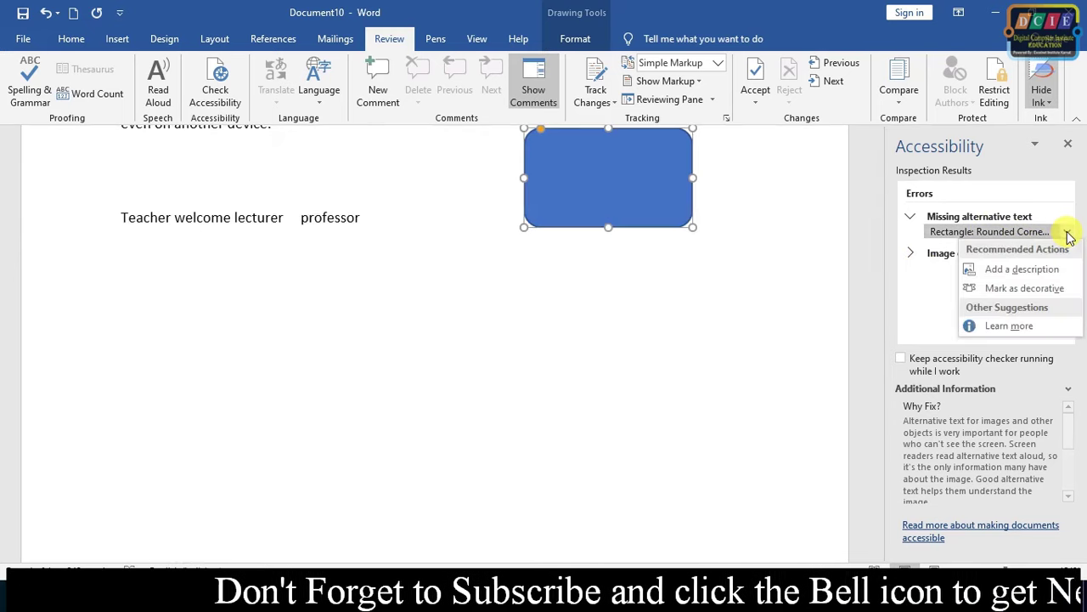
click(1022, 290)
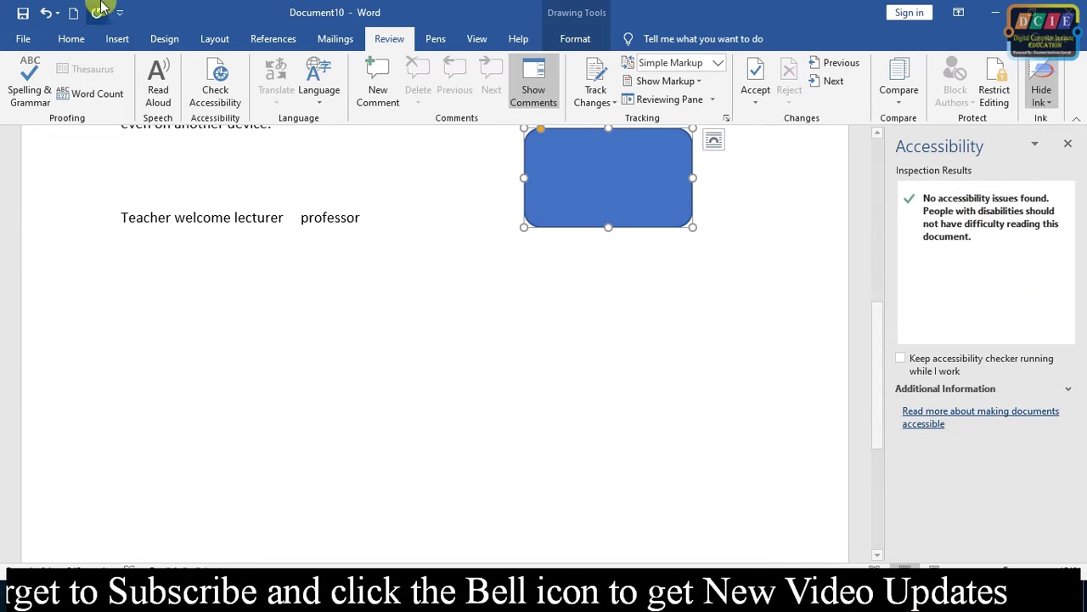
Drag the smiley face beside the third paragraph, close the Accessibility pane, and select the first paragraph
scroll(879, 162, up, 5)
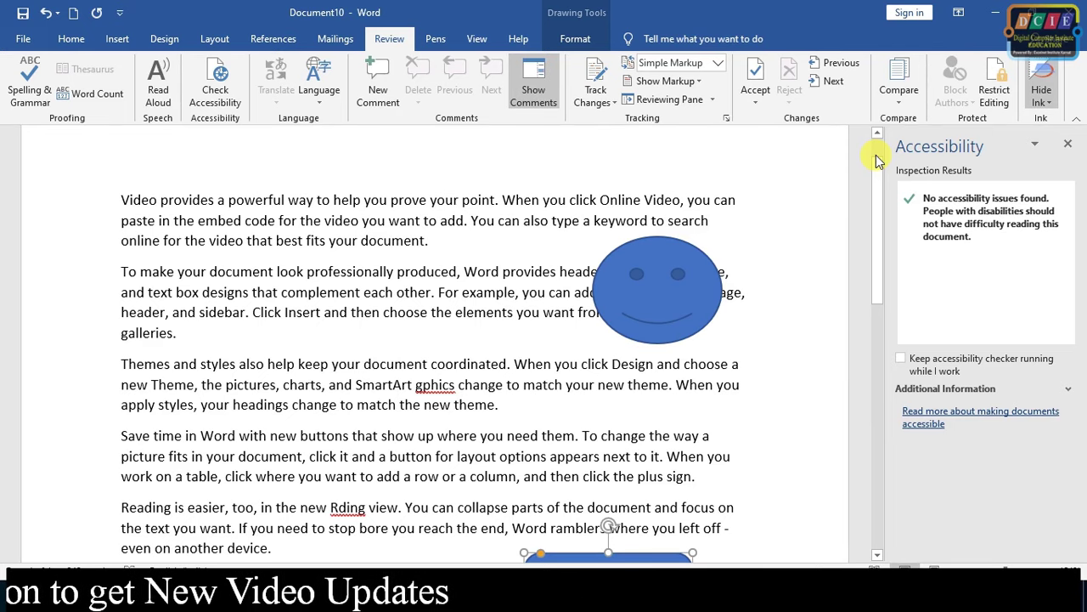
scroll(877, 159, up, 2)
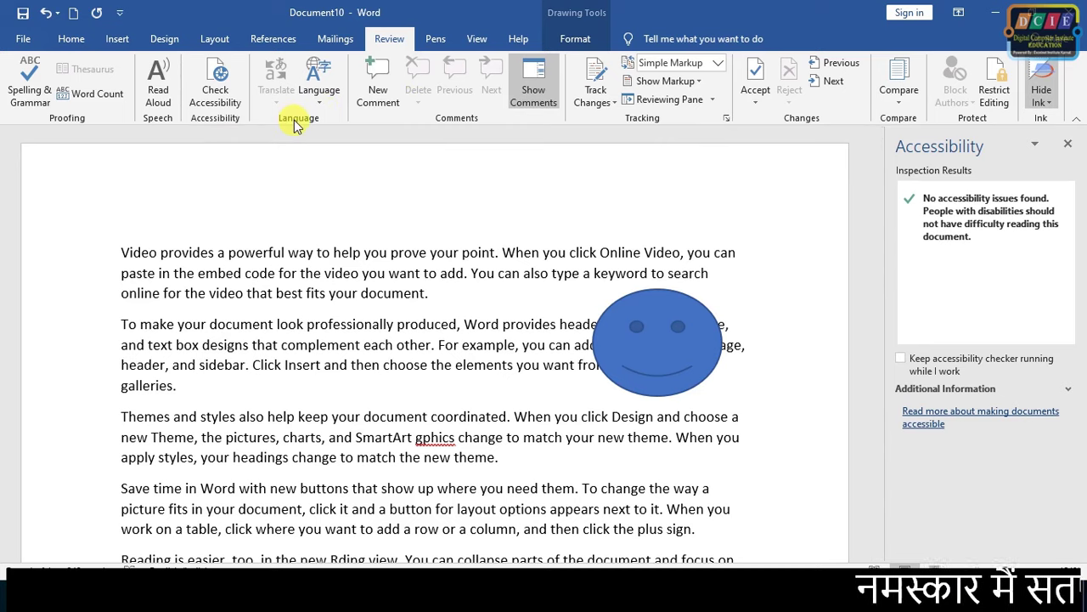
click(419, 252)
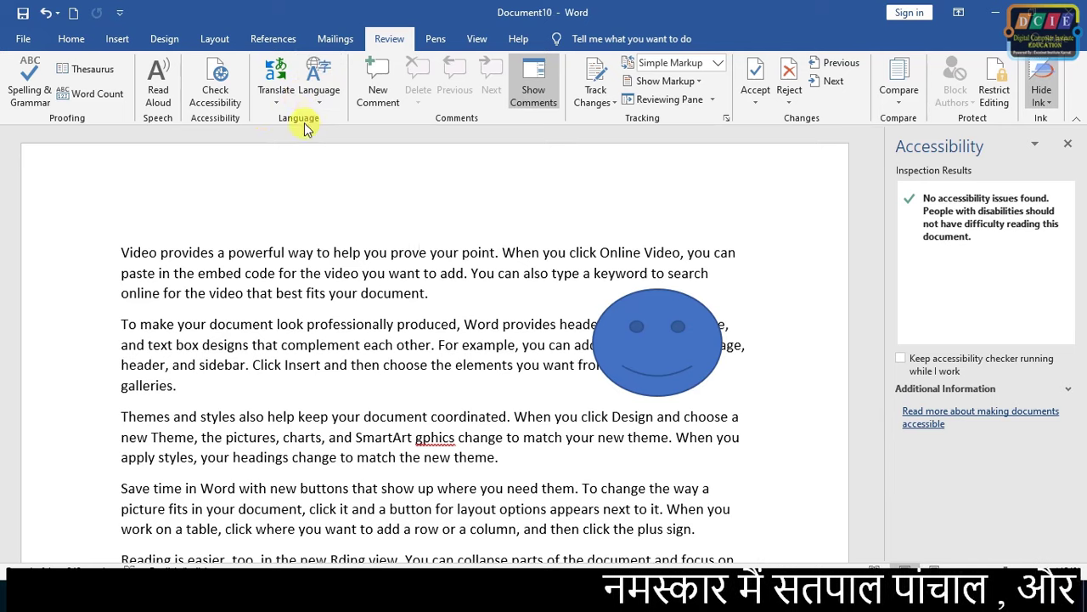
click(665, 347)
drag(665, 347, 689, 440)
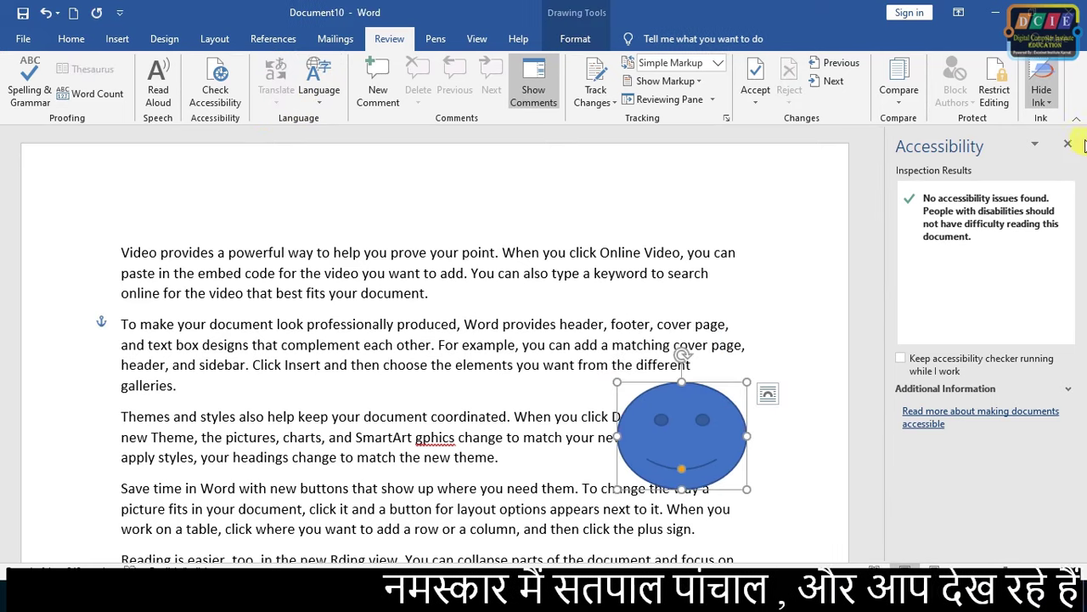
click(1070, 149)
drag(532, 274, 128, 223)
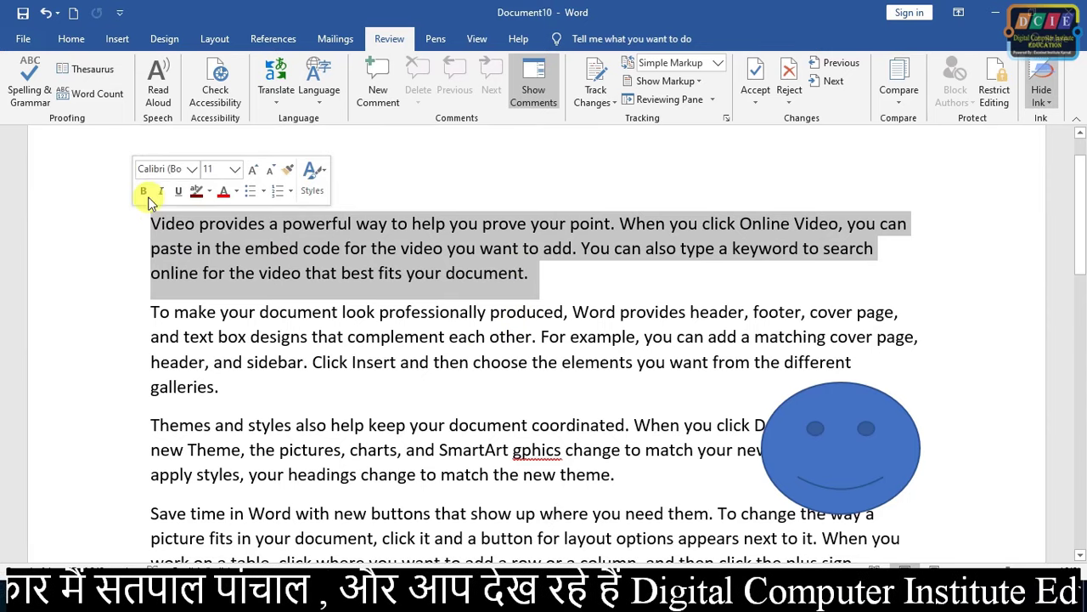
Open the Translator pane on the selected first paragraph using Translate Selection
click(283, 85)
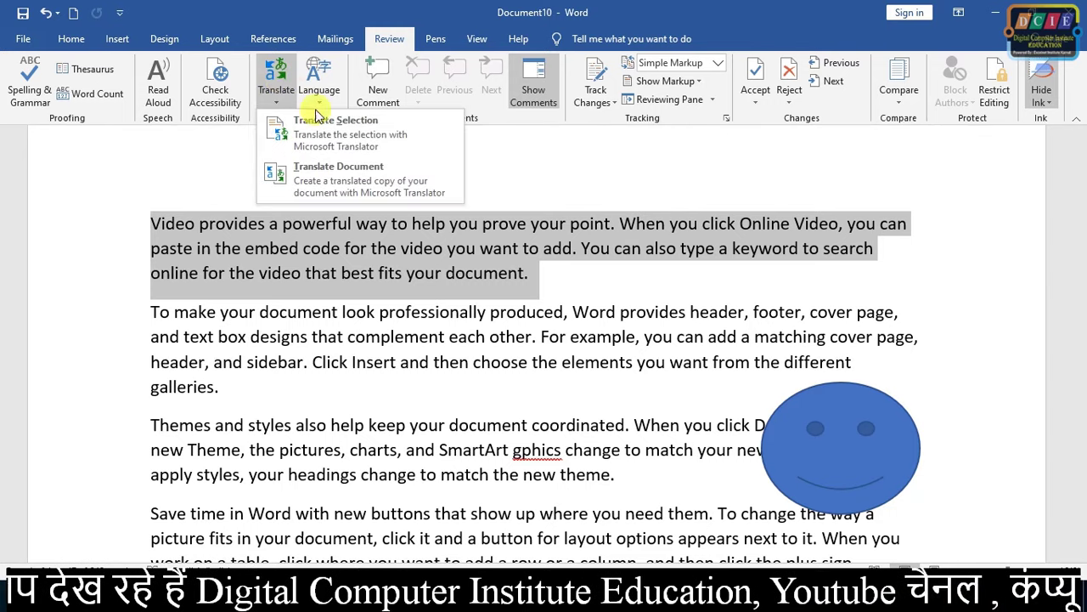
click(360, 131)
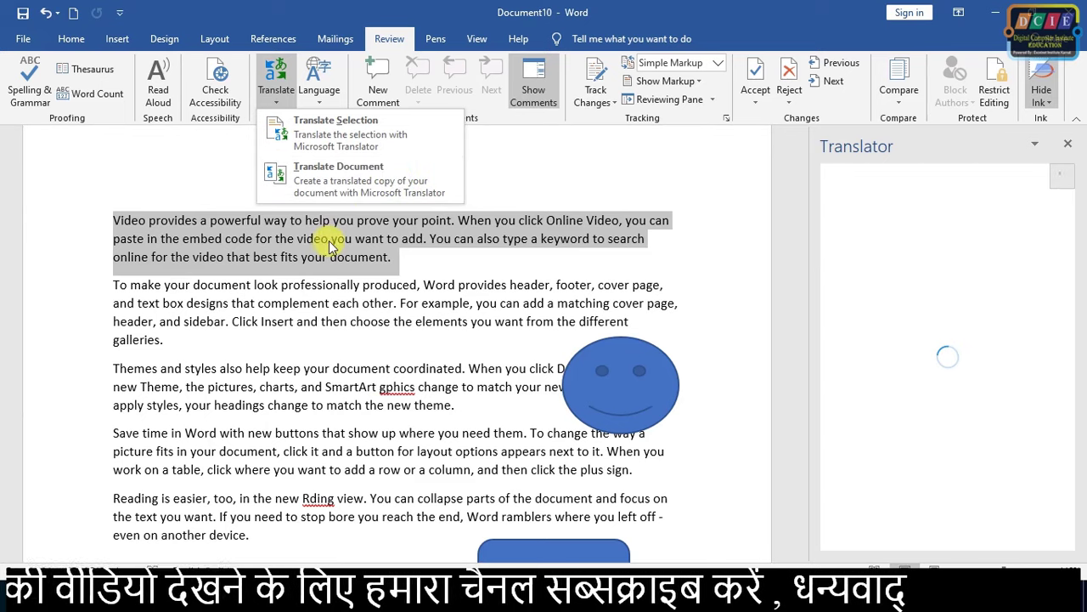
click(371, 179)
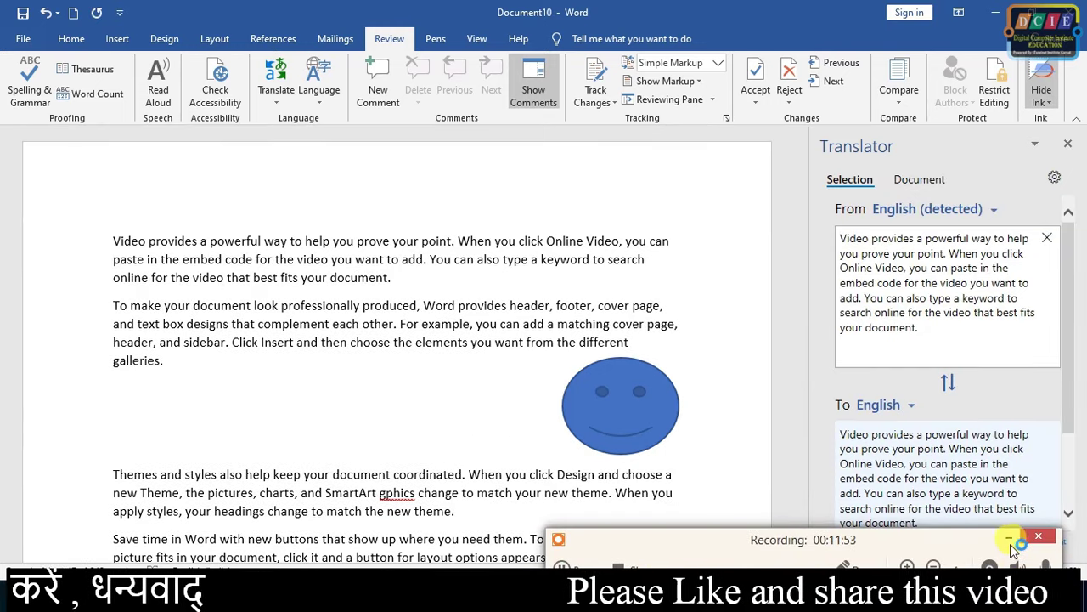
Preview part of the second paragraph's translation, then reselect the 'Video provides a powerful way…' paragraph
click(1011, 544)
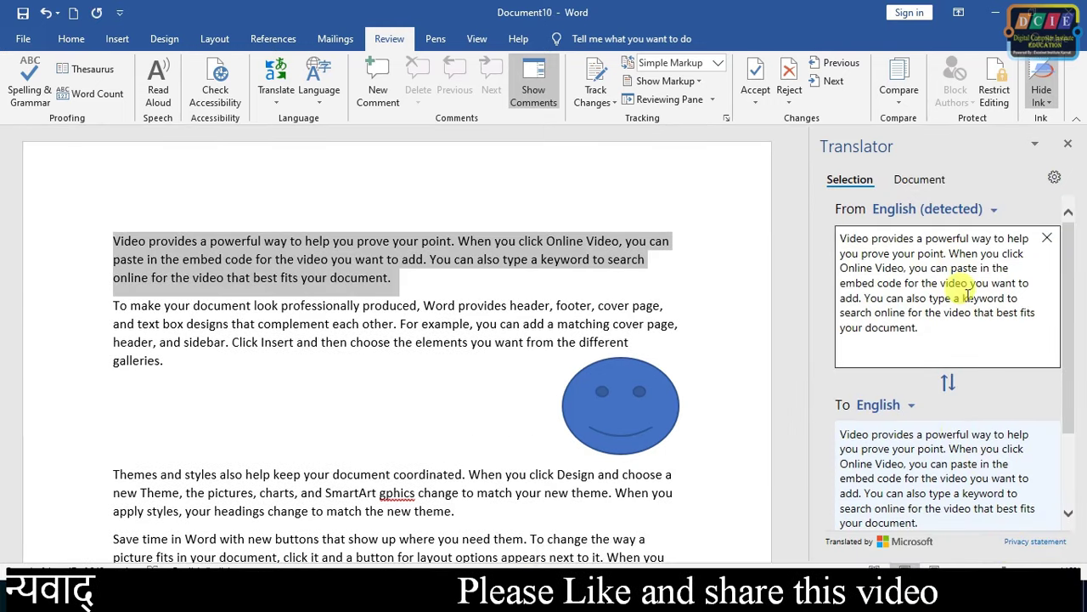
drag(926, 335, 825, 237)
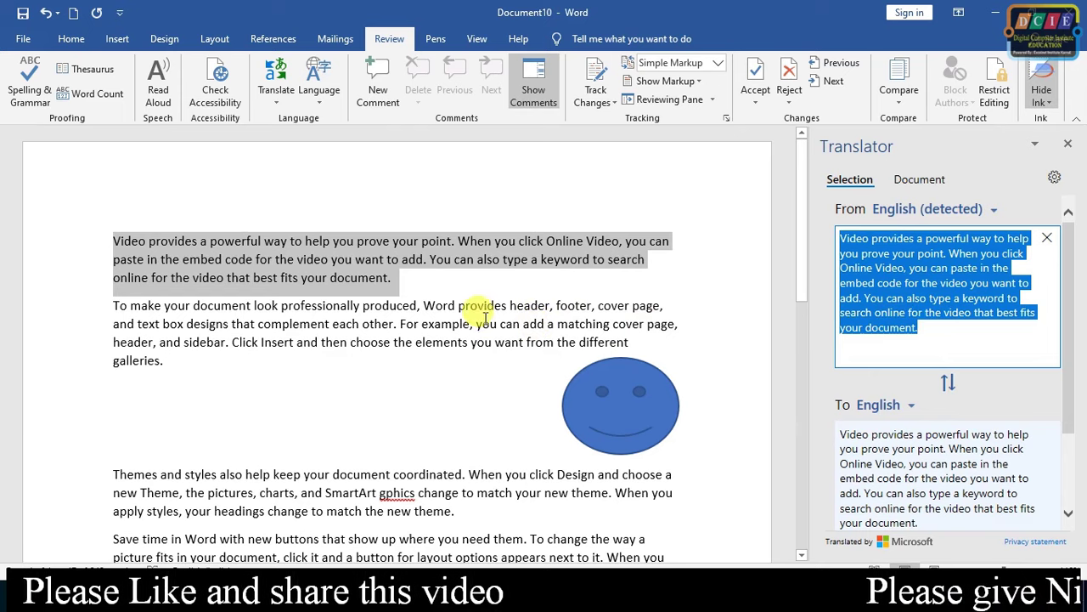
drag(473, 323, 281, 307)
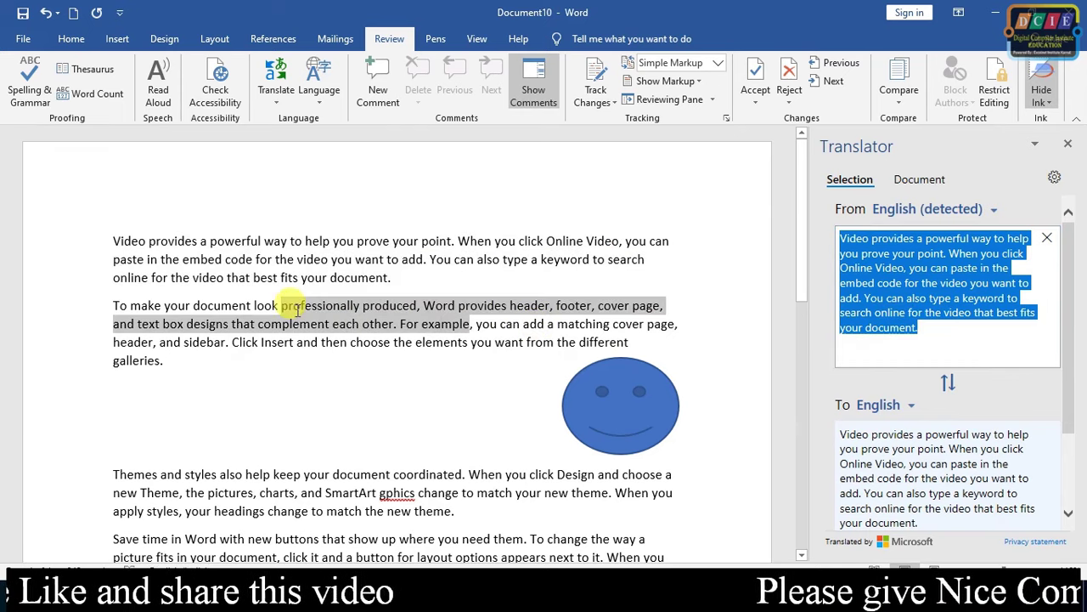
drag(298, 310, 130, 306)
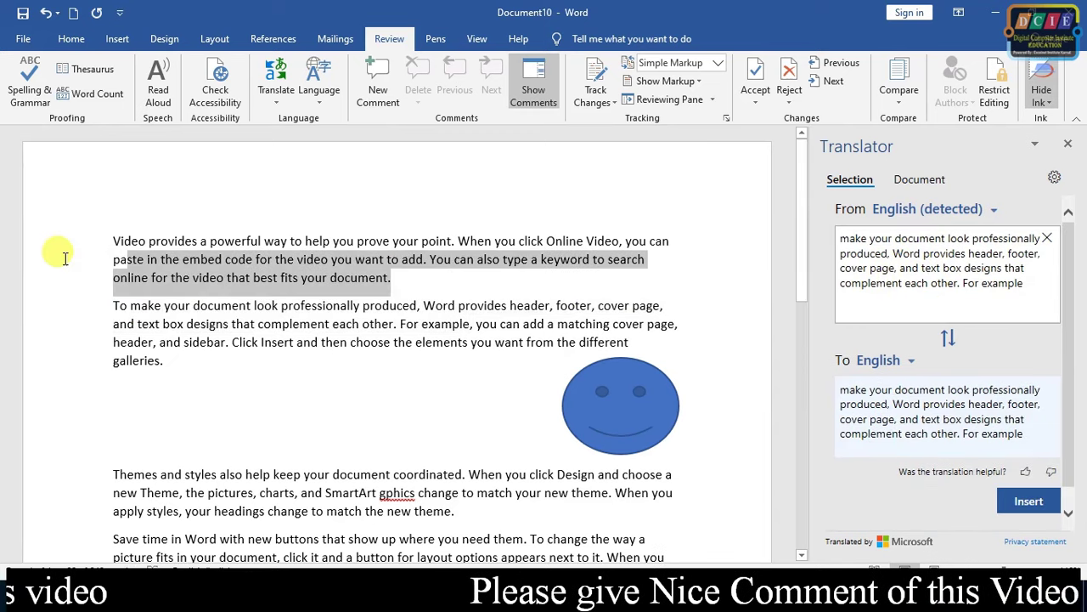
drag(409, 279, 53, 238)
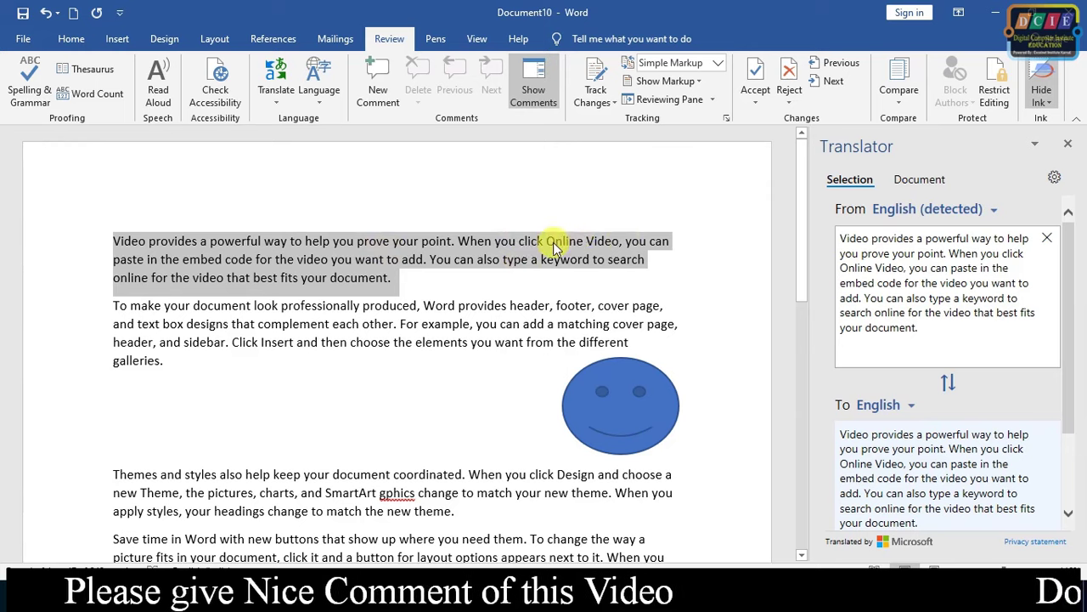
scroll(948, 389, down, 3)
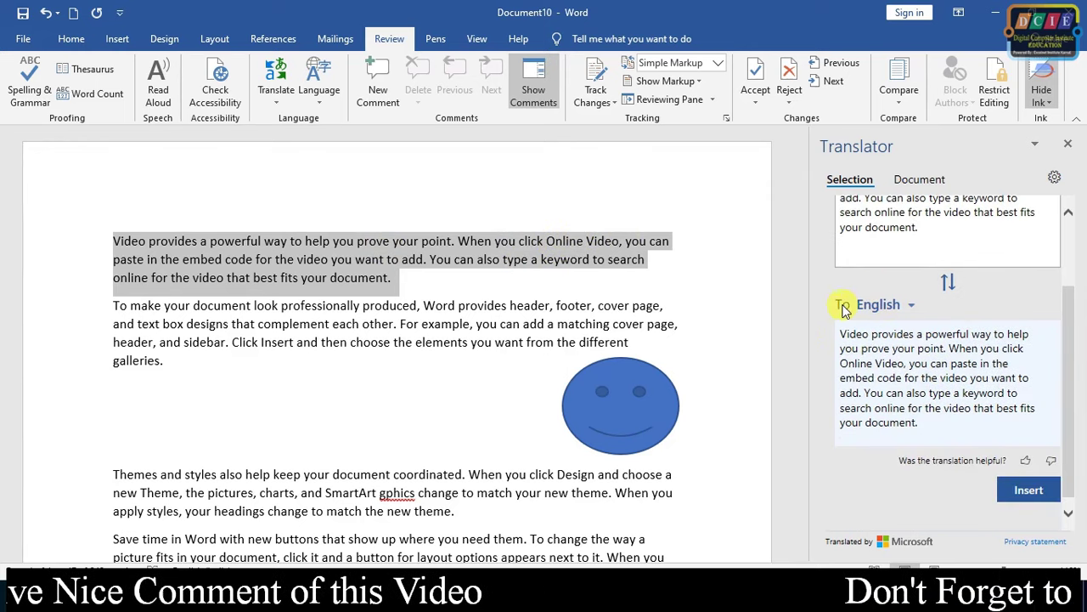
Set the Translator's target language to Hindi for the first paragraph
click(913, 307)
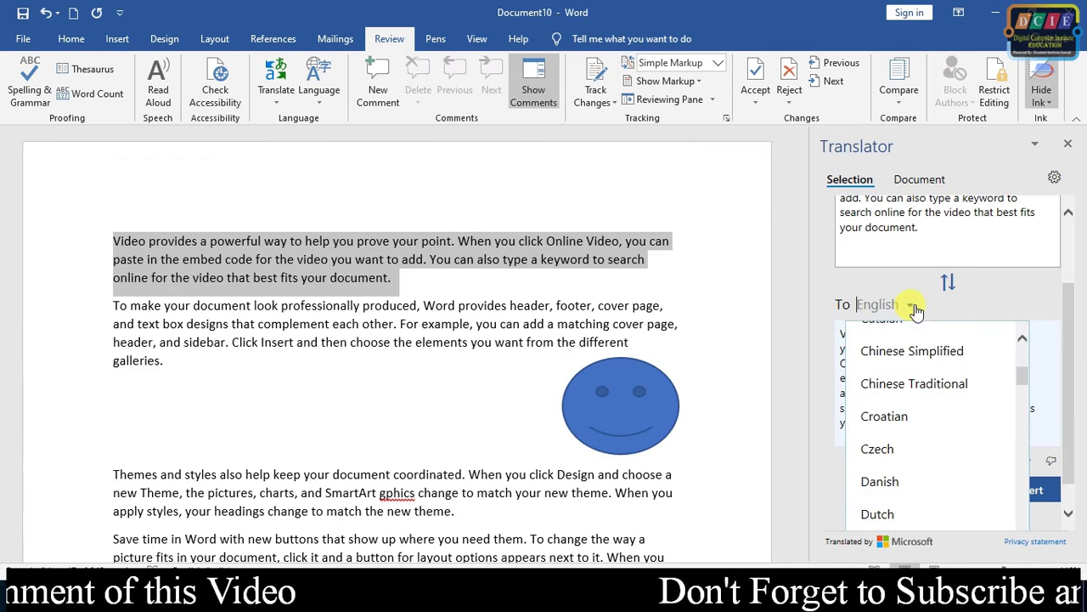
mouse_move(1022, 377)
mouse_down()
mouse_move(1022, 359)
mouse_move(1025, 537)
mouse_up()
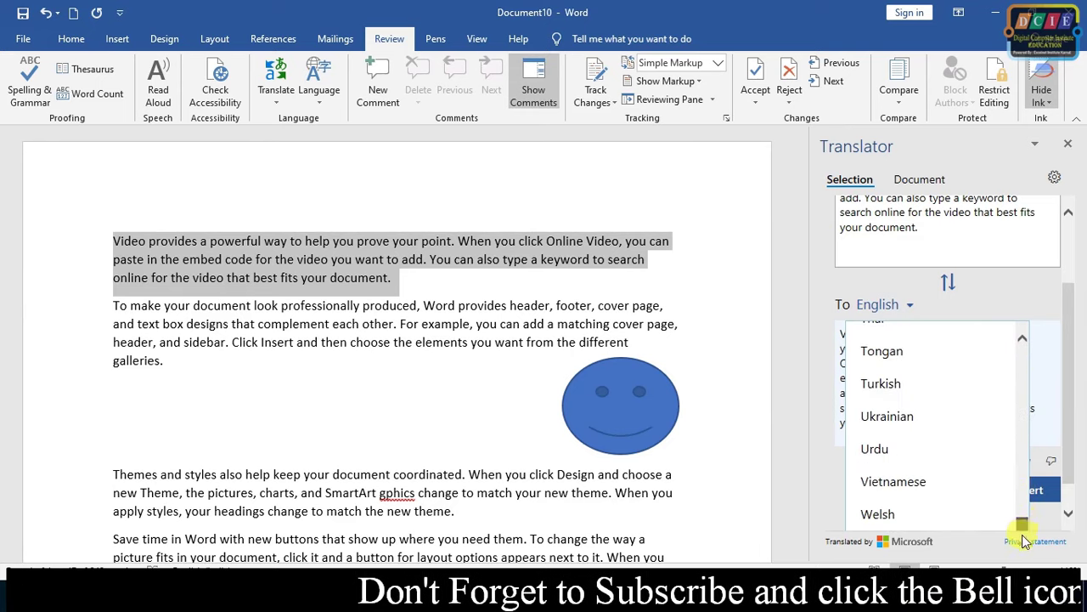
drag(1026, 537, 1036, 405)
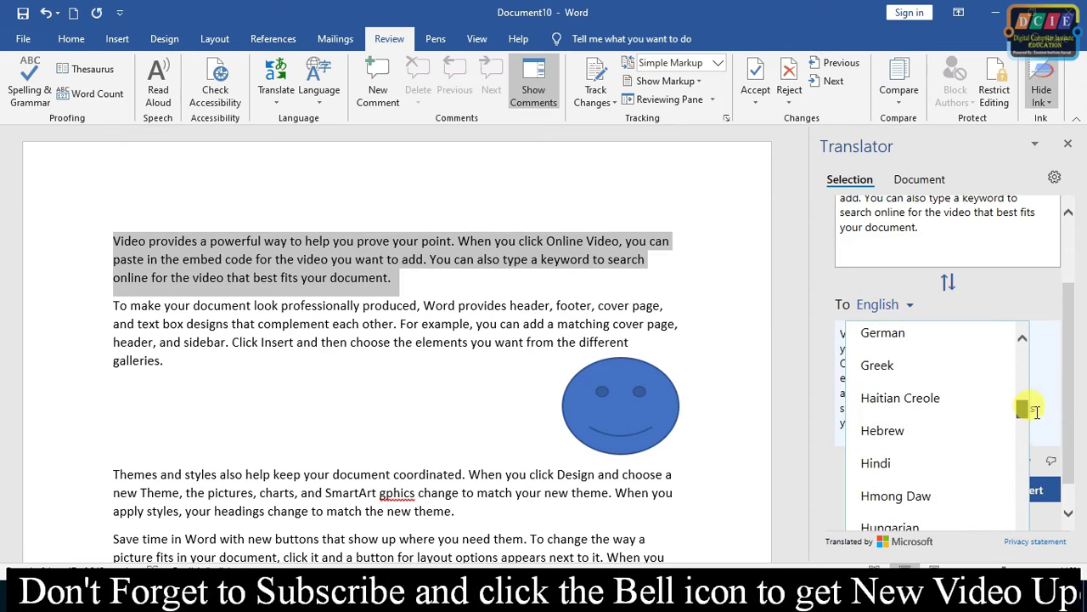
click(885, 466)
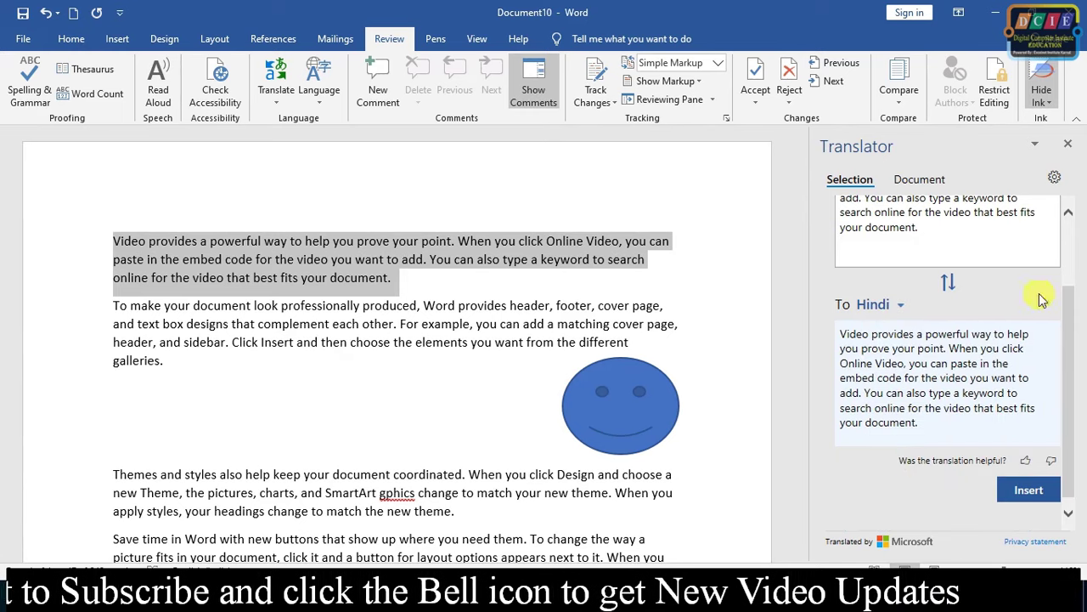
Swap the languages, pick Hindi as target again, and swap to translate the Hindi back
click(948, 287)
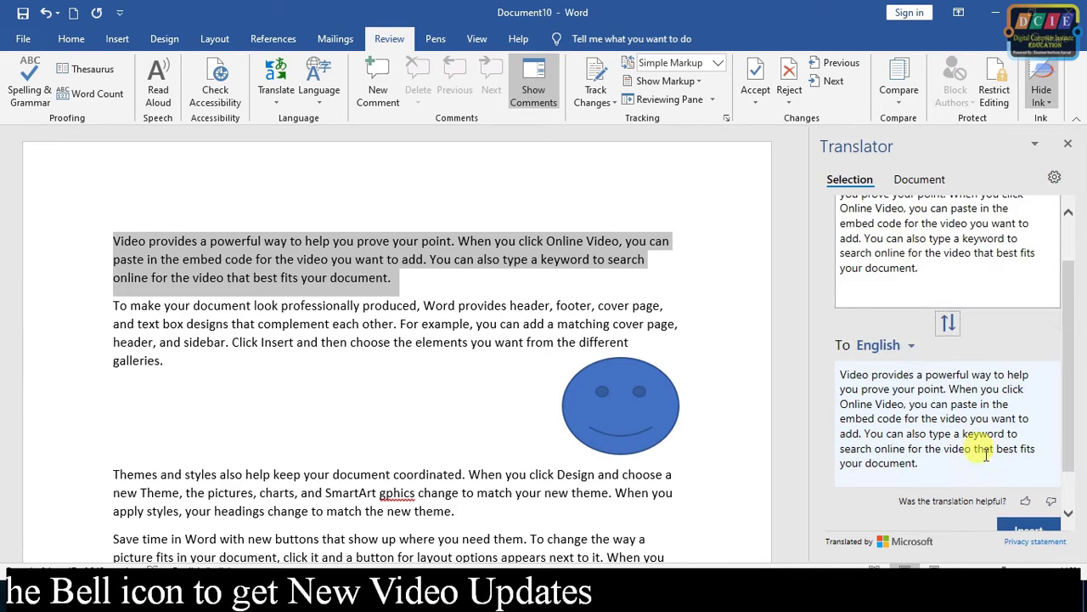
scroll(943, 374, up, 2)
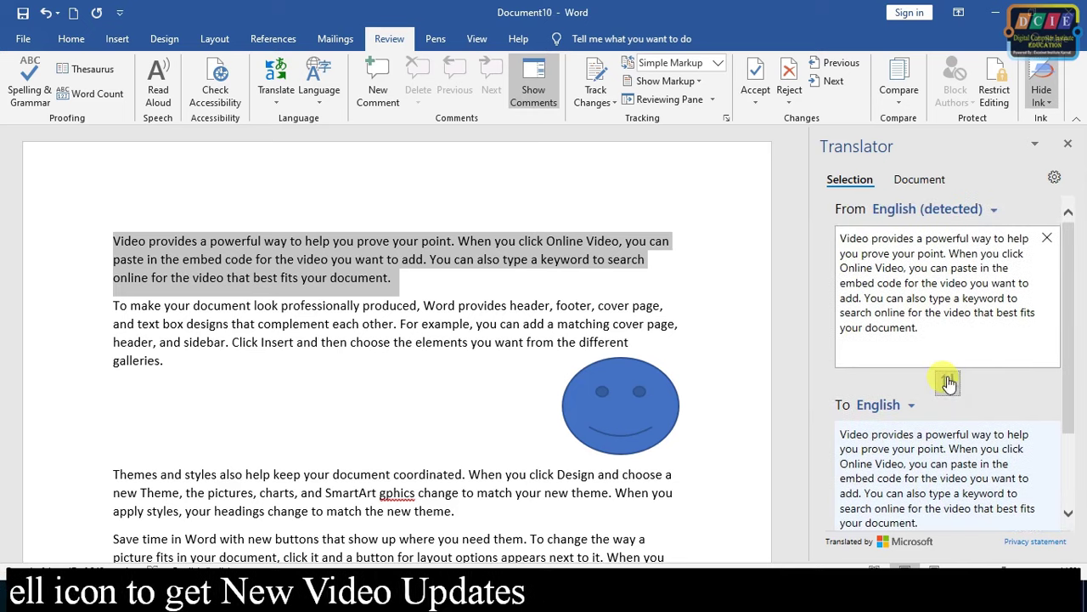
click(910, 406)
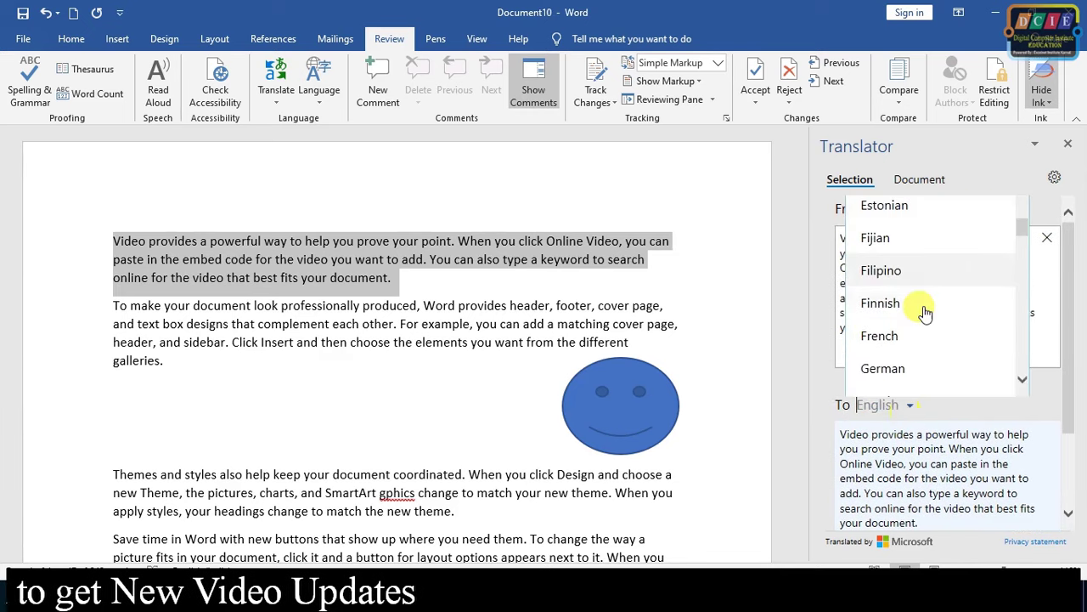
scroll(907, 331, down, 3)
click(900, 367)
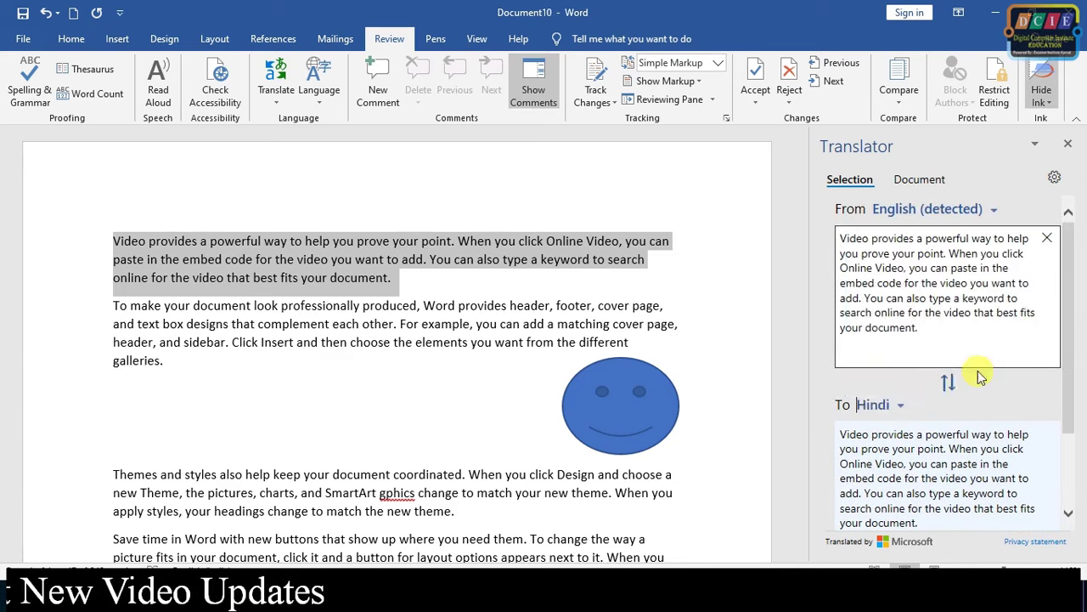
scroll(994, 357, down, 1)
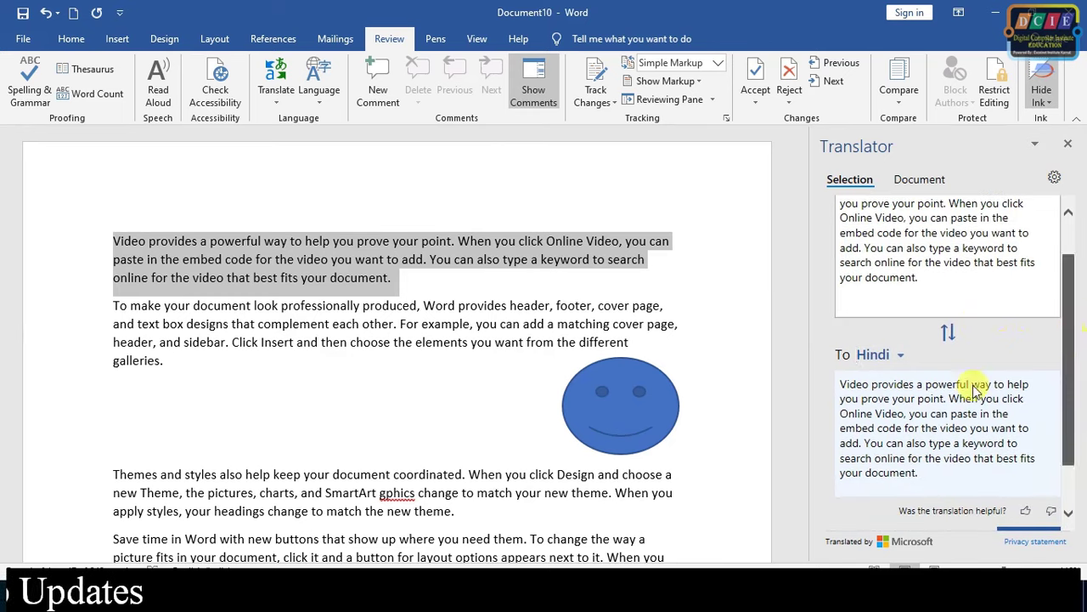
click(946, 305)
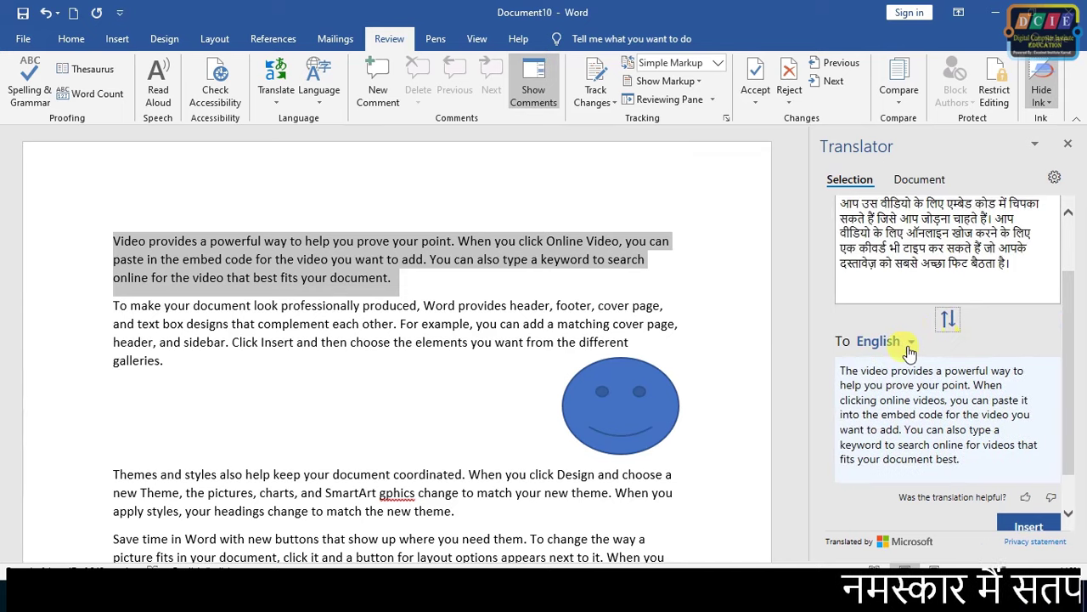
Set the Translator's target language back to Hindi
click(912, 343)
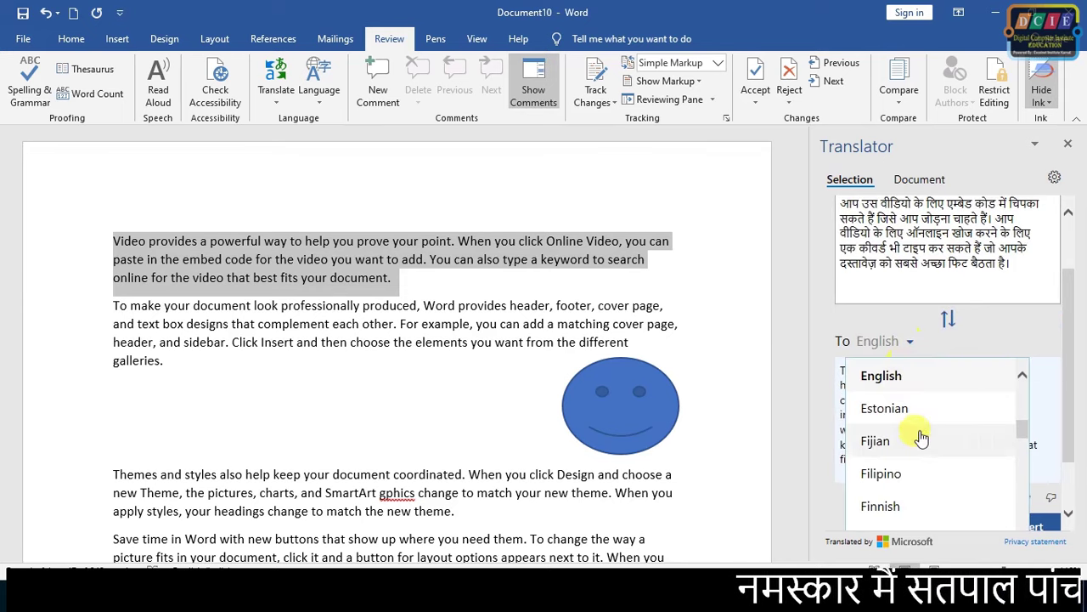
scroll(910, 450, down, 1)
scroll(903, 467, down, 1)
click(902, 486)
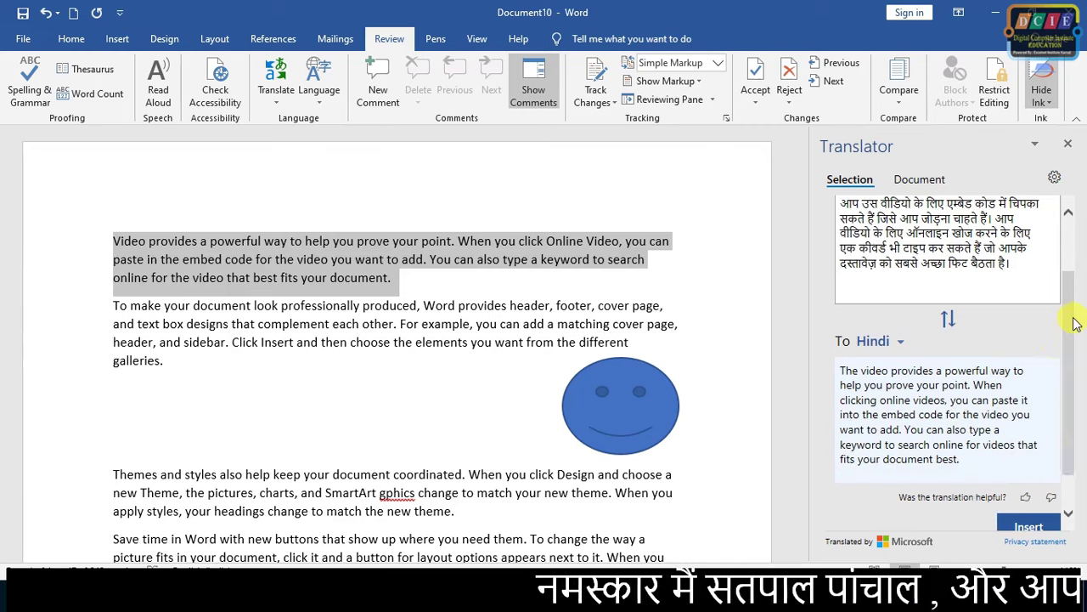
scroll(1072, 350, down, 1)
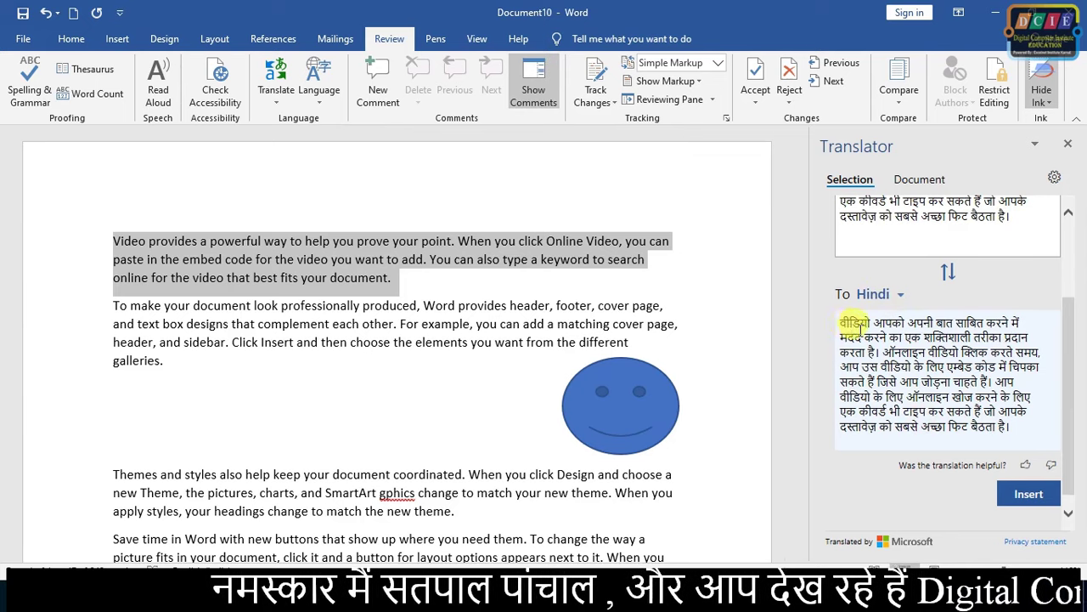
scroll(924, 330, up, 3)
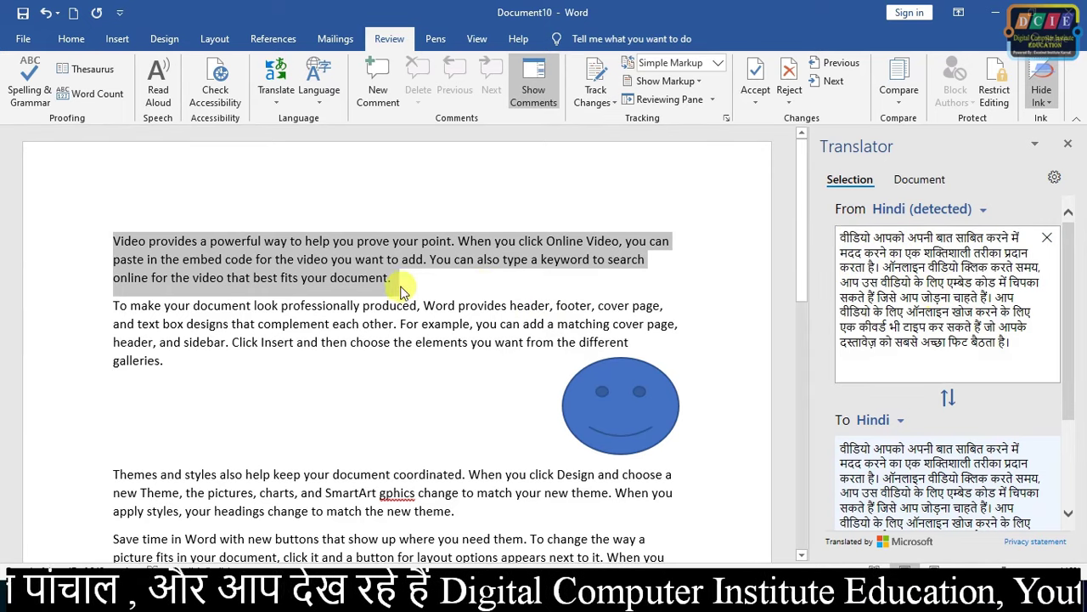
Close the Translator pane, deselect the paragraph, and bring up the Translate options
click(1069, 143)
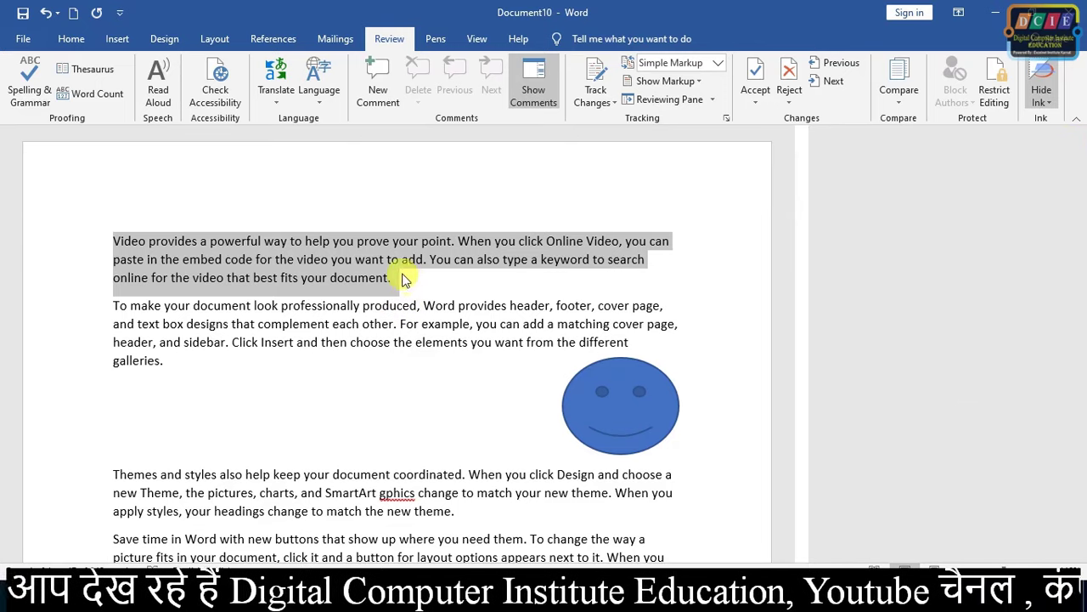
click(352, 265)
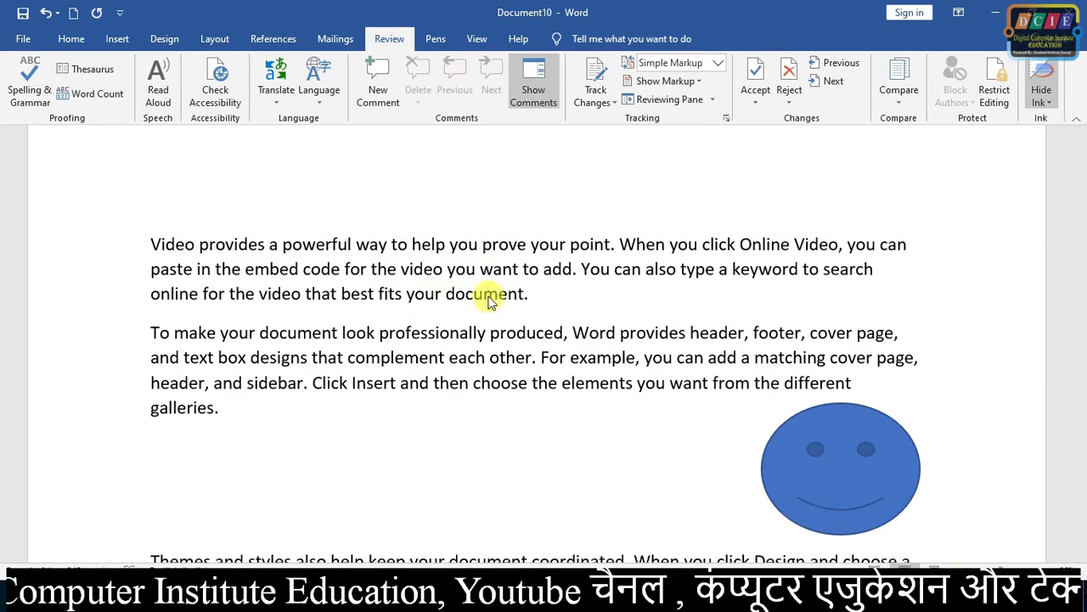
scroll(446, 287, down, 5)
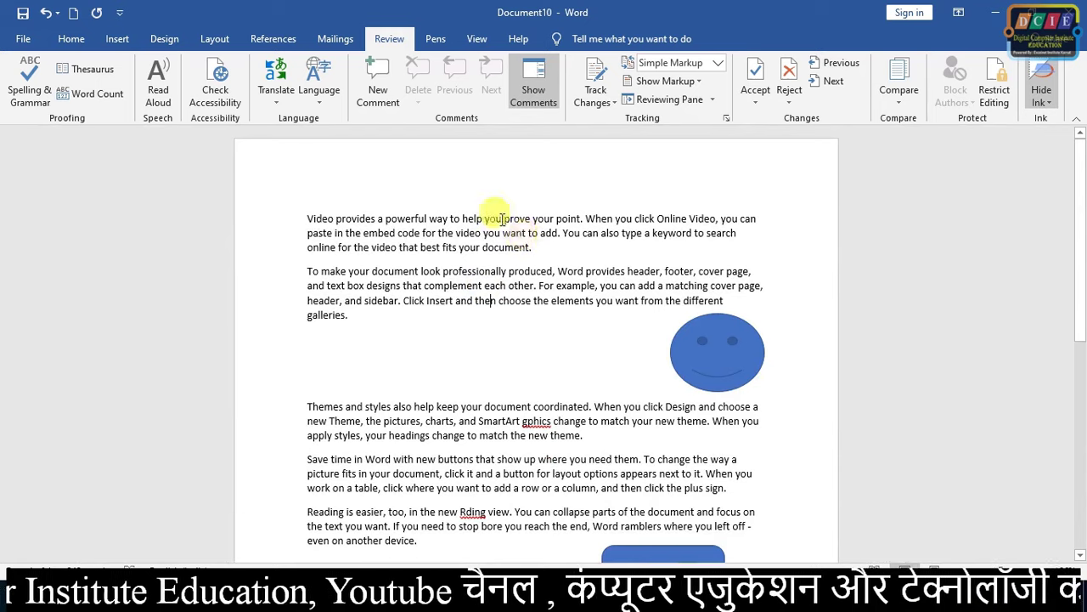
click(278, 90)
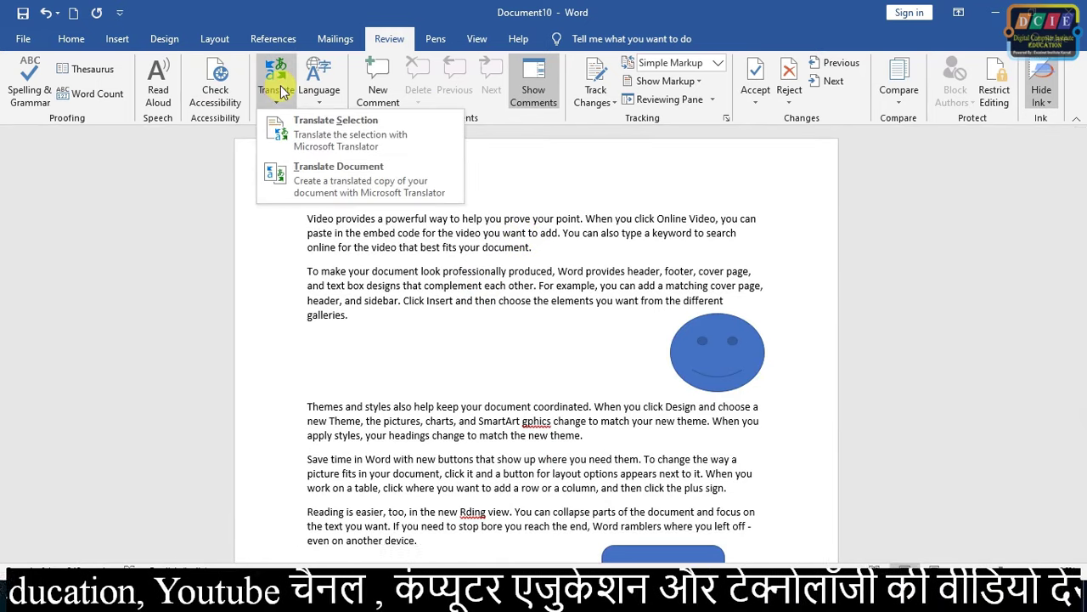
Start Translate Selection and select the whole first paragraph for translation
click(357, 135)
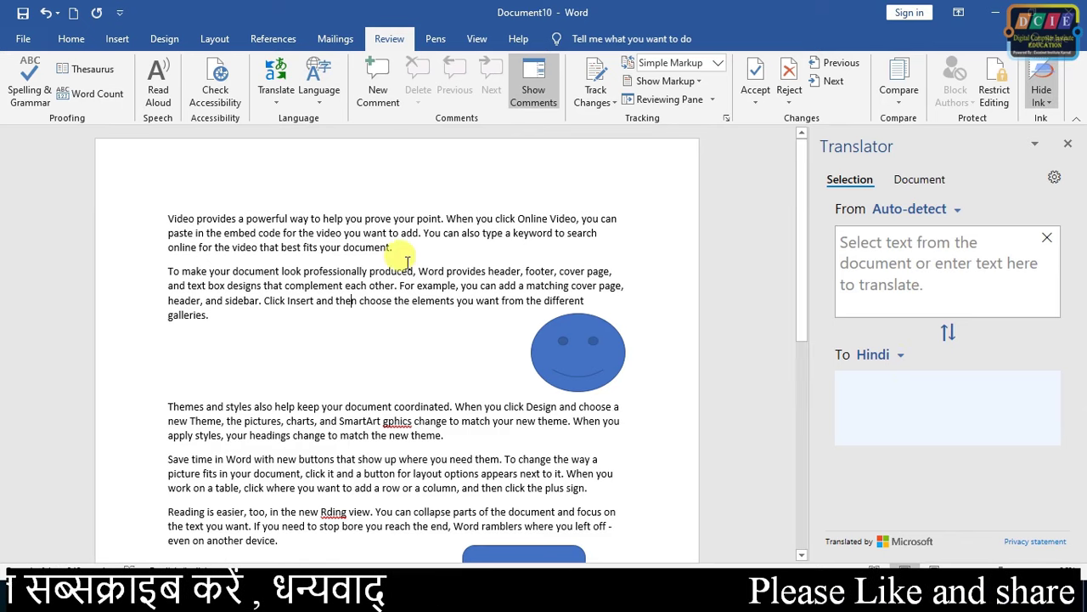
click(865, 266)
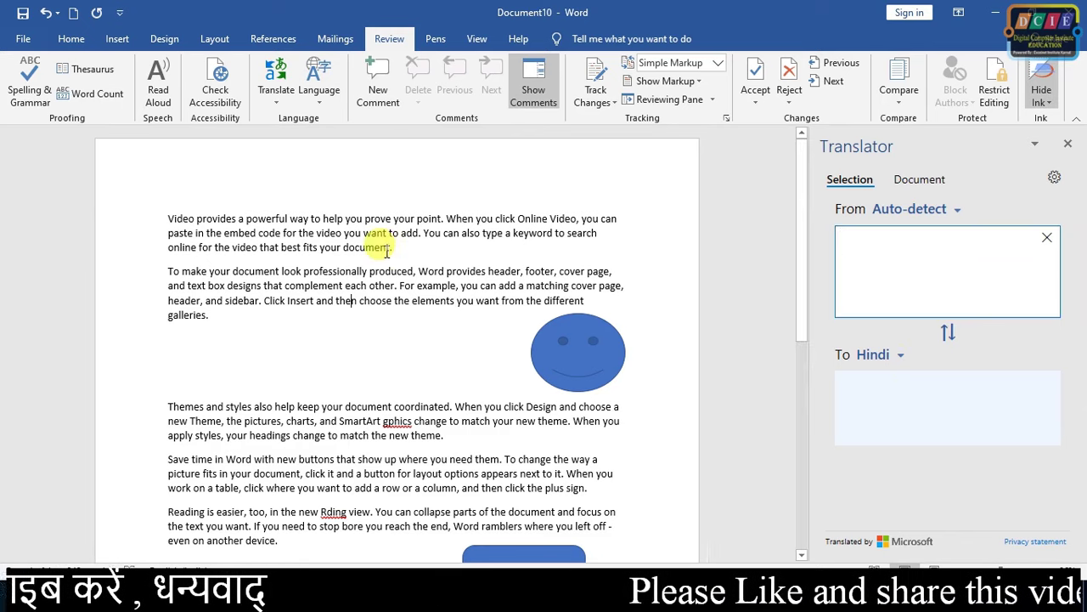
drag(389, 247, 162, 212)
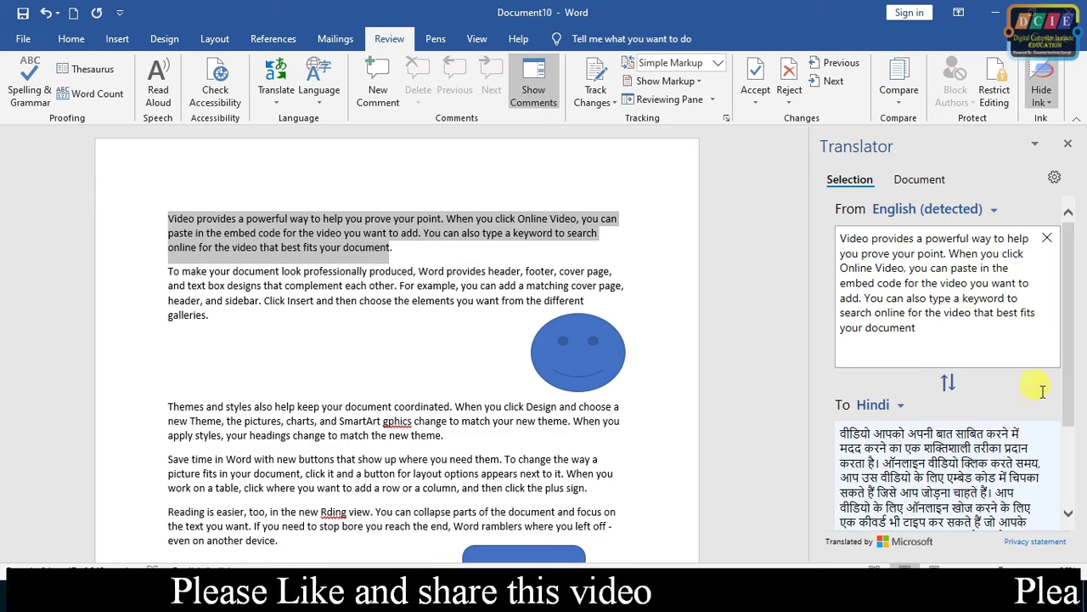
drag(1070, 383, 1070, 444)
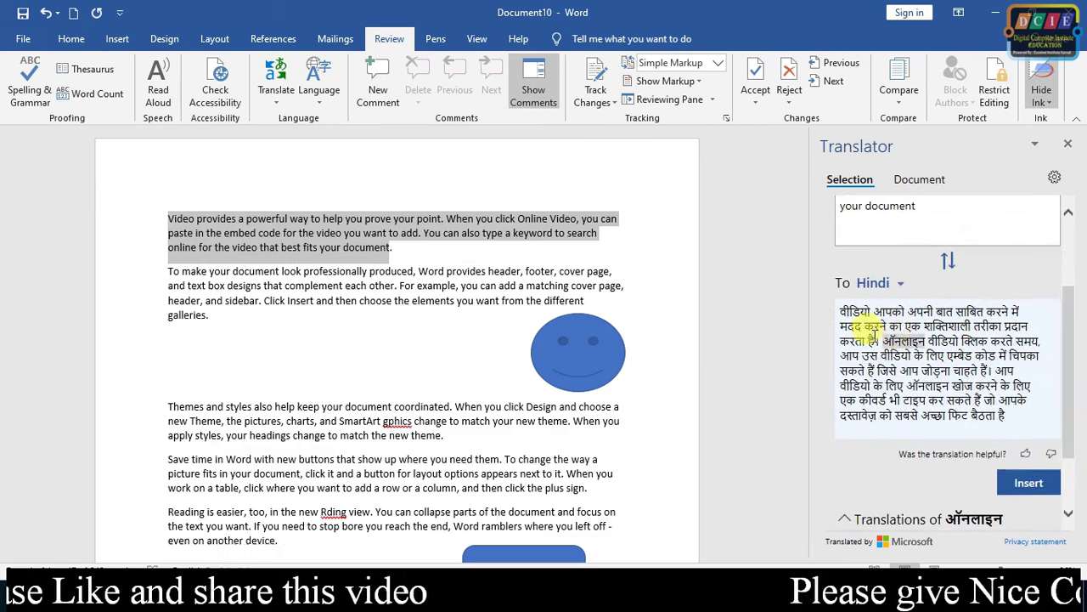
Insert the Hindi translation on new lines below the first paragraph, then close the Translator
click(418, 252)
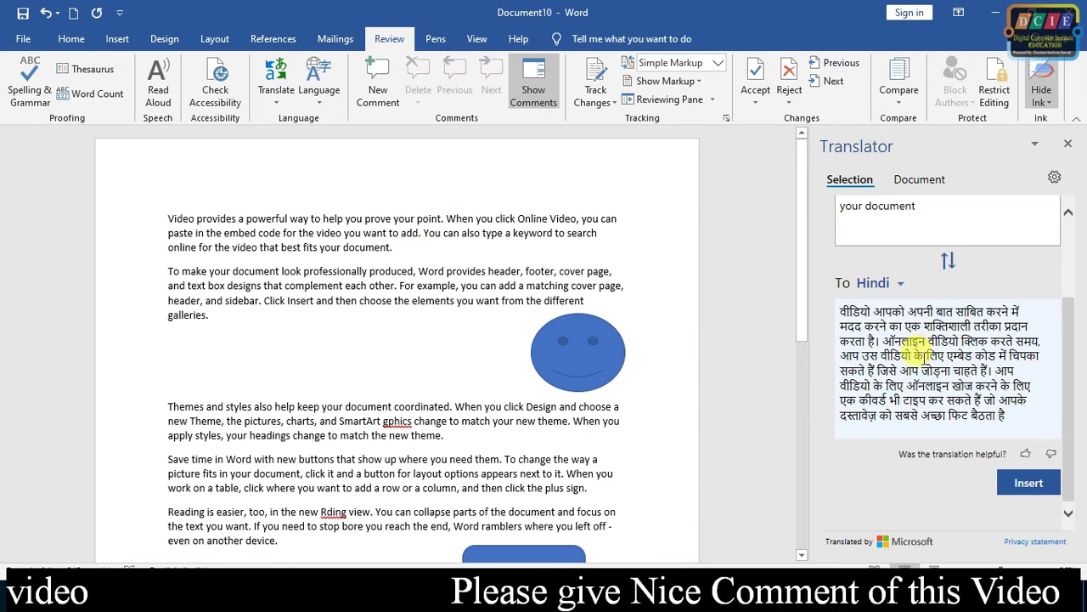
key(Return)
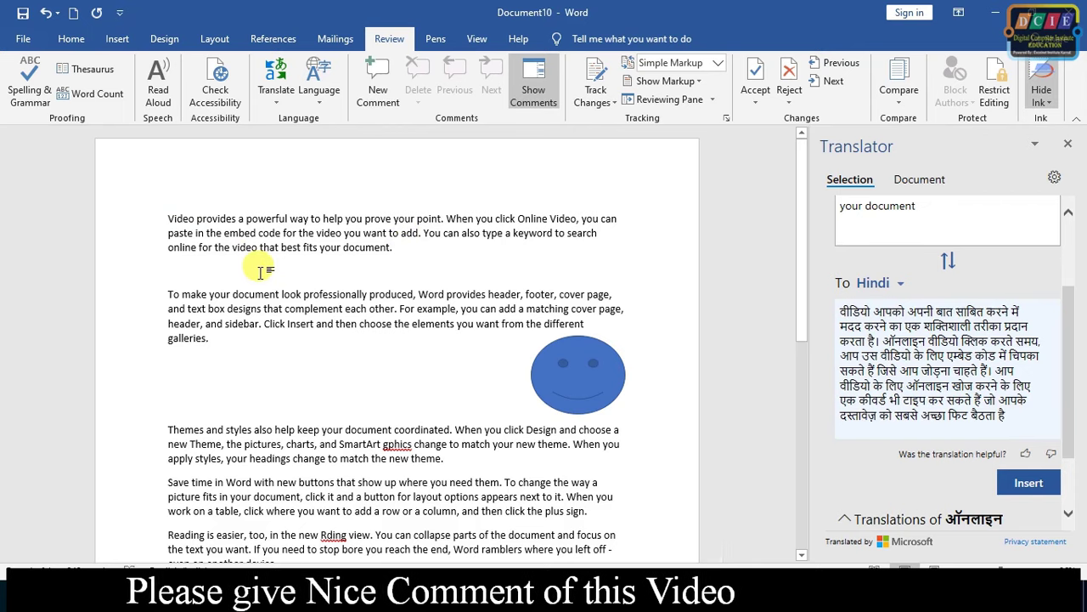
key(Return)
key(Return)
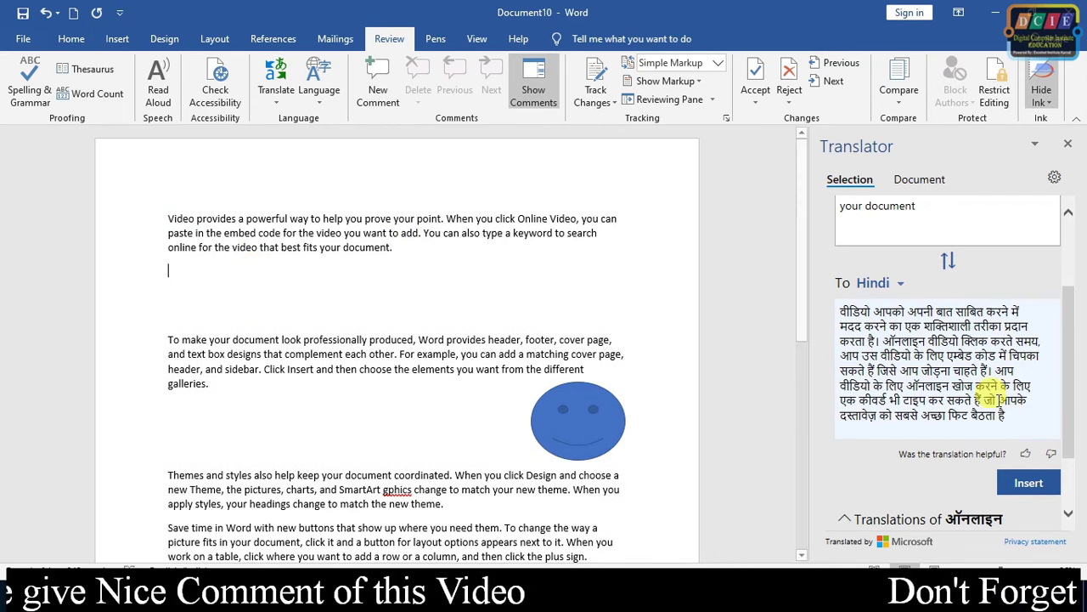
click(1030, 488)
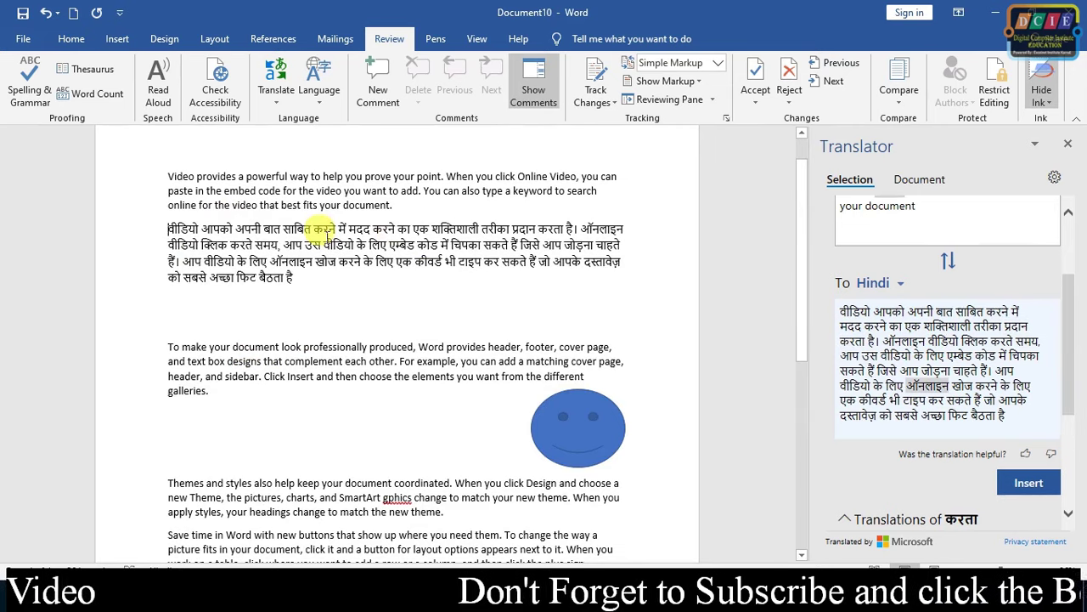
scroll(321, 217, up, 1)
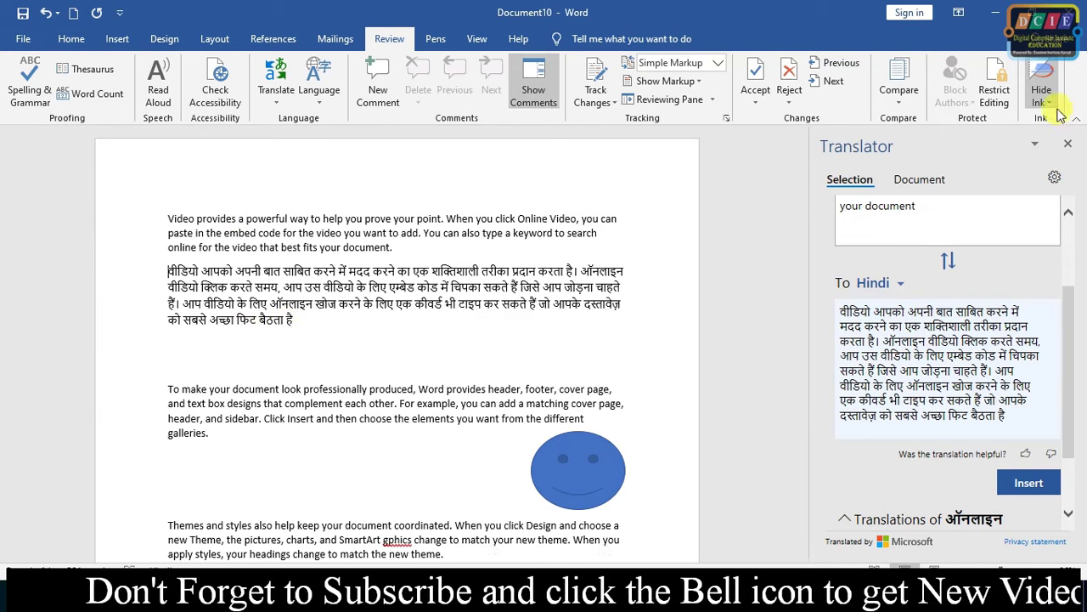
click(1068, 141)
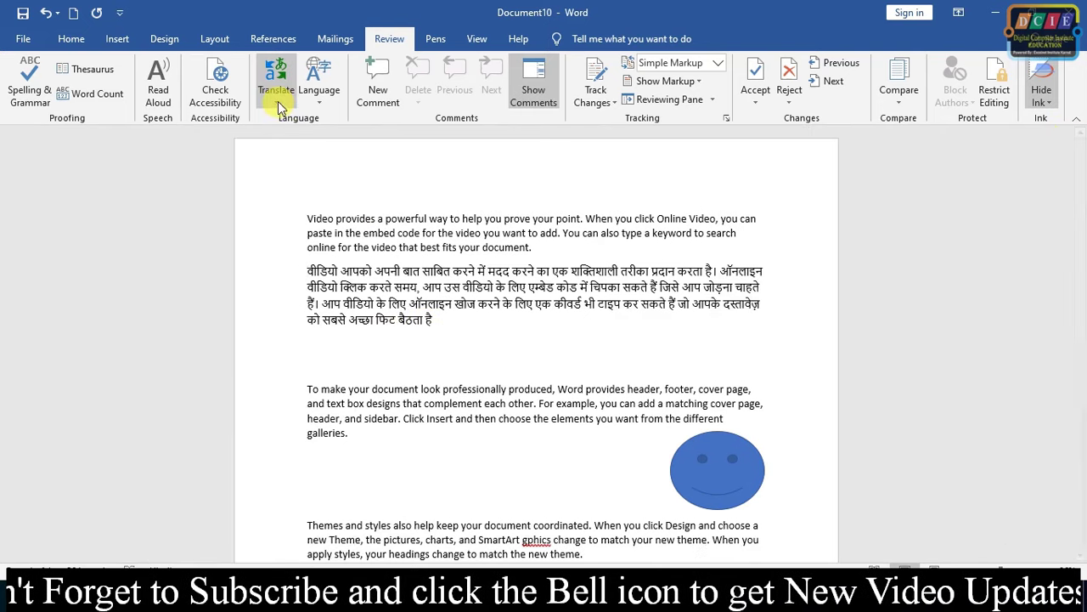
Reopen the Translator and delete the smiley face shape from the document
click(283, 99)
click(376, 179)
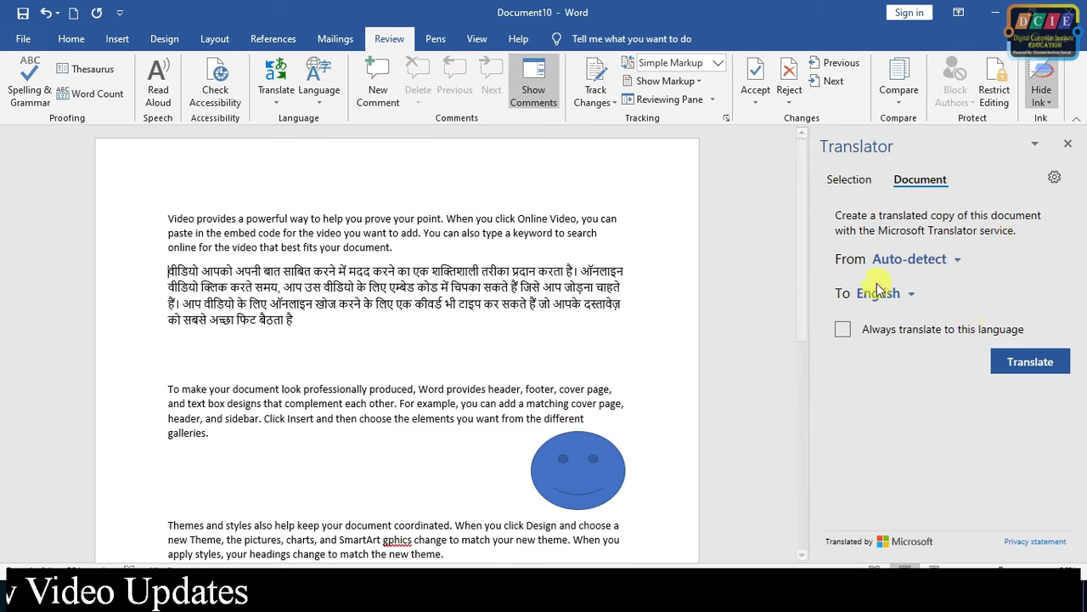
drag(402, 248, 317, 233)
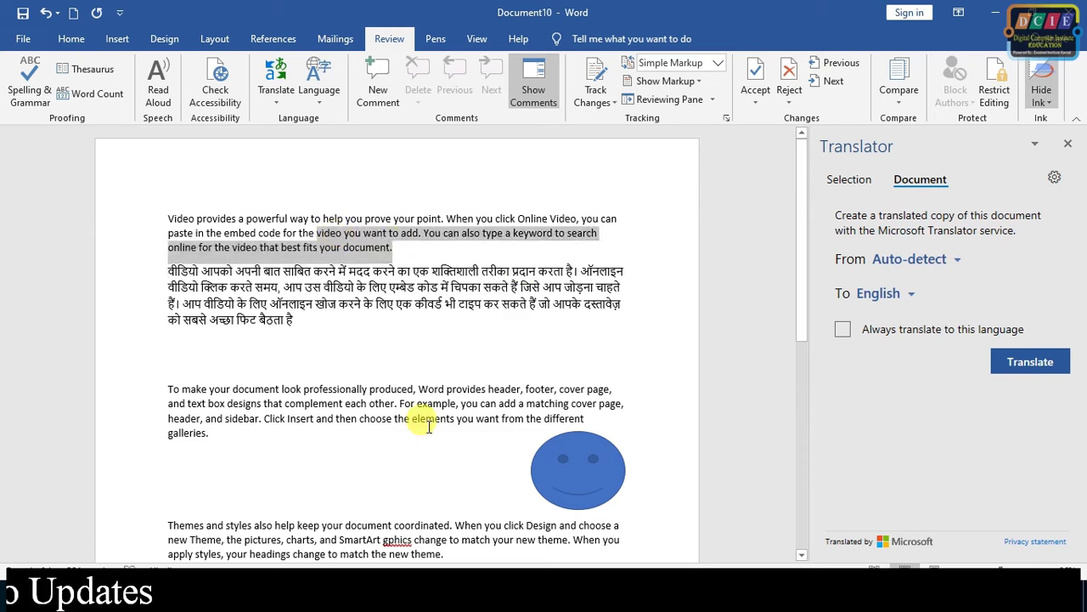
drag(214, 431, 163, 389)
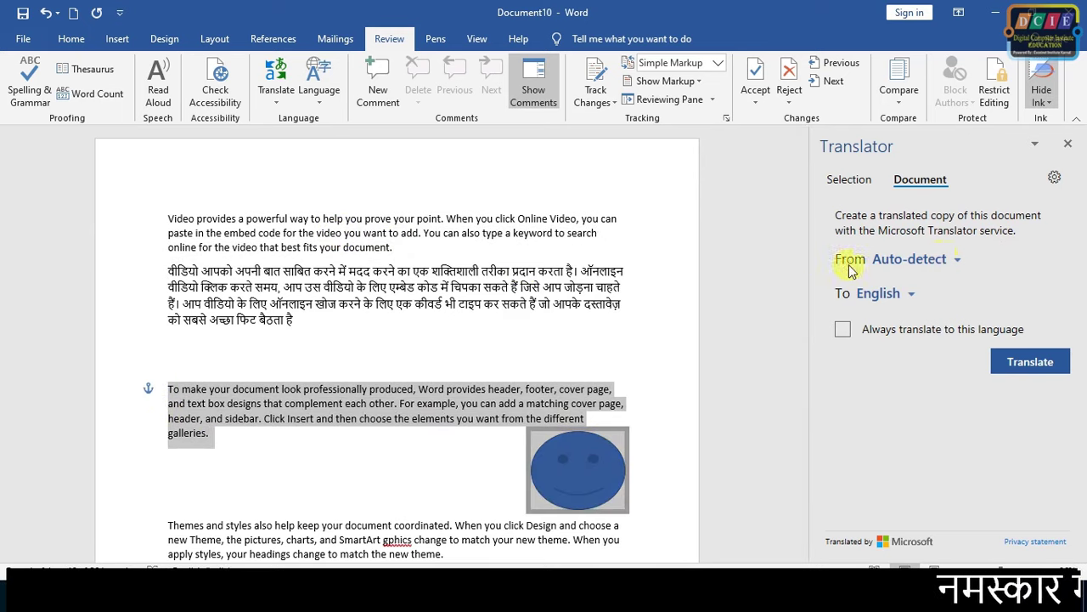
click(581, 464)
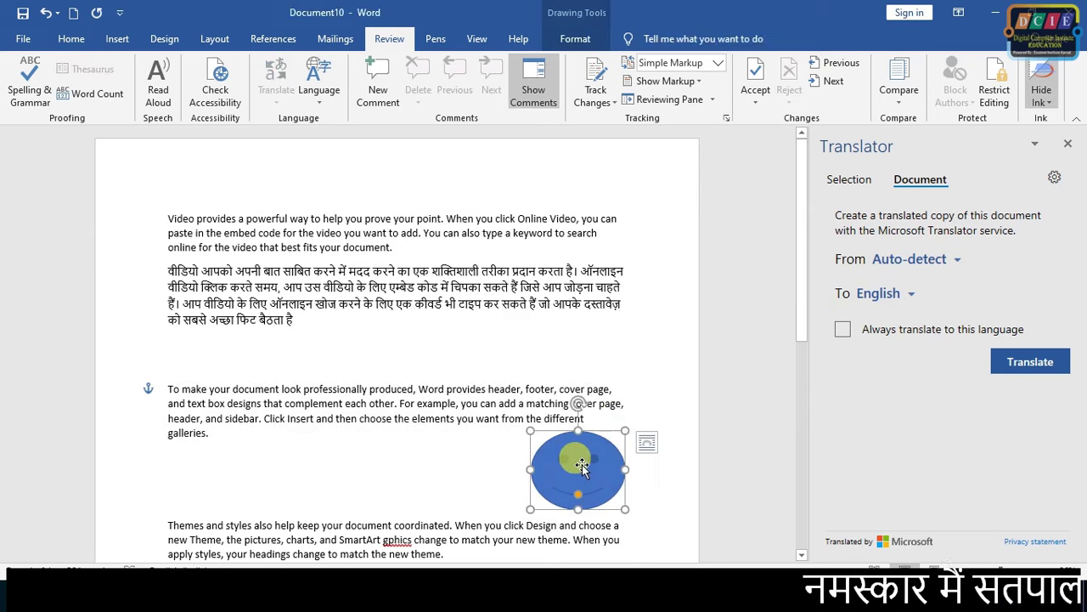
key(Delete)
drag(228, 437, 145, 388)
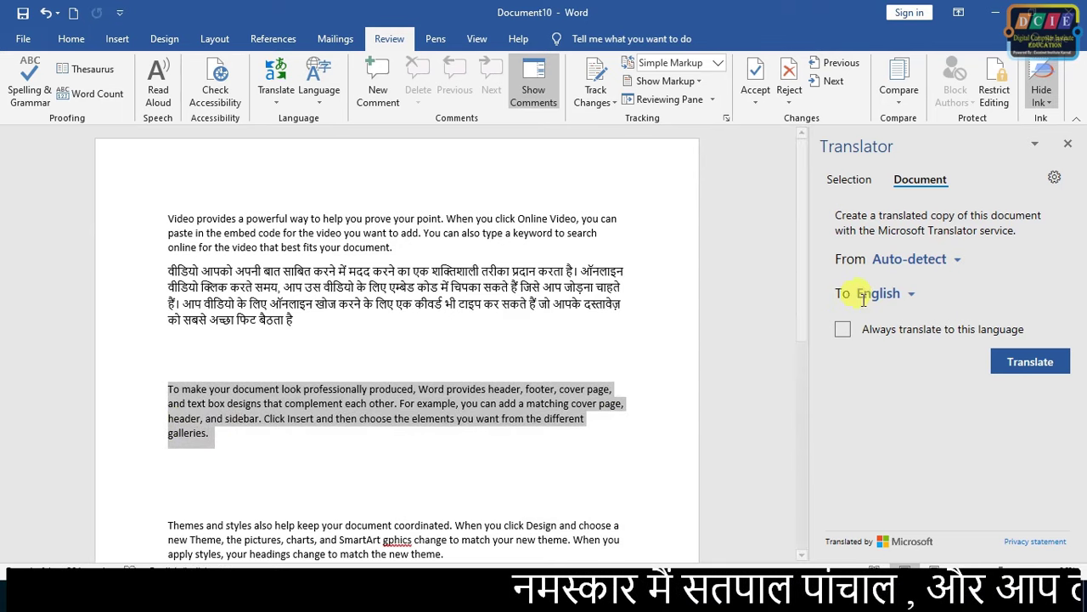
Set the document translation target to Hindi and start the translation
click(910, 295)
scroll(884, 442, down, 2)
scroll(900, 456, down, 1)
scroll(901, 456, down, 1)
scroll(898, 451, down, 1)
scroll(897, 447, down, 2)
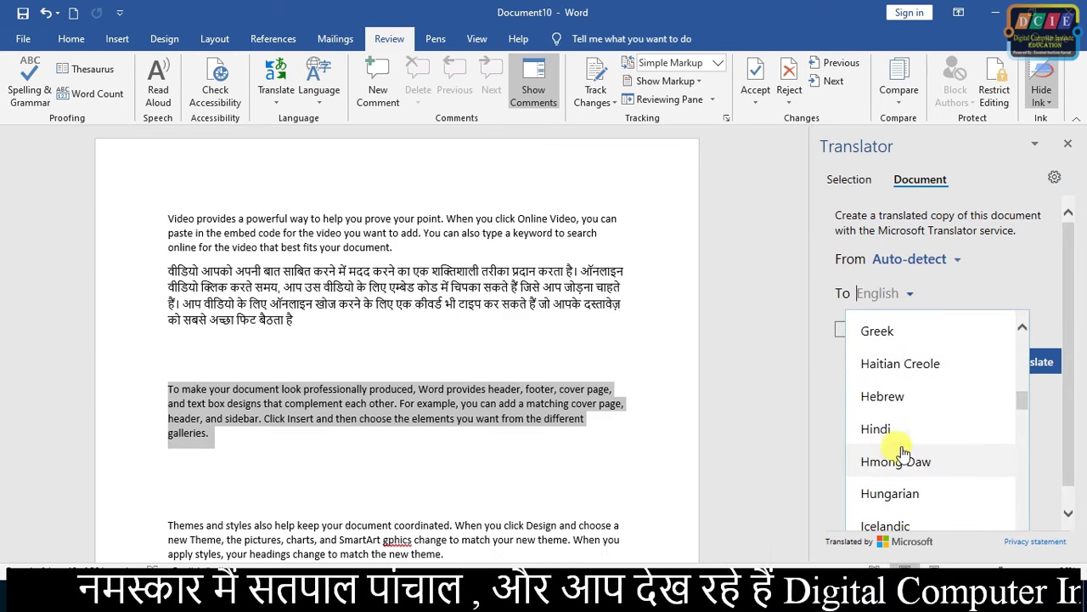
click(898, 431)
click(1045, 370)
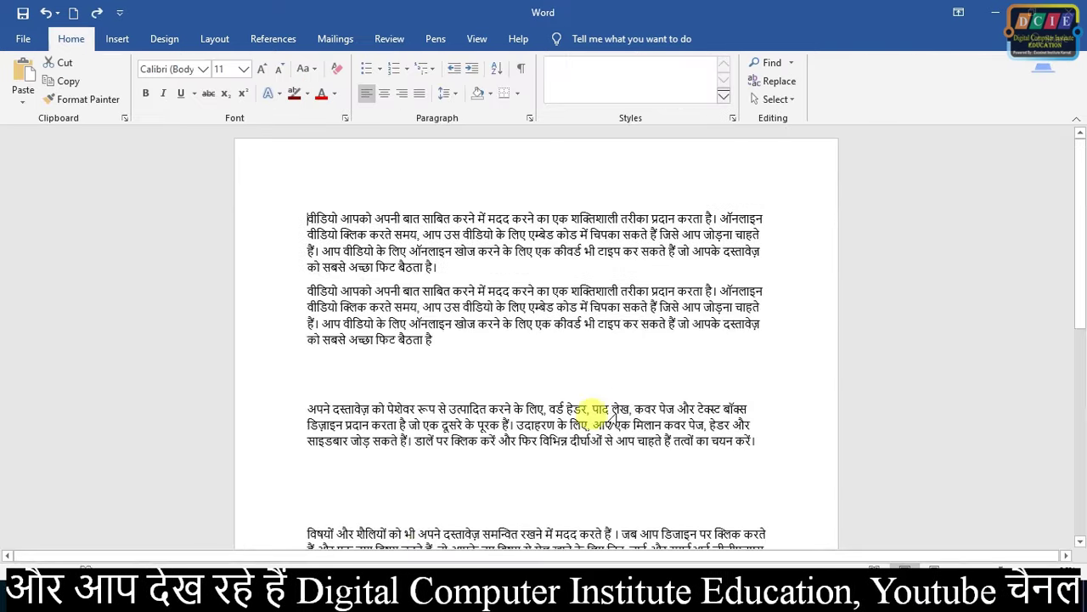
Delete the blue rounded rectangle shape from the Hindi-translated copy
scroll(679, 374, down, 3)
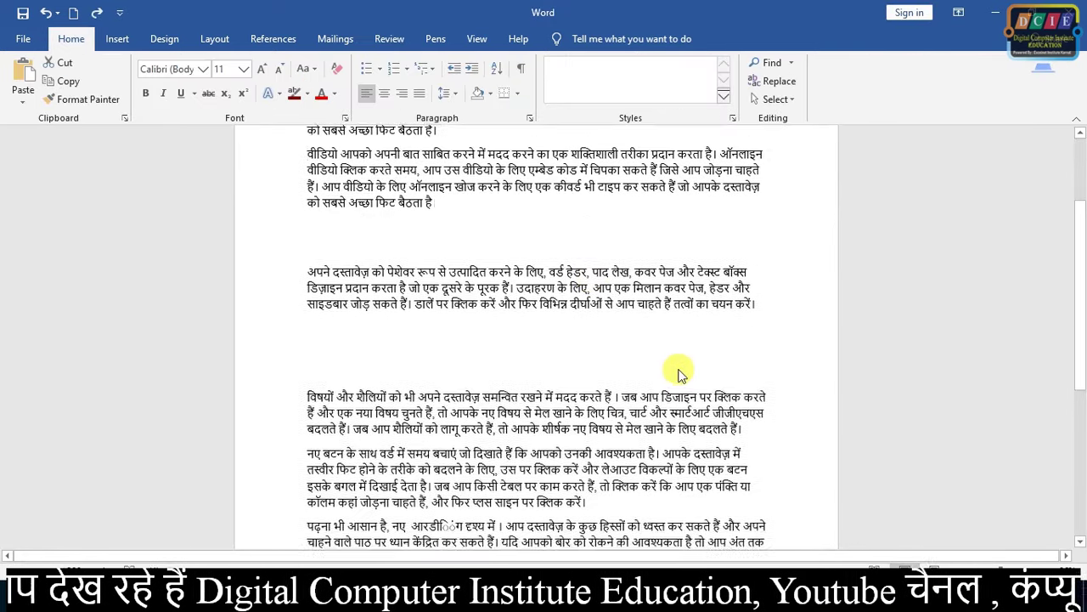
scroll(679, 374, down, 3)
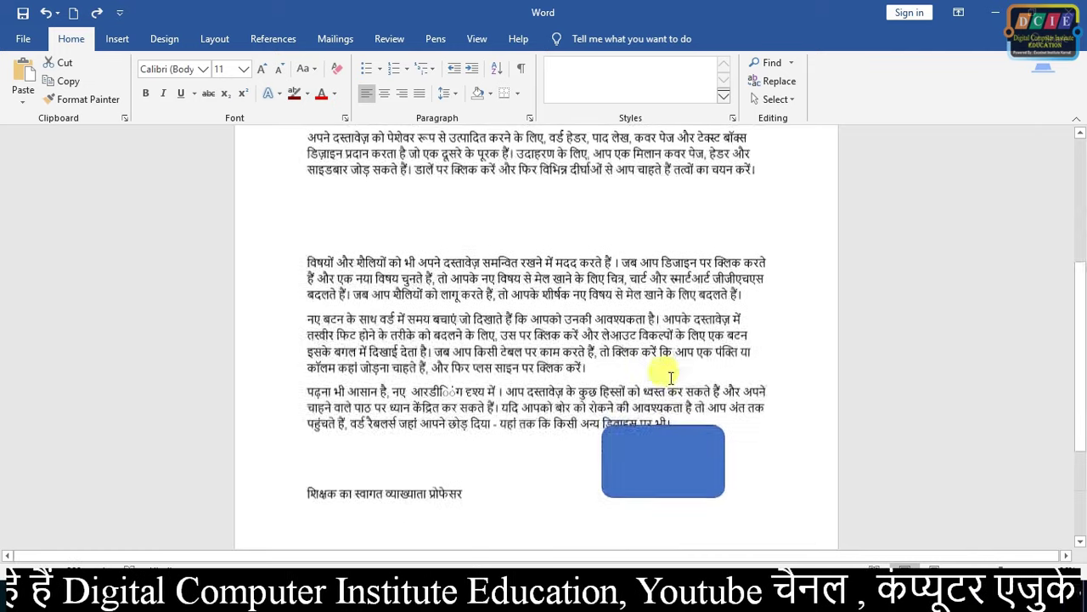
scroll(671, 377, up, 1)
click(650, 513)
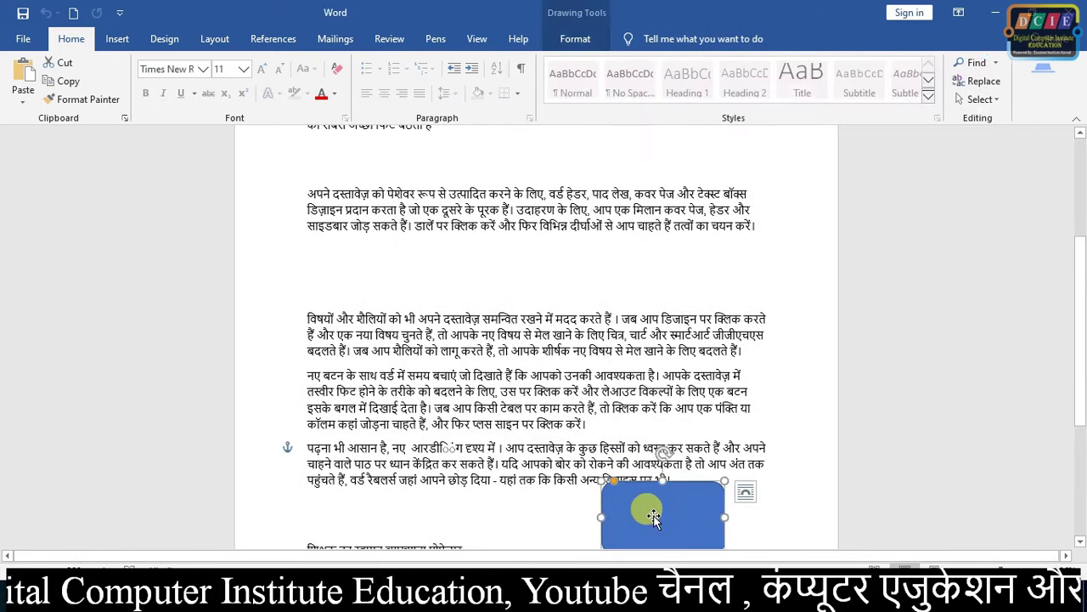
key(Delete)
scroll(654, 515, up, 5)
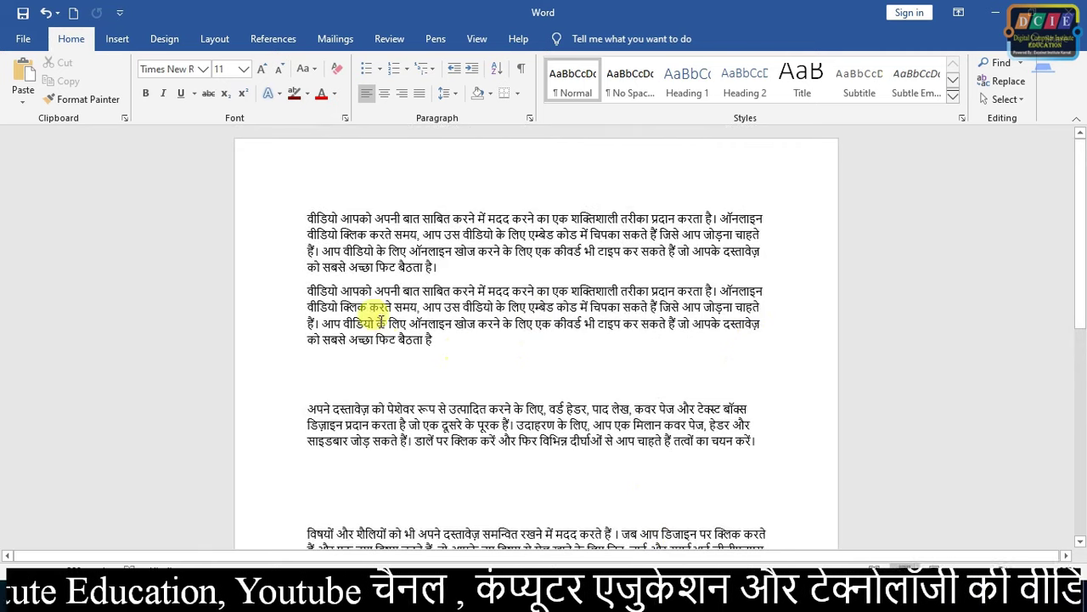
scroll(535, 365, down, 4)
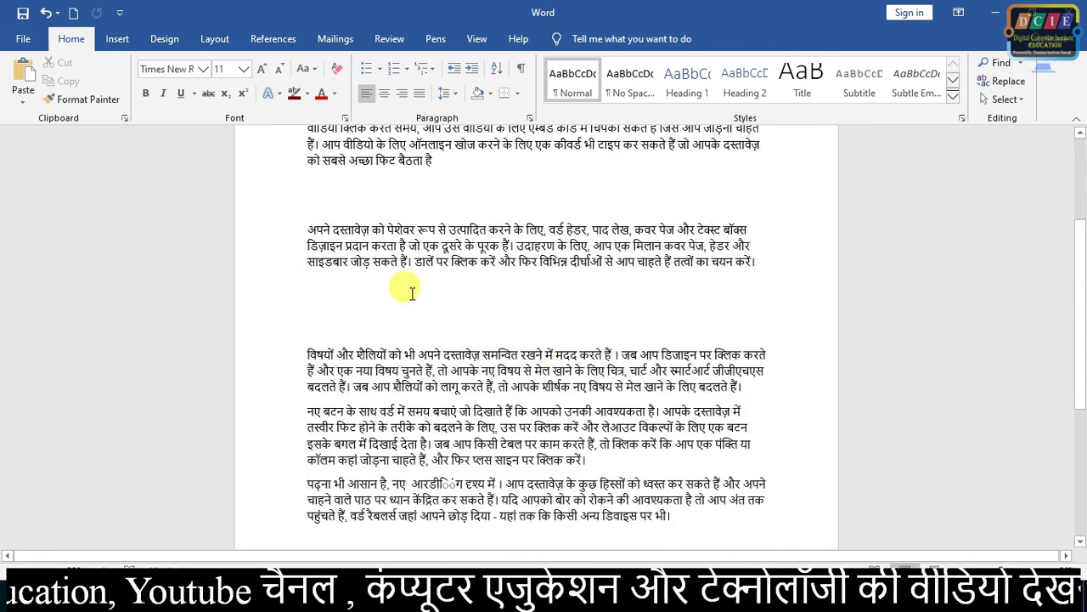
scroll(480, 319, down, 5)
scroll(509, 331, up, 10)
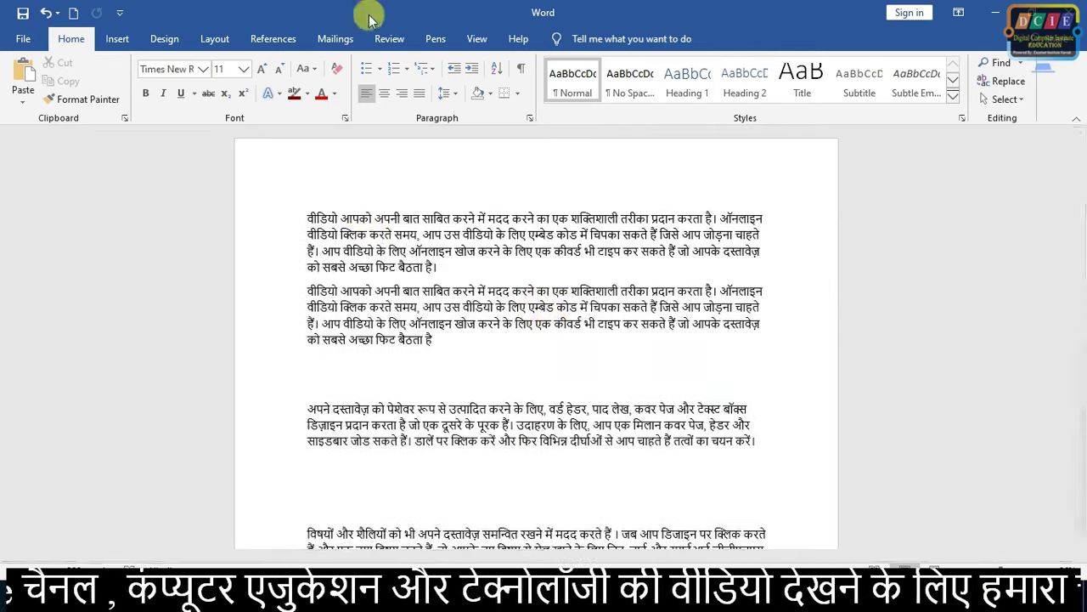
click(389, 39)
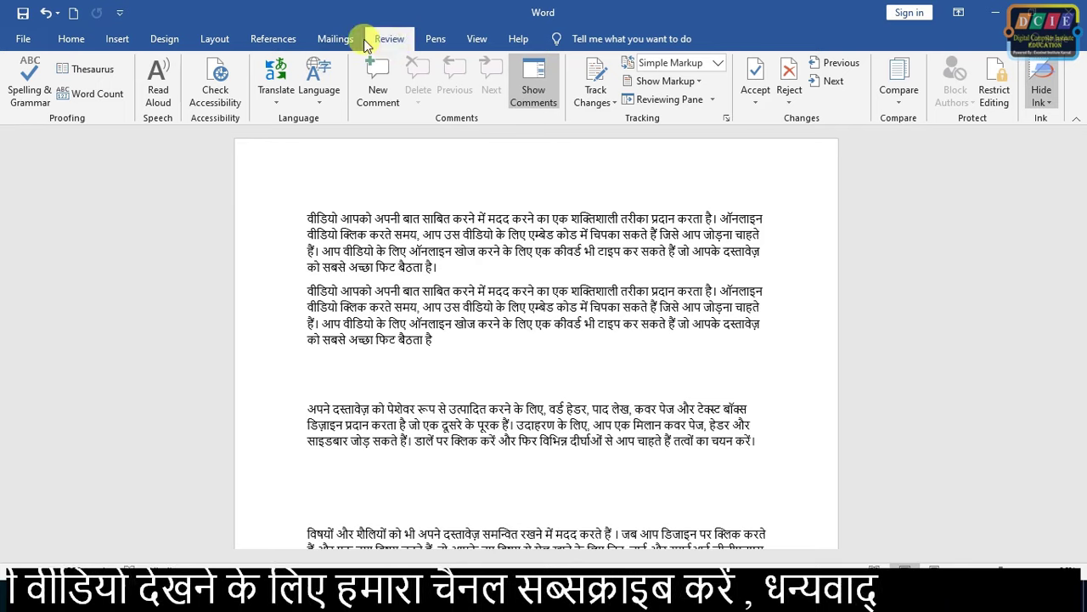
Run Translate Document with English as the target to create an English copy
scroll(494, 270, down, 3)
scroll(476, 263, down, 4)
scroll(510, 262, up, 2)
scroll(284, 250, up, 5)
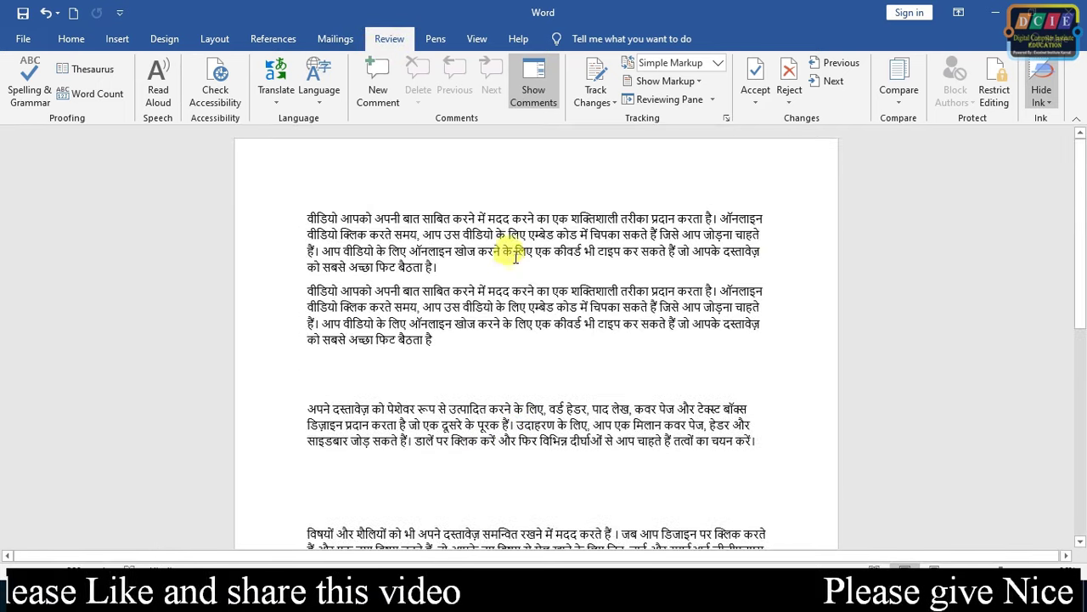
click(281, 104)
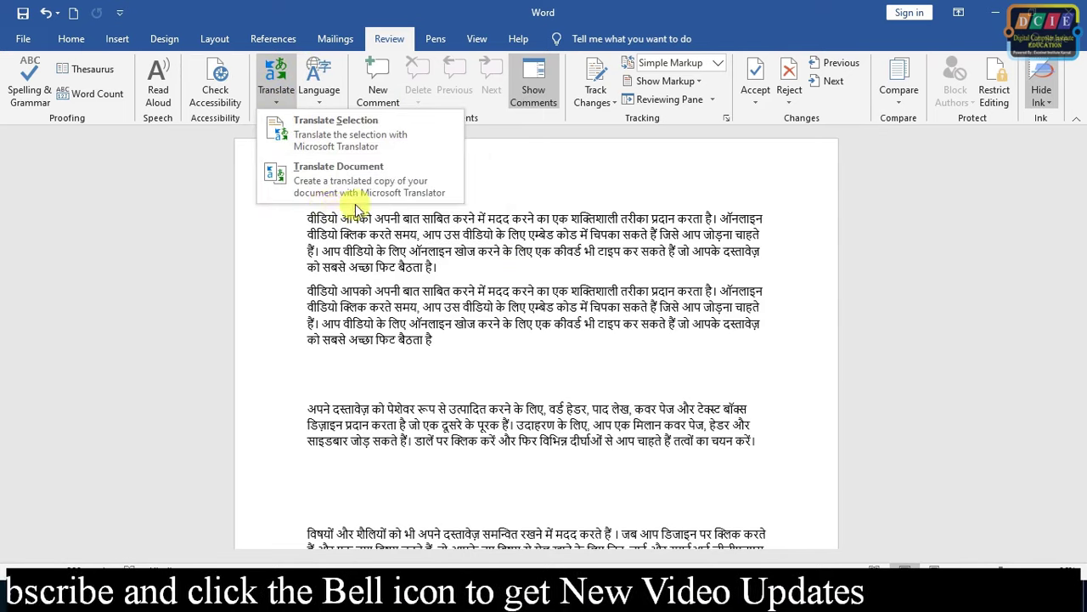
click(365, 189)
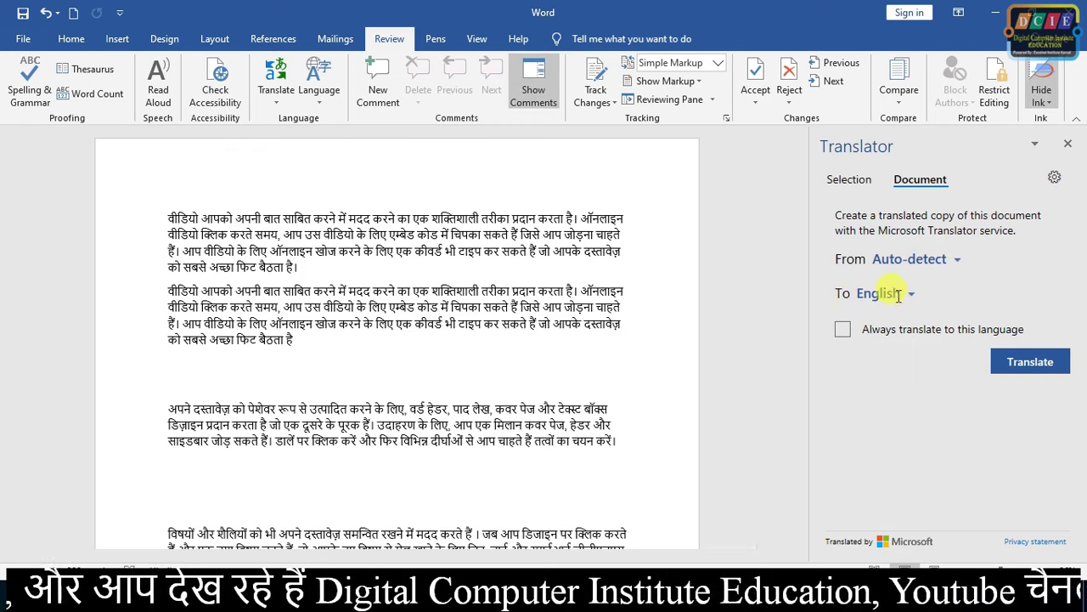
click(1024, 365)
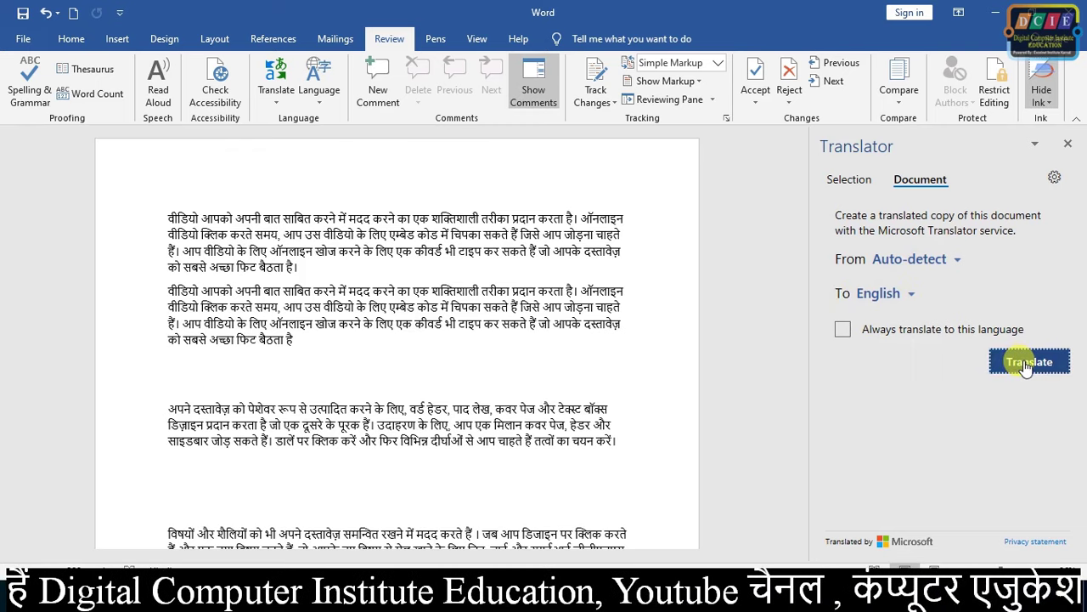
click(1024, 366)
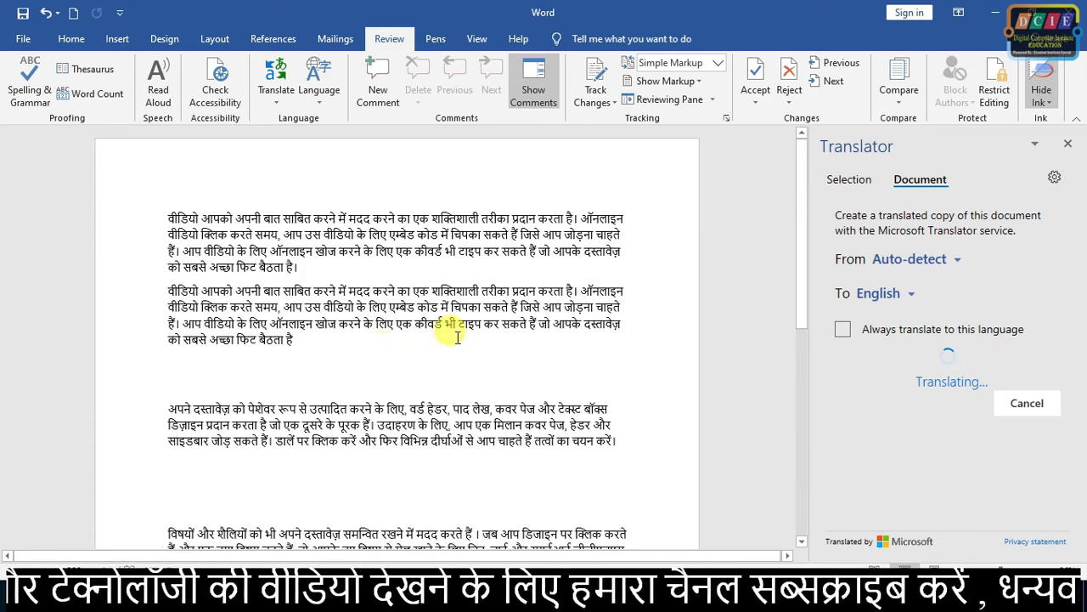
scroll(456, 337, down, 3)
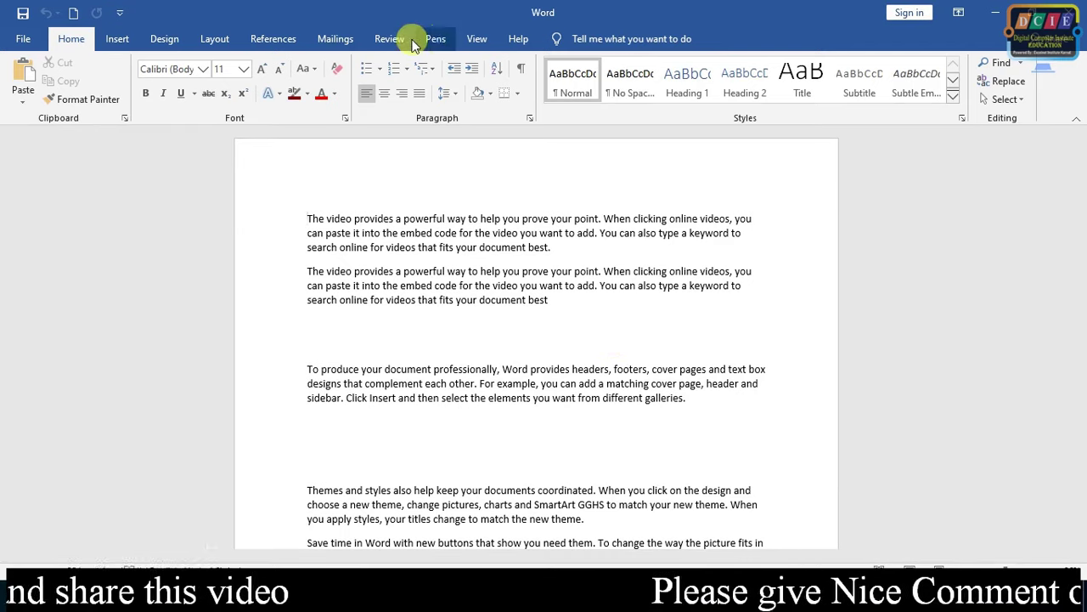
Comment 'ujgjugjughghjghg' on 'video provides a powerful' in the first paragraph
click(388, 40)
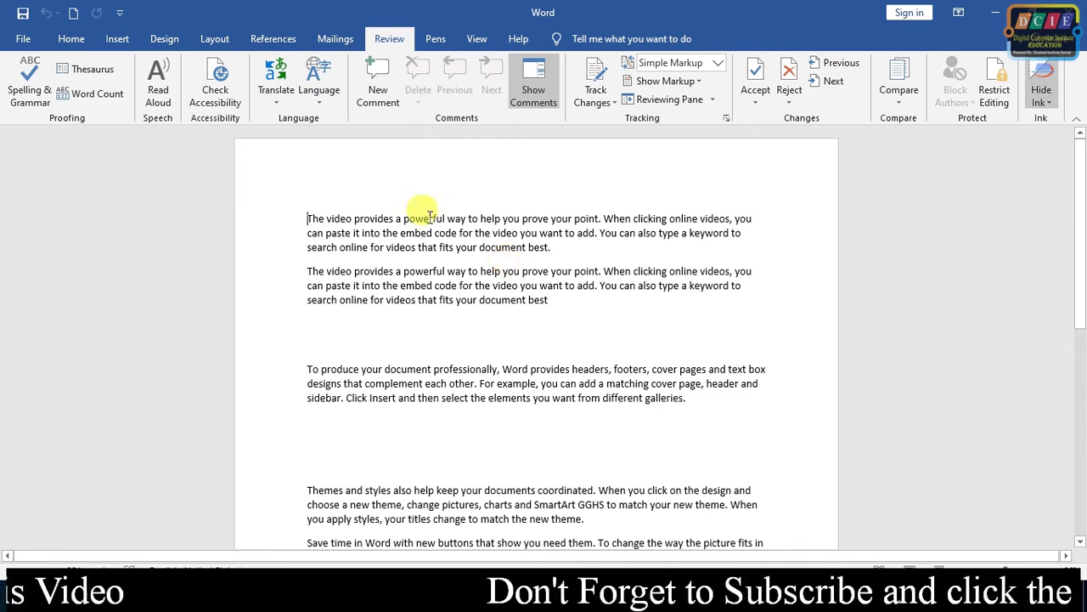
drag(445, 219, 326, 219)
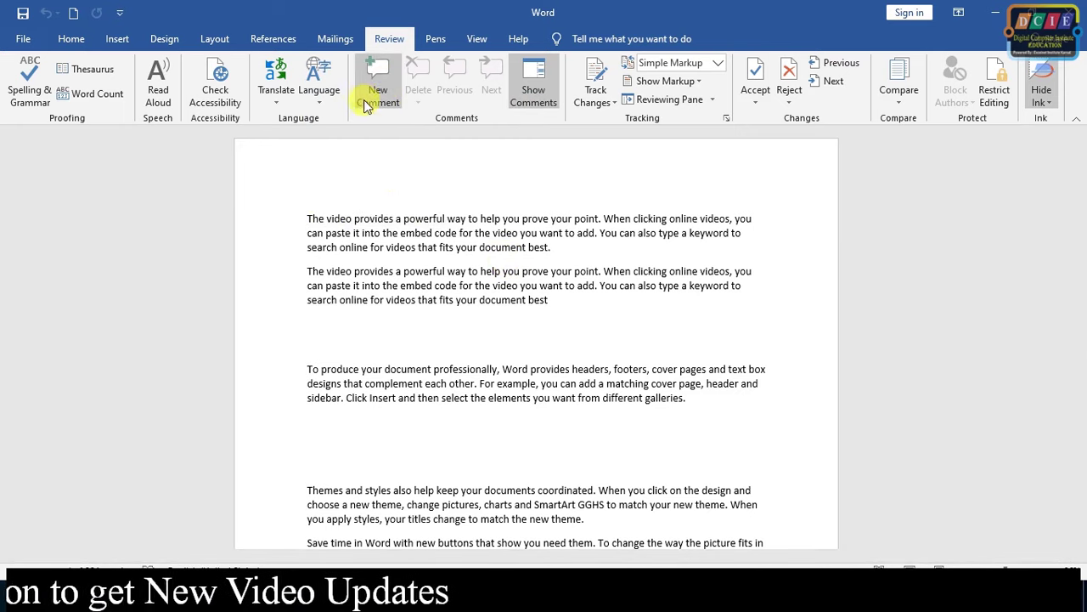
click(378, 75)
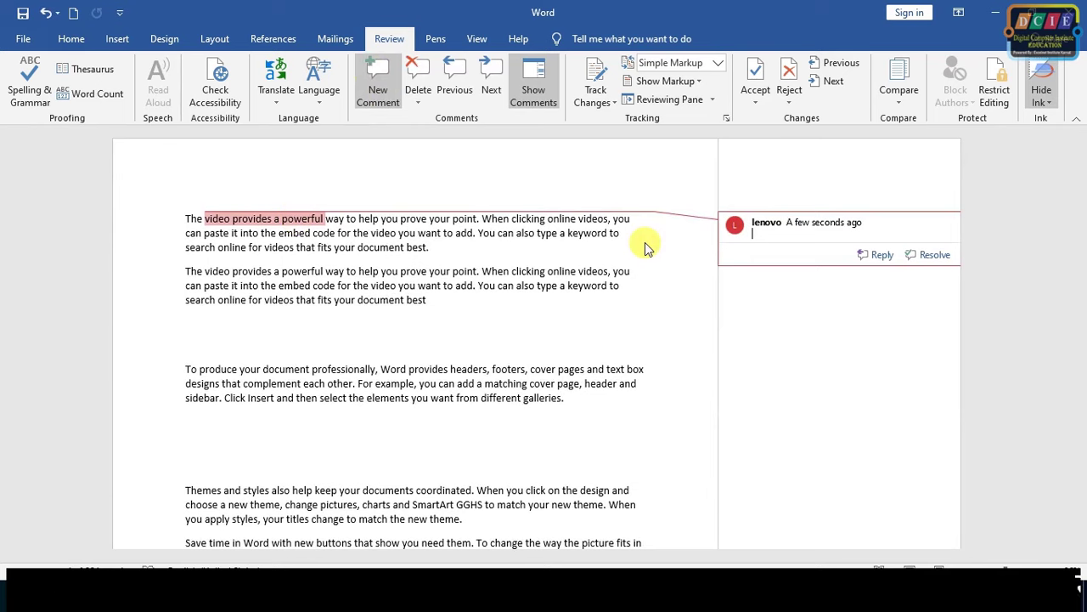
text(u)
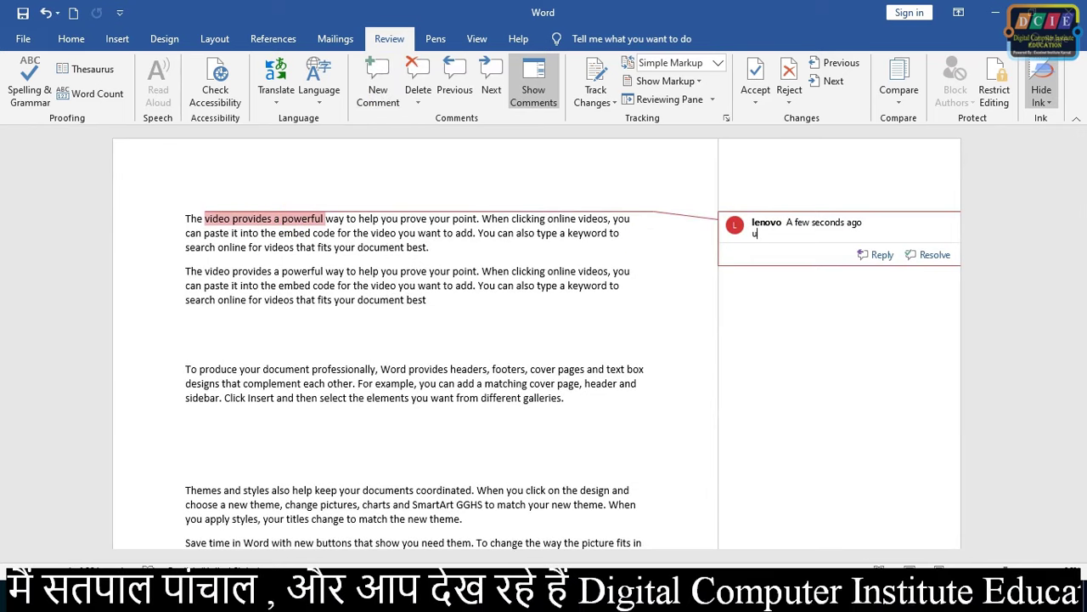
text(jgjugjughghjghg)
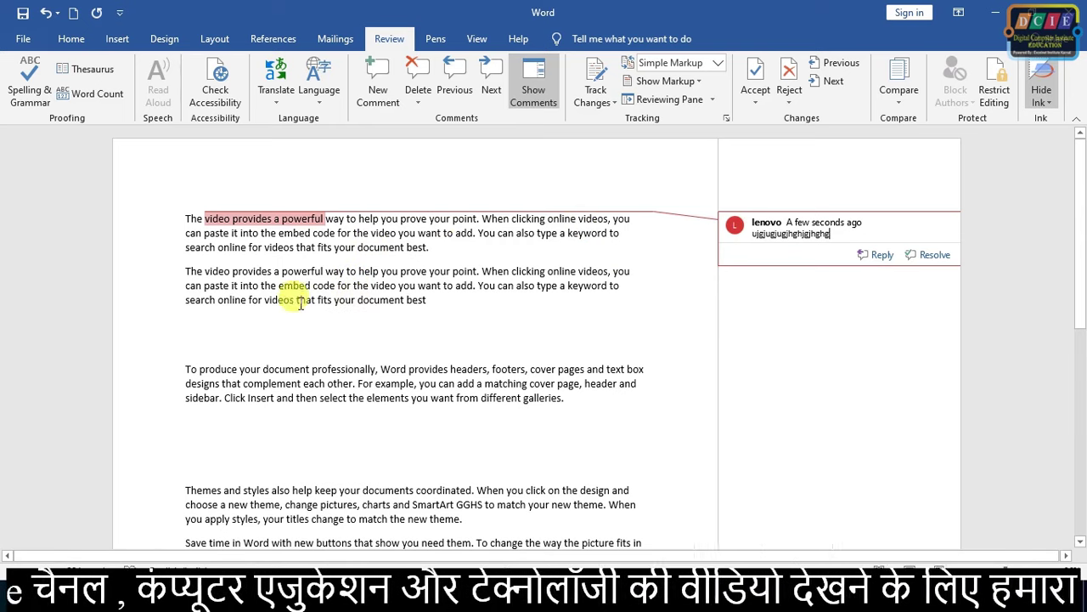
Add an empty comment on 'videos that fits' and comment 'czxczxcxzc' on 'and then select the elements'
drag(334, 302, 264, 303)
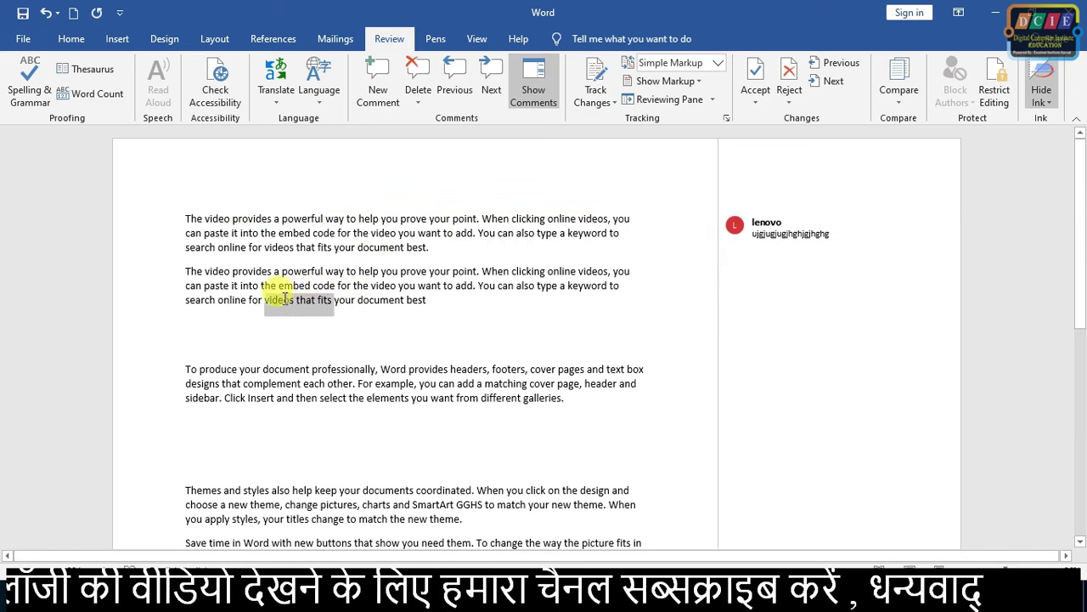
click(378, 85)
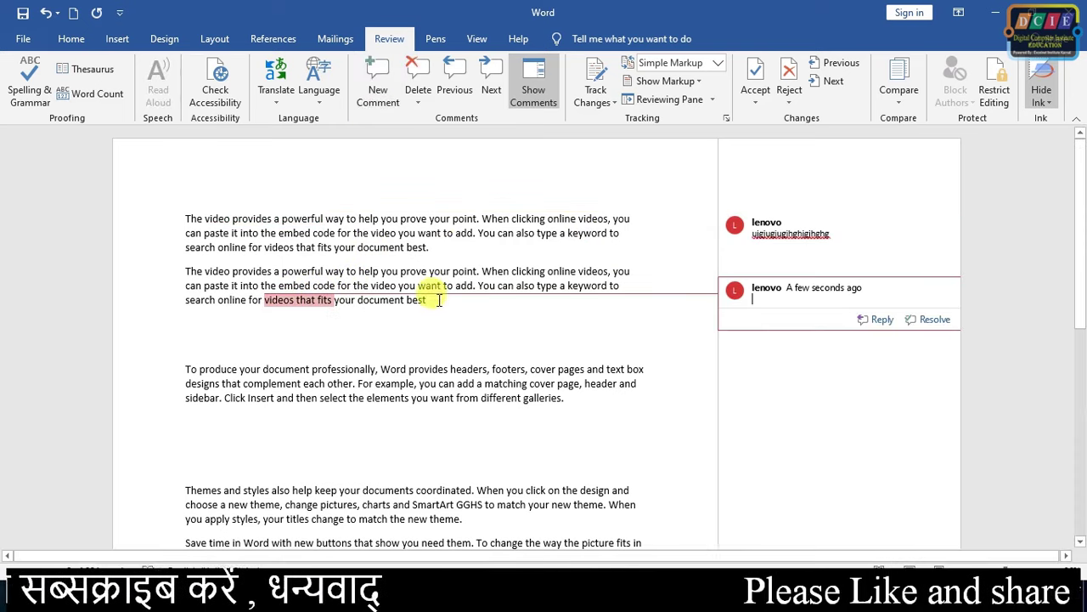
drag(296, 397, 408, 398)
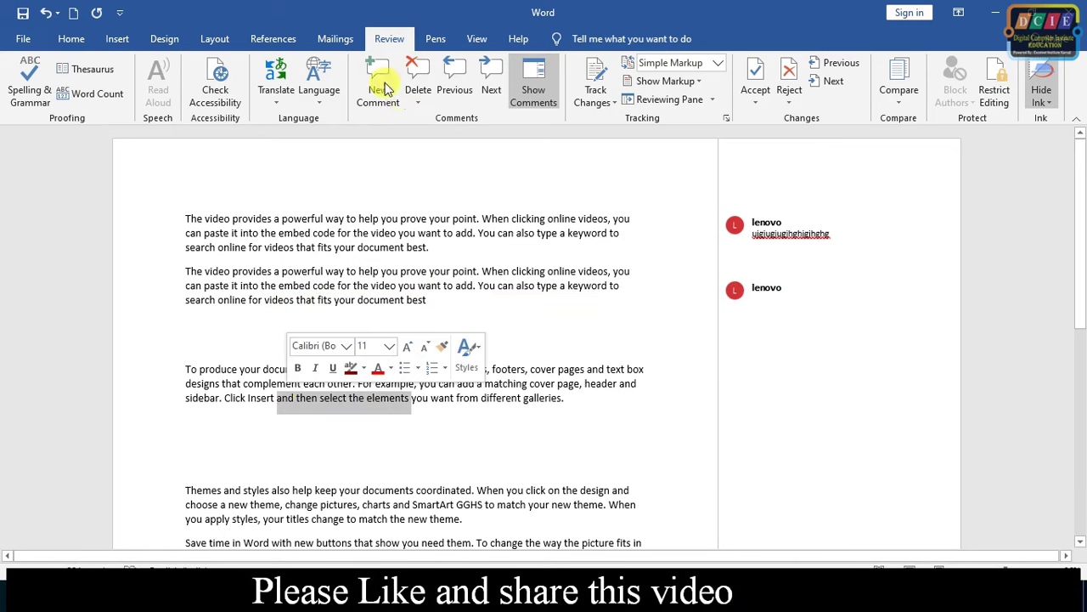
click(425, 309)
key(ctrl+alt+m)
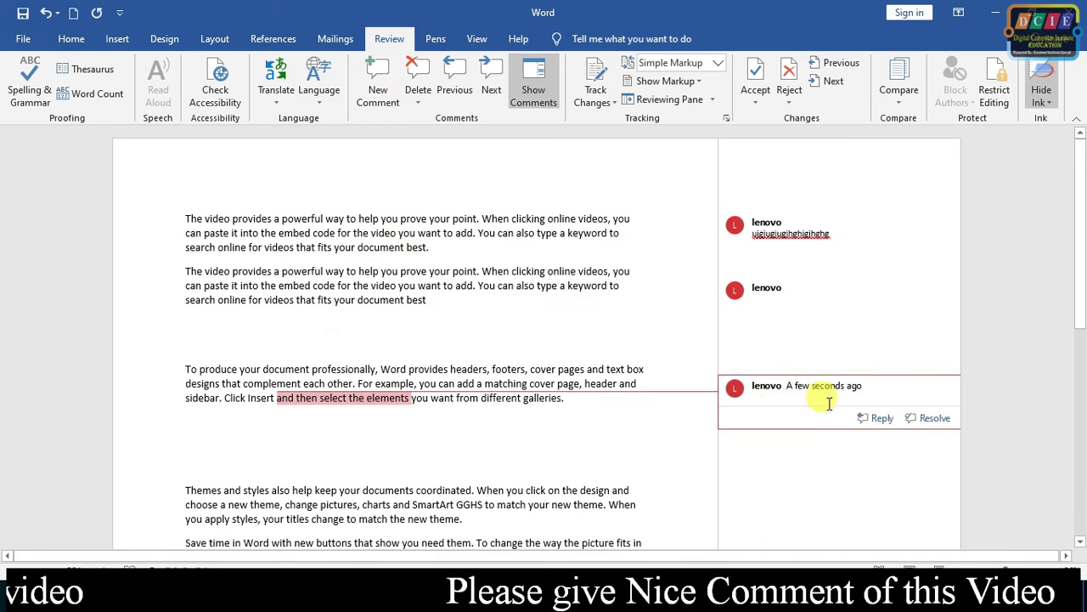
text(xczxczxcxzc)
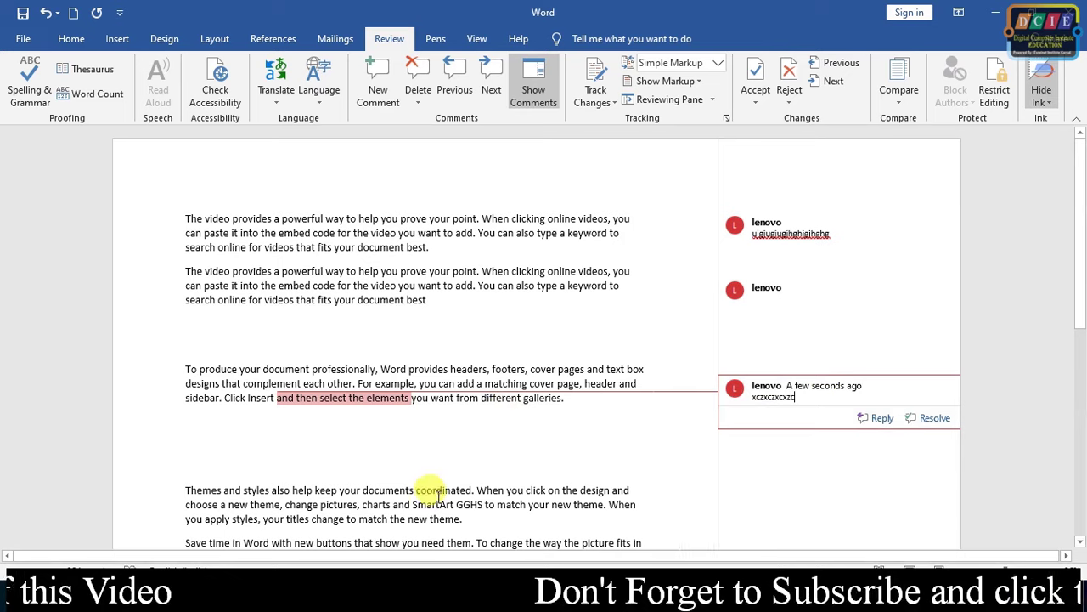
Comment 'h' on 'documents coordinated' in the fourth paragraph
drag(433, 491, 366, 491)
click(371, 92)
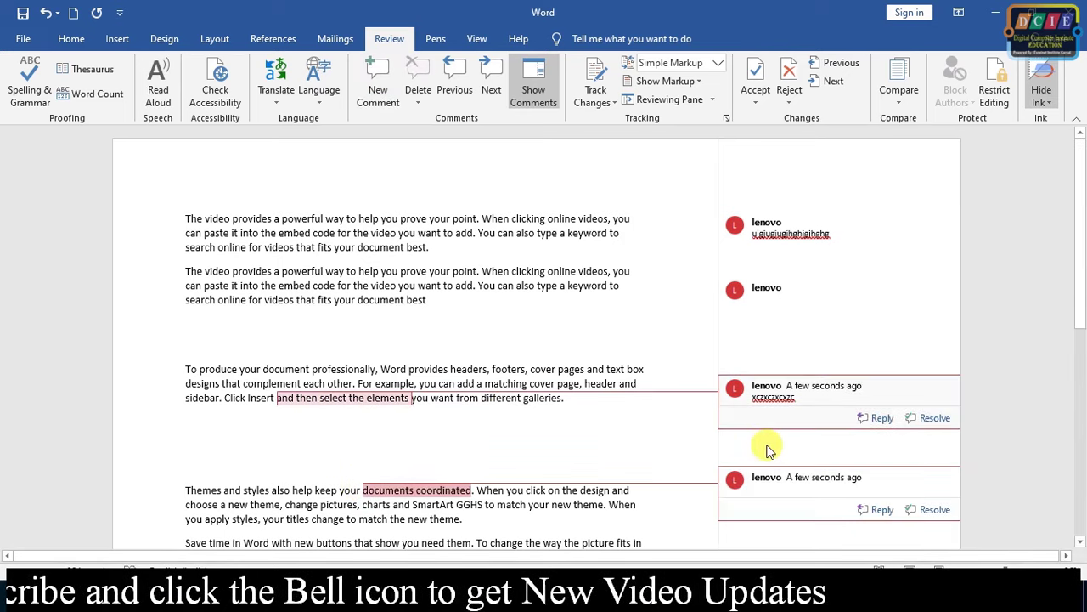
text(h)
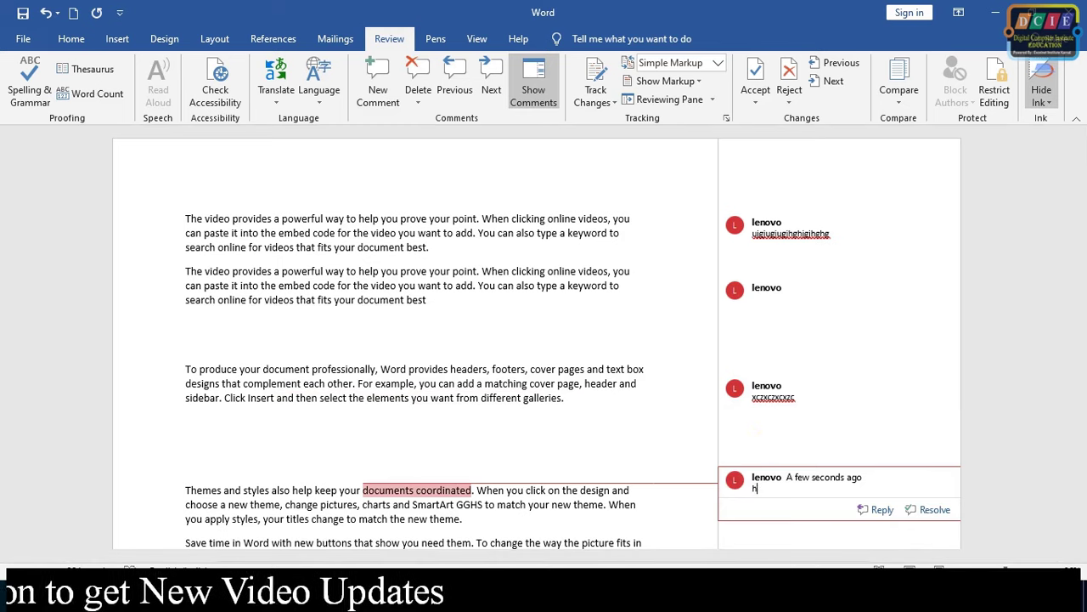
Delete the empty comment attached to 'videos that fits'
click(760, 226)
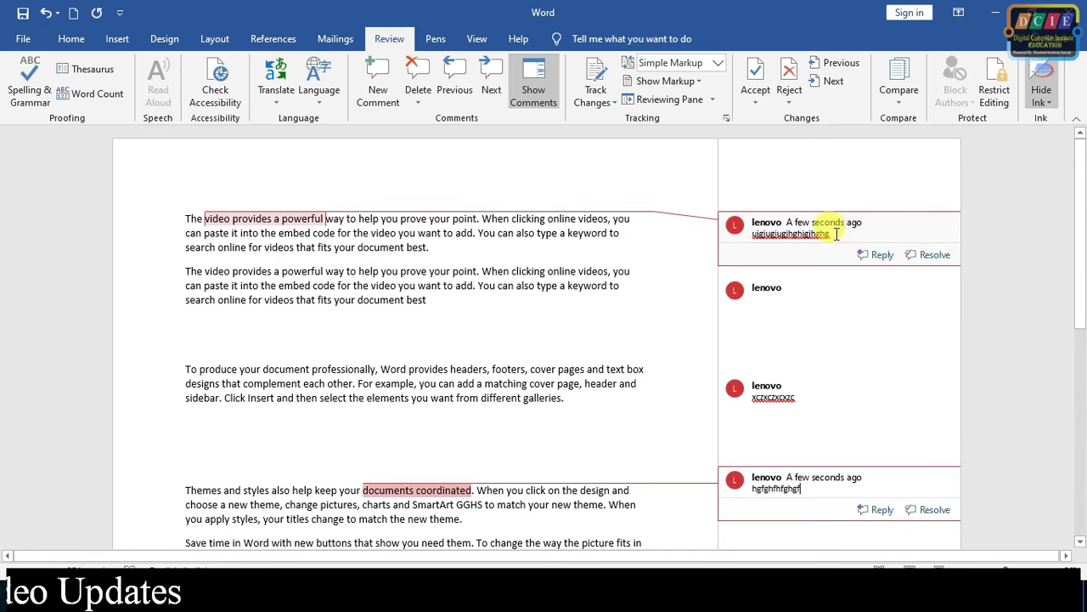
click(784, 291)
click(791, 297)
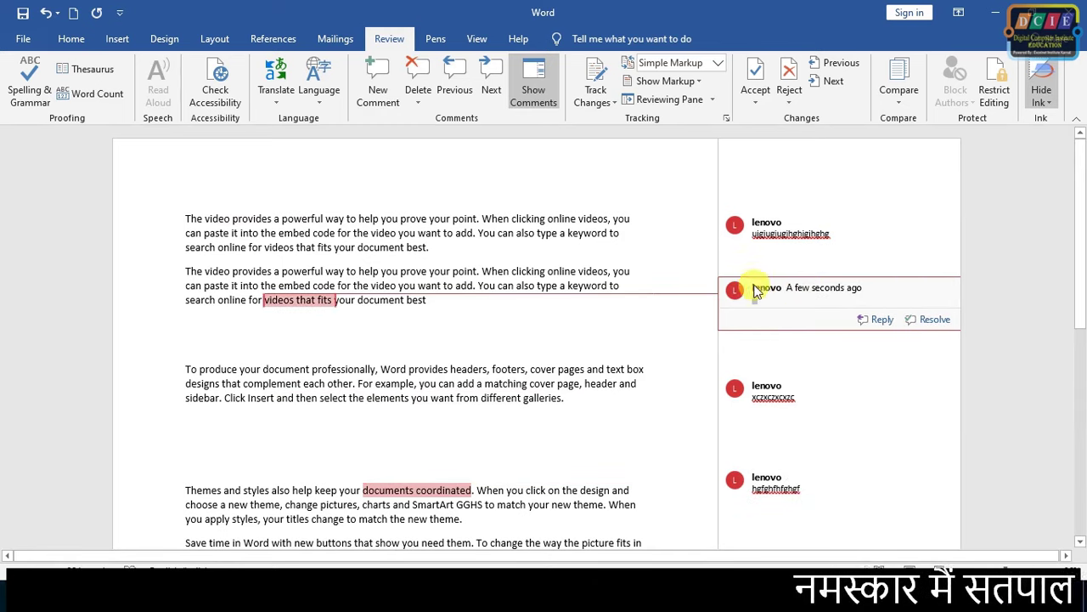
click(419, 82)
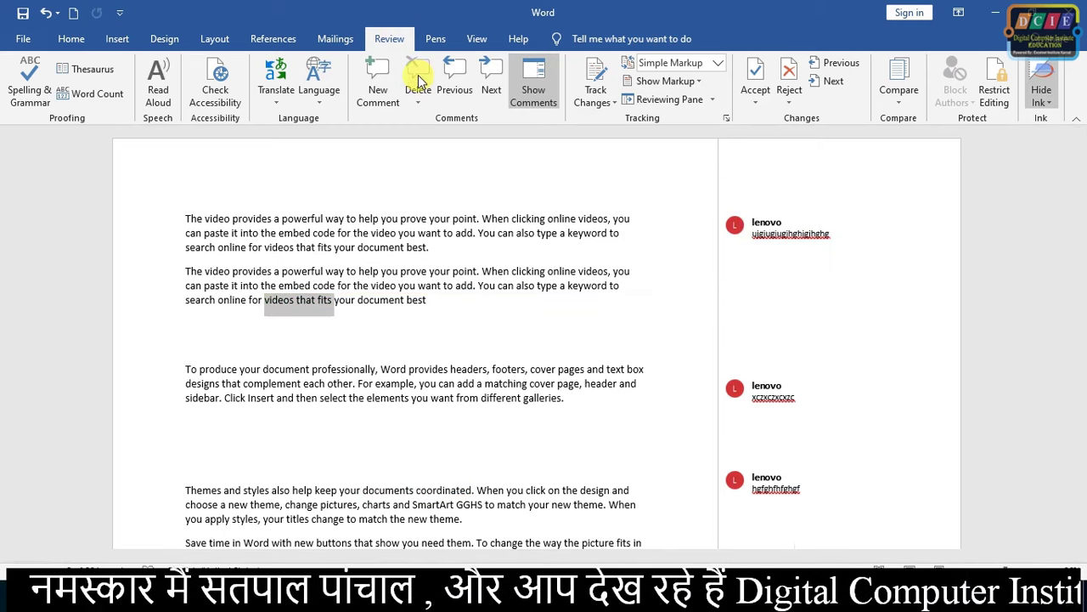
Move between the comments with Next and Previous, then turn off Show Comments
click(763, 395)
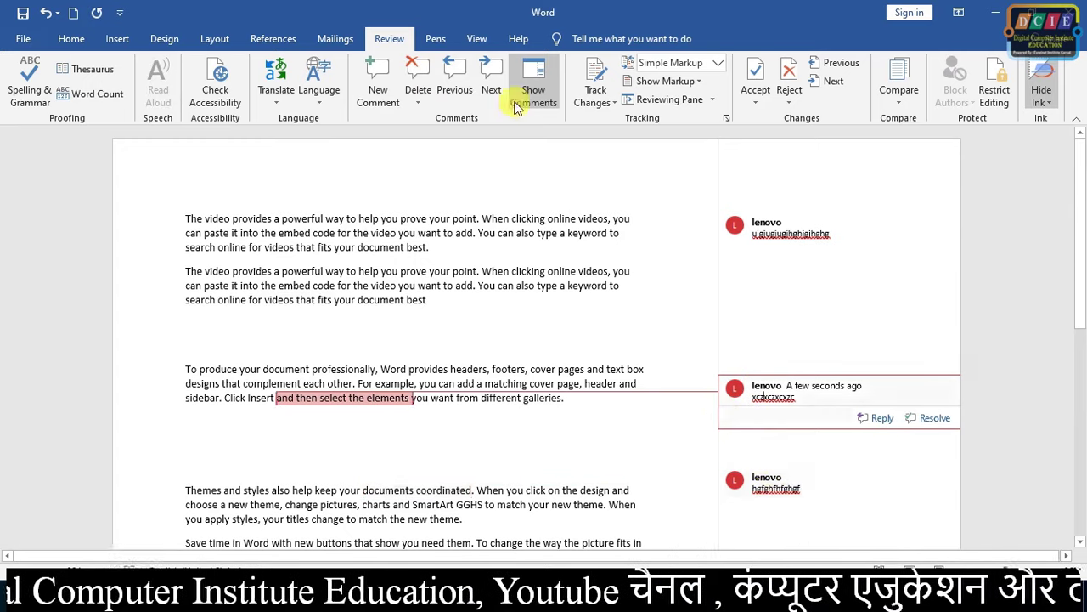
click(472, 73)
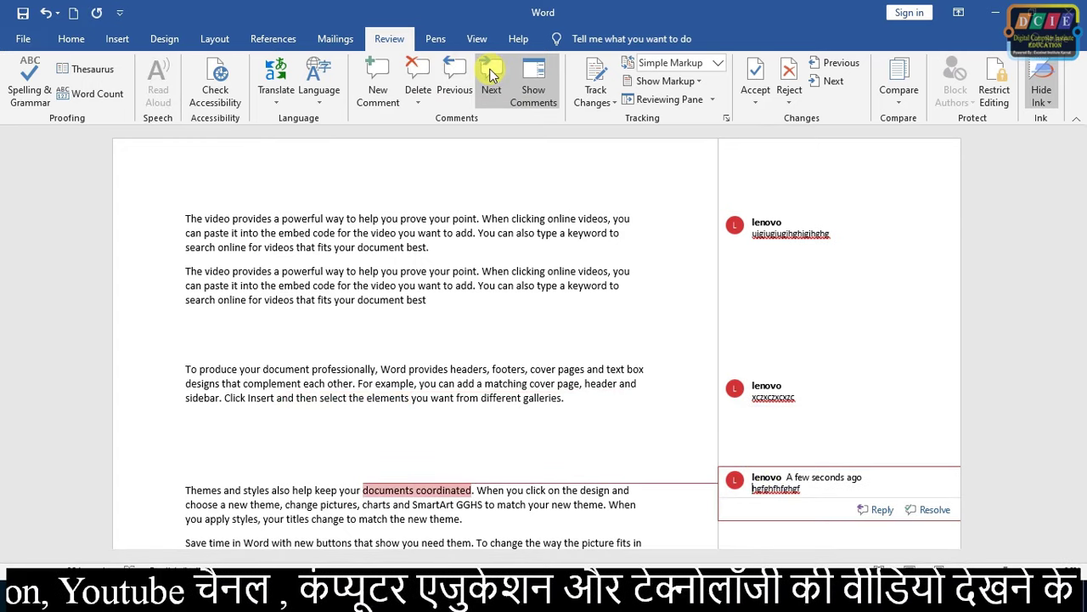
click(460, 72)
click(459, 71)
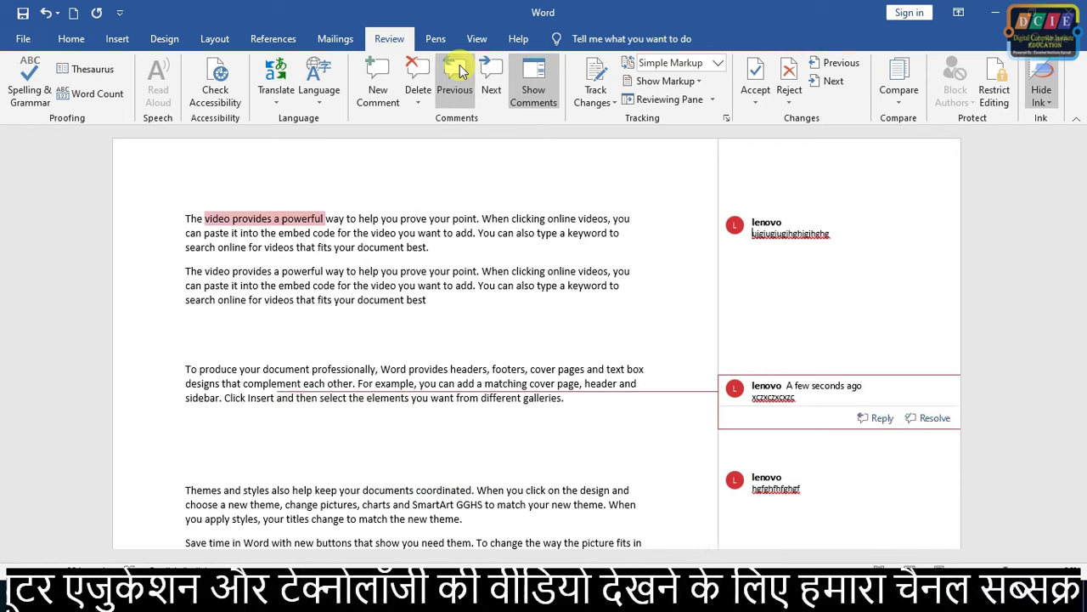
click(458, 72)
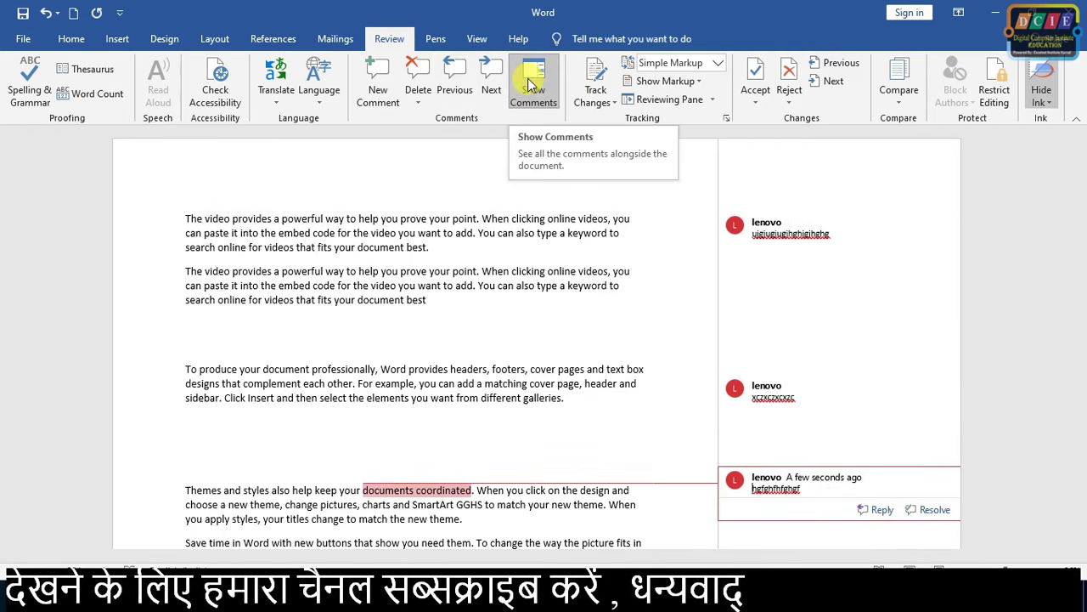
click(530, 83)
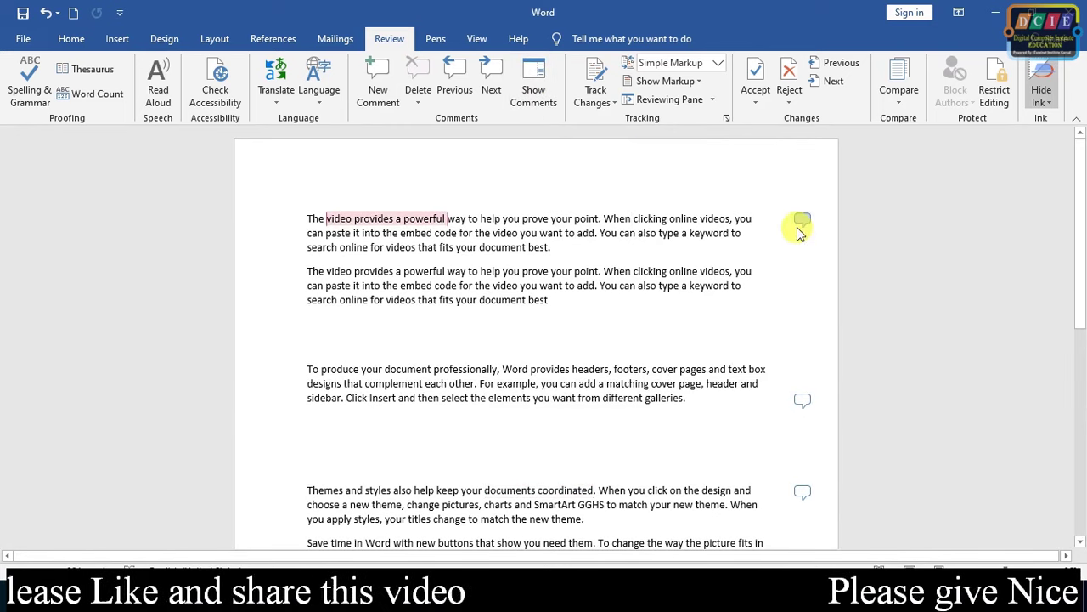
Redisplay the three comments in full in the margin after a quick look at the Track Changes options
click(532, 89)
click(531, 88)
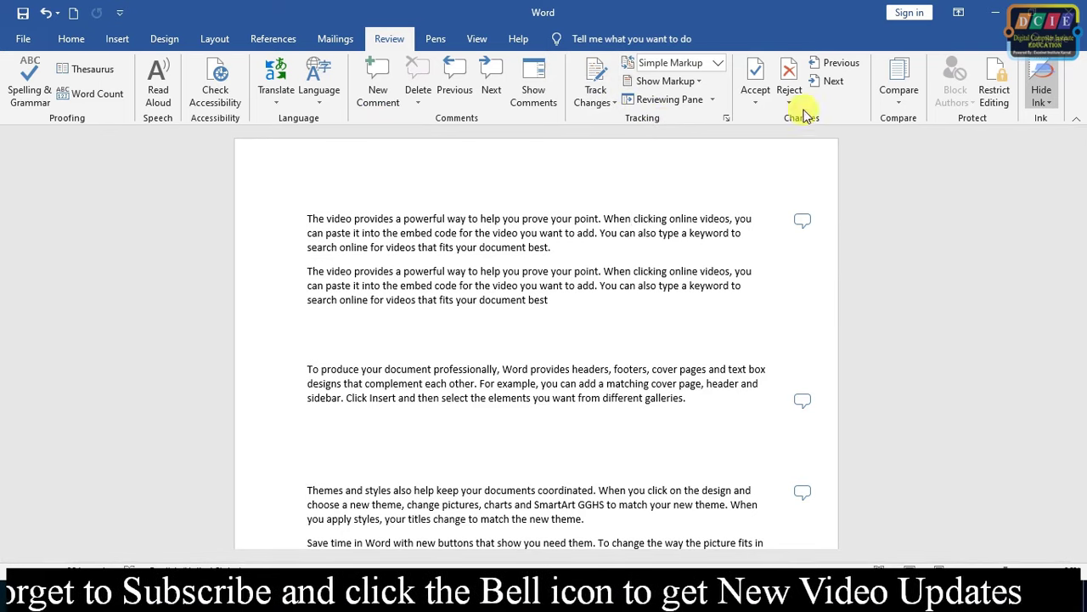
click(609, 103)
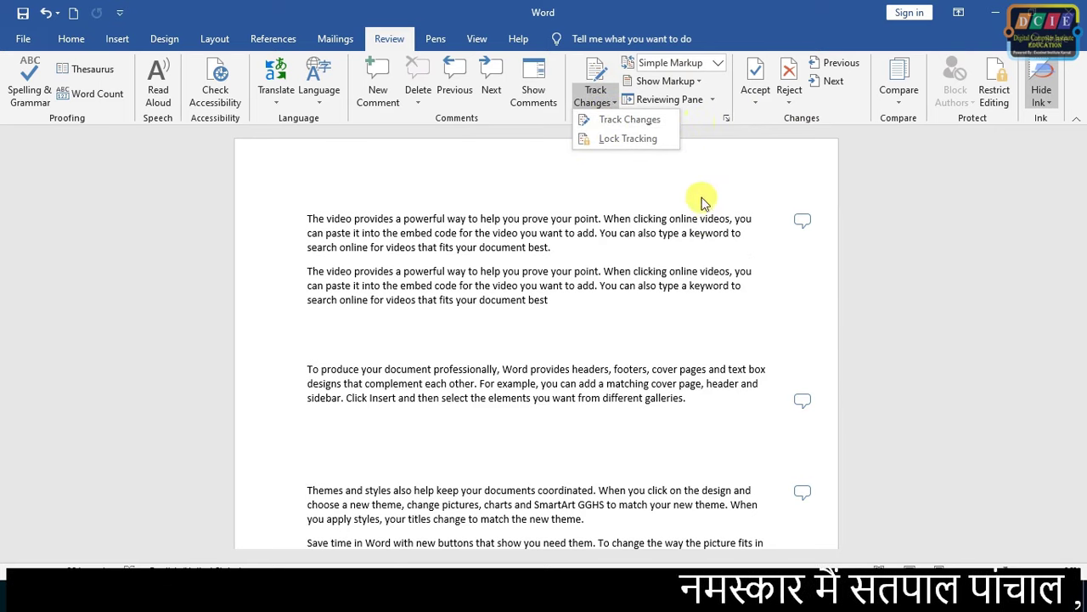
click(714, 136)
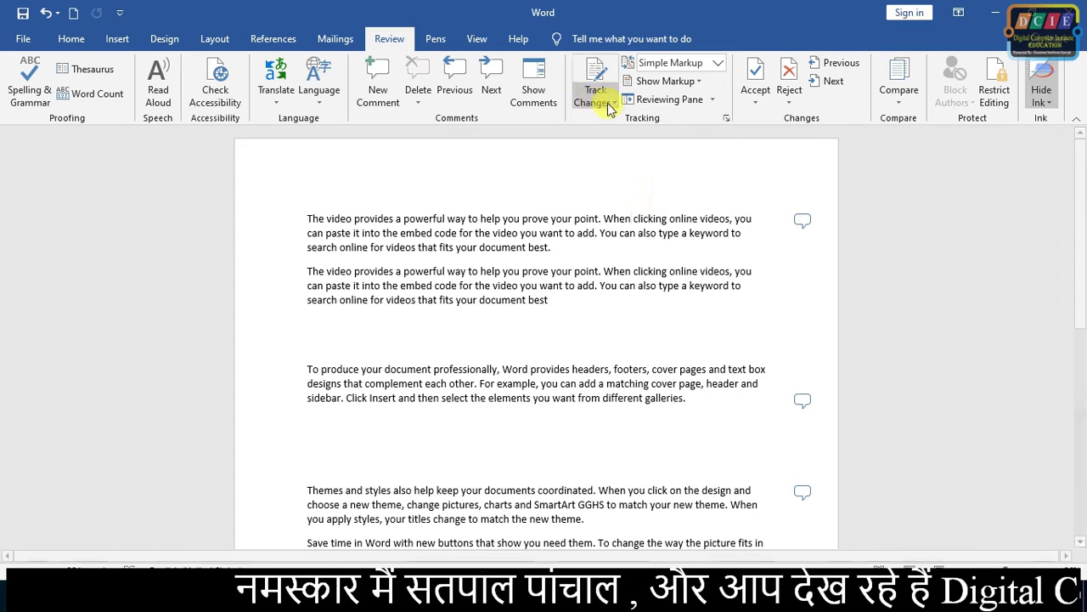
click(526, 96)
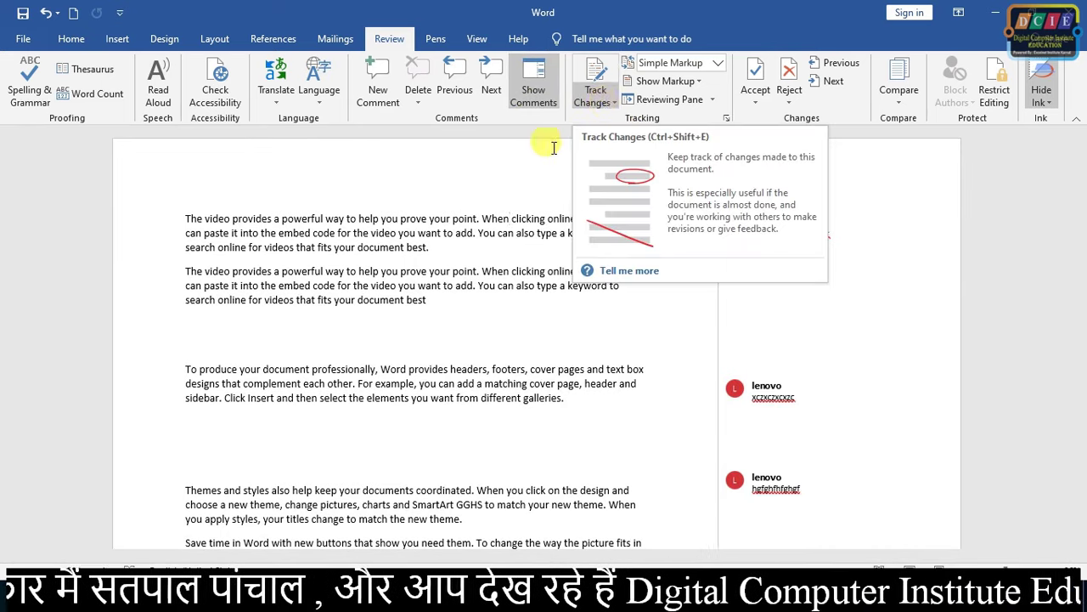
click(603, 100)
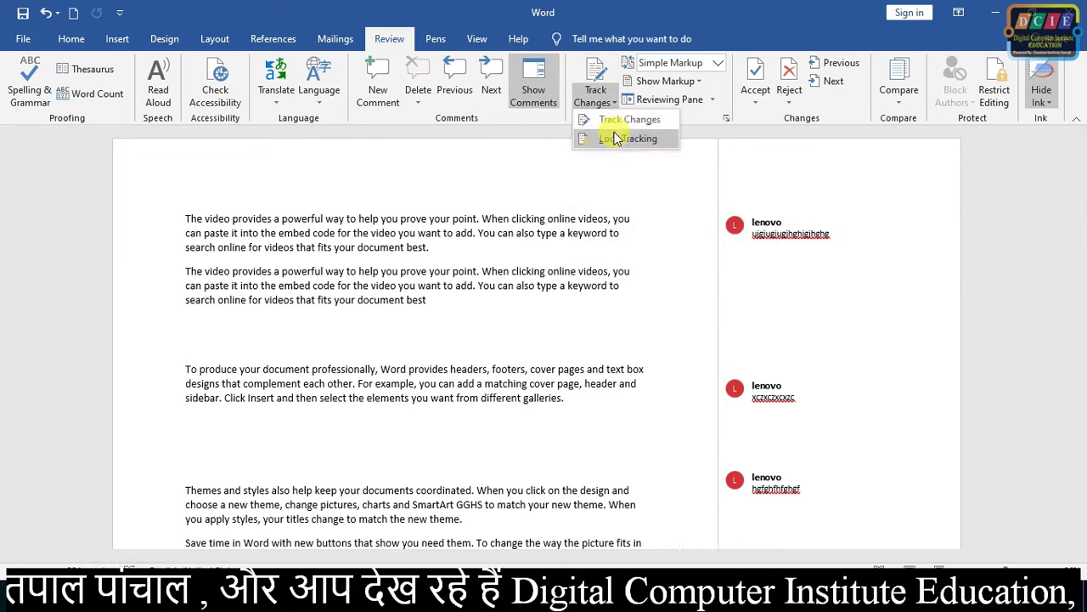
click(446, 252)
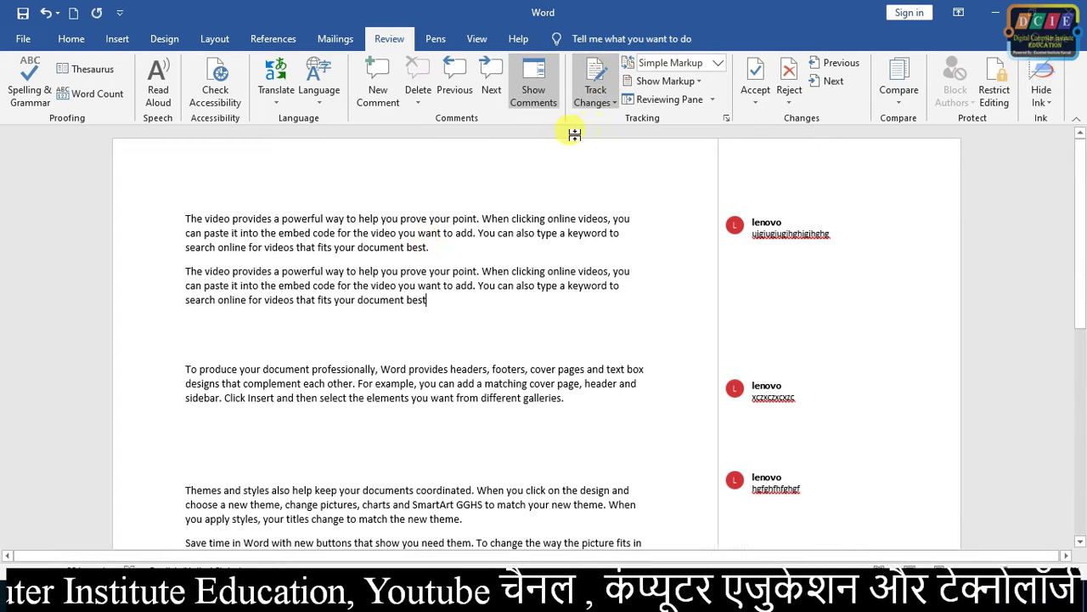
Turn on Track Changes, delete 'document' before 'best', and start adding 'computer' in paragraph two
click(600, 73)
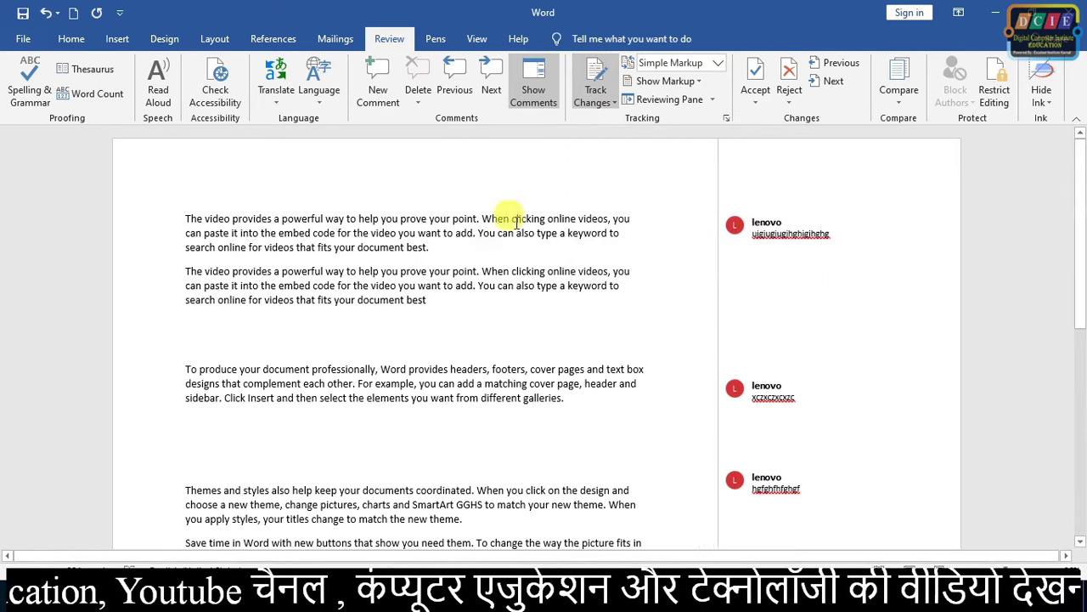
click(405, 247)
key(BackSpace)
key(BackSpace)
key(BackSpace)
key(BackSpace)
key(BackSpace)
key(BackSpace)
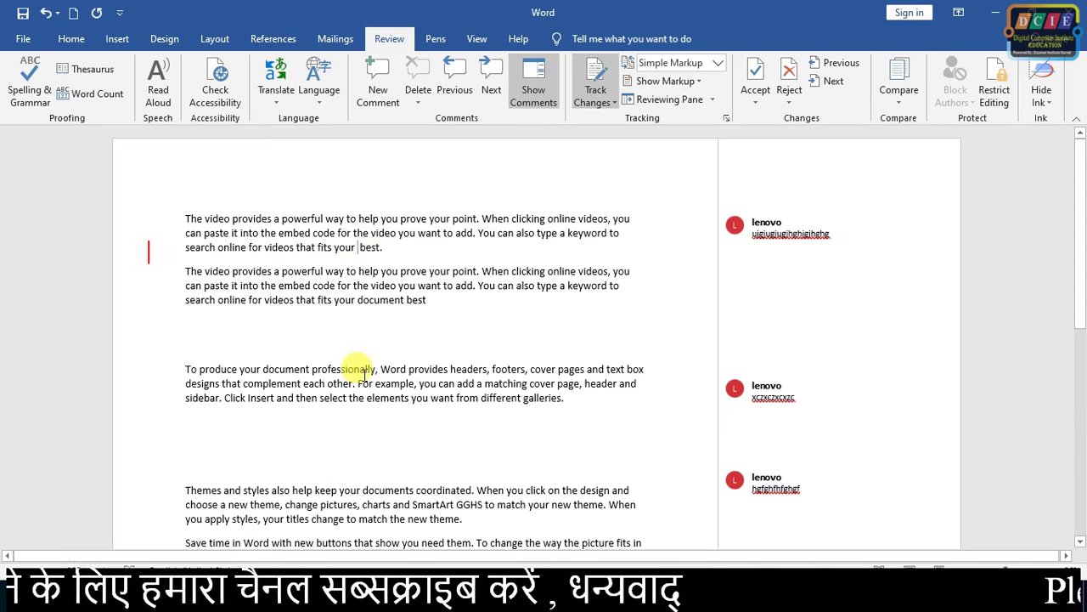
click(424, 297)
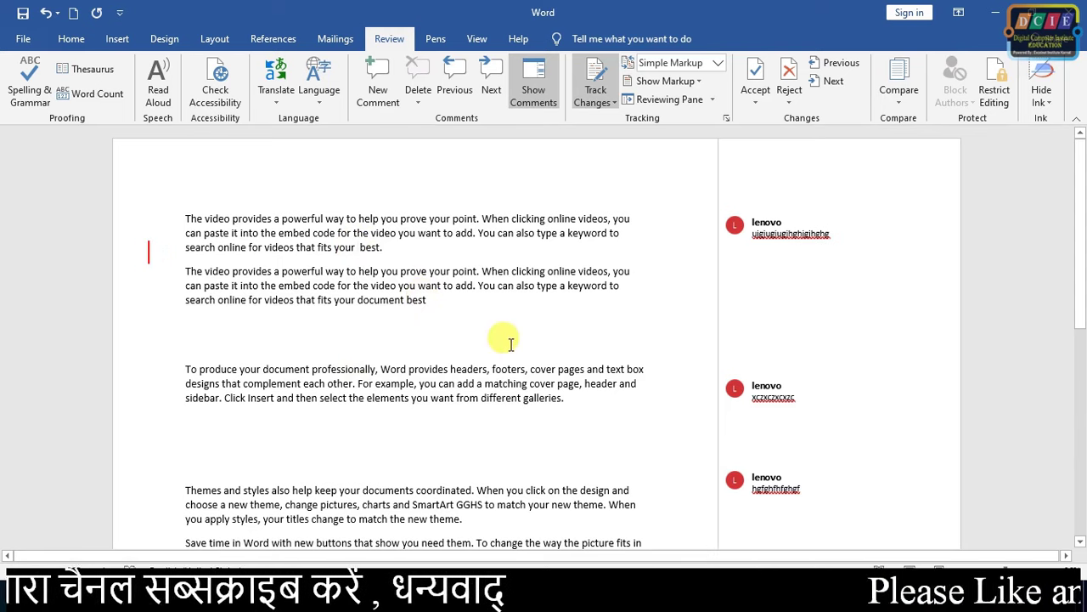
text(computer)
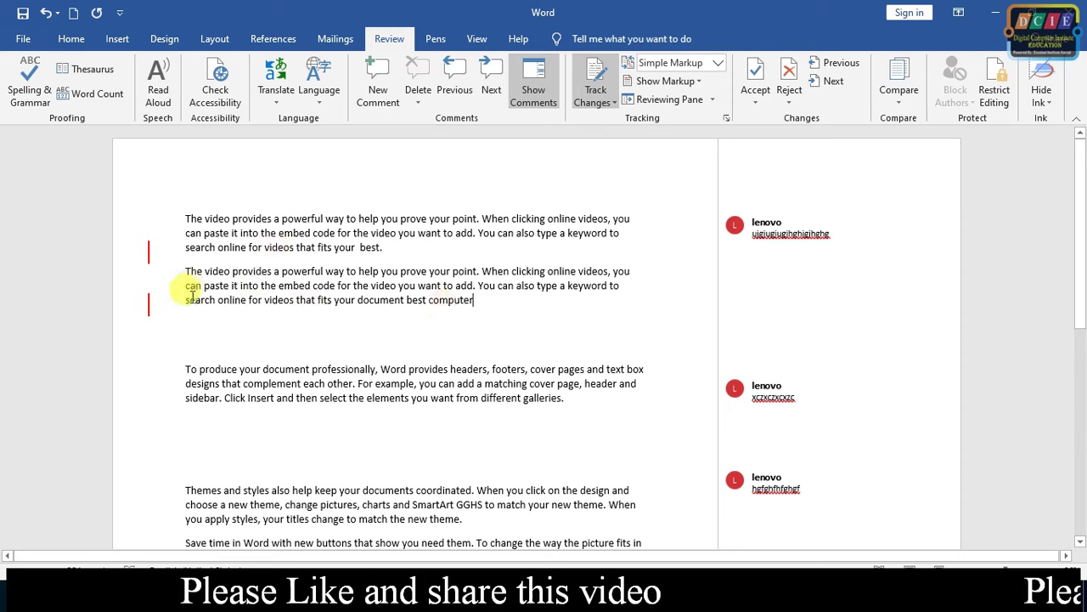
Make tracked deletions of letters in 'professionally' and 'coordinated'
click(373, 369)
key(BackSpace)
key(BackSpace)
key(BackSpace)
key(BackSpace)
key(BackSpace)
key(BackSpace)
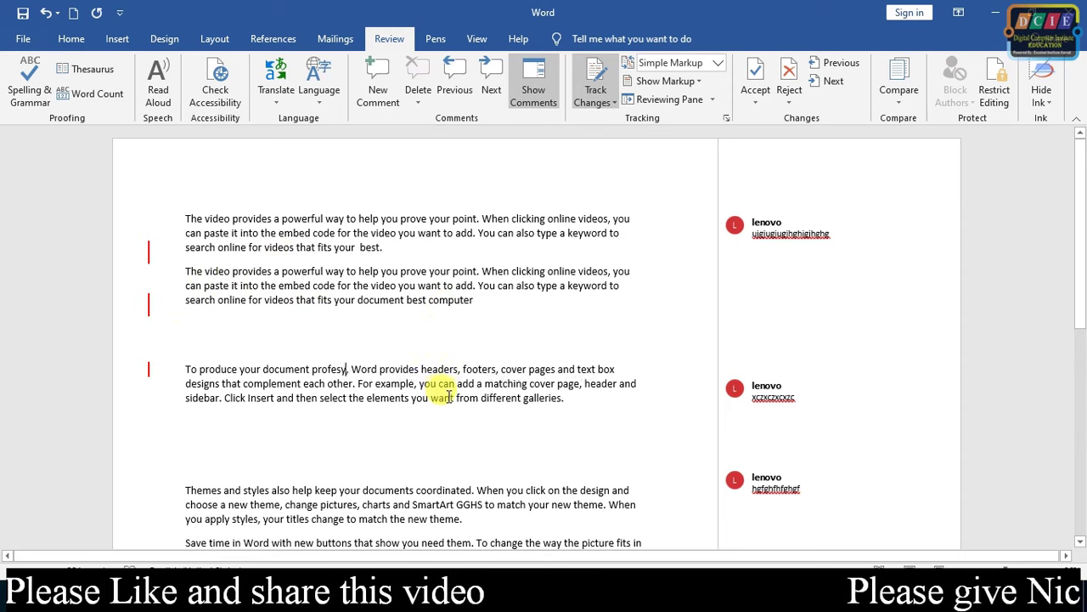
key(BackSpace)
key(BackSpace)
key(BackSpace)
key(BackSpace)
key(BackSpace)
key(BackSpace)
key(BackSpace)
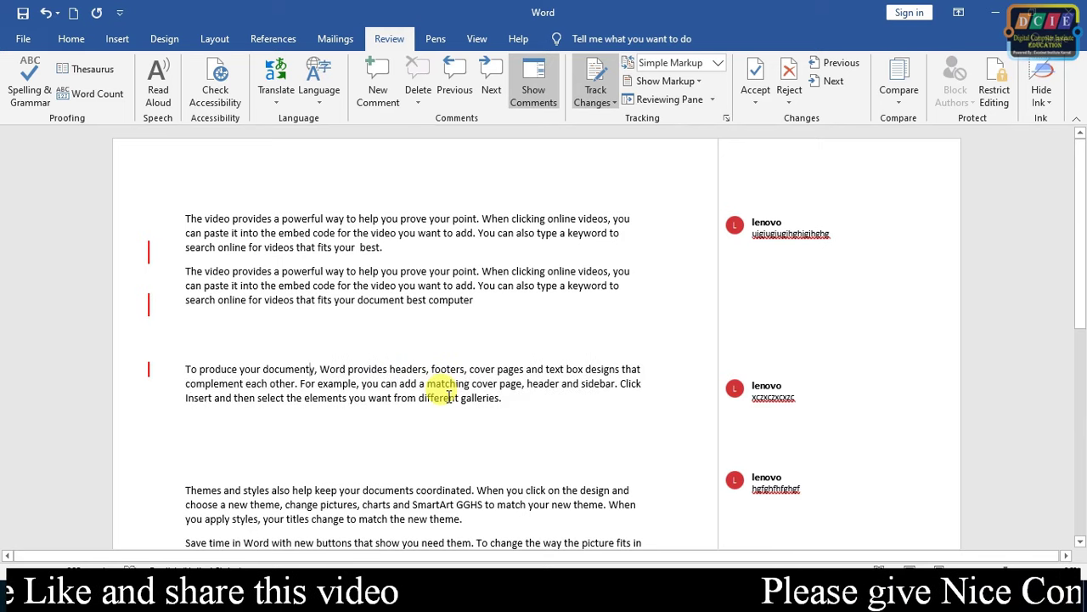
text(y)
click(451, 490)
key(BackSpace)
key(BackSpace)
key(BackSpace)
key(BackSpace)
key(BackSpace)
key(BackSpace)
key(BackSpace)
key(BackSpace)
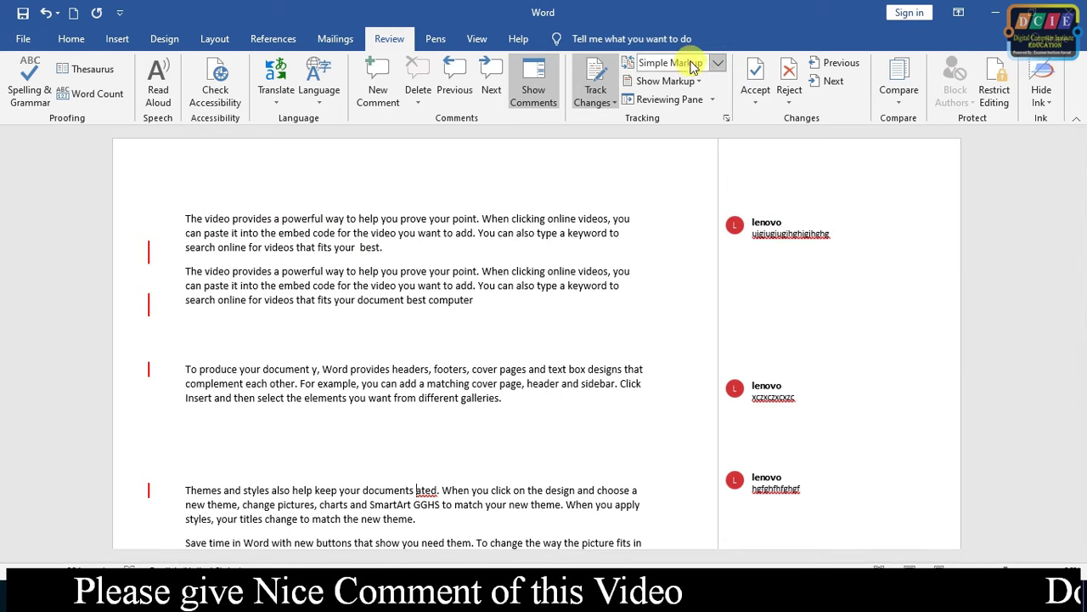
Switch the review display to All Markup, then Simple Markup, All Markup again, and No Markup
click(719, 63)
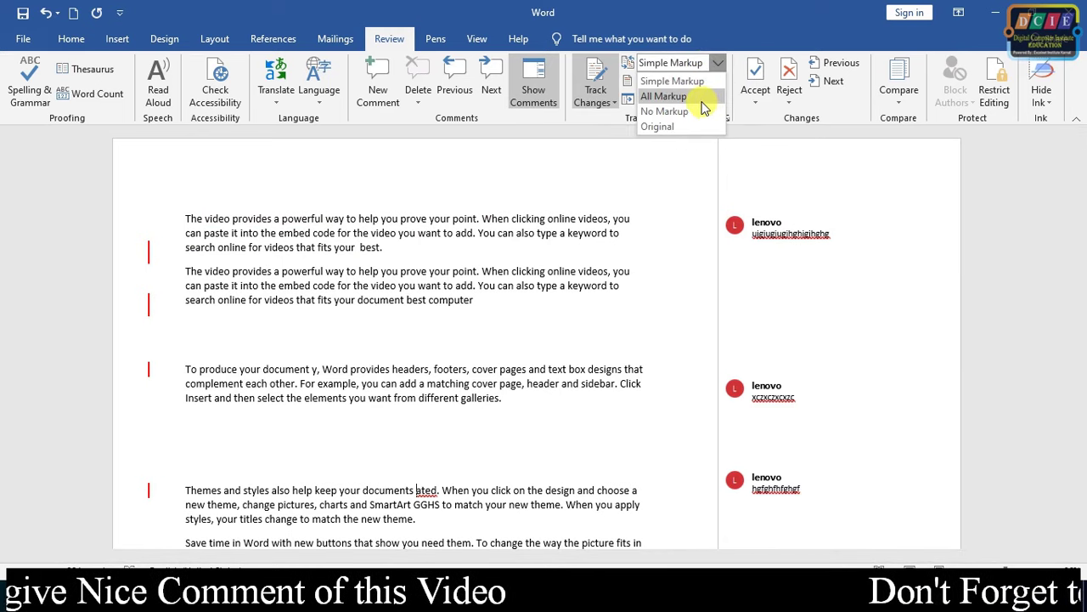
click(663, 96)
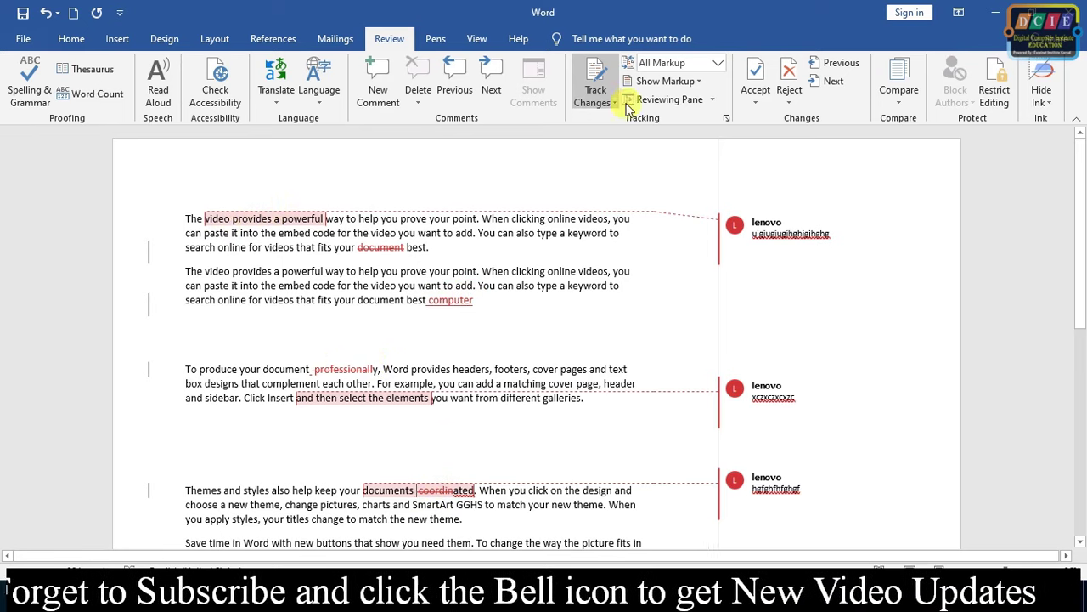
click(690, 63)
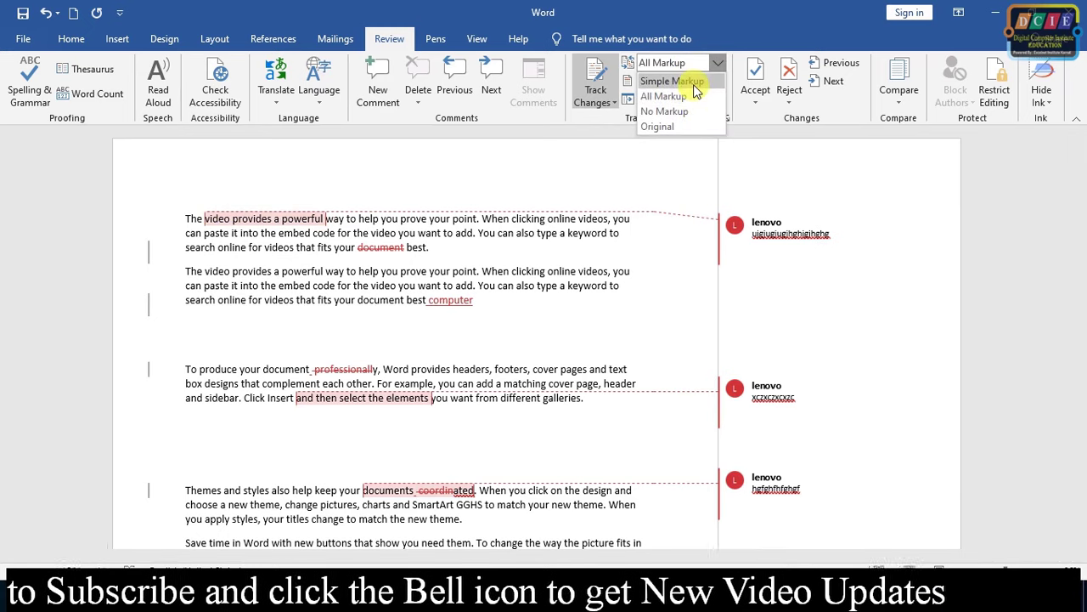
click(671, 80)
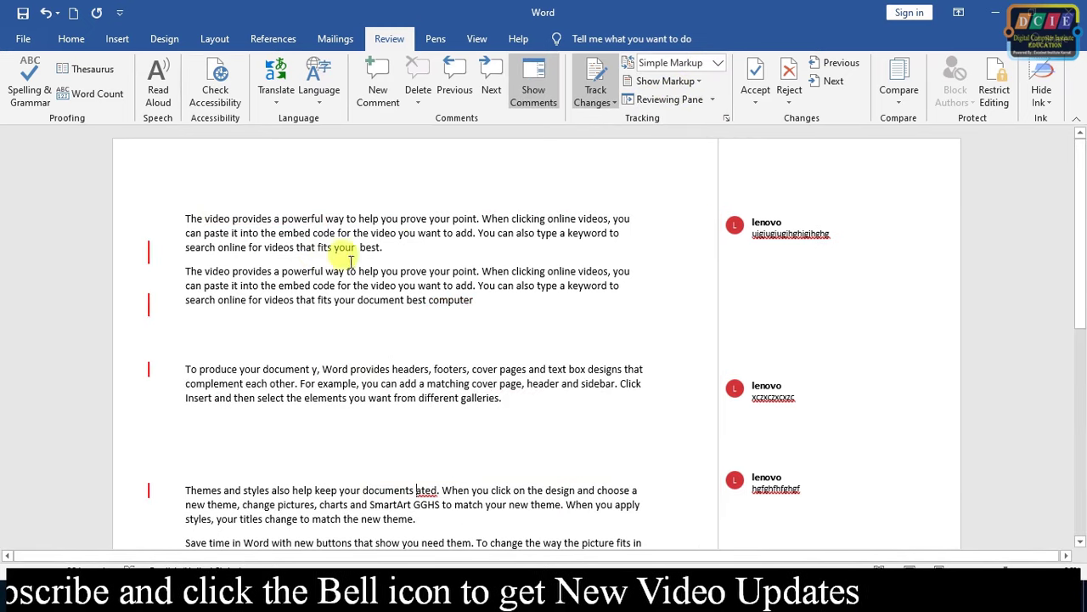
click(680, 64)
click(667, 83)
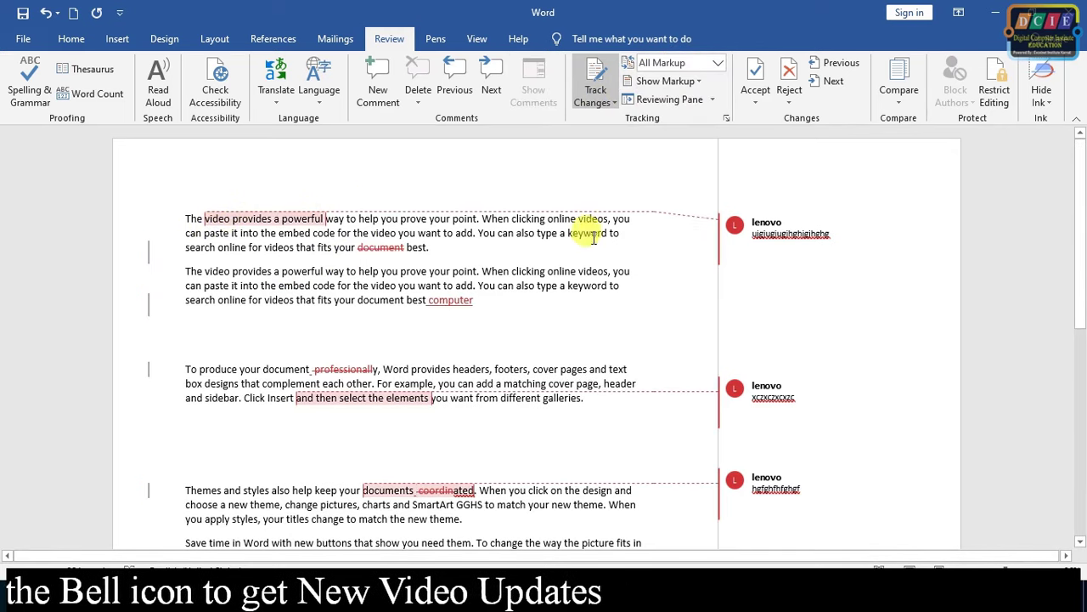
click(718, 64)
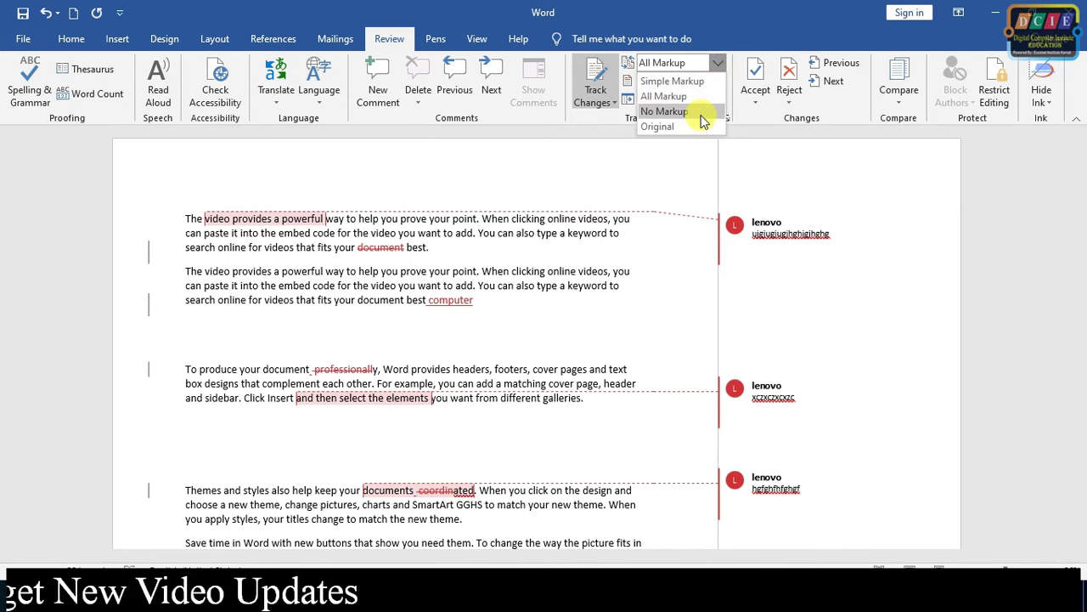
click(671, 112)
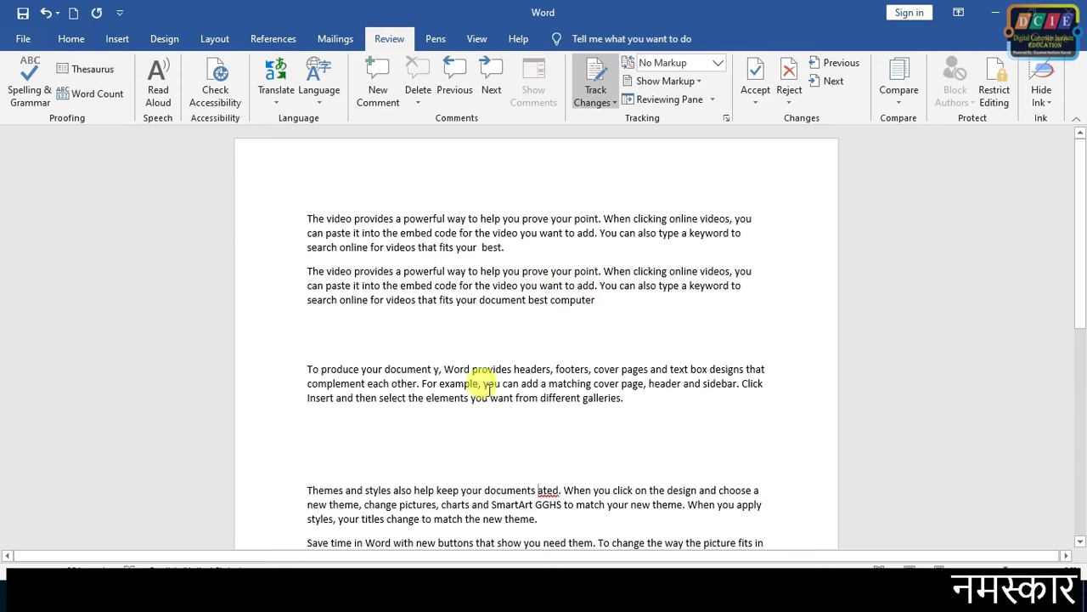
Preview the document as the Original text, then with No Markup
scroll(535, 399, down, 2)
scroll(518, 348, up, 2)
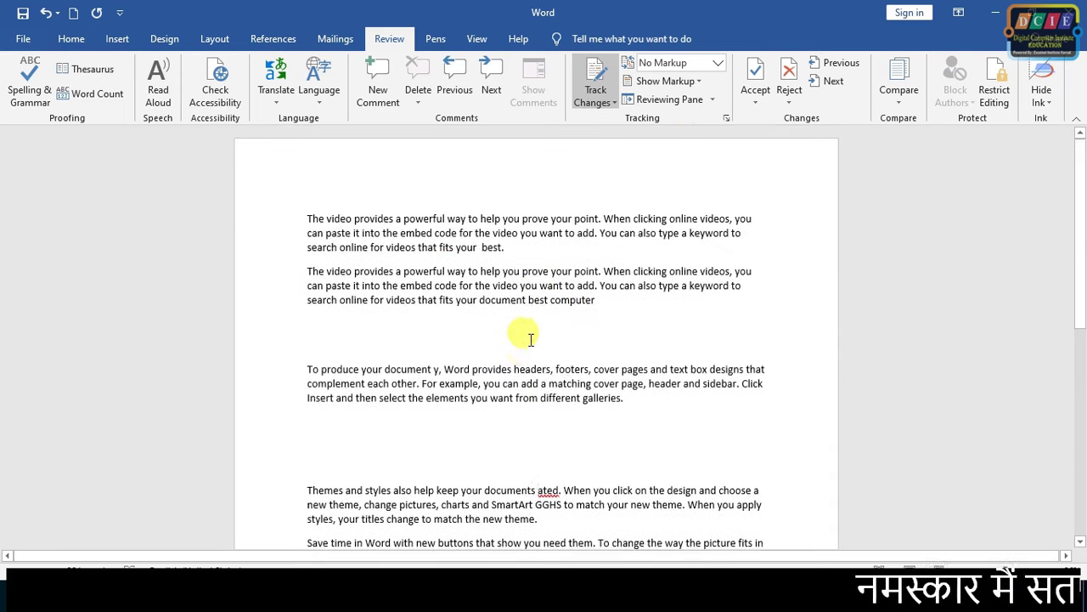
click(721, 63)
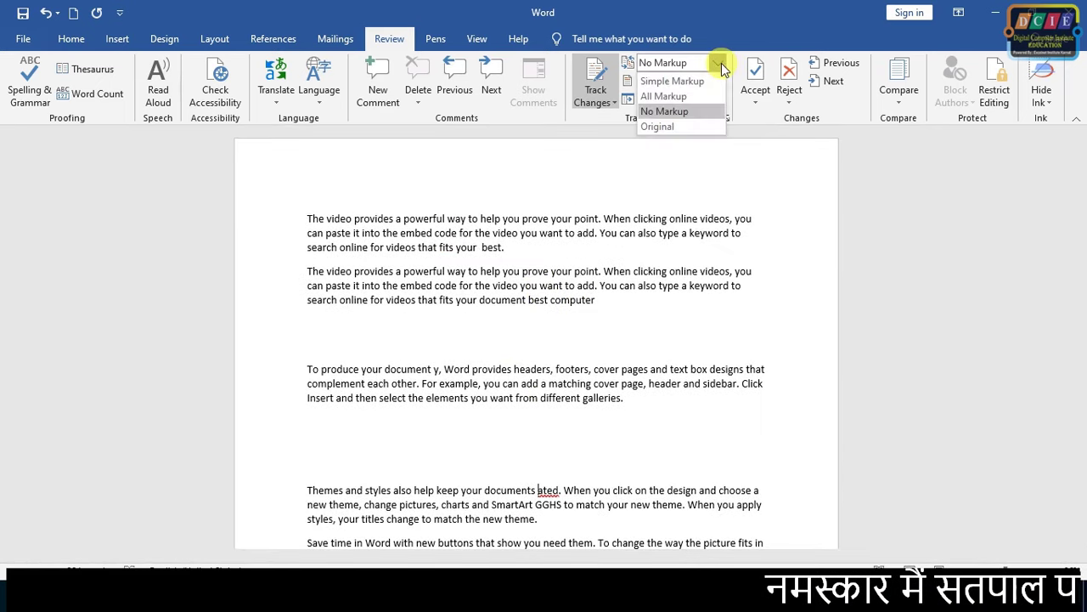
click(701, 128)
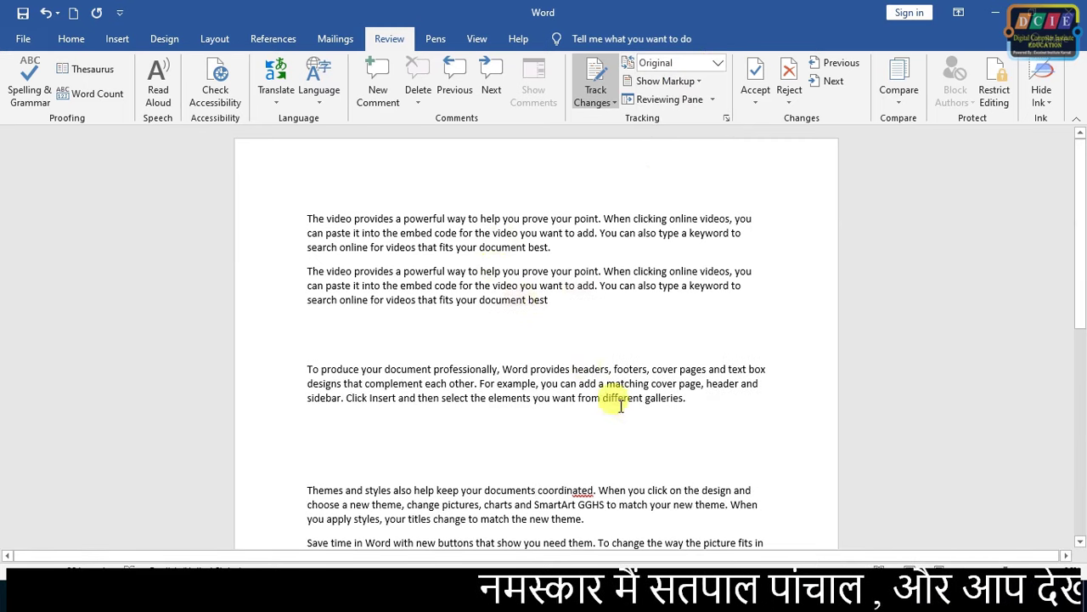
click(718, 64)
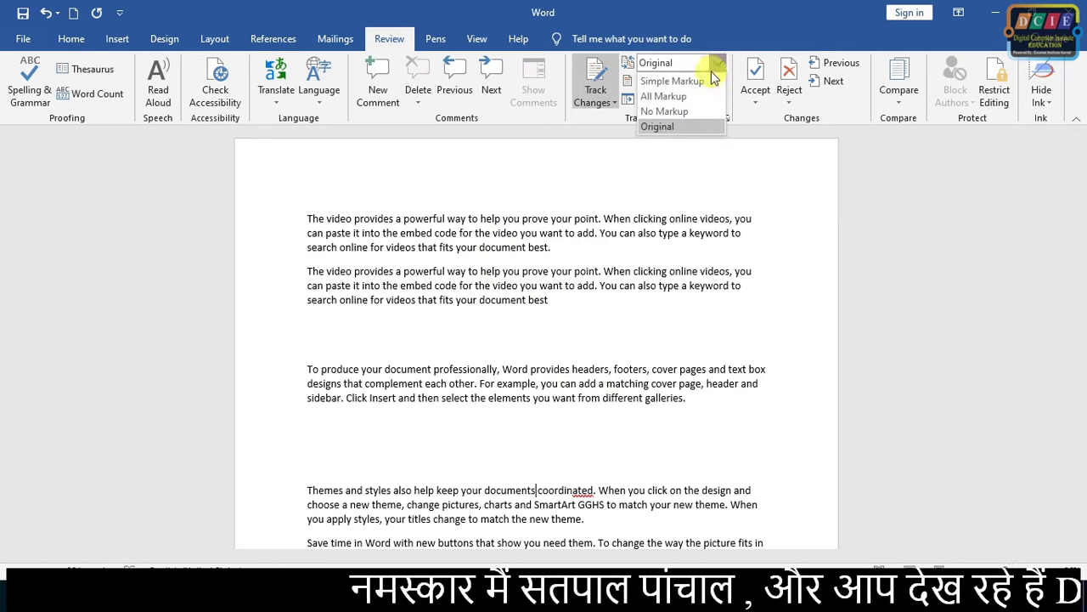
click(693, 119)
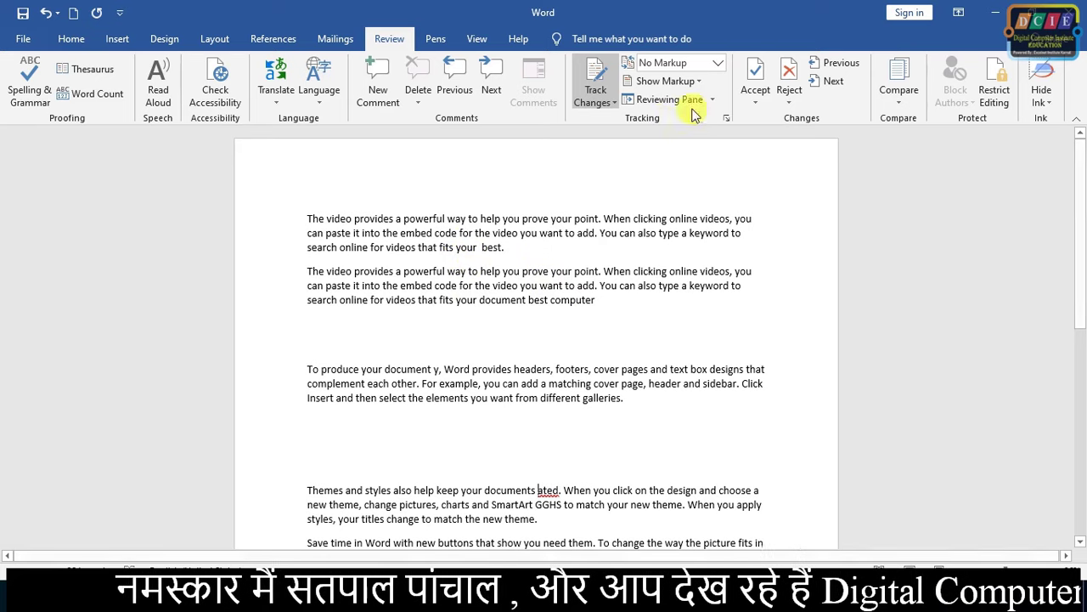
Flip through Original and No Markup again, settle on All Markup, and select 'paste it into the embed'
click(718, 64)
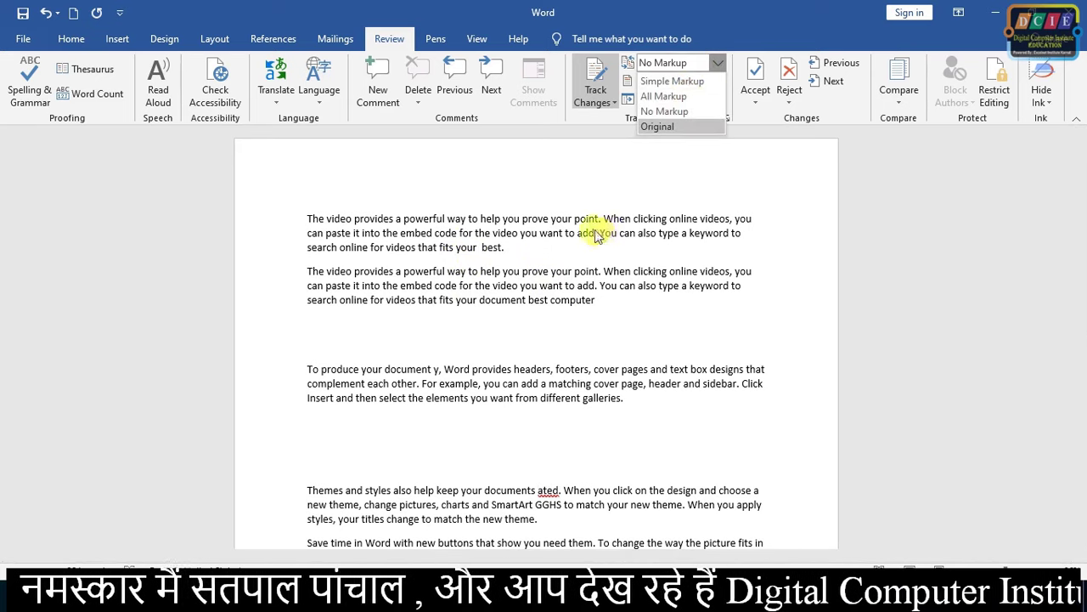
click(658, 127)
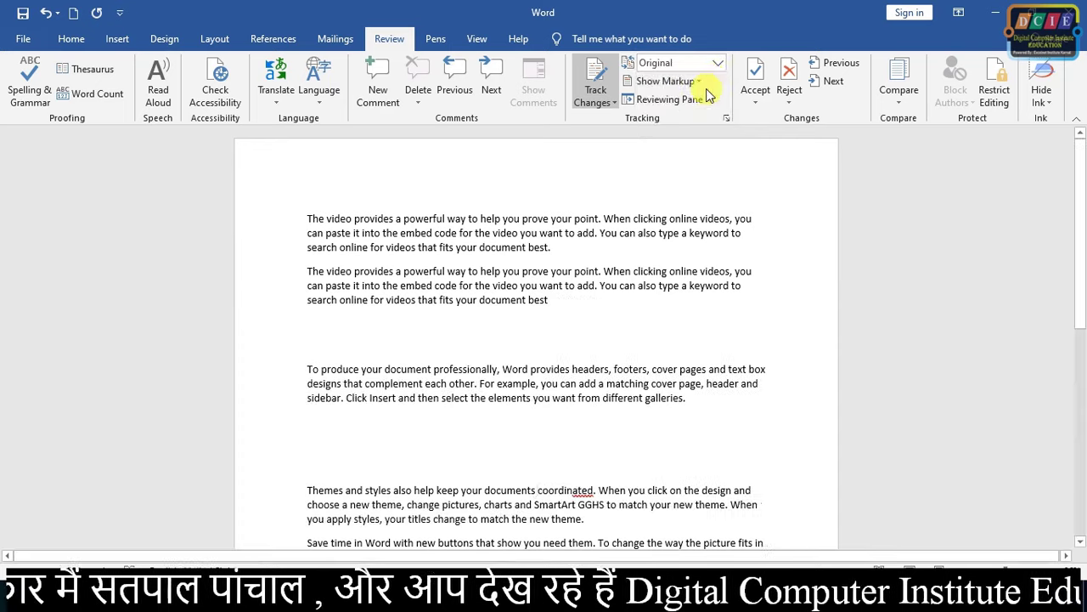
click(718, 63)
click(700, 111)
click(719, 65)
click(700, 111)
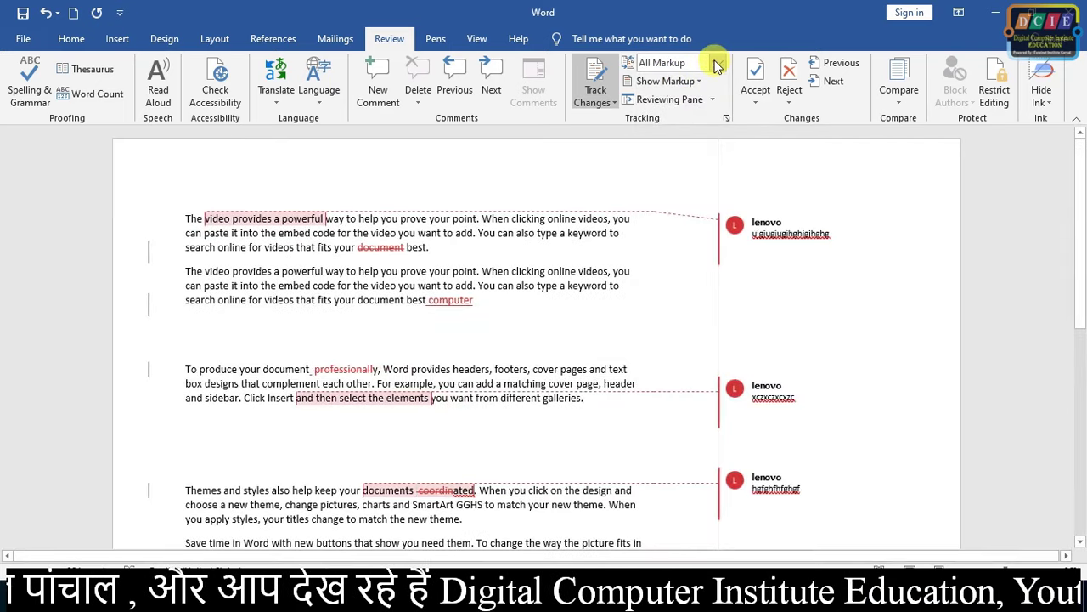
click(719, 65)
click(620, 274)
drag(312, 285, 203, 285)
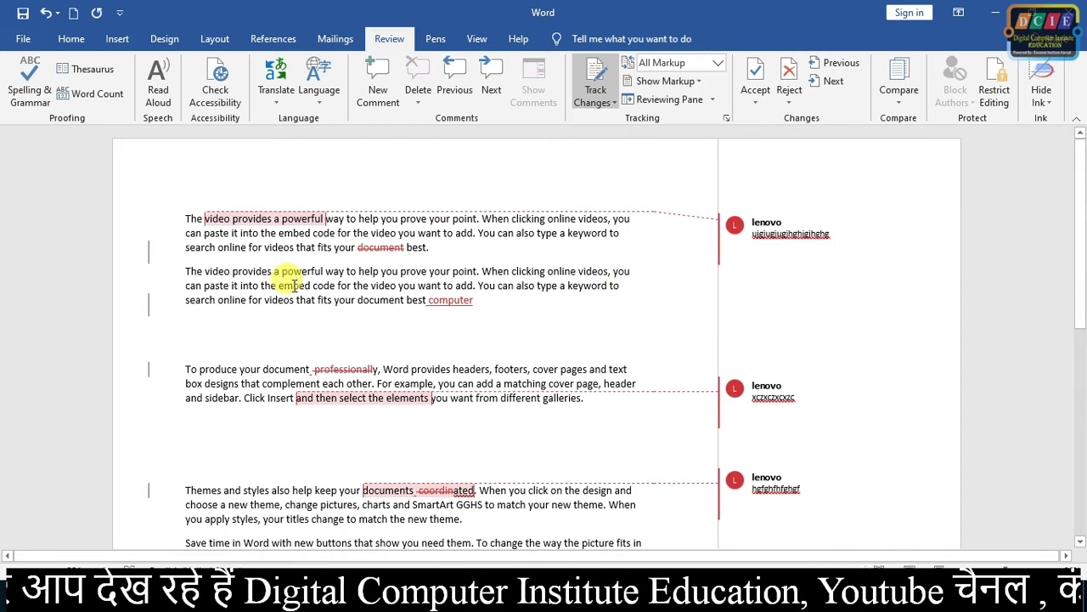
Enlarge the selected phrase 'paste it into the embed' to 20 pt
click(78, 38)
click(262, 70)
click(262, 70)
click(262, 70)
click(263, 69)
click(262, 70)
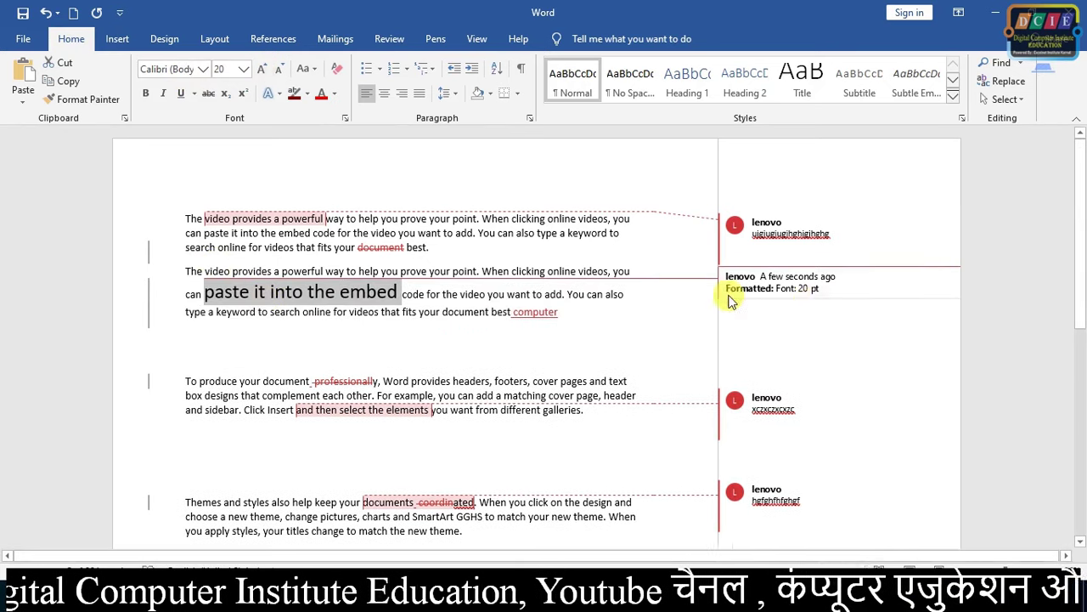
click(484, 374)
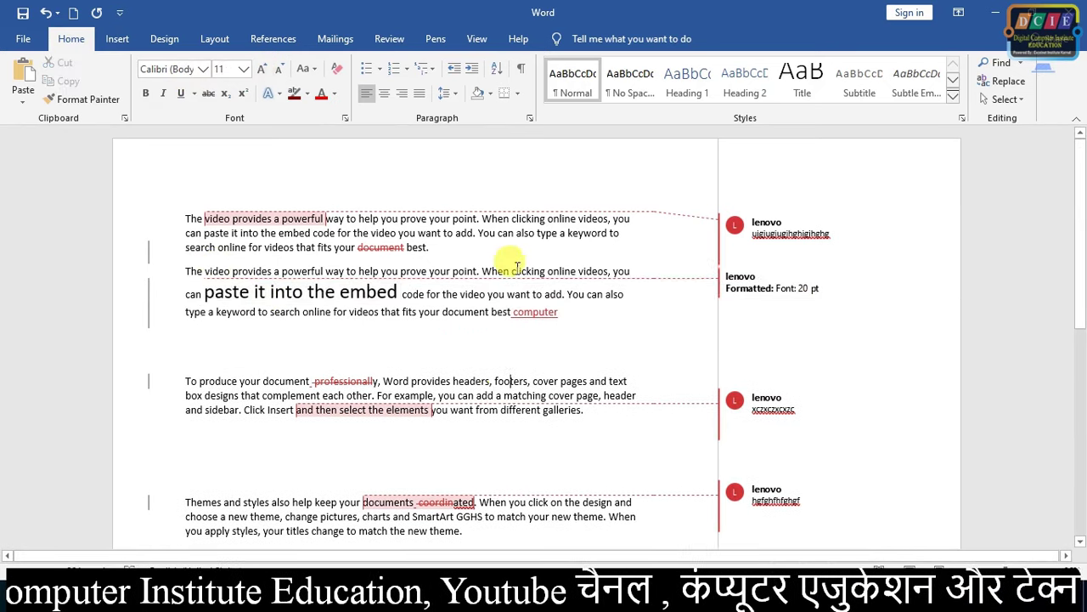
Hide comments from the Show Markup display
click(389, 38)
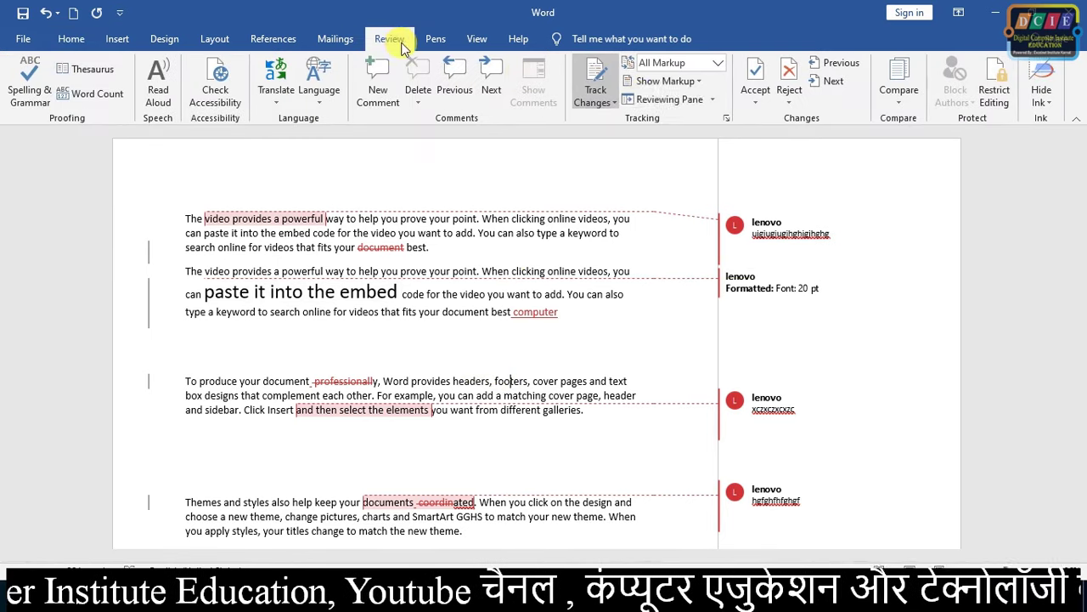
click(703, 85)
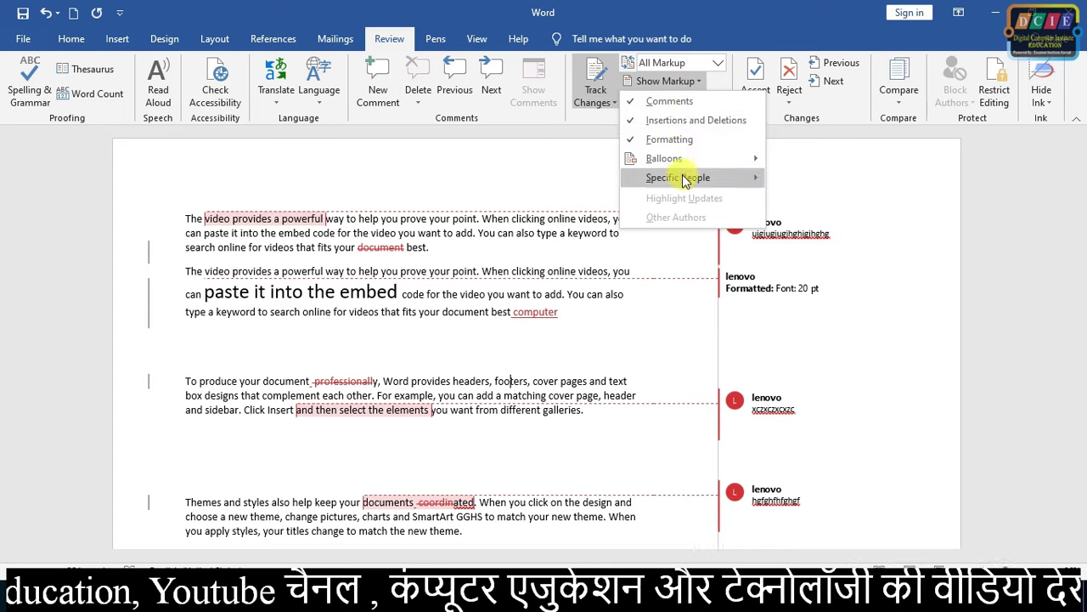
mouse_move(701, 163)
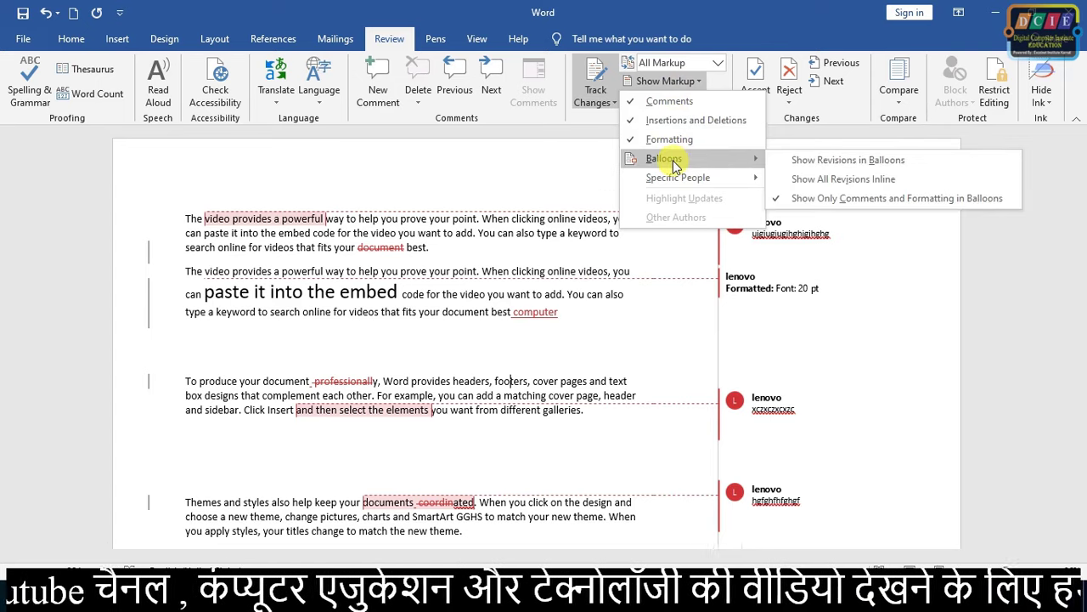
click(670, 102)
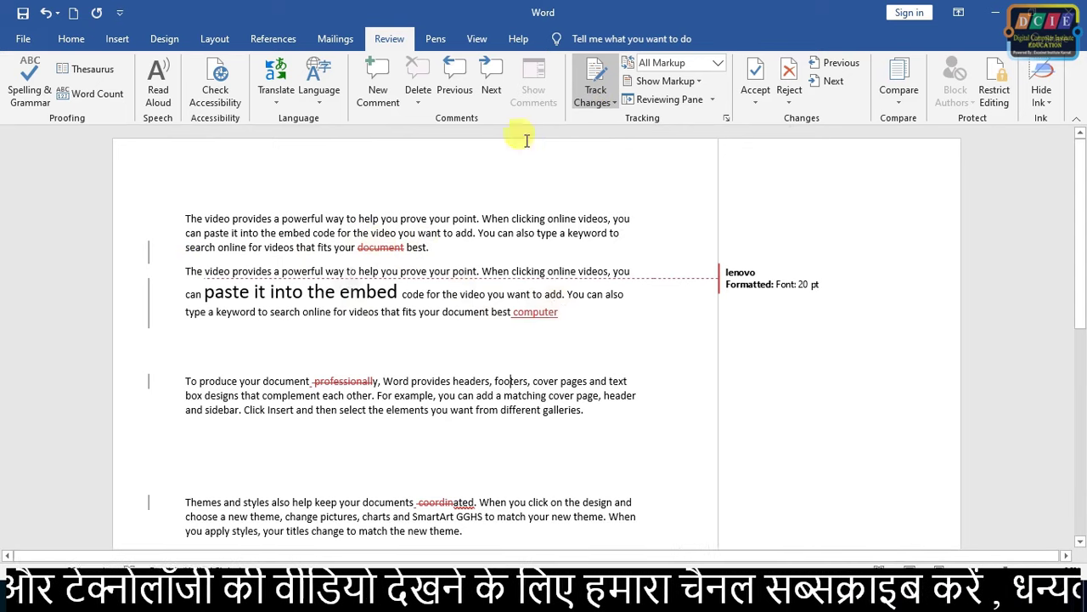
Hide Insertions and Deletions and Formatting markup
click(697, 83)
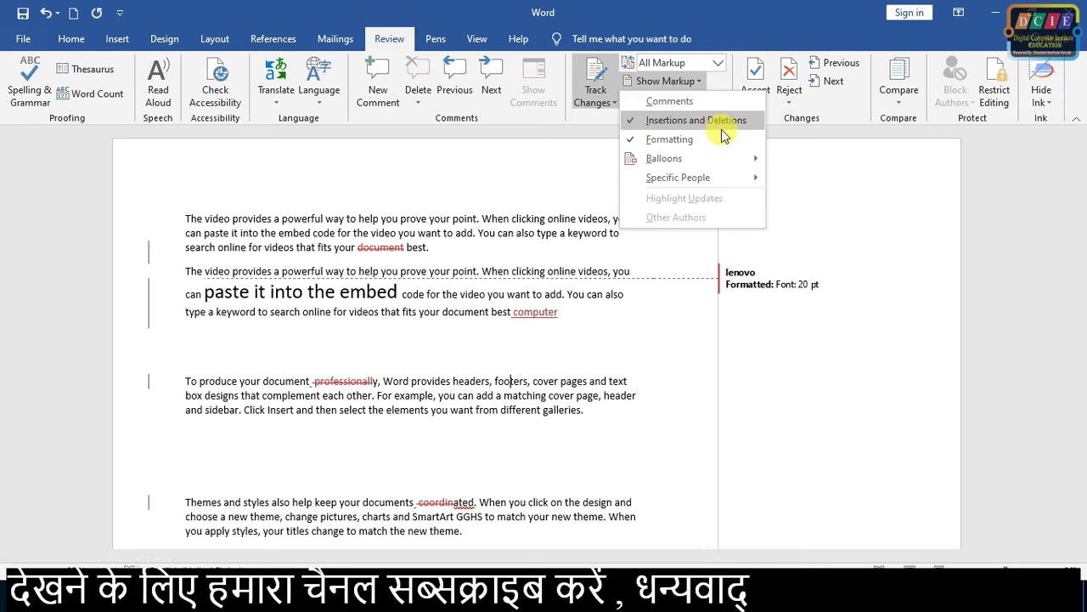
click(721, 129)
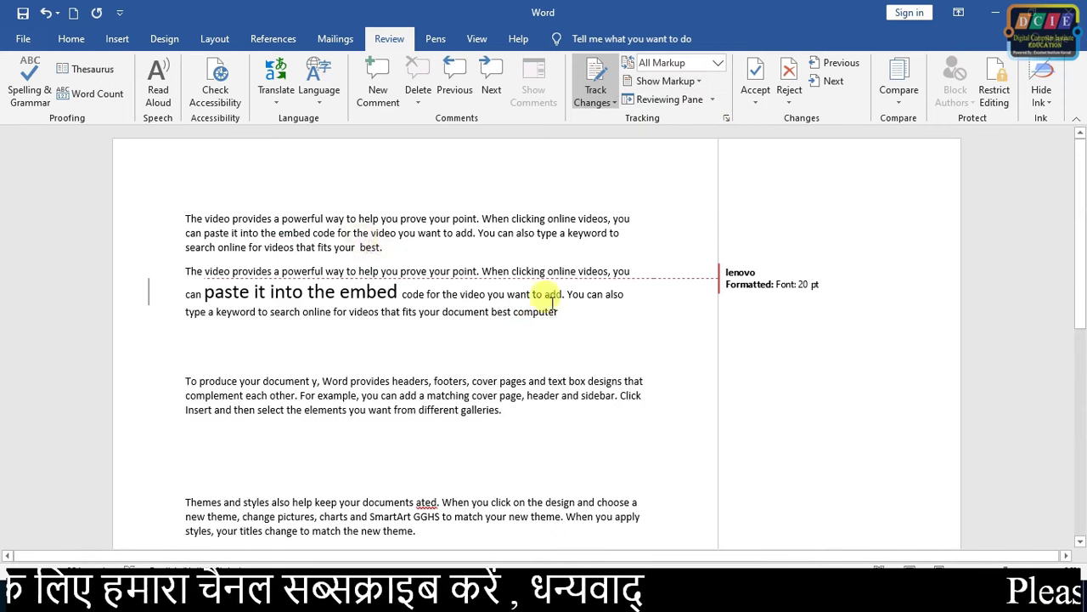
click(699, 84)
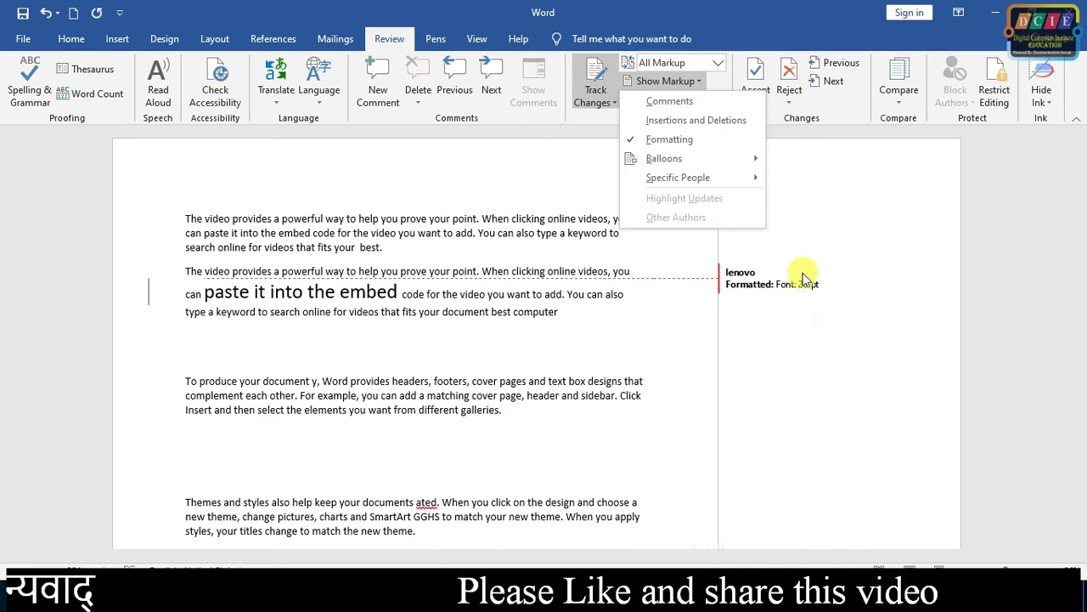
click(696, 140)
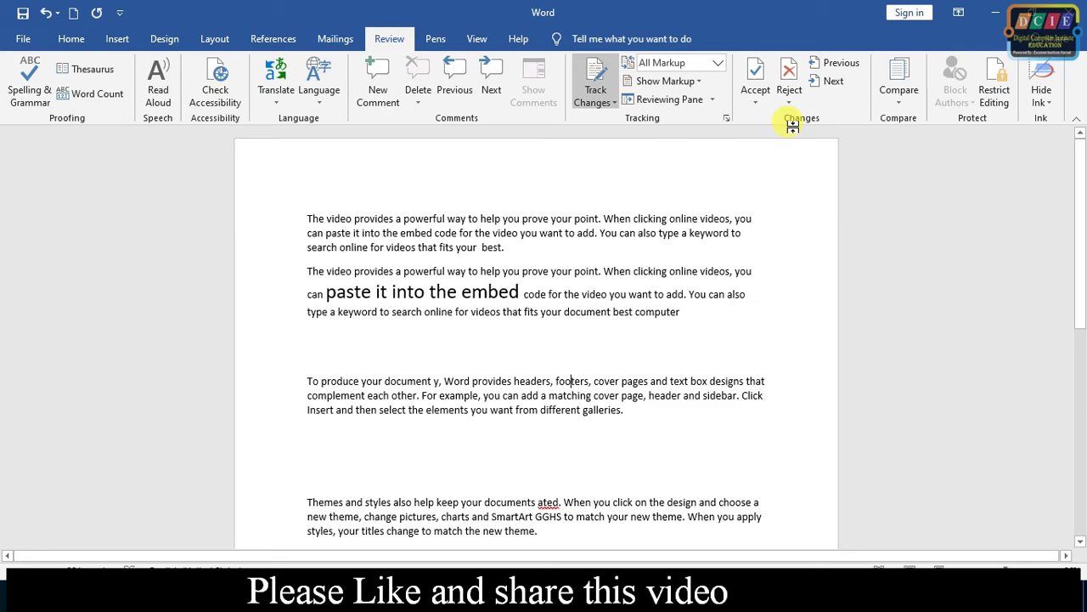
Turn Comments, Insertions and Deletions, and Formatting markup back on
click(693, 81)
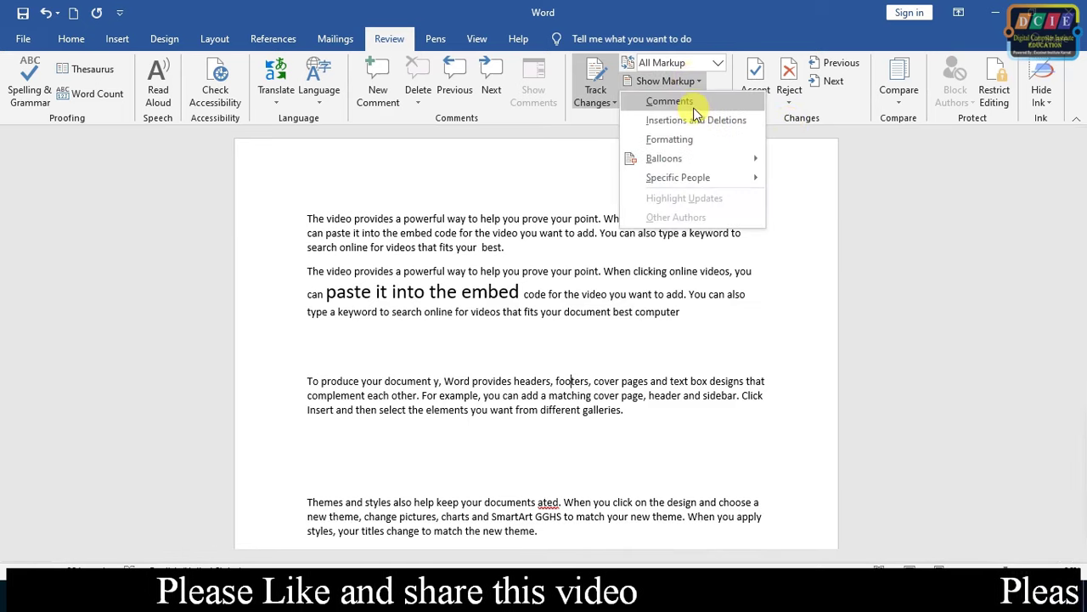
click(694, 104)
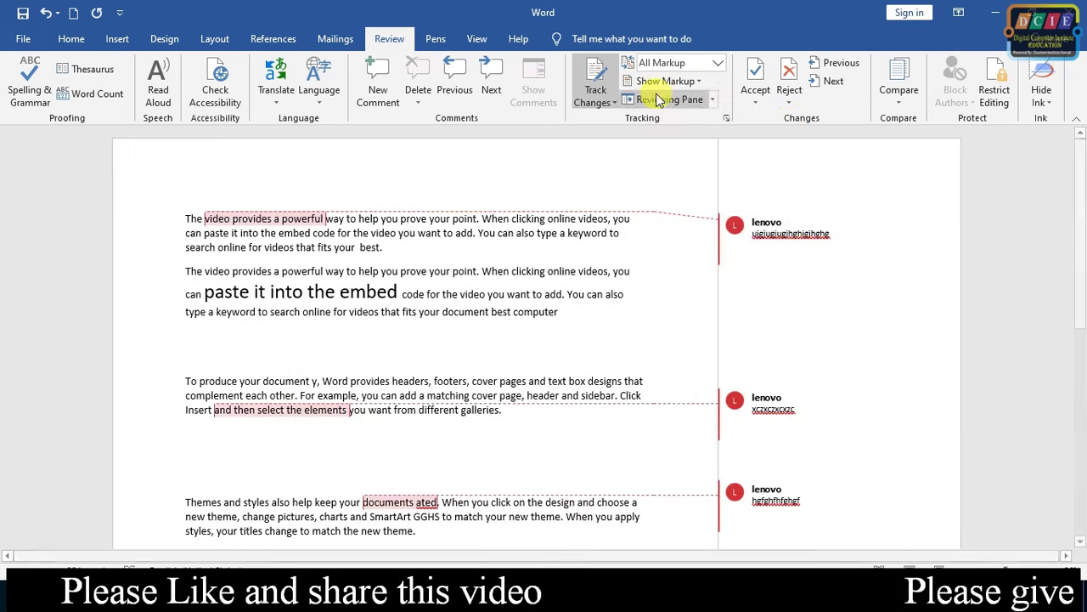
click(697, 82)
click(705, 123)
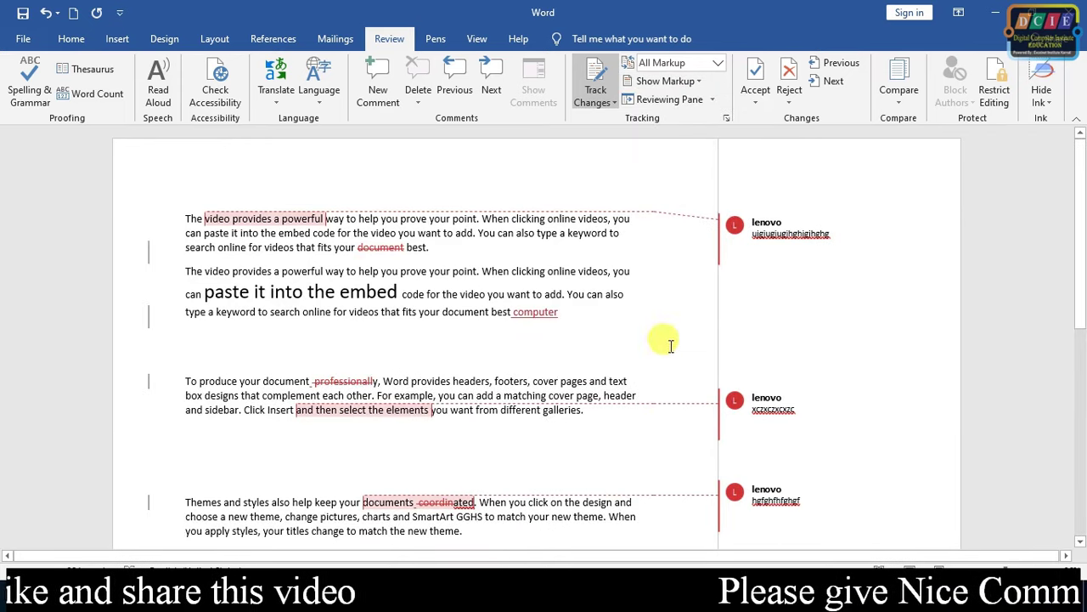
click(699, 81)
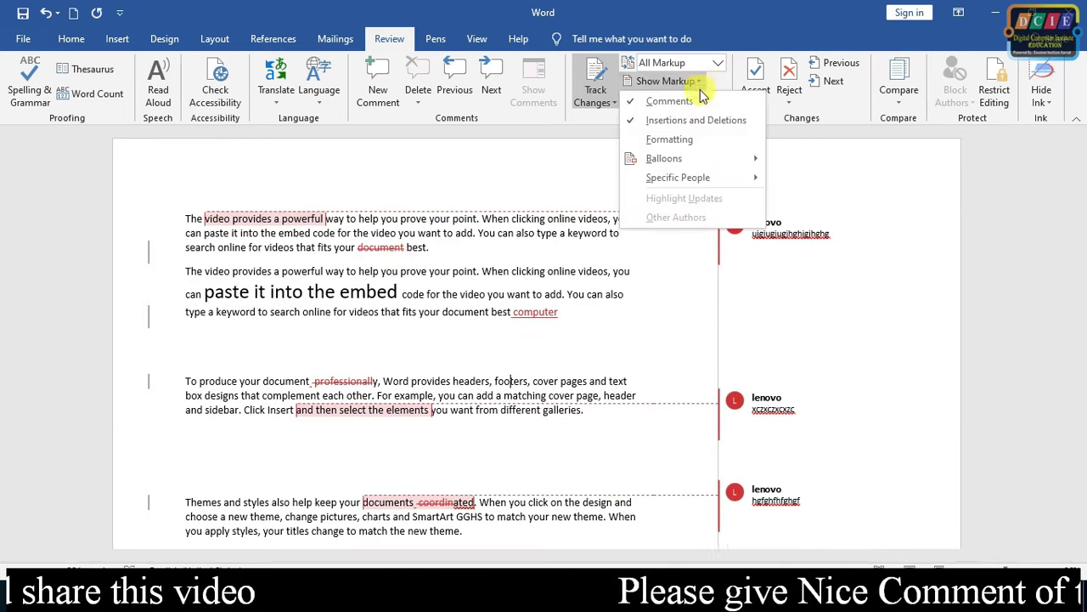
click(712, 141)
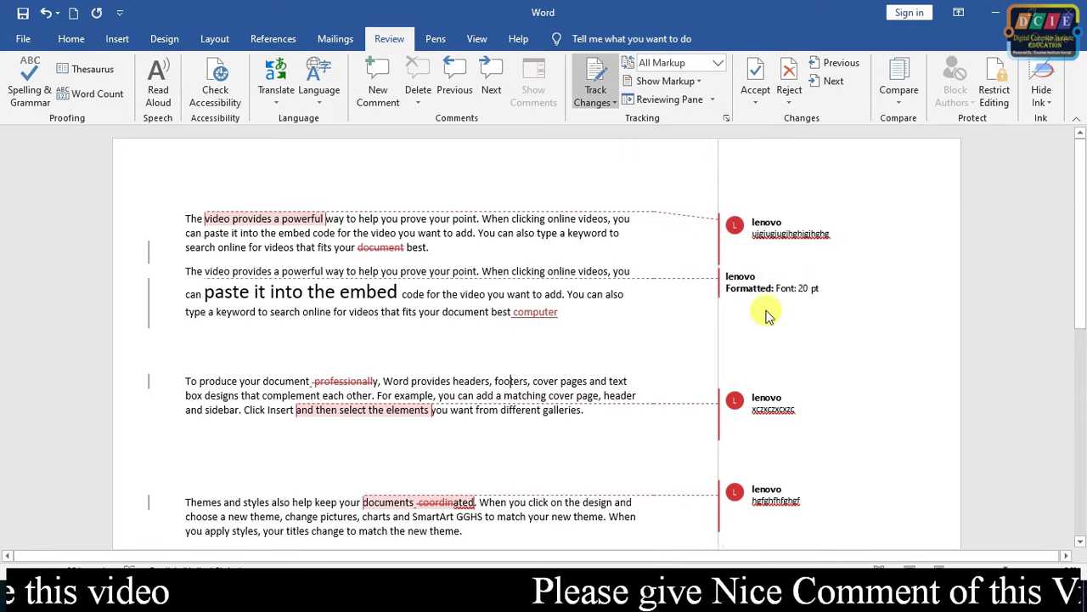
click(699, 81)
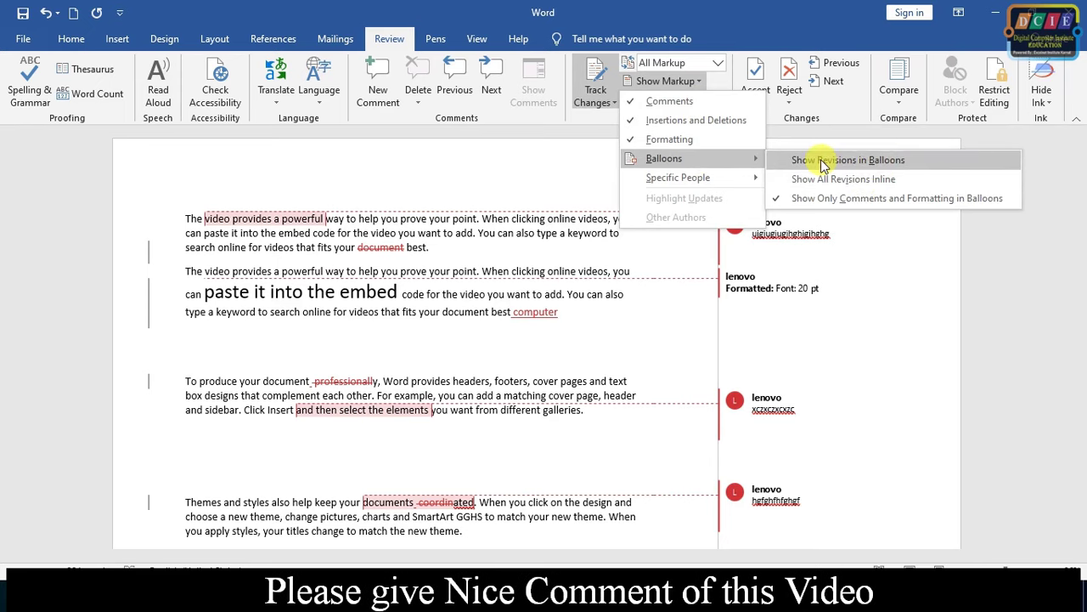
Show revisions in margin balloons and scroll to check the deletion balloons
click(852, 161)
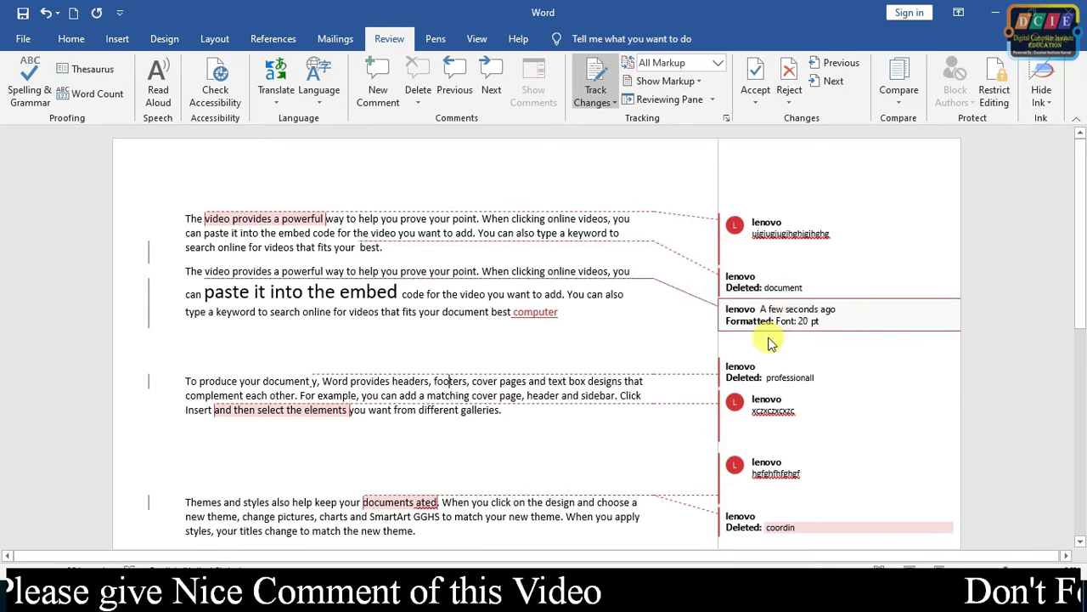
scroll(773, 303, down, 2)
scroll(773, 302, down, 1)
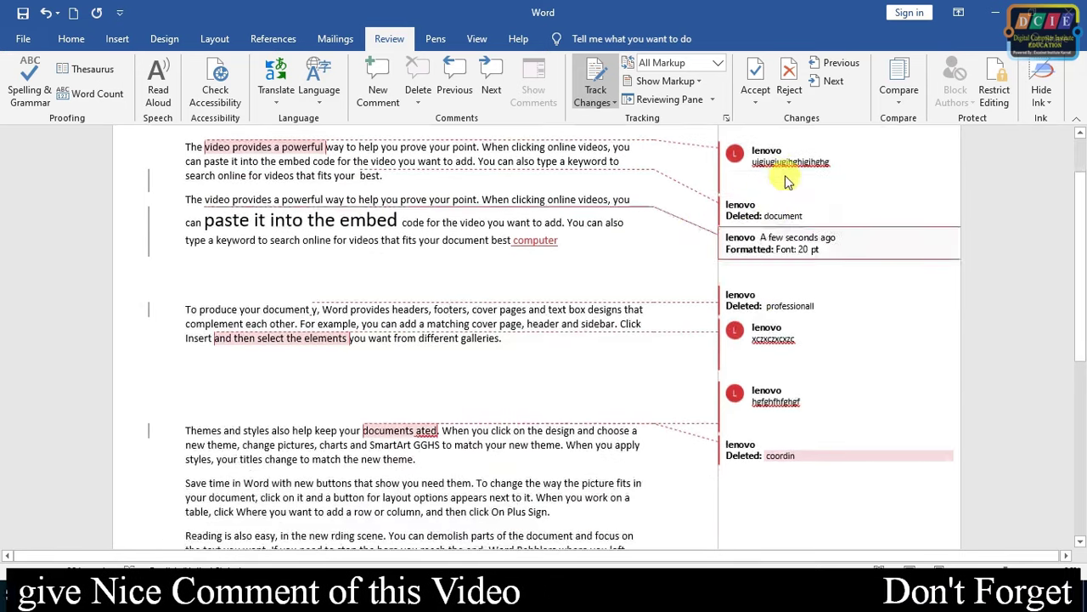
scroll(765, 280, up, 2)
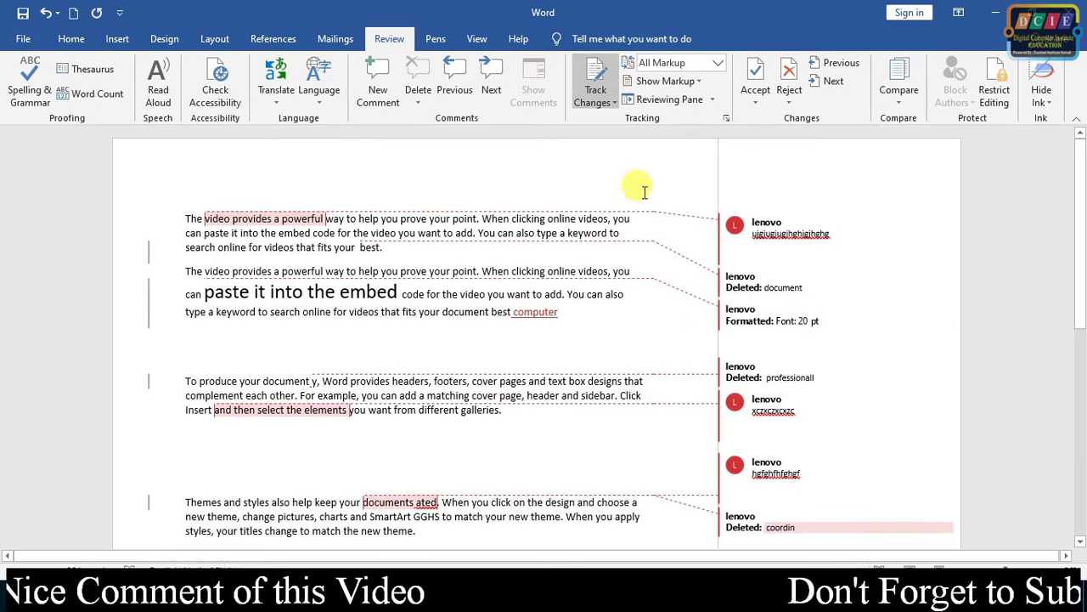
click(702, 82)
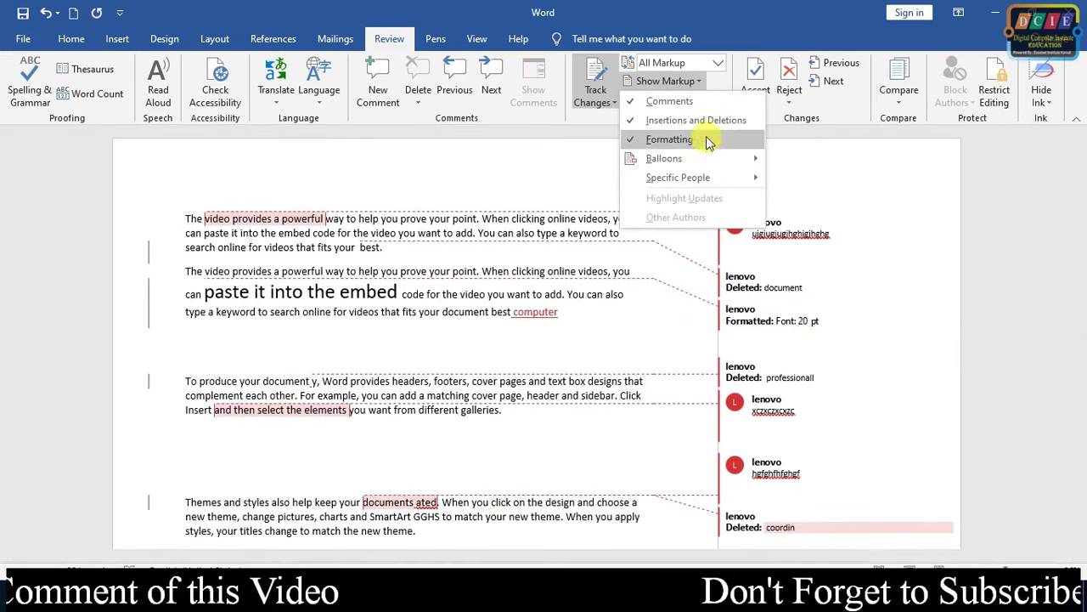
Show all revisions inline again, keeping balloons only for comments and formatting
mouse_move(731, 159)
click(790, 171)
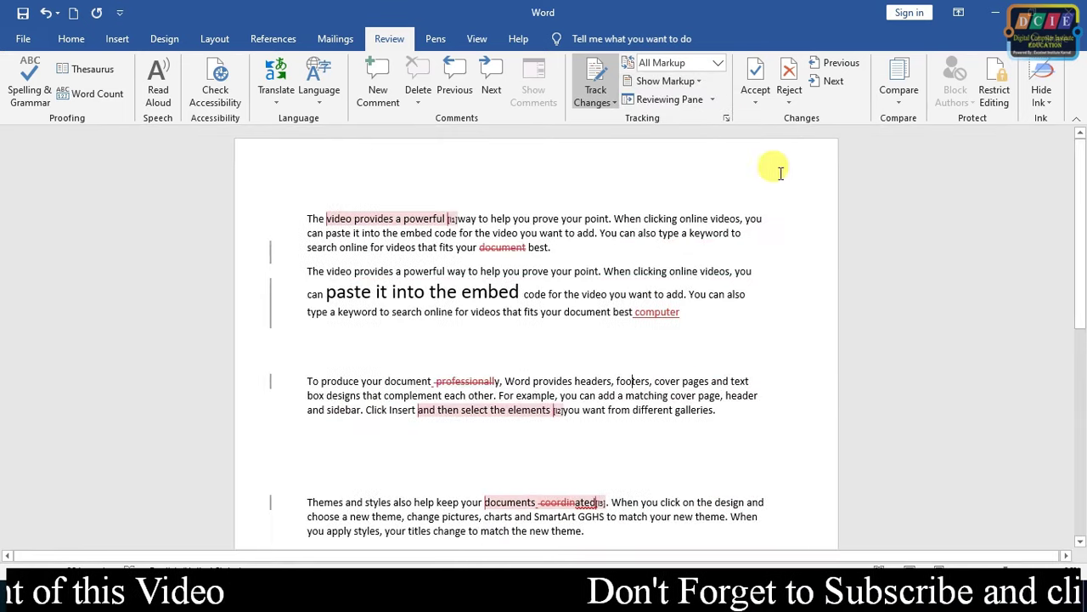
click(695, 80)
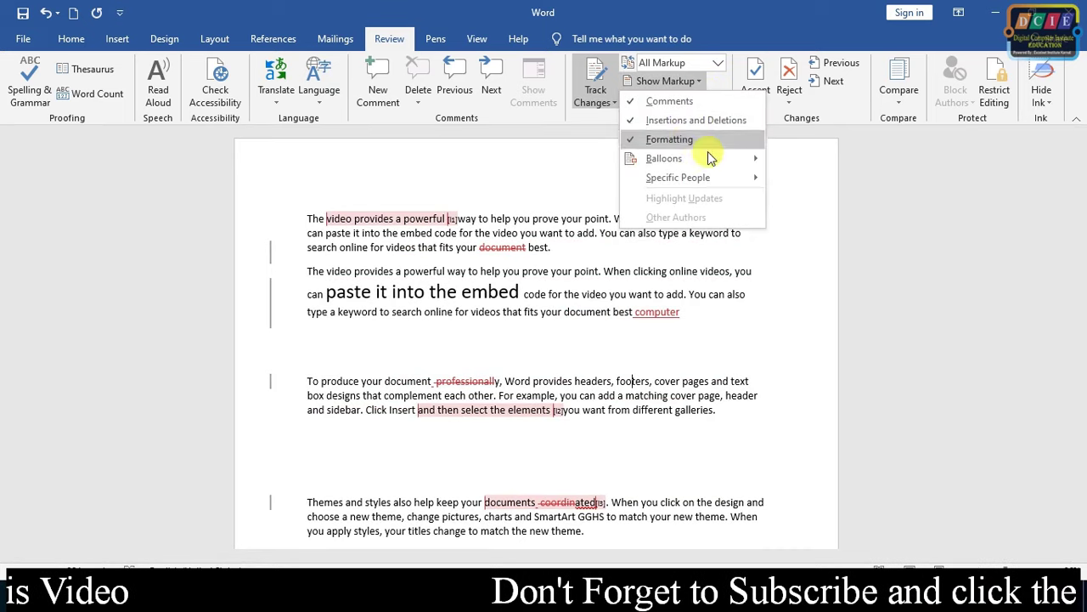
mouse_move(722, 159)
click(817, 177)
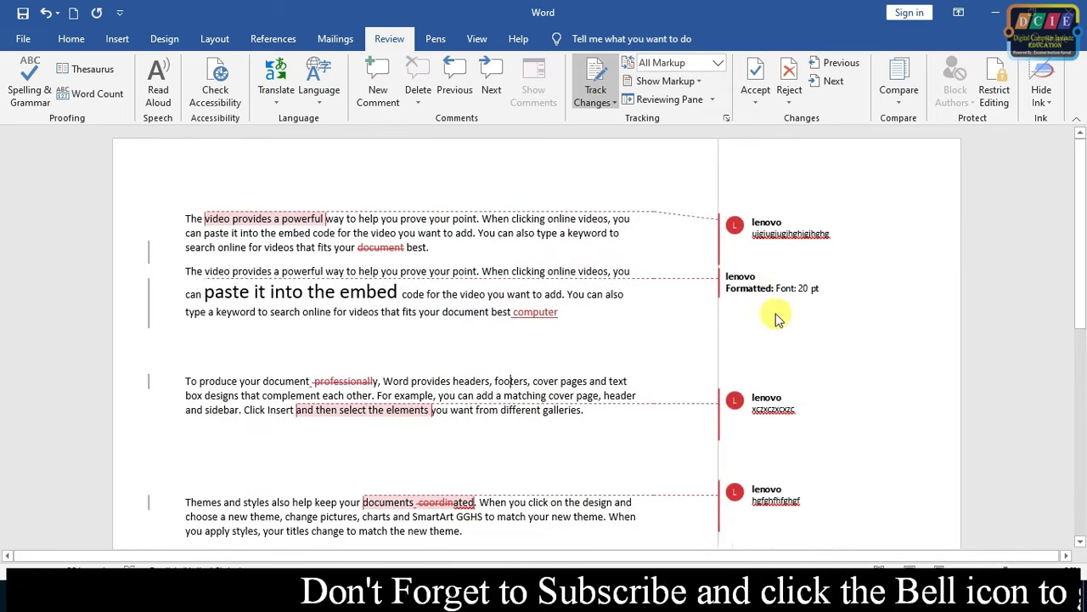
Reopen the Show Markup list, then bring up the Display for Review view choices
click(694, 81)
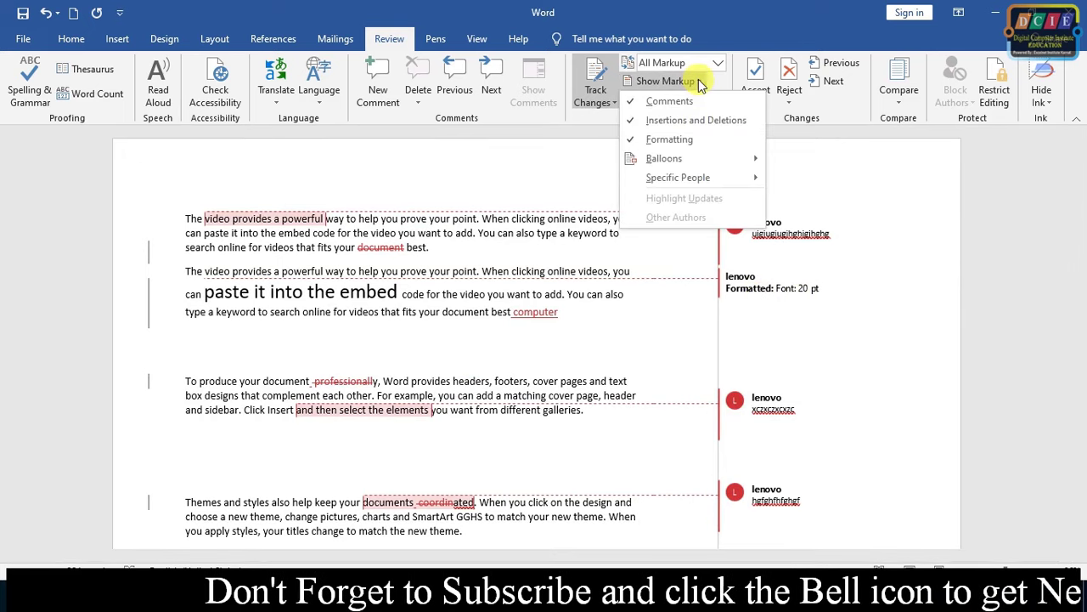
mouse_move(739, 158)
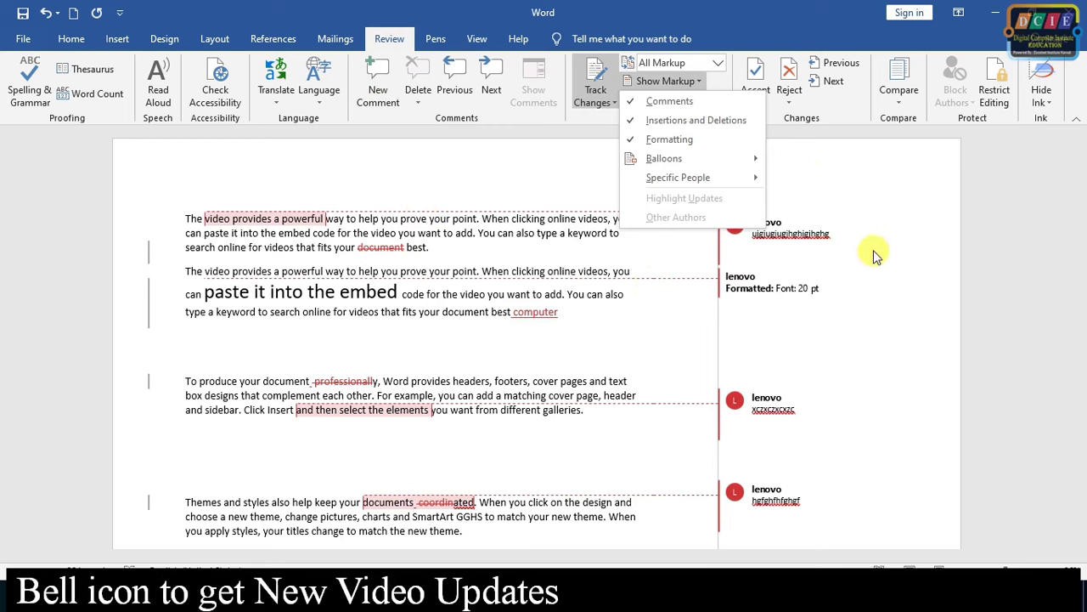
click(878, 190)
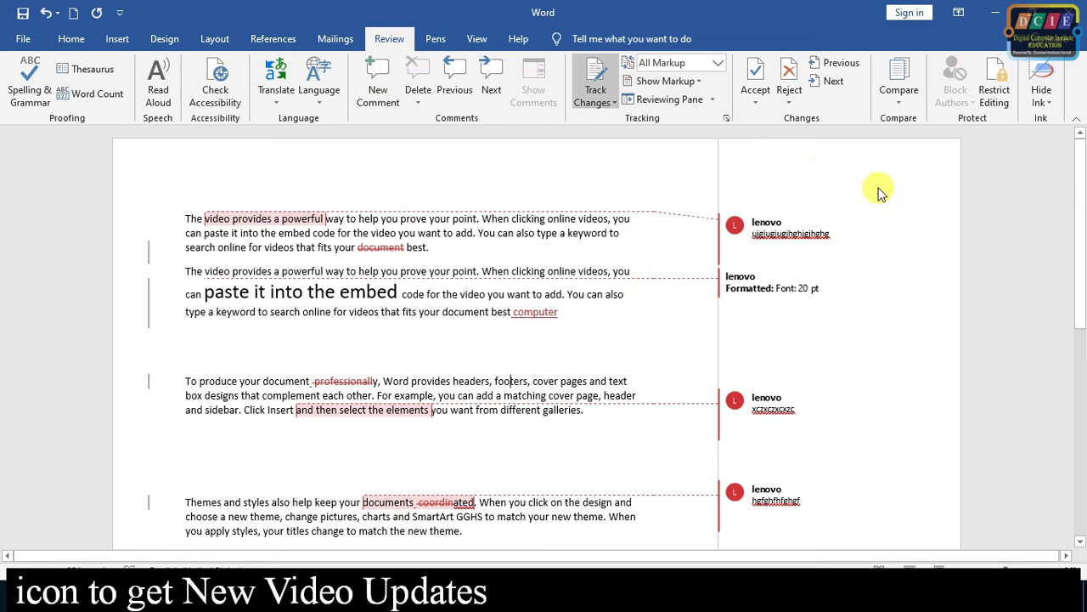
click(700, 82)
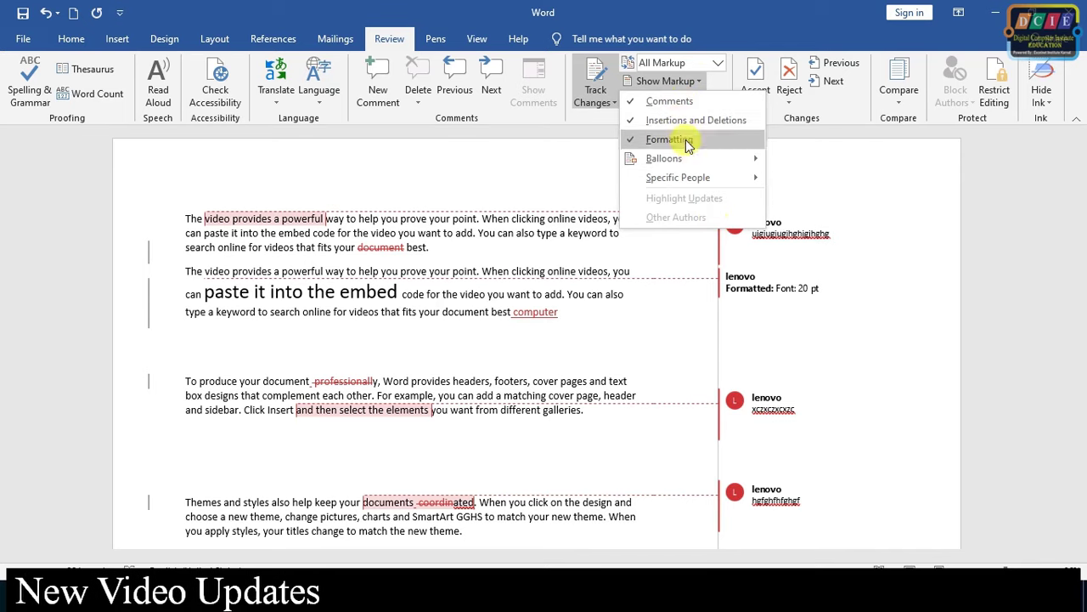
click(722, 63)
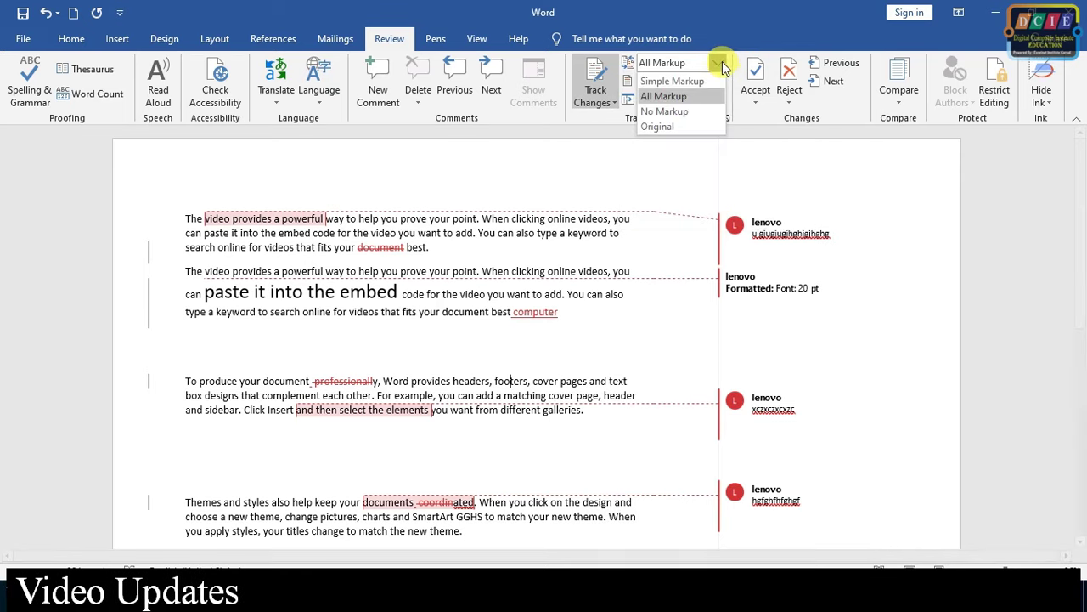
click(686, 125)
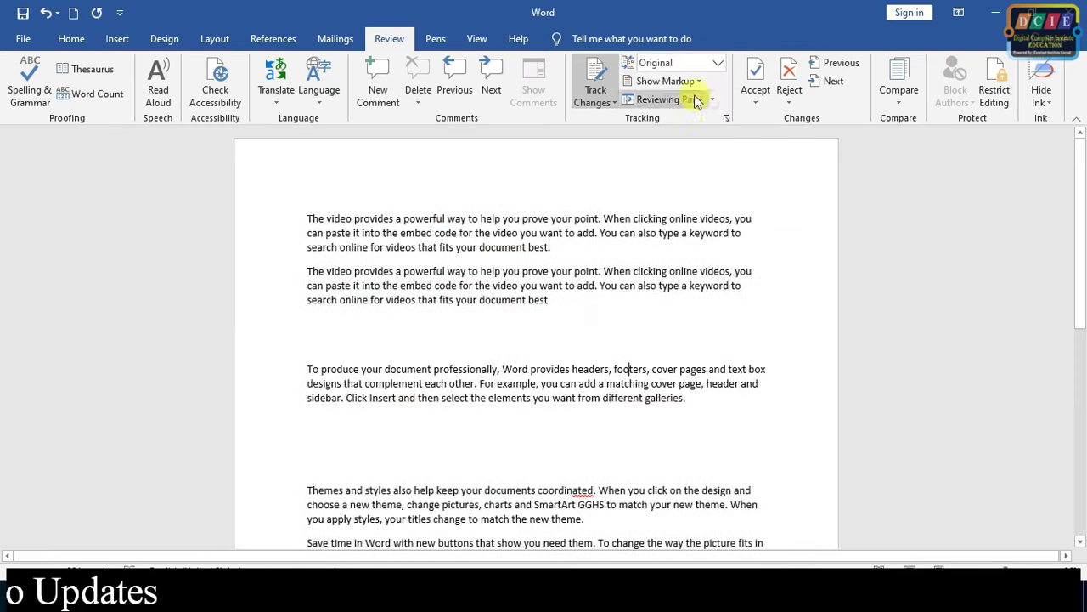
click(718, 63)
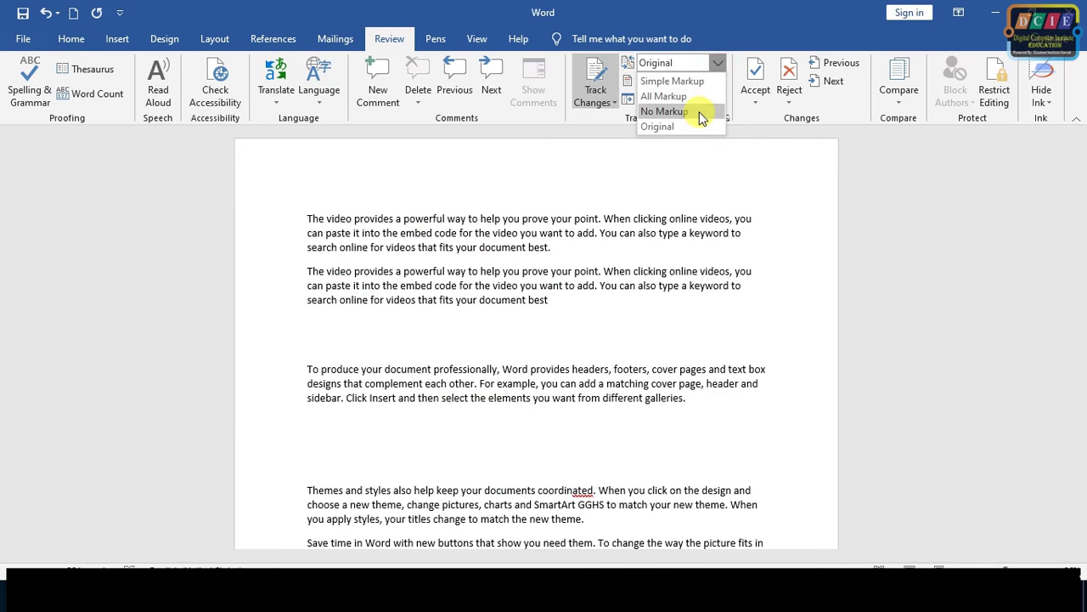
click(699, 112)
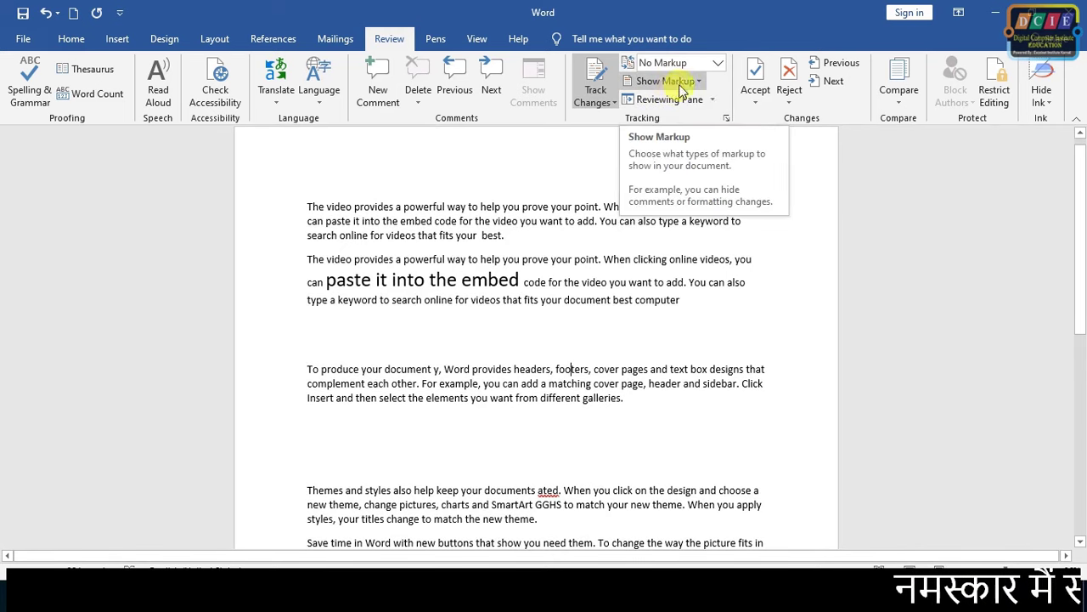
click(702, 81)
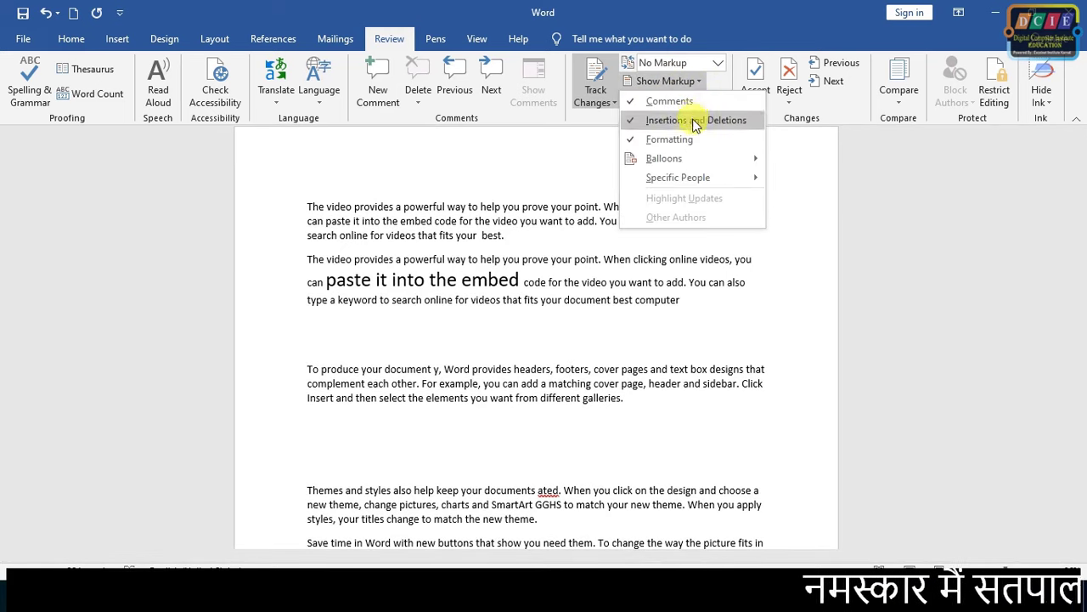
click(832, 112)
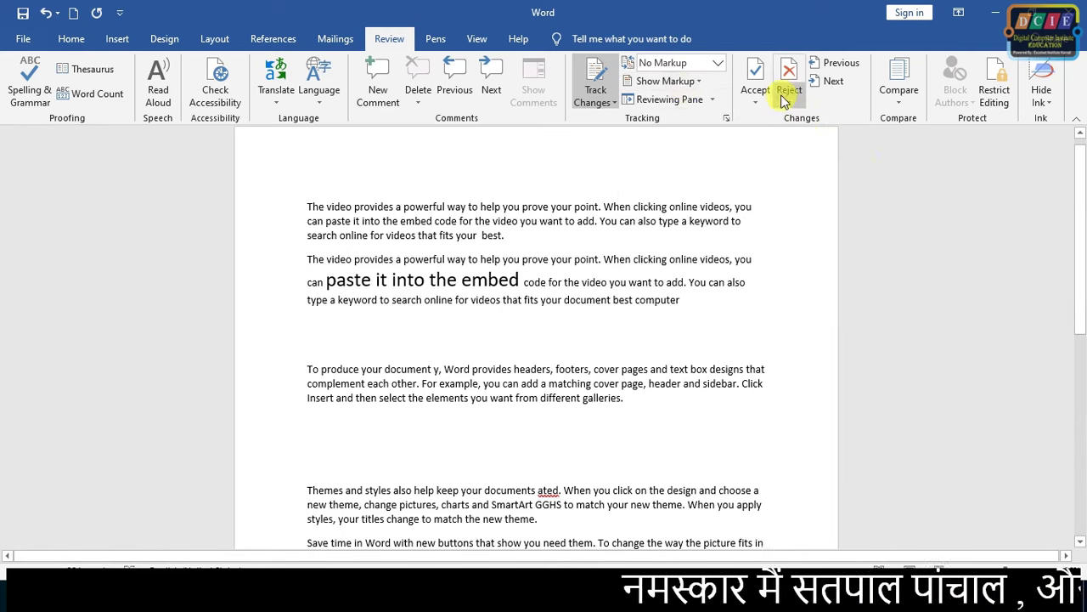
click(599, 85)
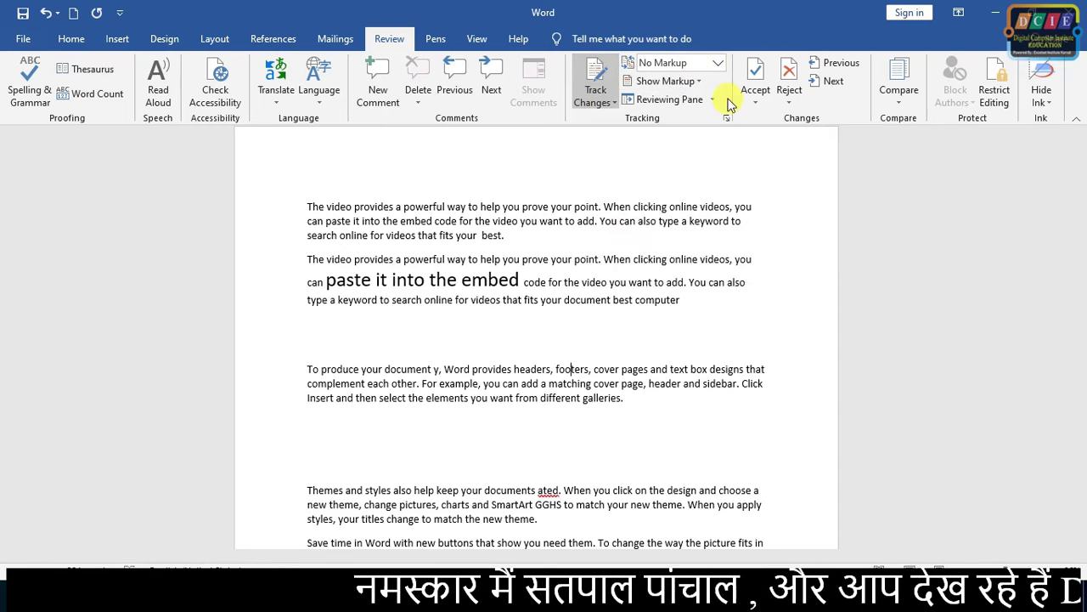
click(684, 82)
click(717, 63)
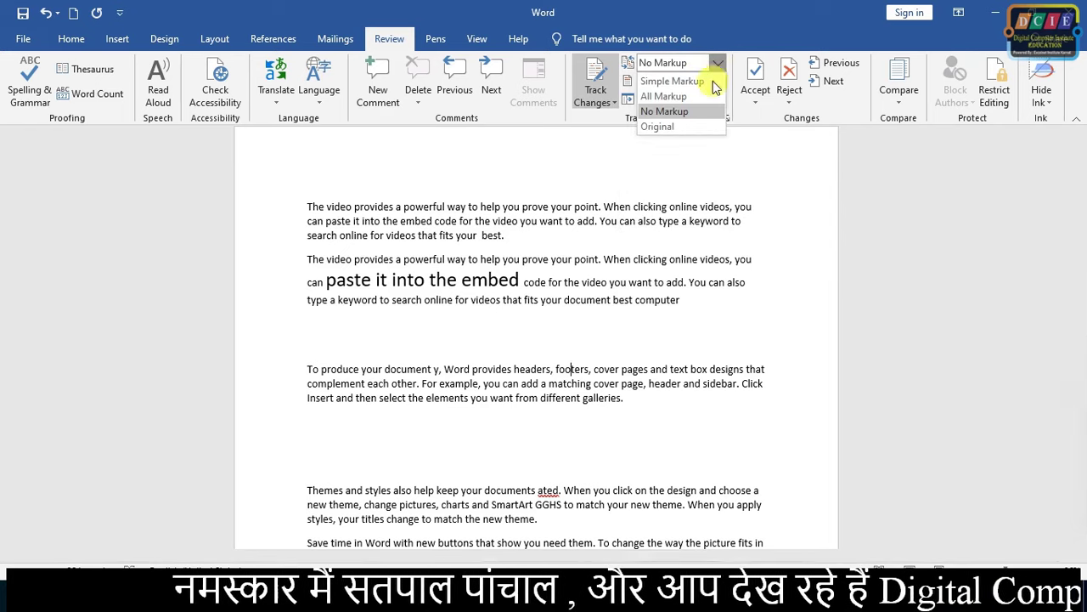
click(702, 109)
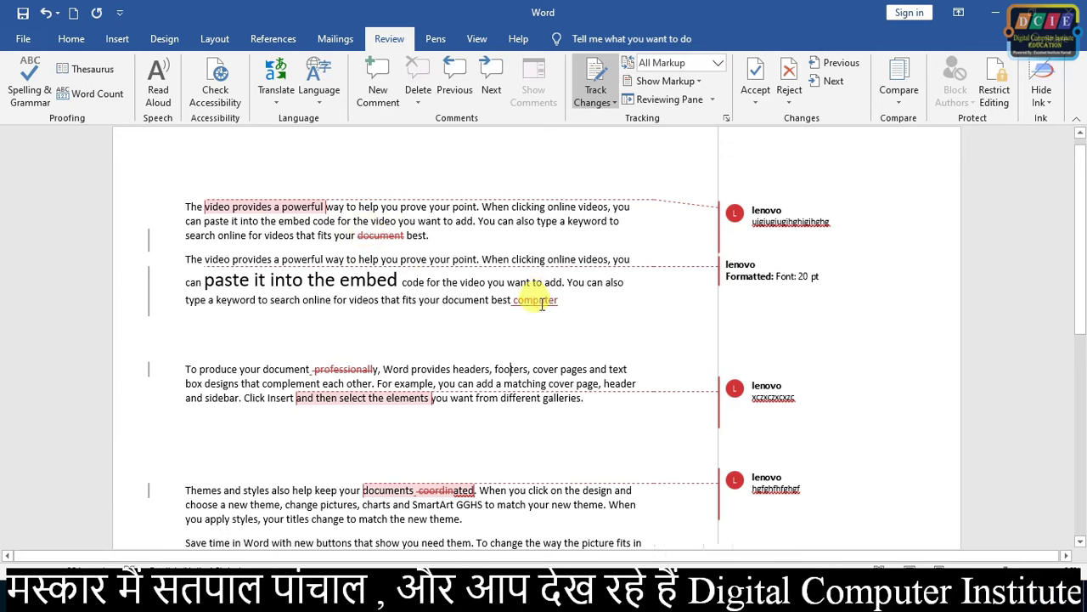
Look through the Accept and Reject options without applying any change
mouse_move(543, 300)
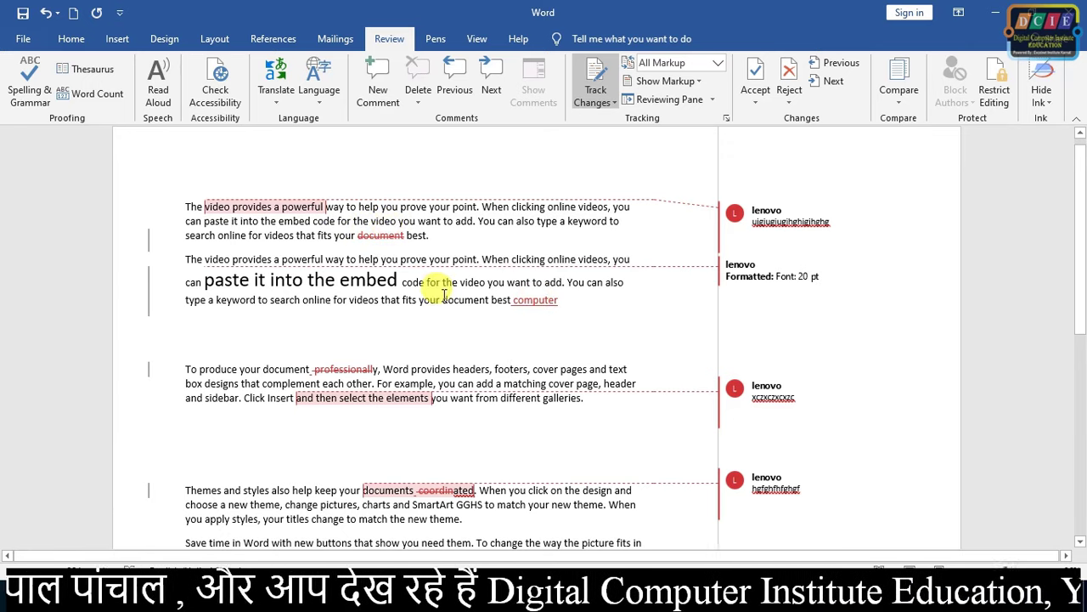
click(763, 100)
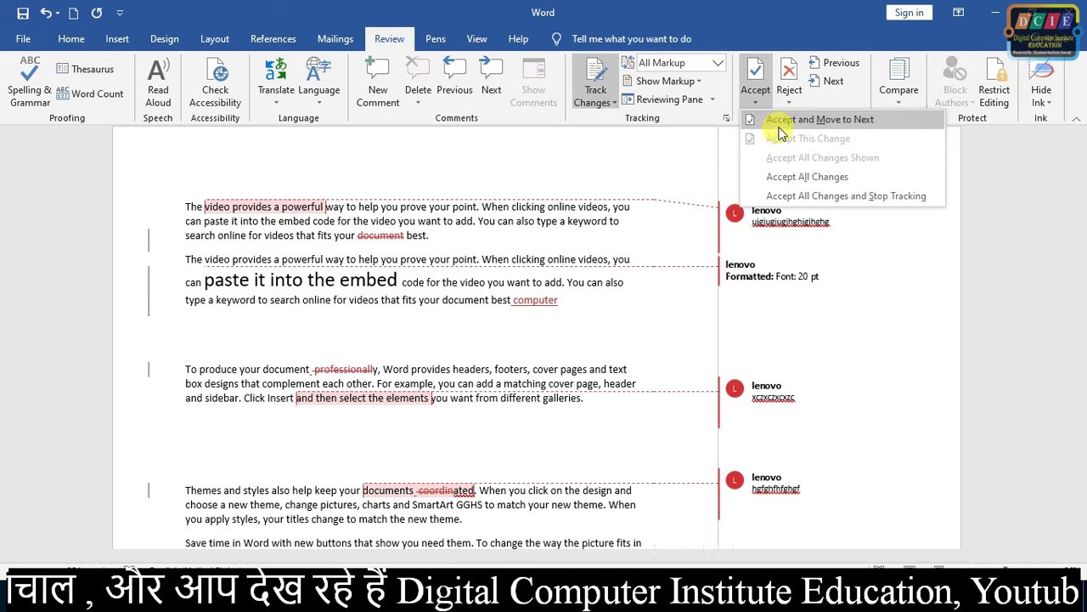
click(687, 165)
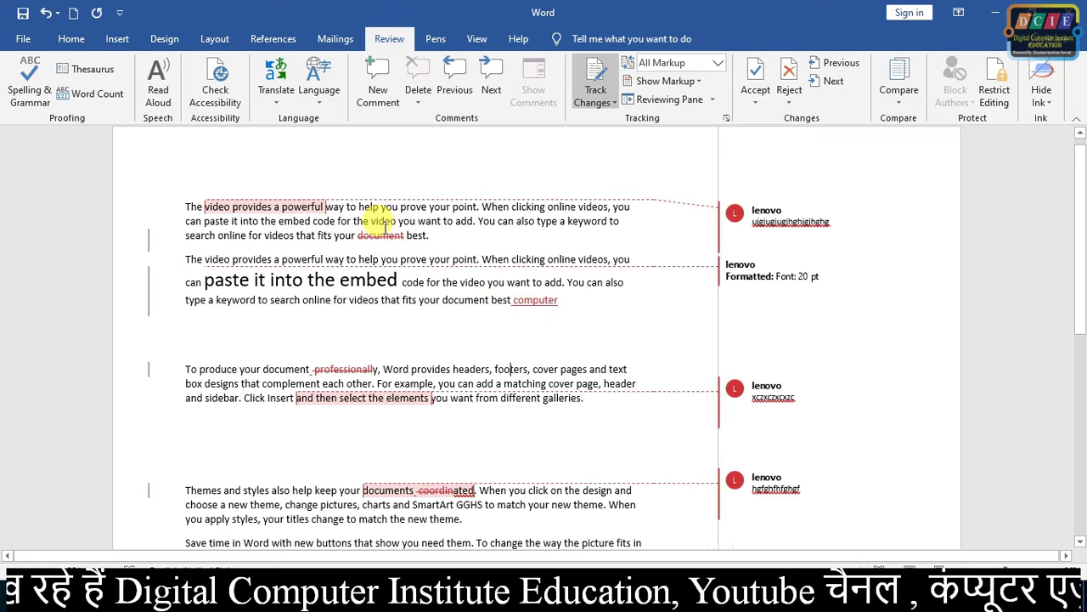
click(789, 100)
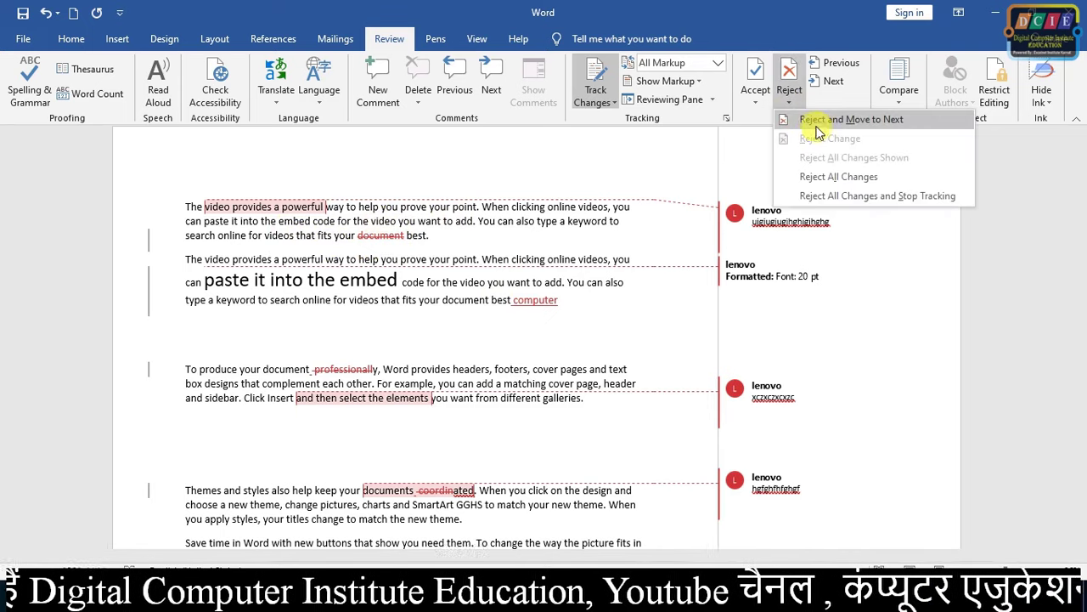
click(754, 96)
click(754, 95)
Use Accept and Move to Next repeatedly until the 'coordinated' deletion is accepted
click(775, 120)
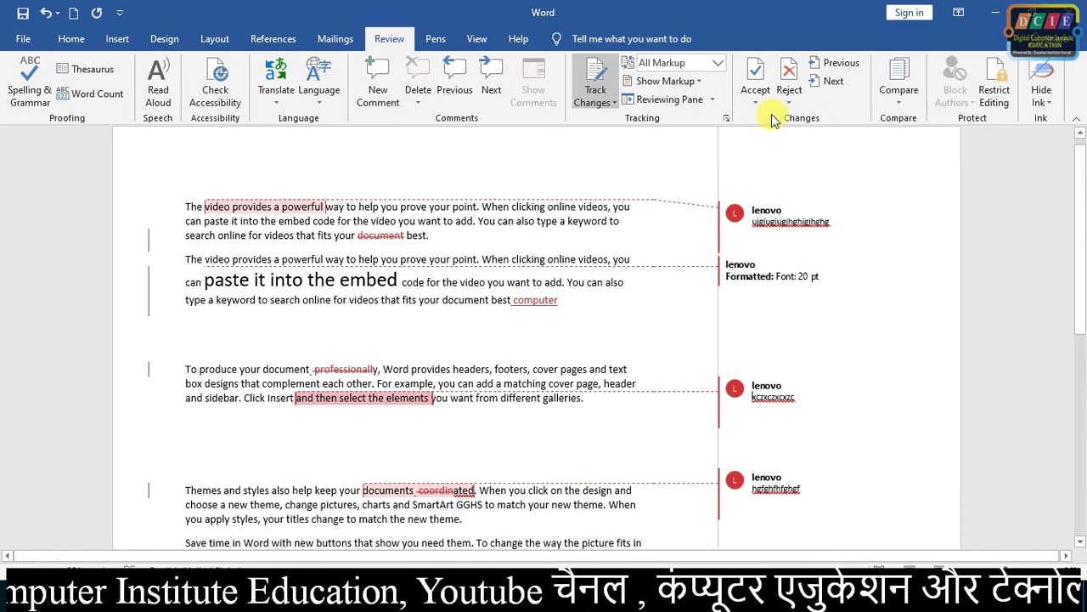
click(754, 100)
click(756, 96)
click(756, 96)
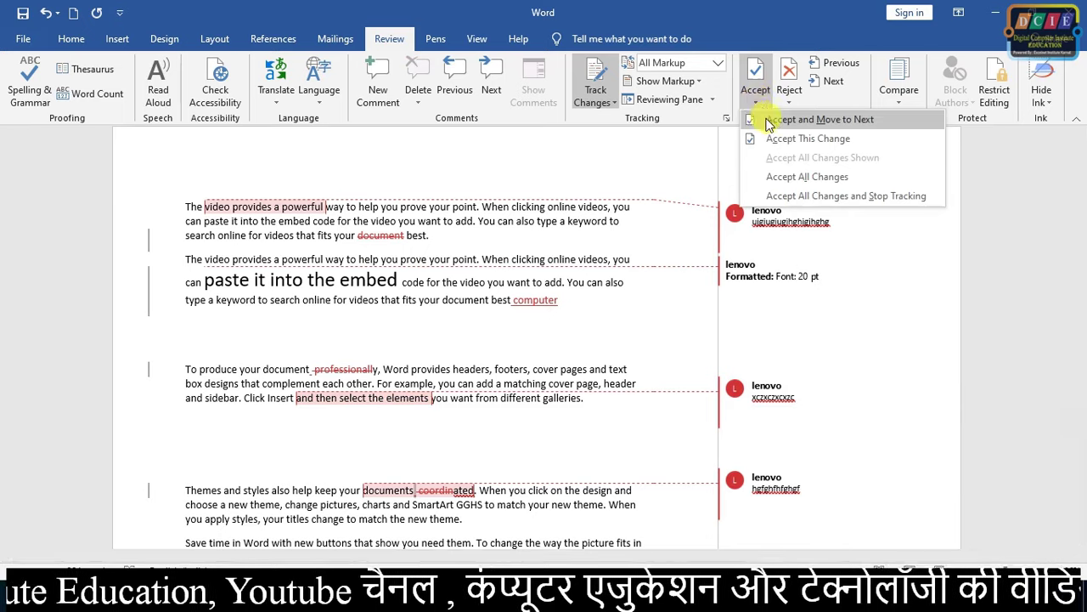
click(765, 118)
click(756, 97)
click(764, 119)
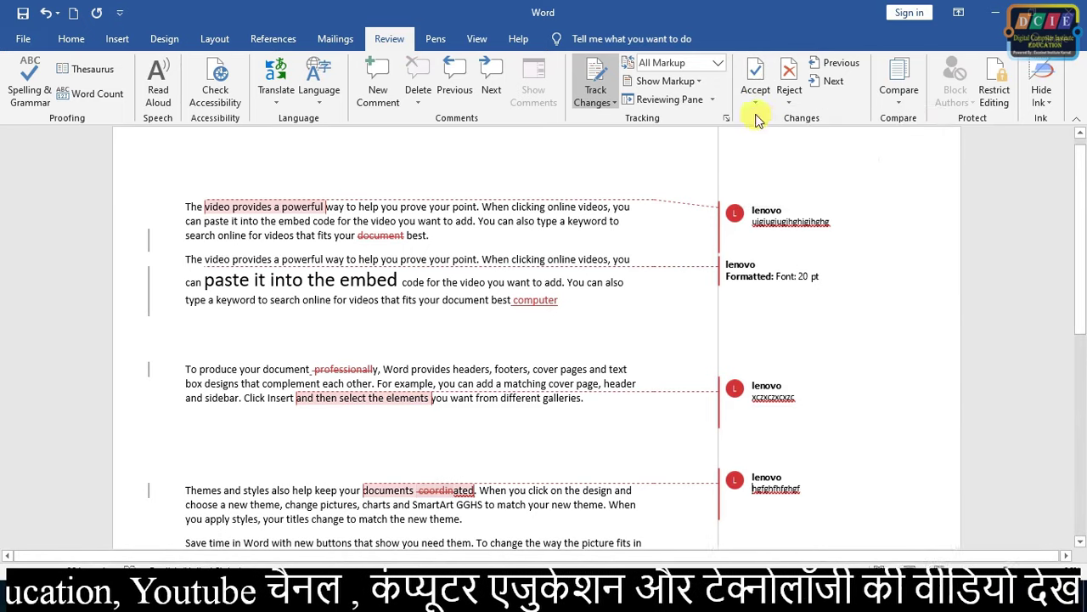
click(756, 100)
click(769, 119)
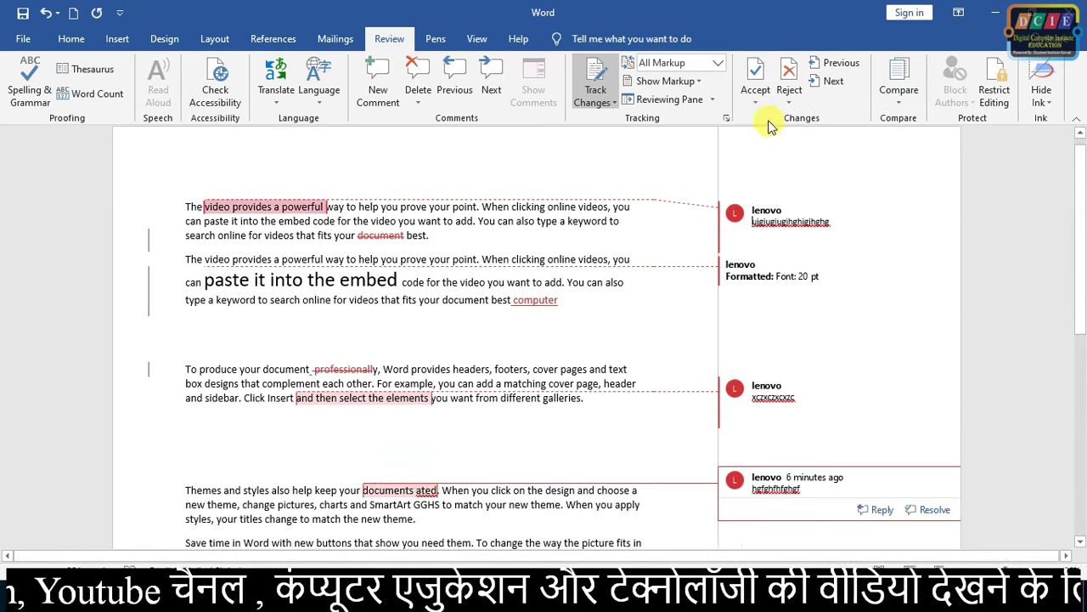
Accept the 'document' deletion and the font size change, then undo the accepted changes
click(757, 96)
click(769, 117)
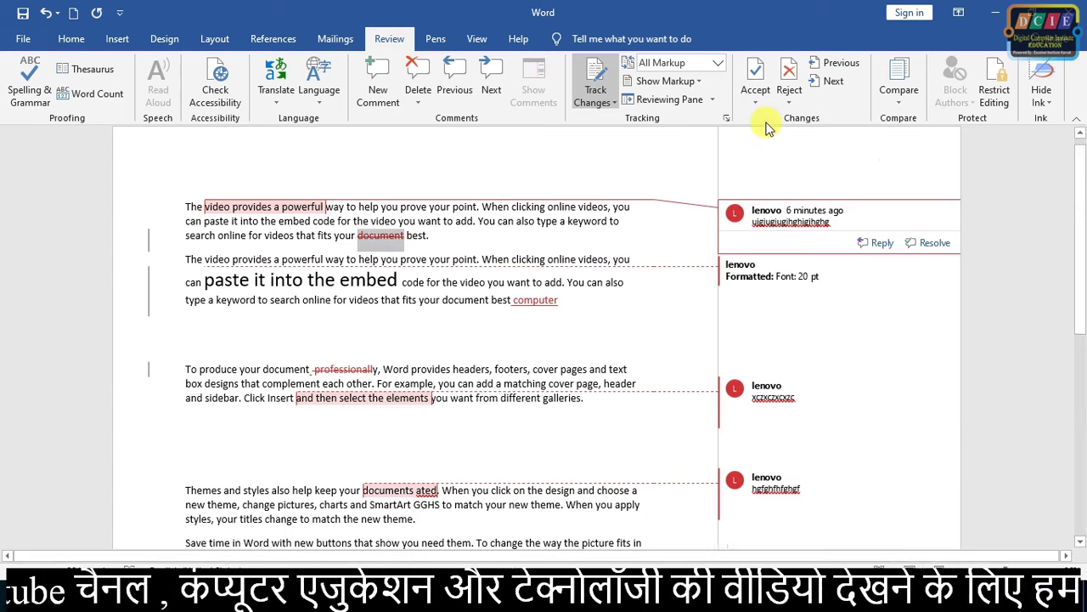
click(757, 96)
click(768, 119)
click(757, 96)
click(773, 120)
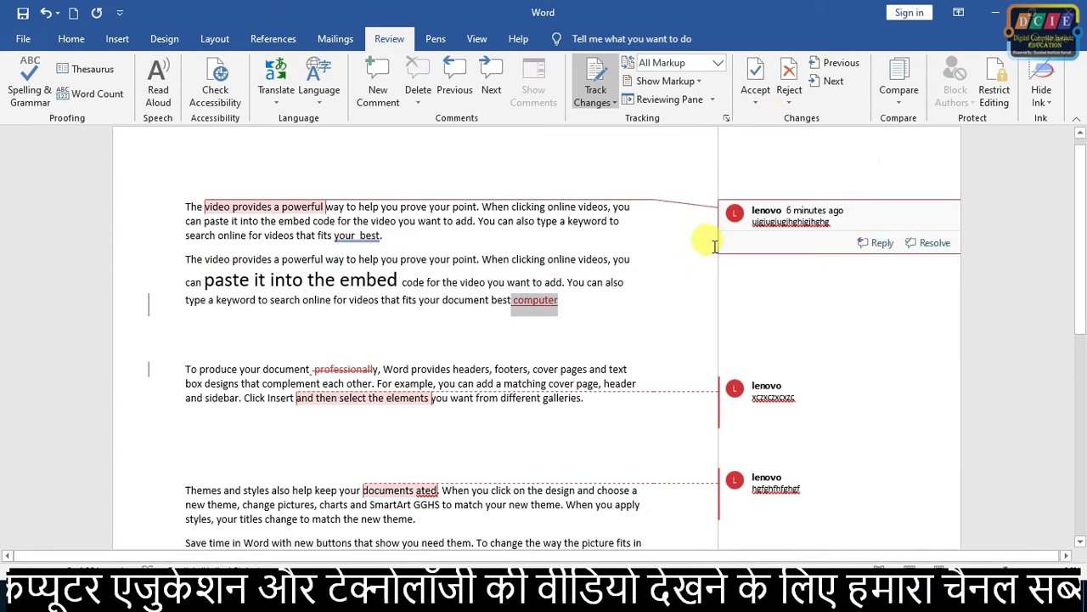
key(ctrl+z)
key(ctrl+z)
key(ctrl+z)
key(ctrl+z)
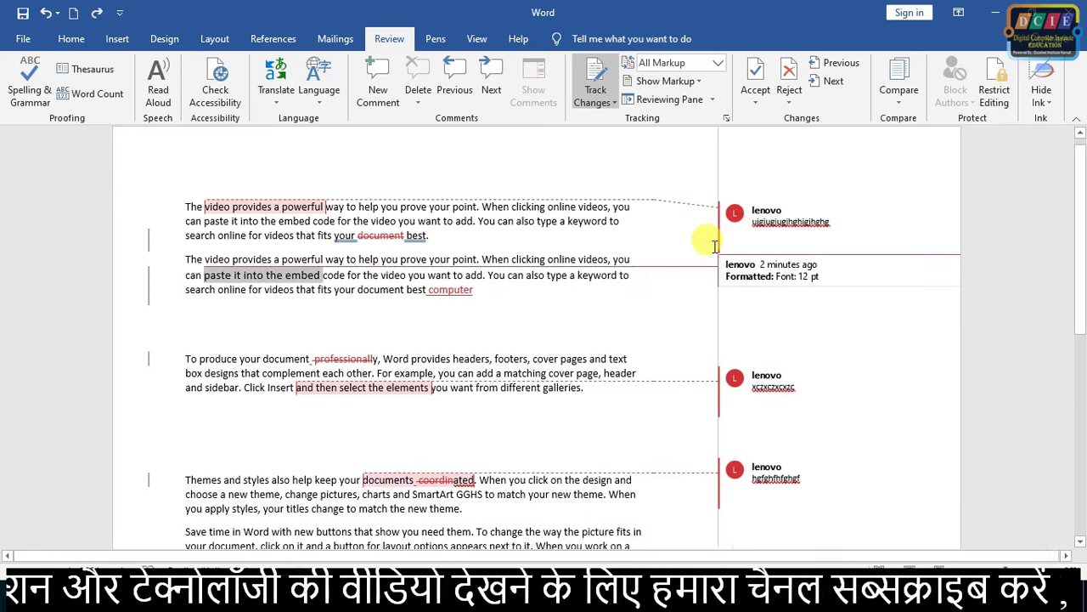
Reject the 20 pt formatting, inserted 'computer' and all remaining changes and comments until none remain
click(726, 210)
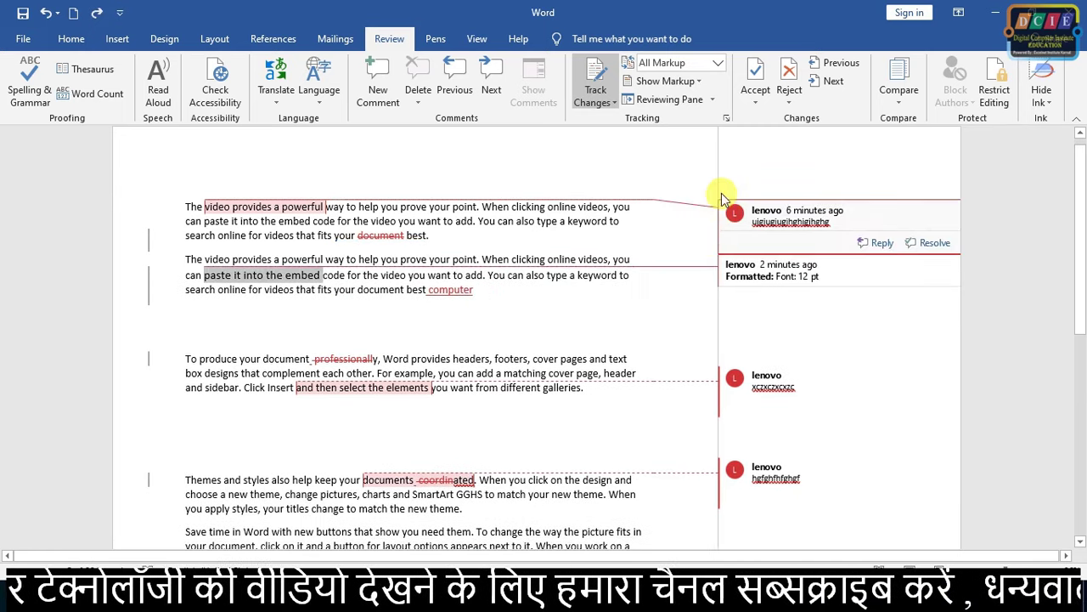
click(787, 89)
click(789, 85)
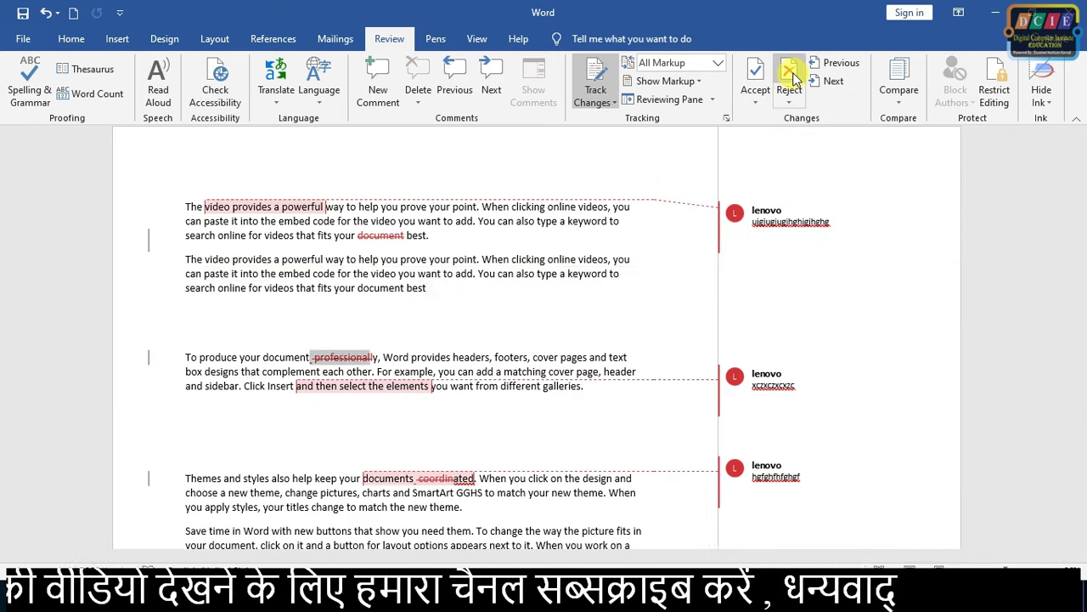
click(790, 74)
click(790, 75)
click(790, 74)
click(790, 75)
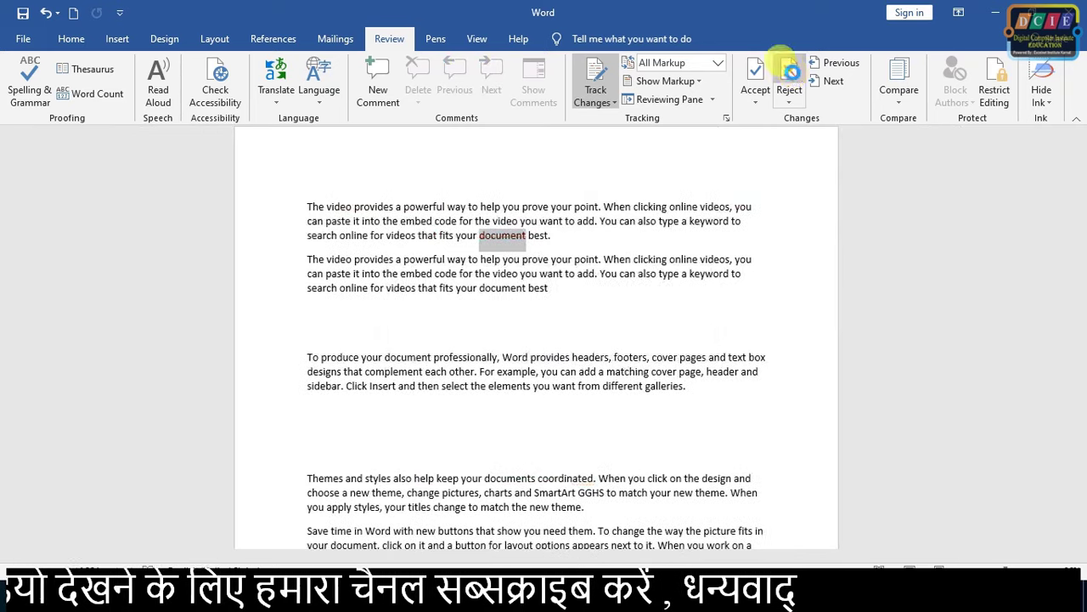
click(790, 73)
click(565, 345)
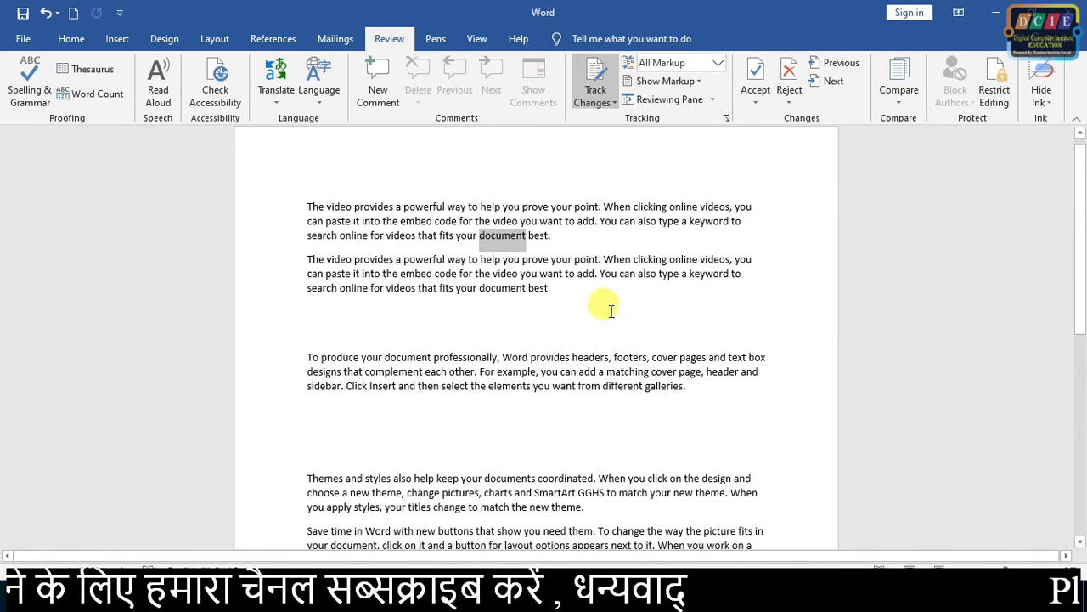
click(613, 308)
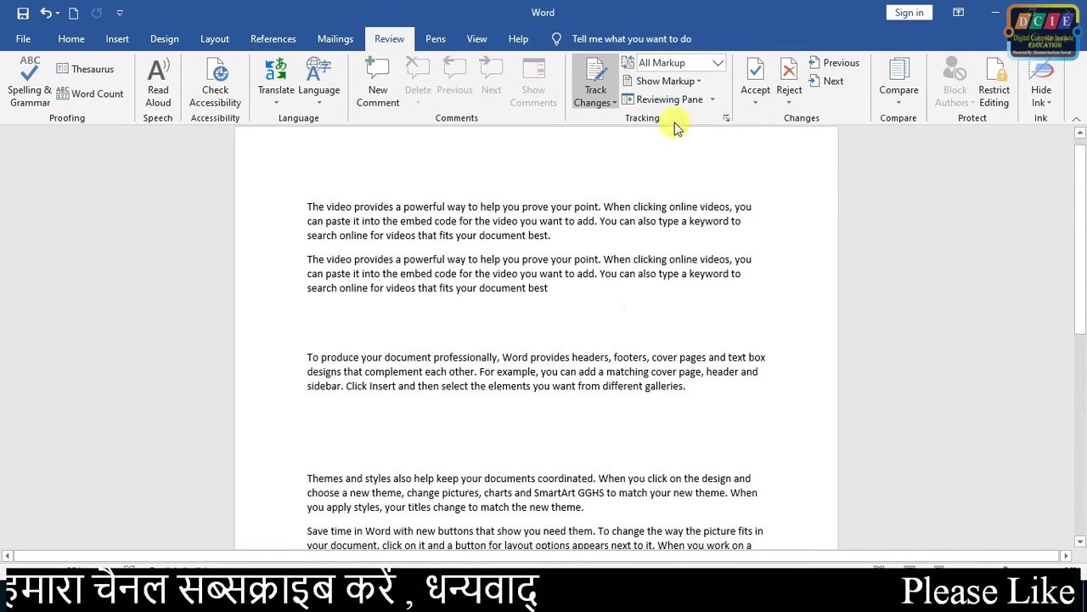
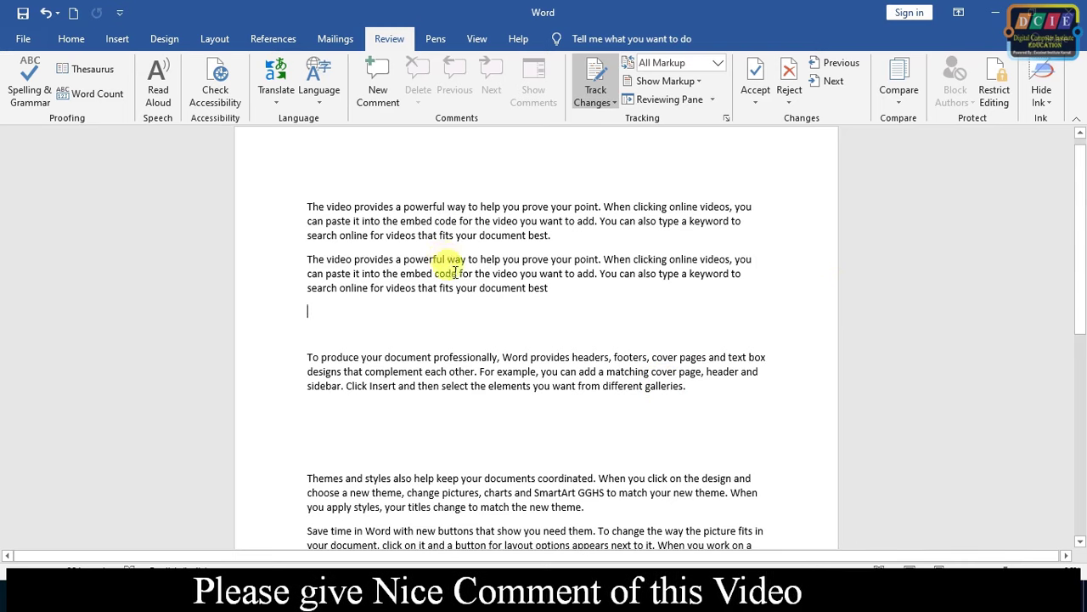
Start saving the document under a new name in the Documents folder on This PC
scroll(455, 272, down, 3)
scroll(456, 284, down, 6)
scroll(464, 287, up, 3)
scroll(462, 286, down, 3)
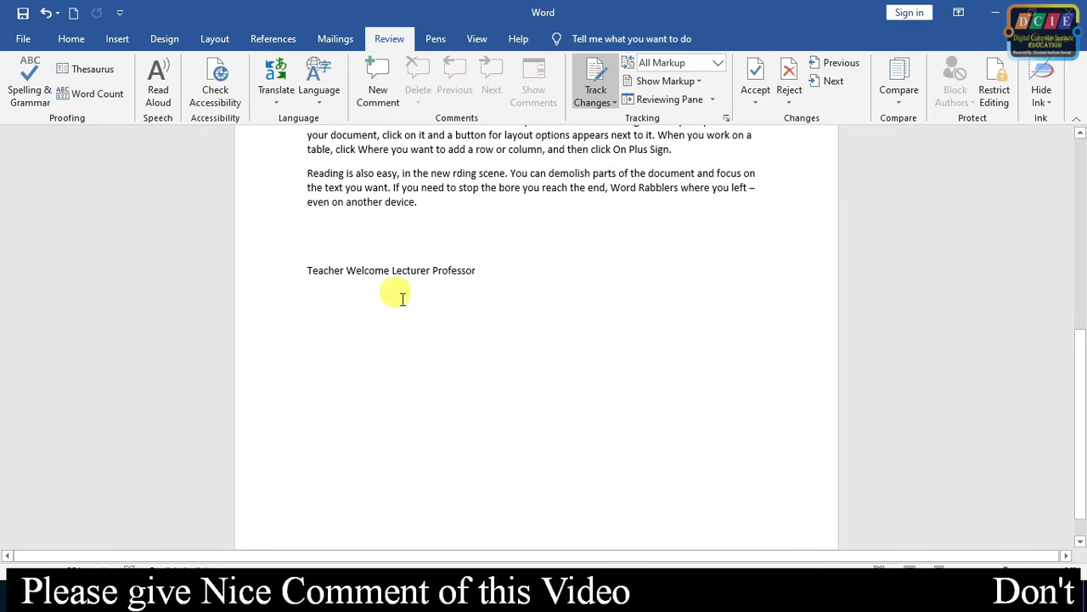
scroll(383, 289, up, 8)
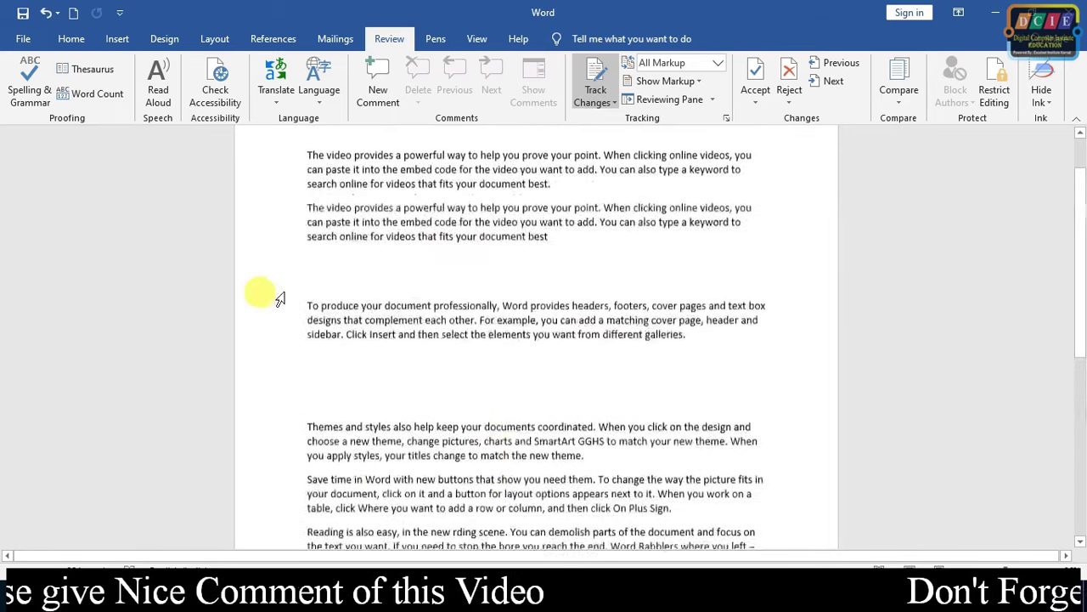
click(23, 38)
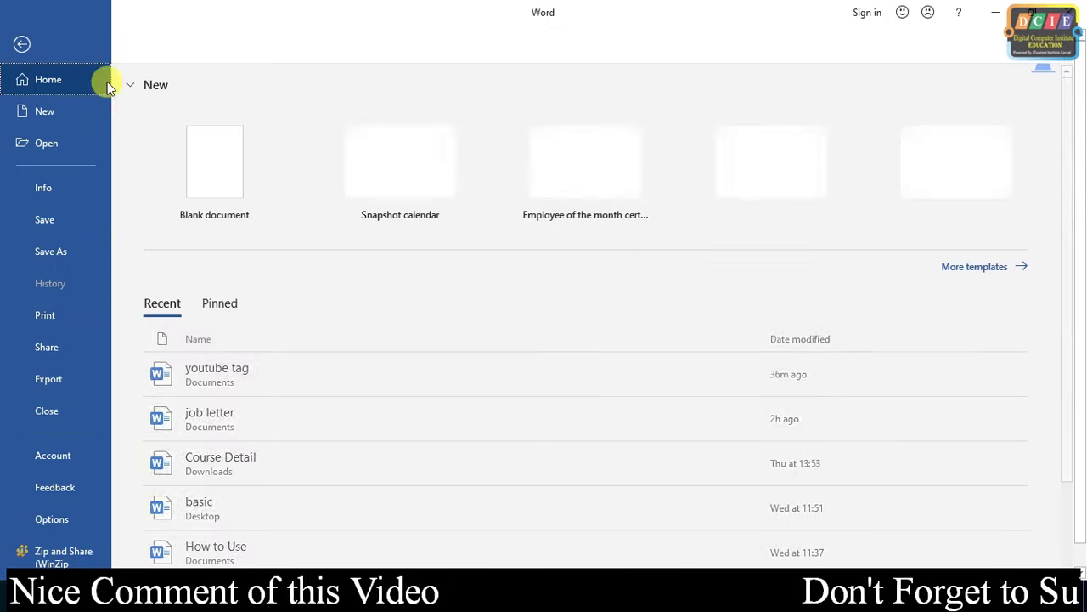
click(75, 217)
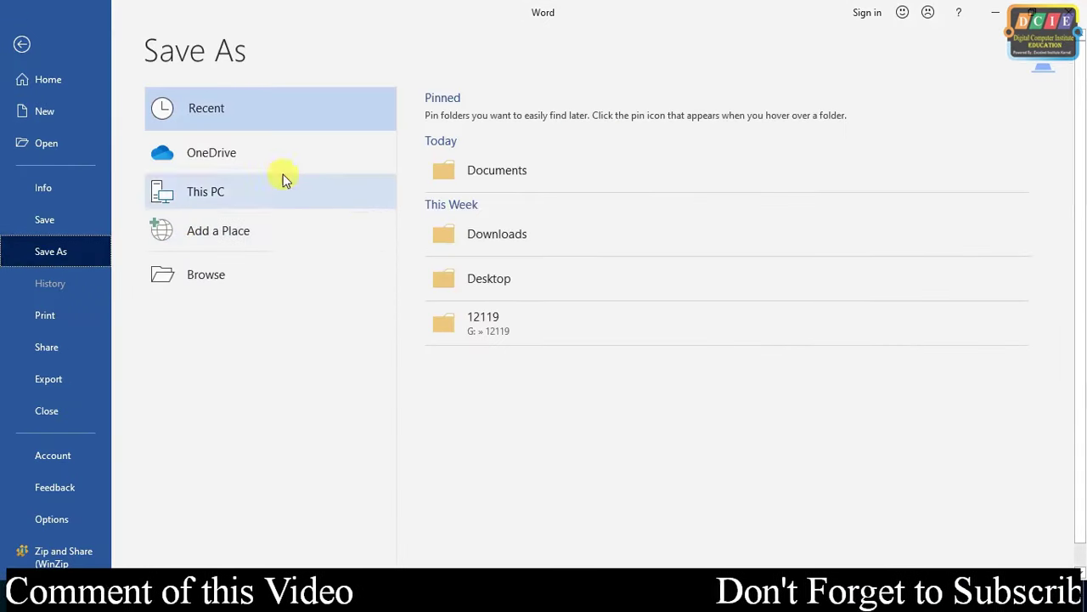
click(237, 201)
click(525, 177)
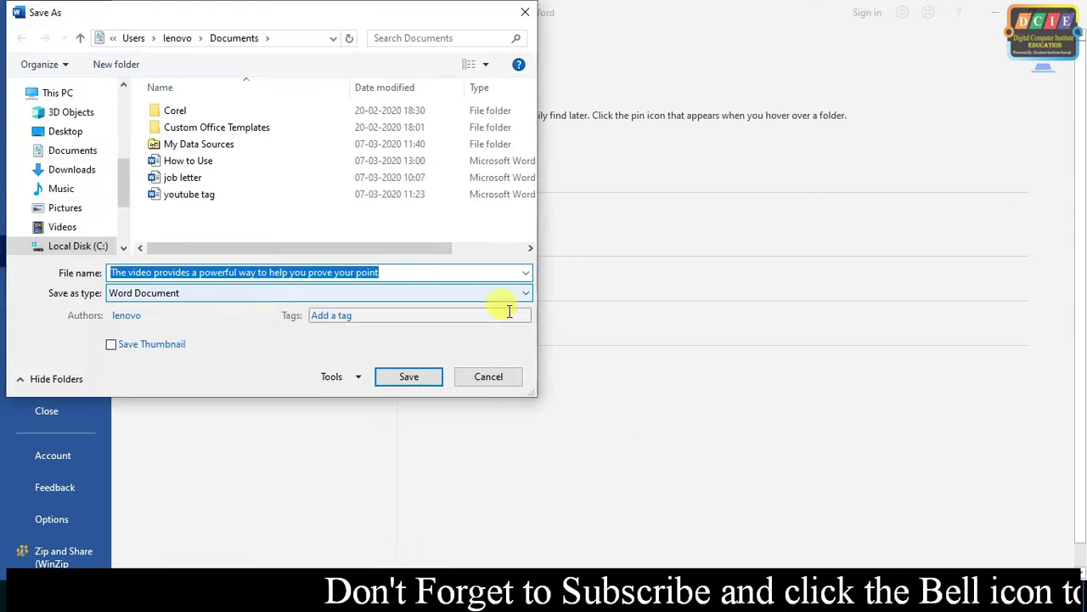
Replace the suggested file name with doc1 and save it
key(BackSpace)
text(do)
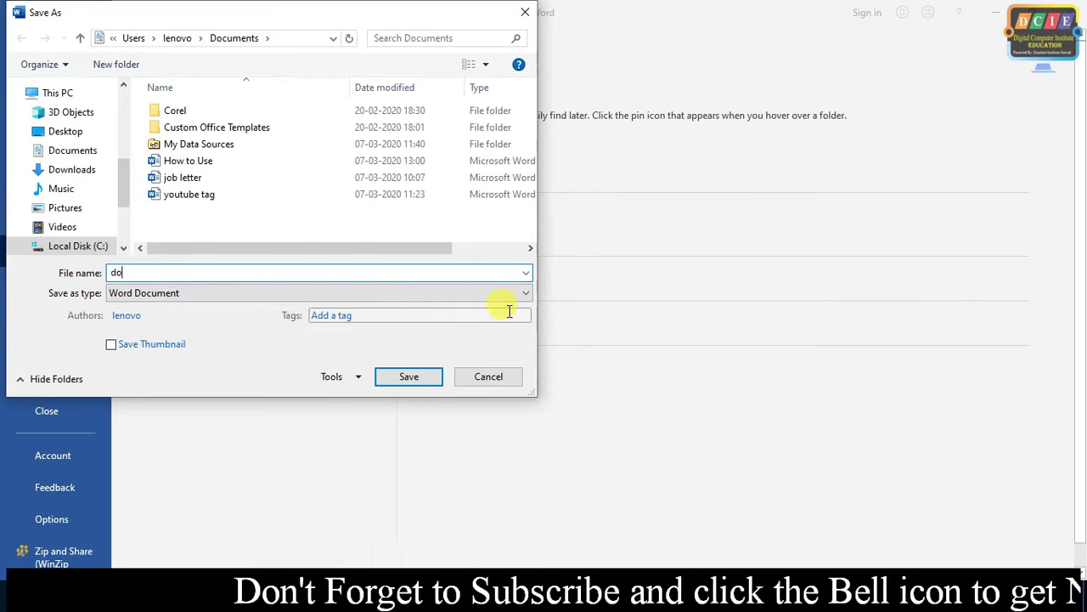
text(1)
click(425, 376)
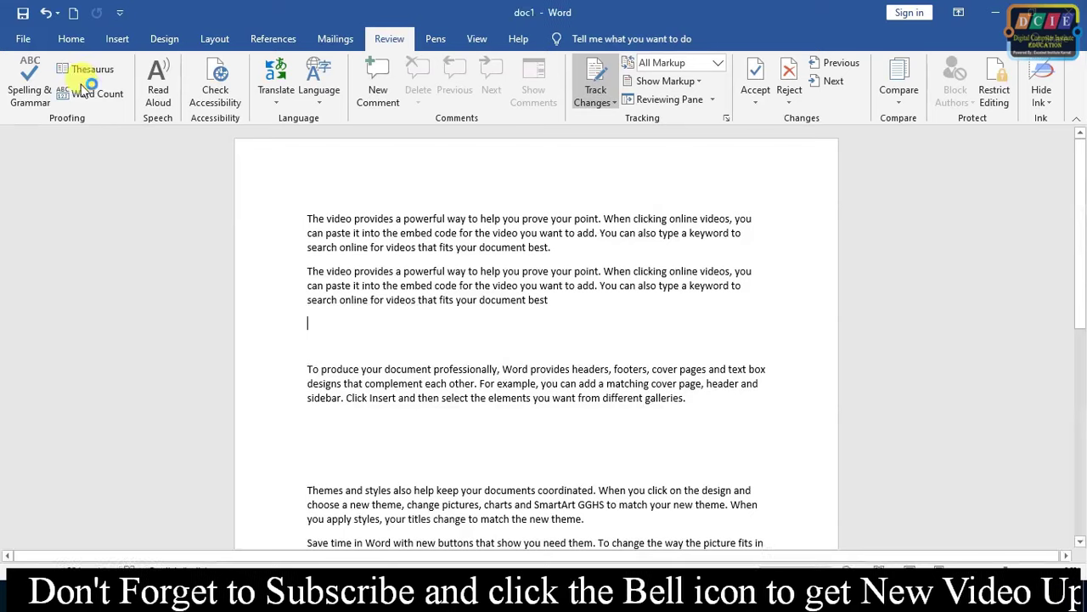
click(23, 38)
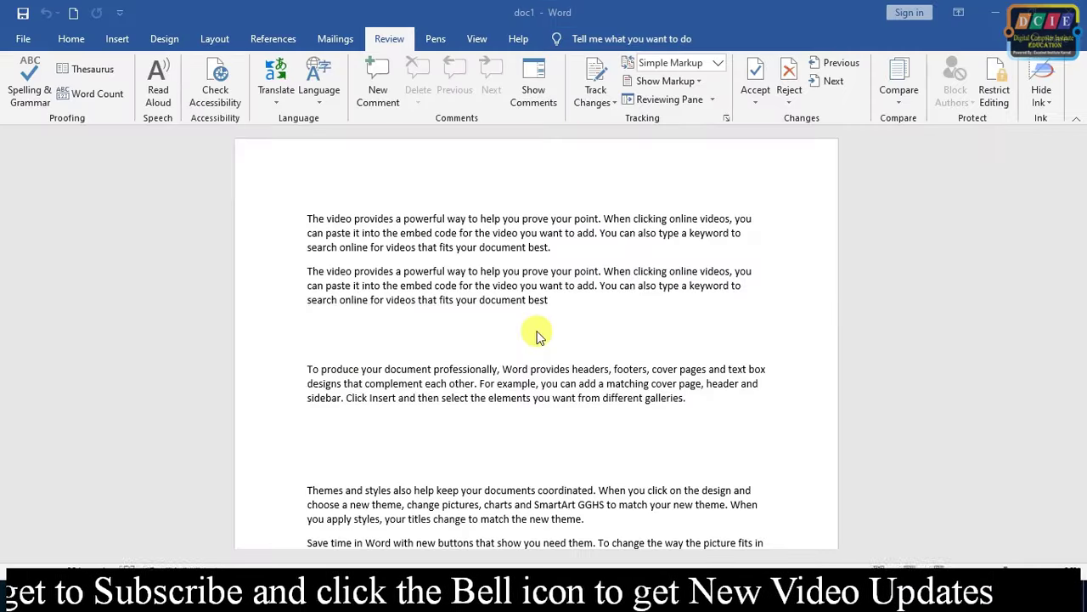
Create a new blank document filled with sample paragraphs from =rand()
key(ctrl+n)
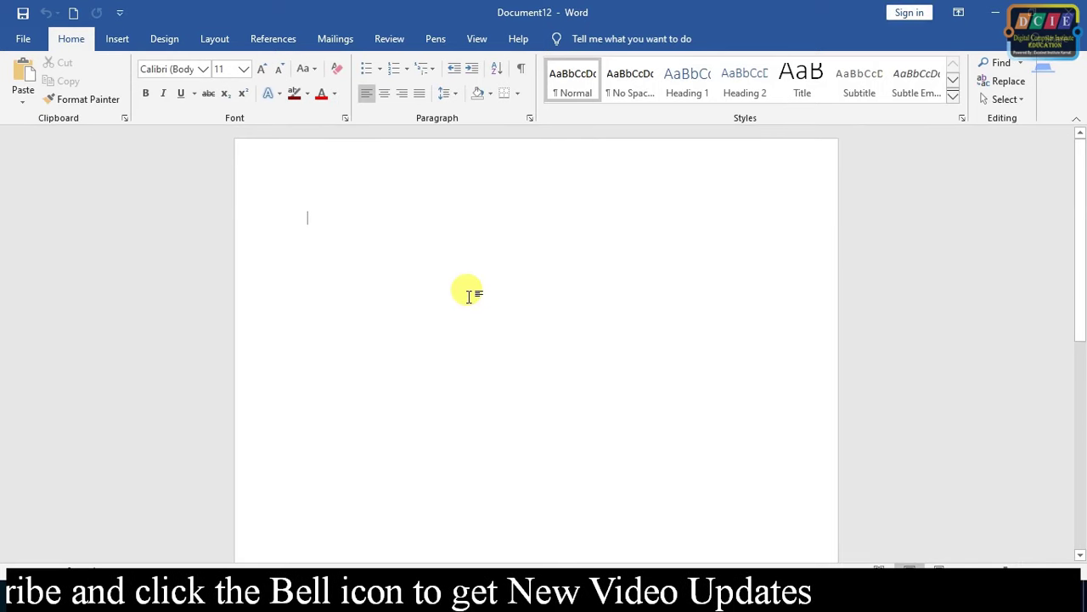
text(=rand()
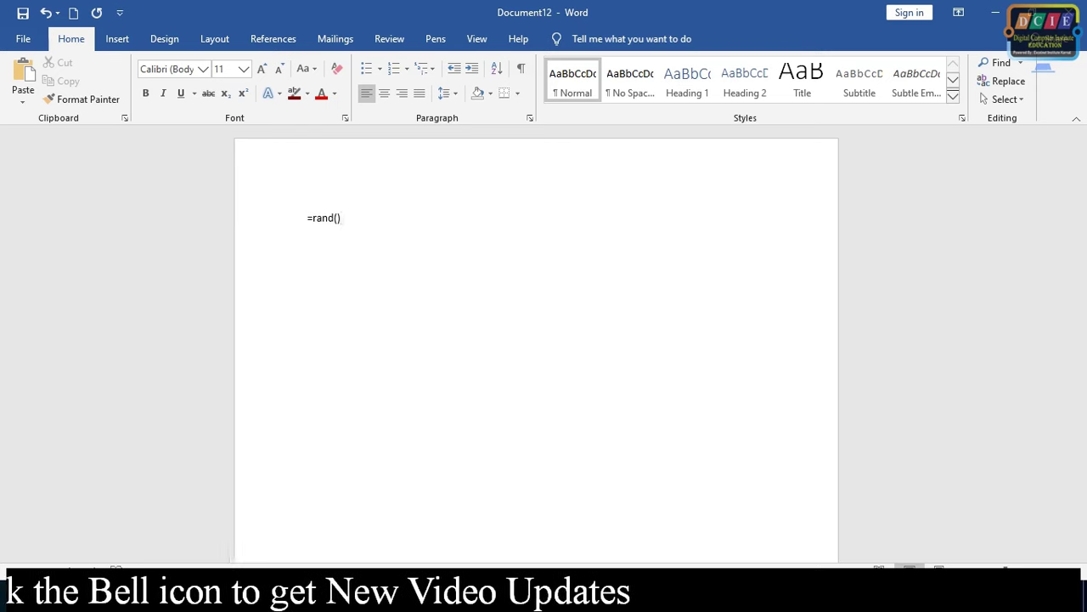
key(Return)
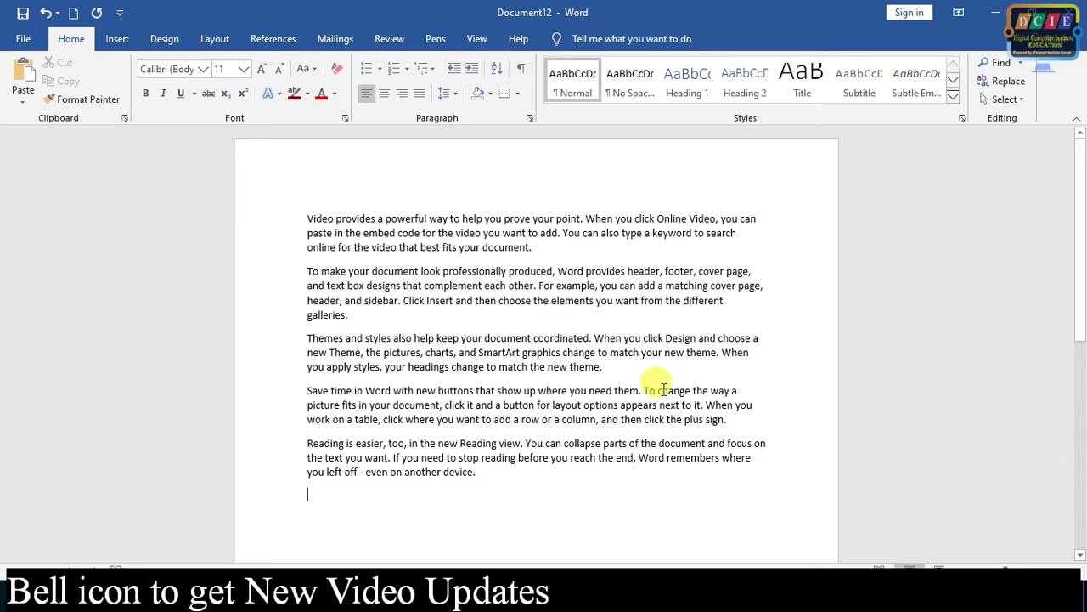
Delete the middle three paragraphs and start a new line for 'Welcome digital computer institute'
drag(711, 419, 261, 286)
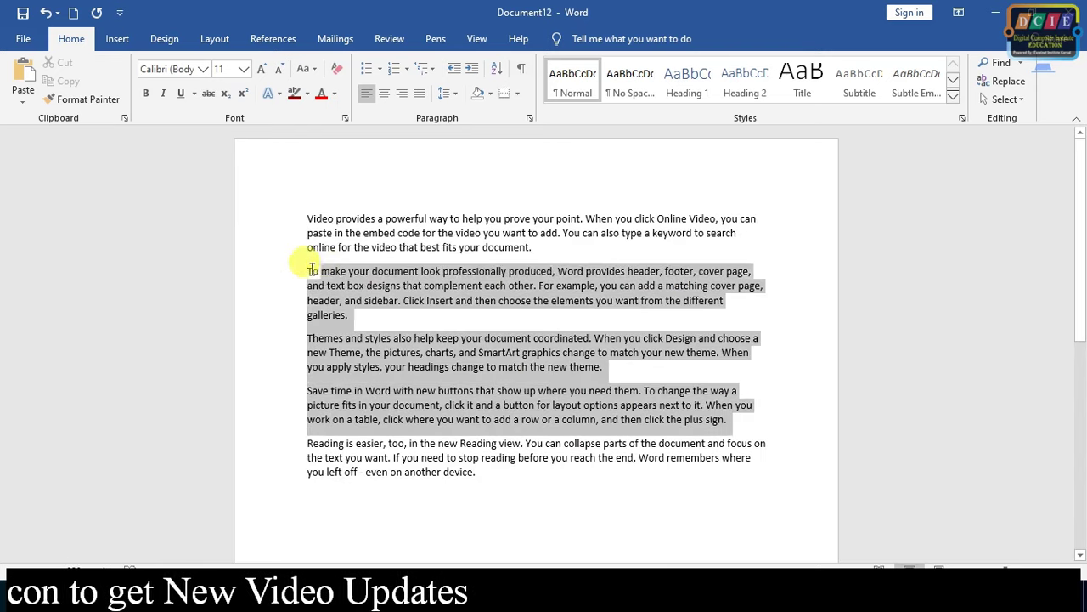
key(Delete)
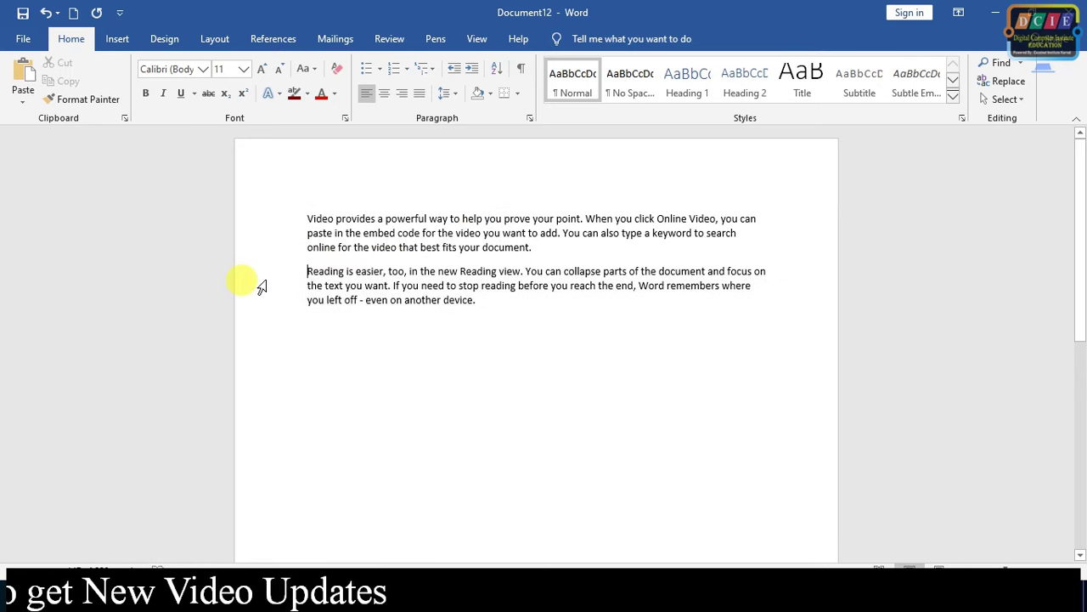
click(516, 297)
key(Return)
key(Return)
key(Return)
key(Return)
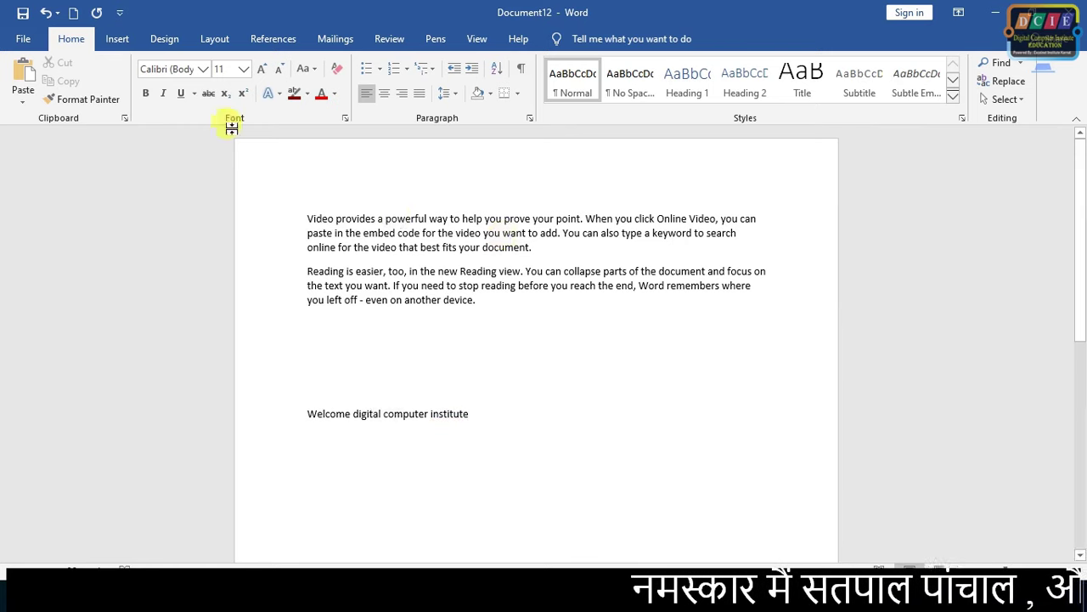
click(25, 38)
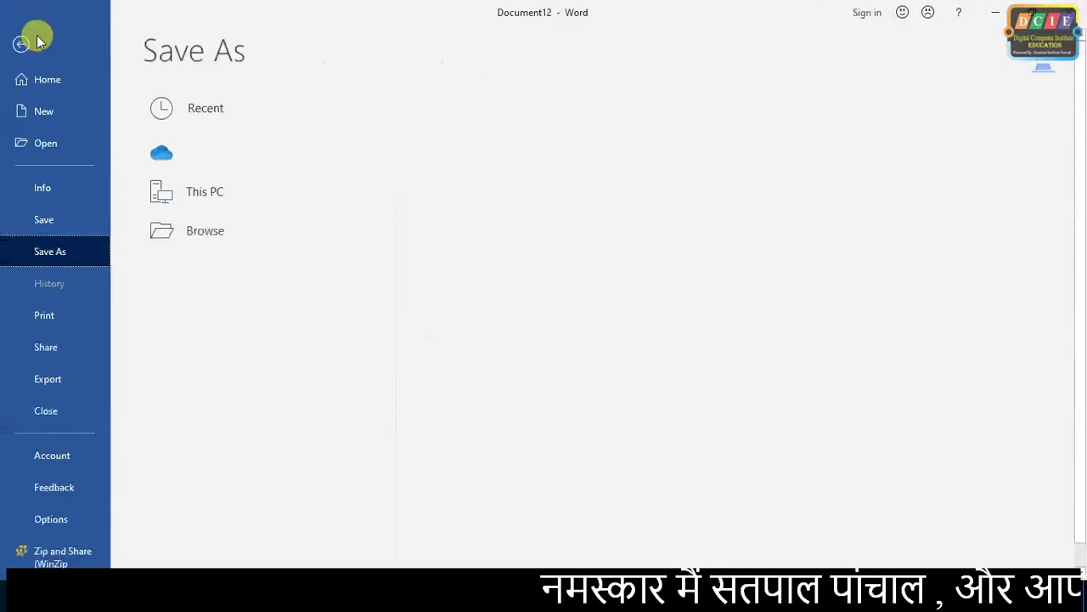
Save the edited document as doc2 in Documents, then open a new blank document
click(519, 172)
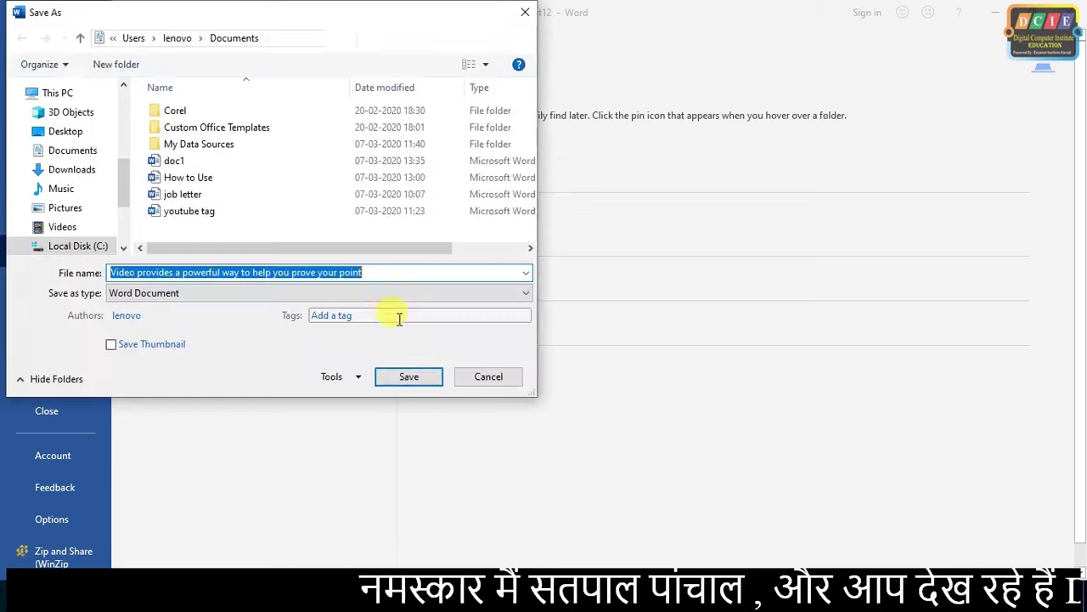
text(doc2)
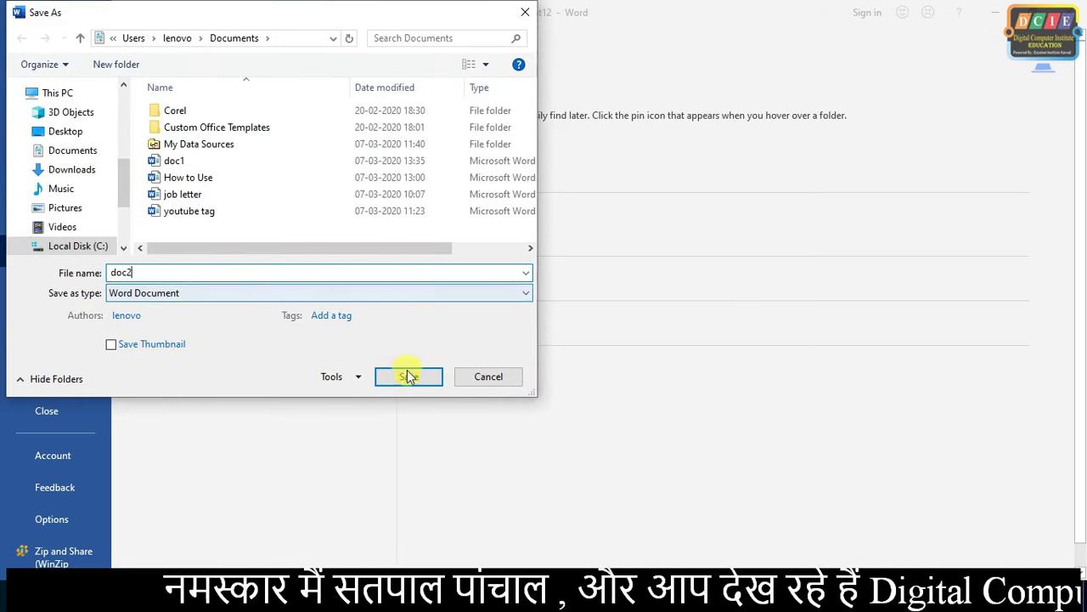
click(407, 373)
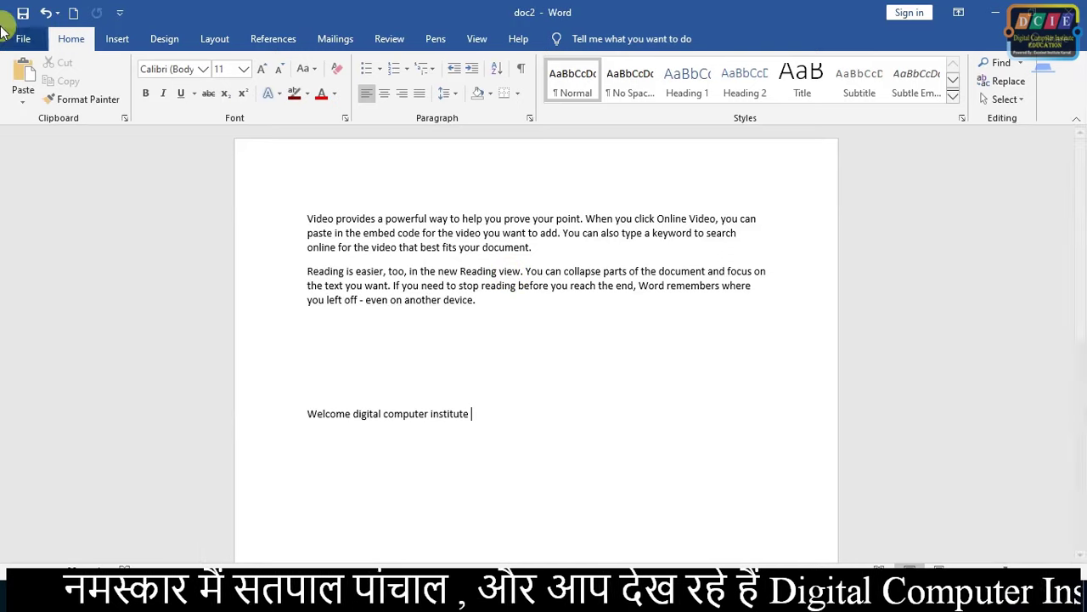
click(23, 38)
click(263, 144)
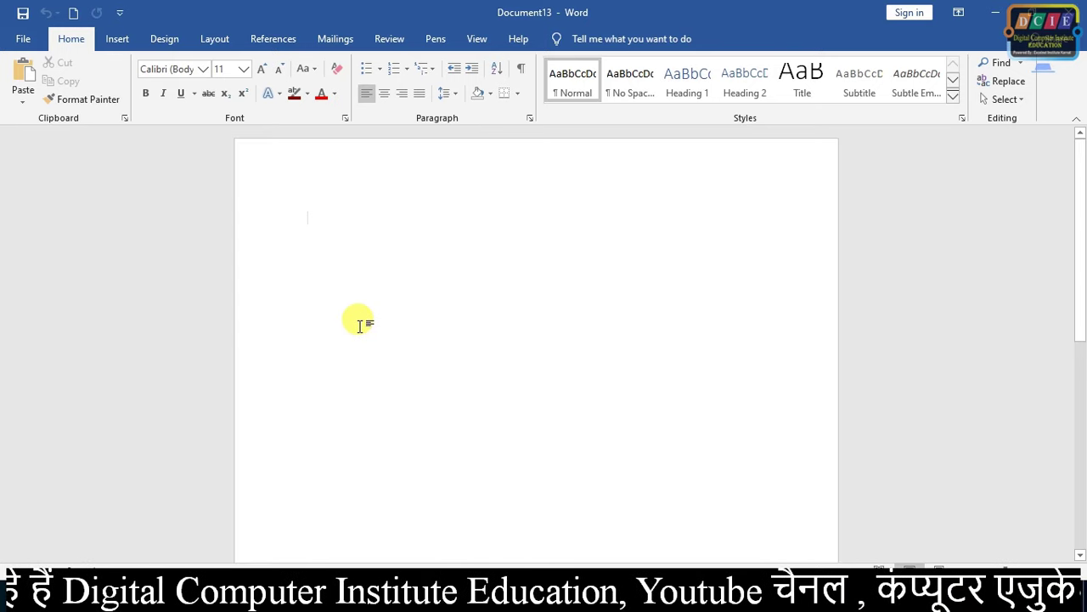
Run Review > Compare with doc1 as the original and doc2 as the revised document
click(393, 37)
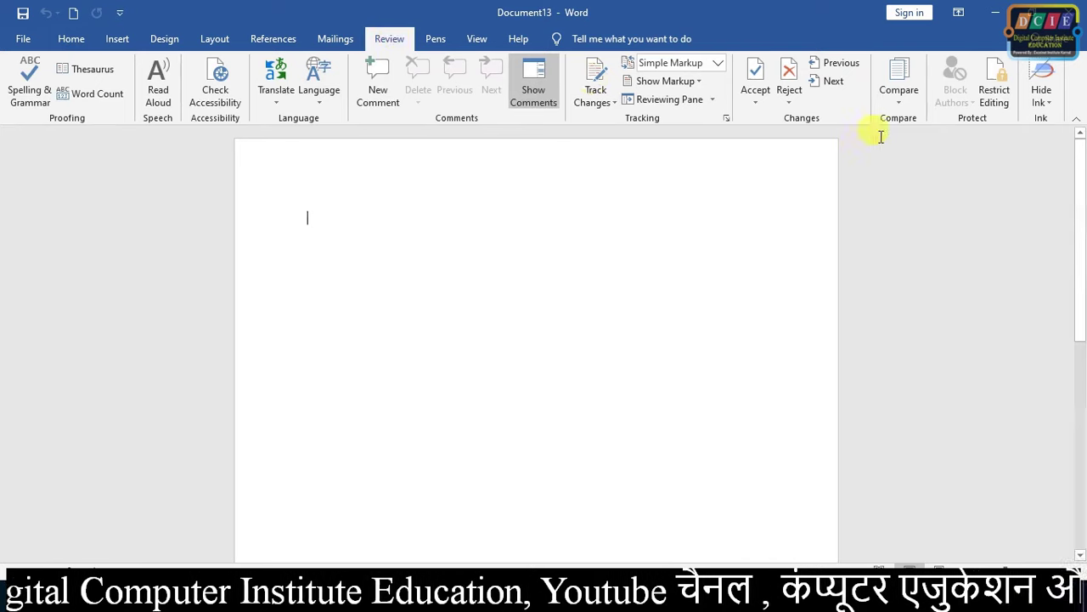
click(899, 100)
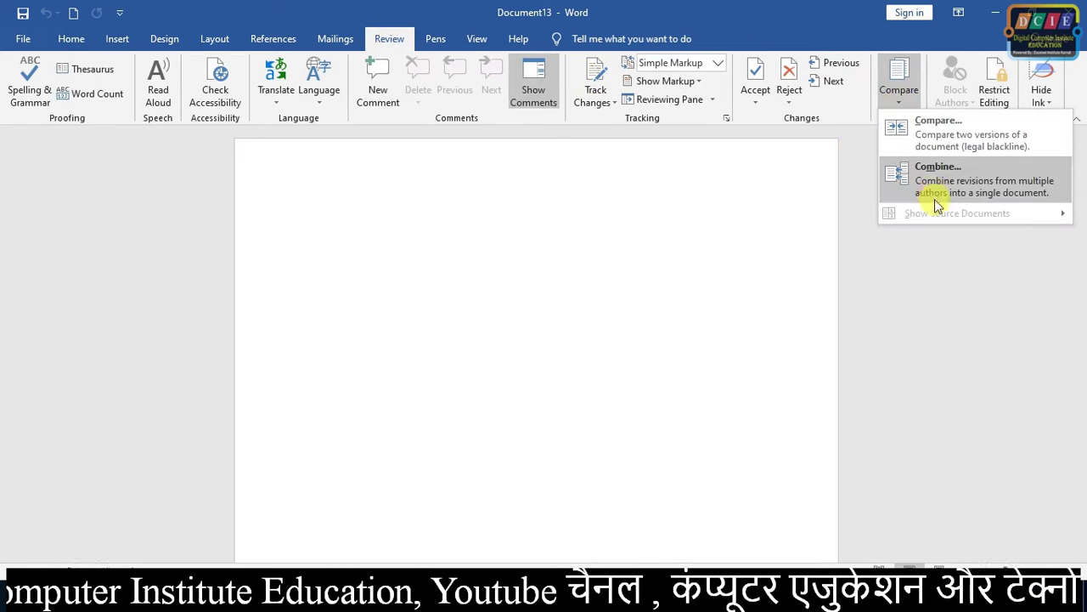
click(951, 141)
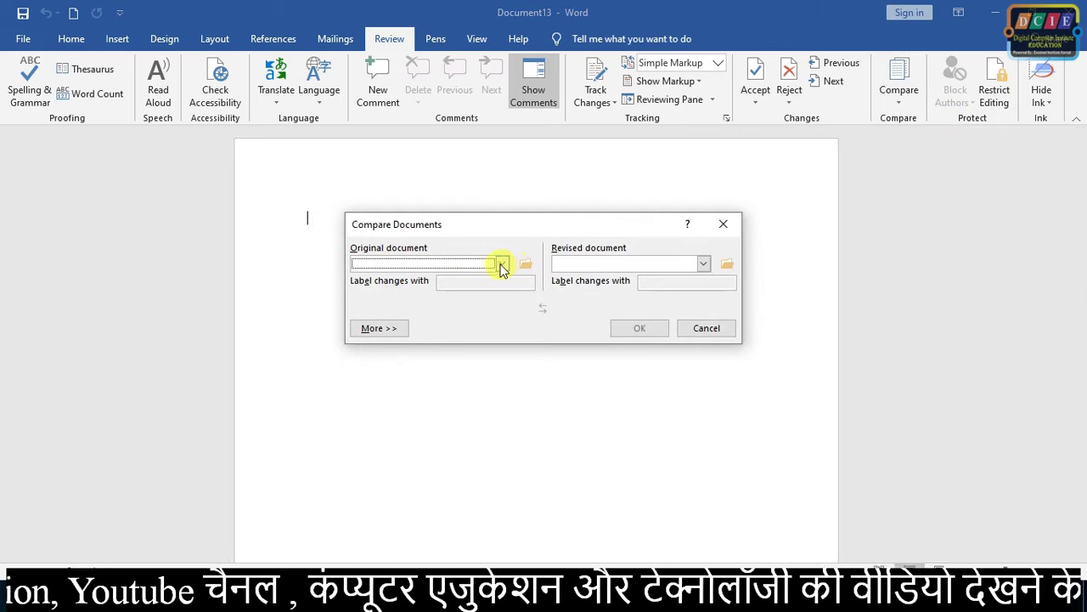
click(501, 265)
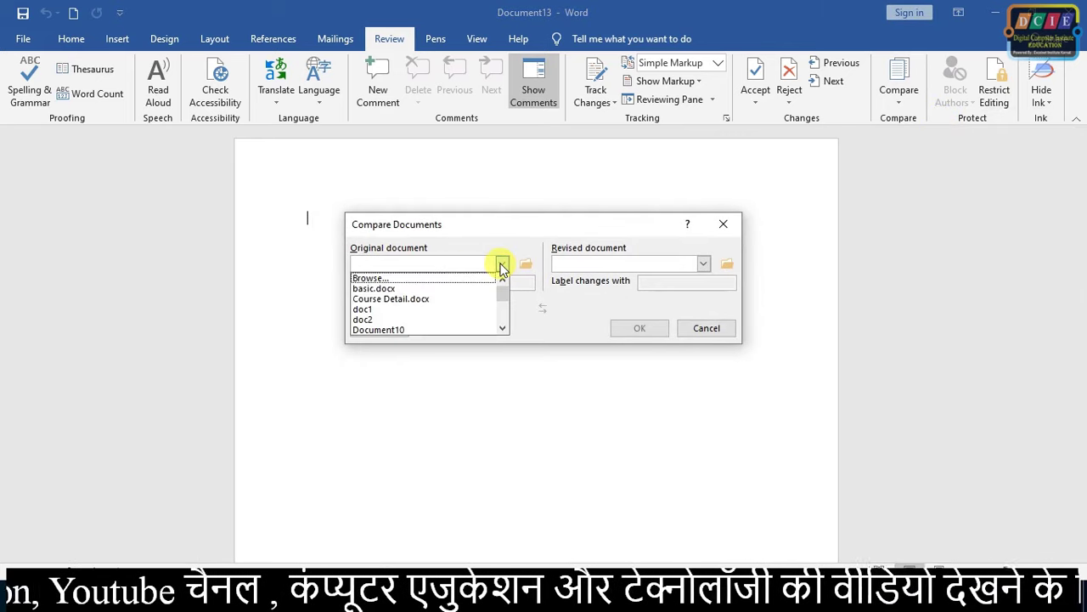
click(459, 310)
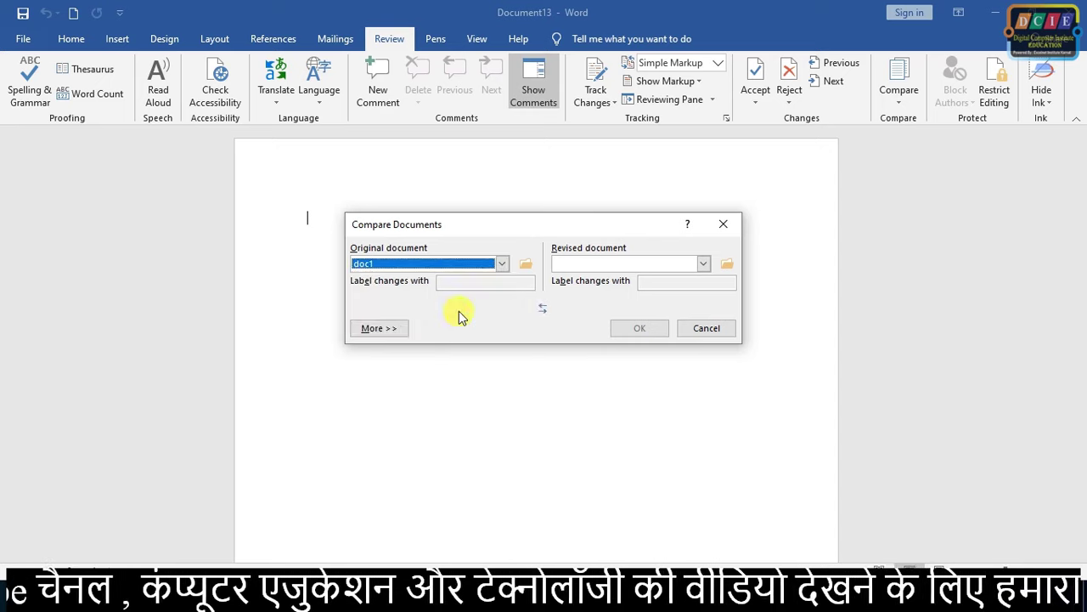
click(707, 264)
click(615, 313)
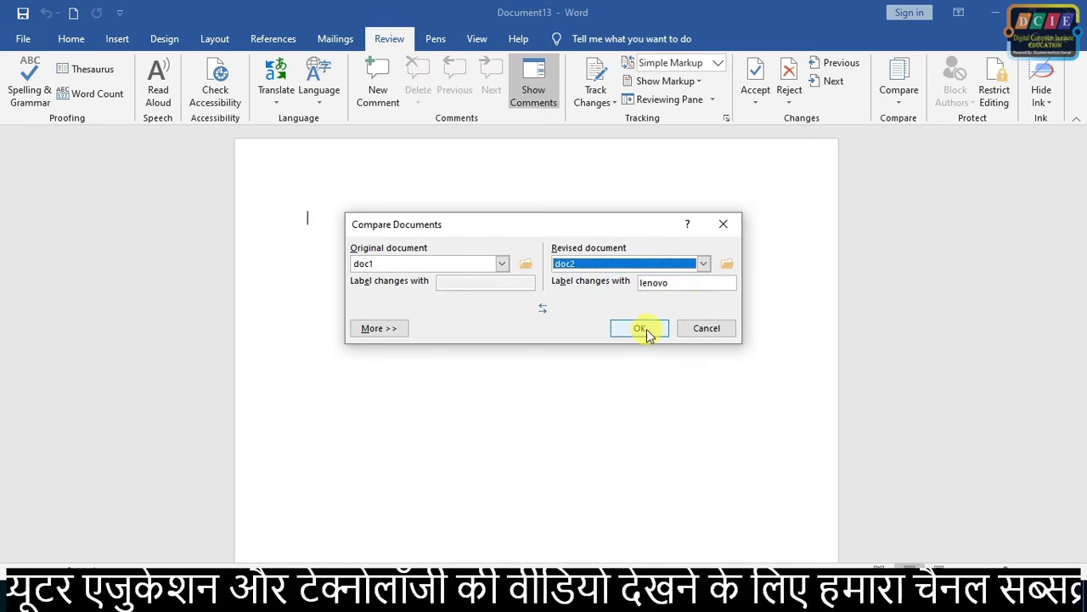
click(641, 328)
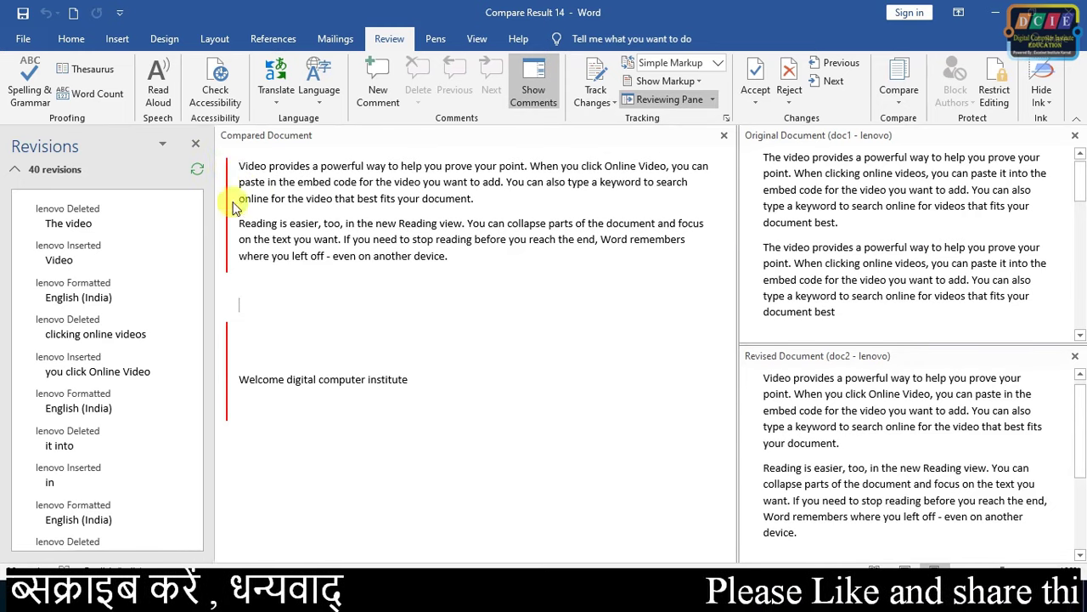
Show all markup and scroll through the tracked insertions and deletions in the compared document
click(228, 167)
scroll(578, 396, up, 5)
scroll(578, 395, up, 2)
scroll(582, 386, up, 2)
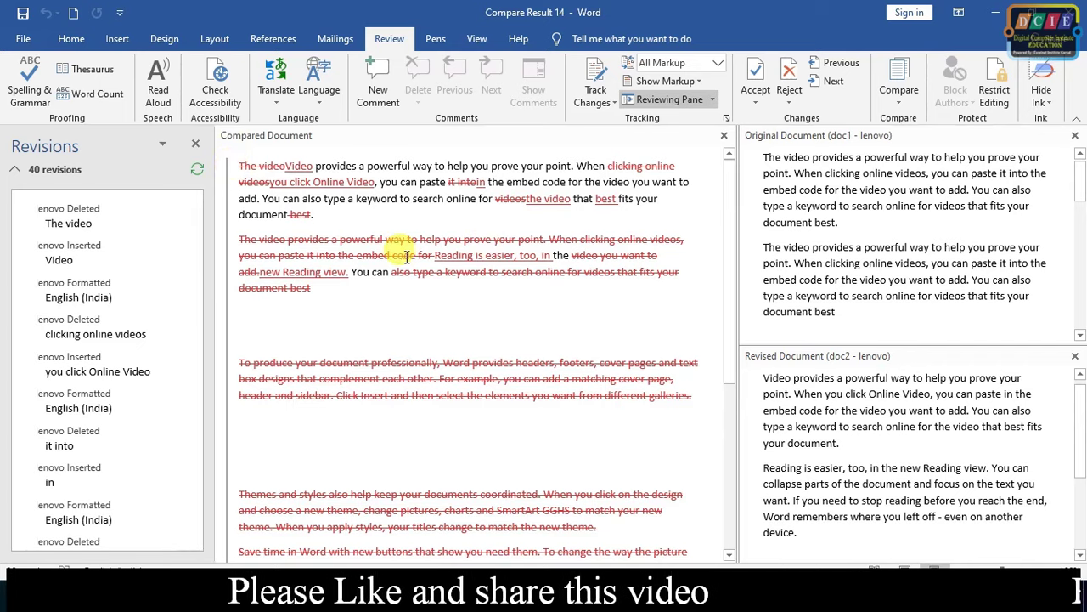
scroll(450, 327, down, 2)
scroll(446, 323, down, 4)
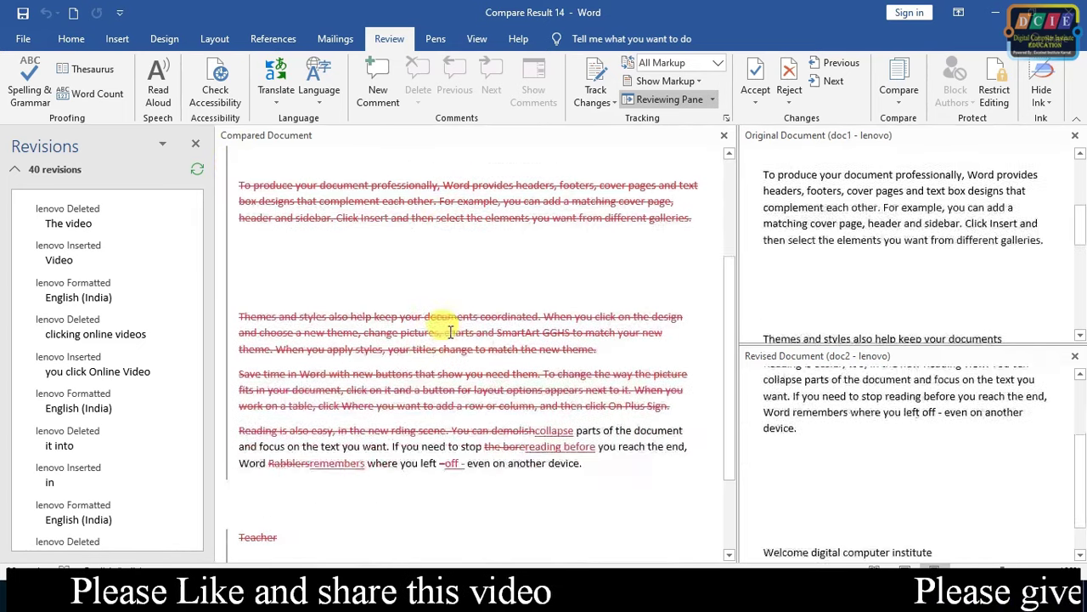
scroll(471, 378, down, 1)
click(404, 355)
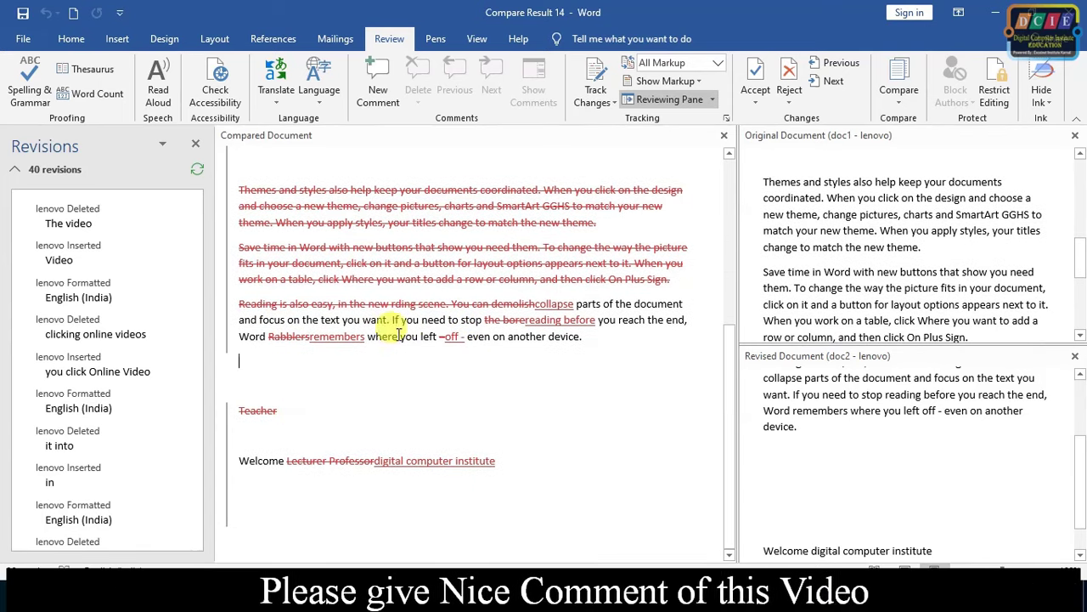
scroll(416, 318, up, 4)
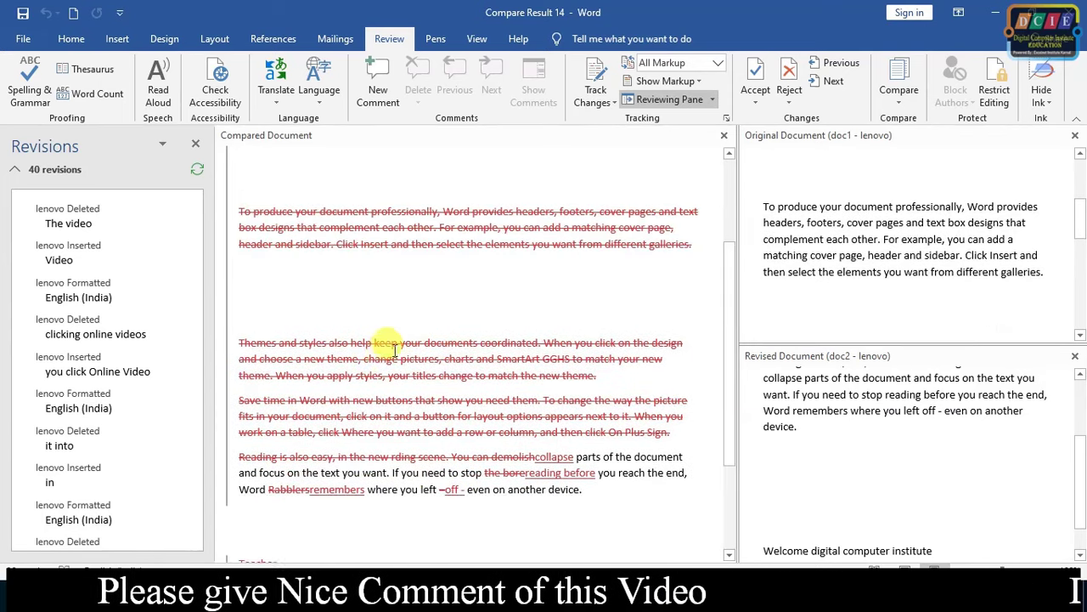
scroll(399, 336, up, 4)
scroll(416, 331, down, 3)
scroll(416, 331, down, 1)
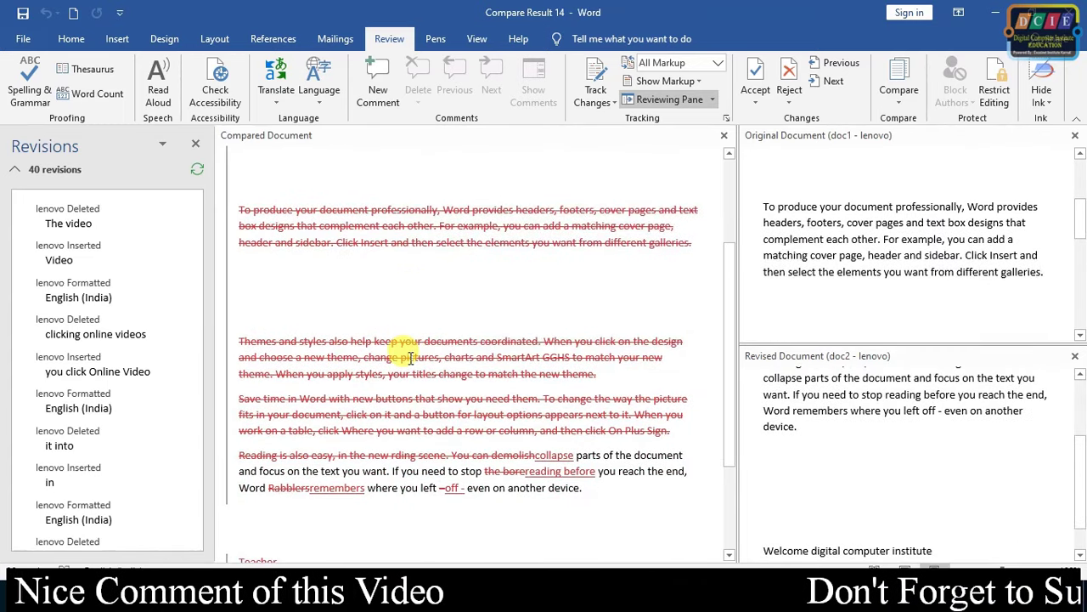
scroll(410, 358, down, 3)
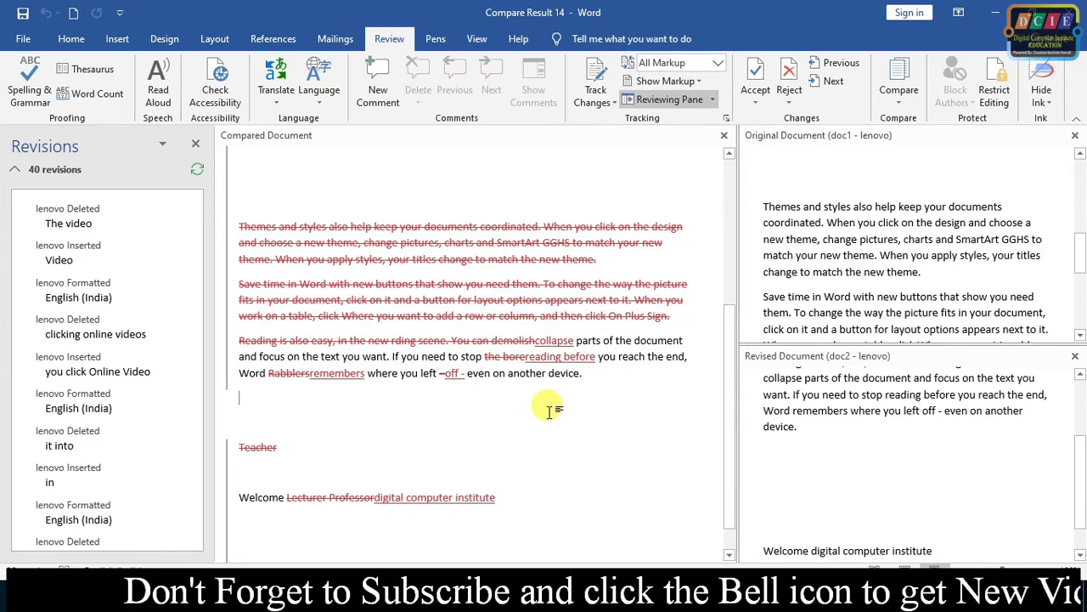
scroll(484, 401, up, 5)
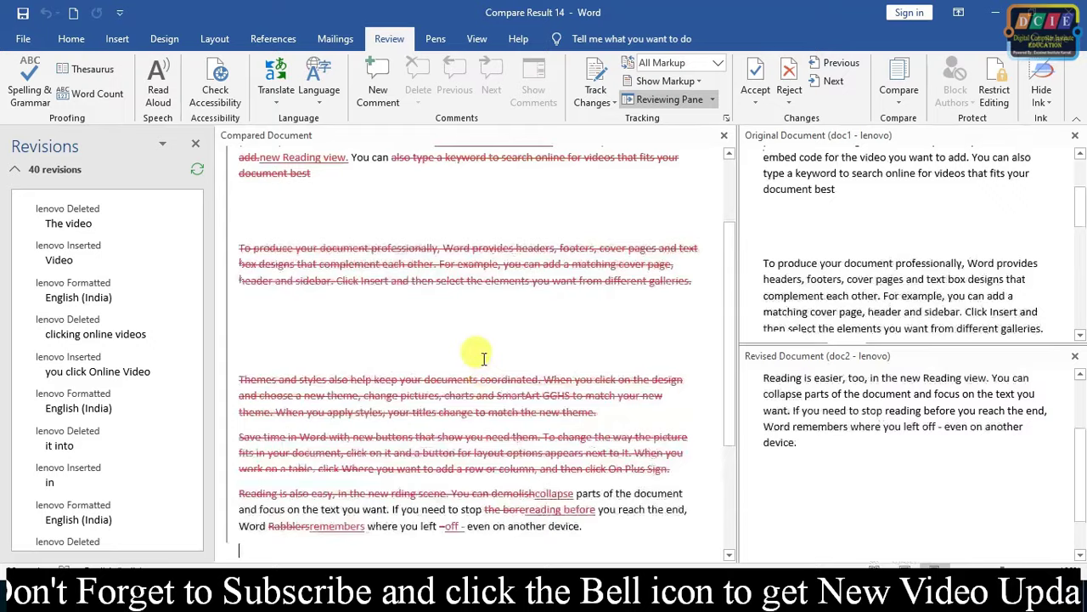
scroll(412, 306, down, 3)
scroll(424, 319, down, 3)
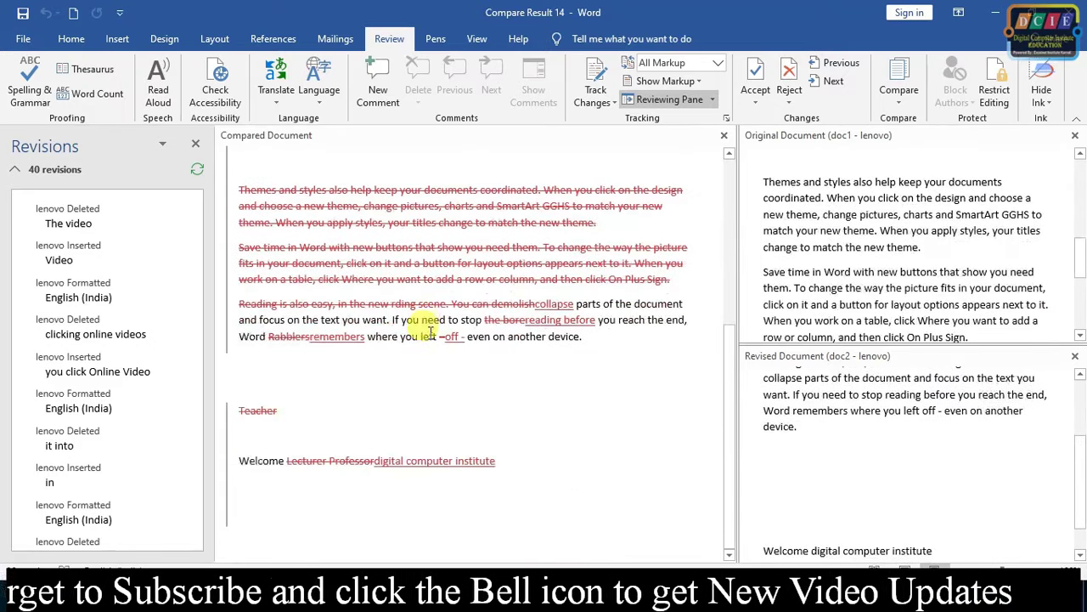
Select 'Welcome' in the result and browse the revised and original source documents
drag(240, 461, 283, 463)
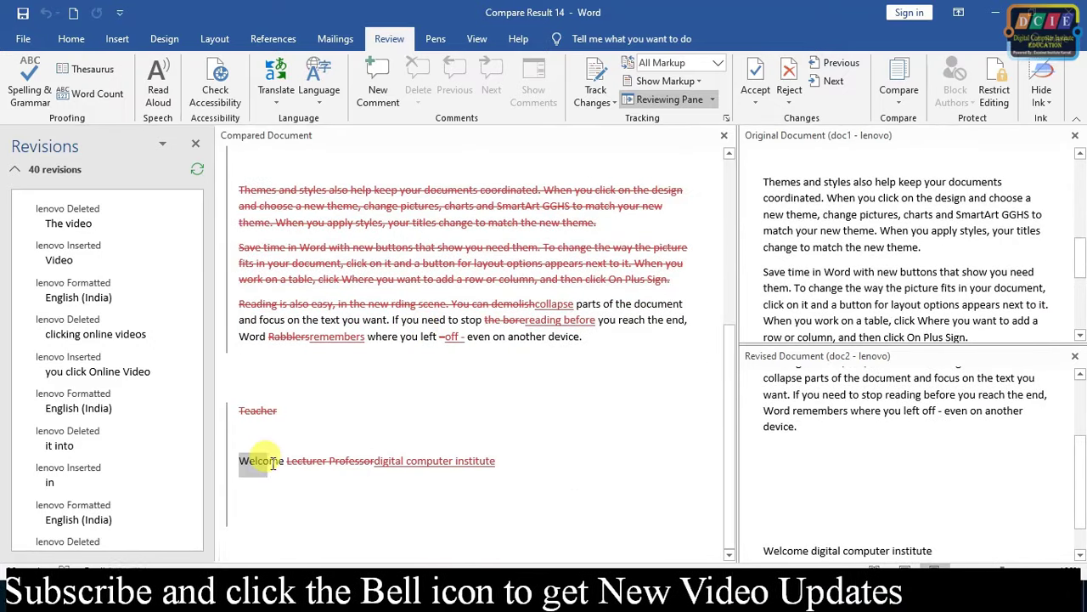
click(889, 480)
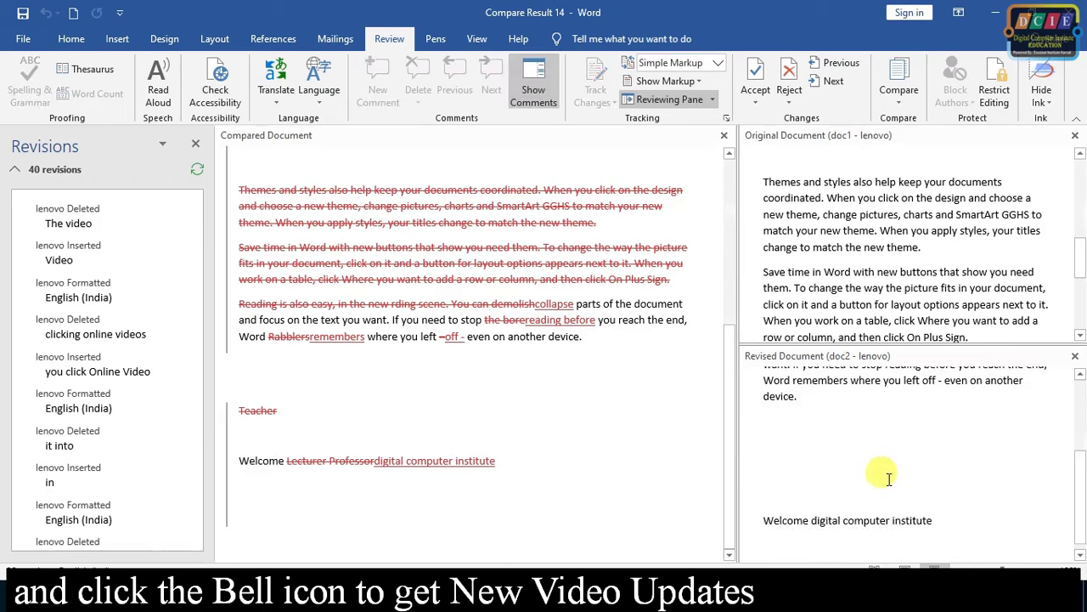
scroll(856, 311, up, 3)
scroll(868, 290, up, 3)
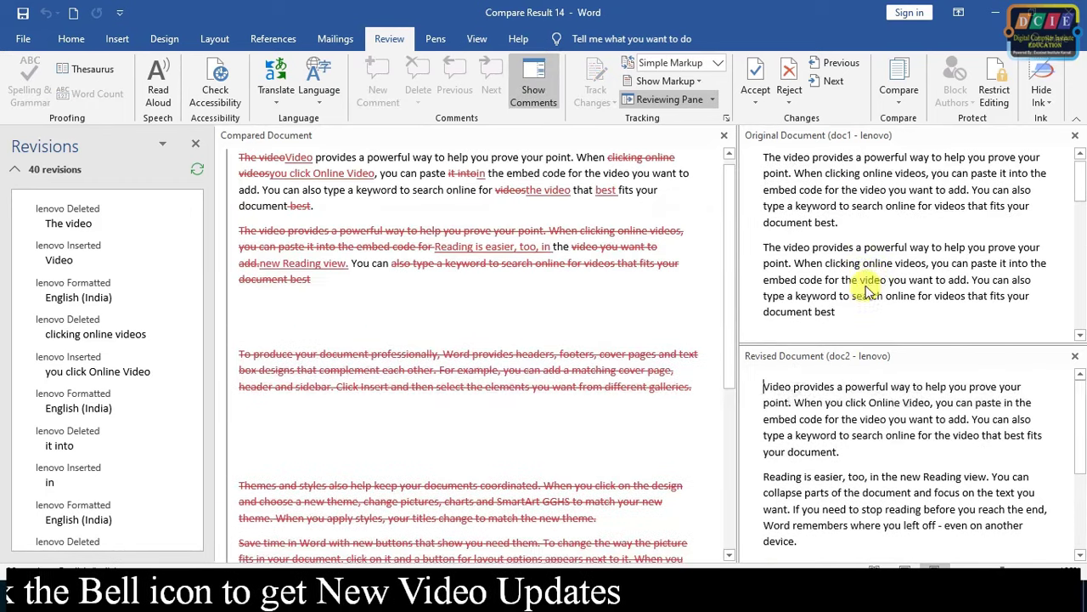
click(794, 247)
scroll(863, 246, down, 4)
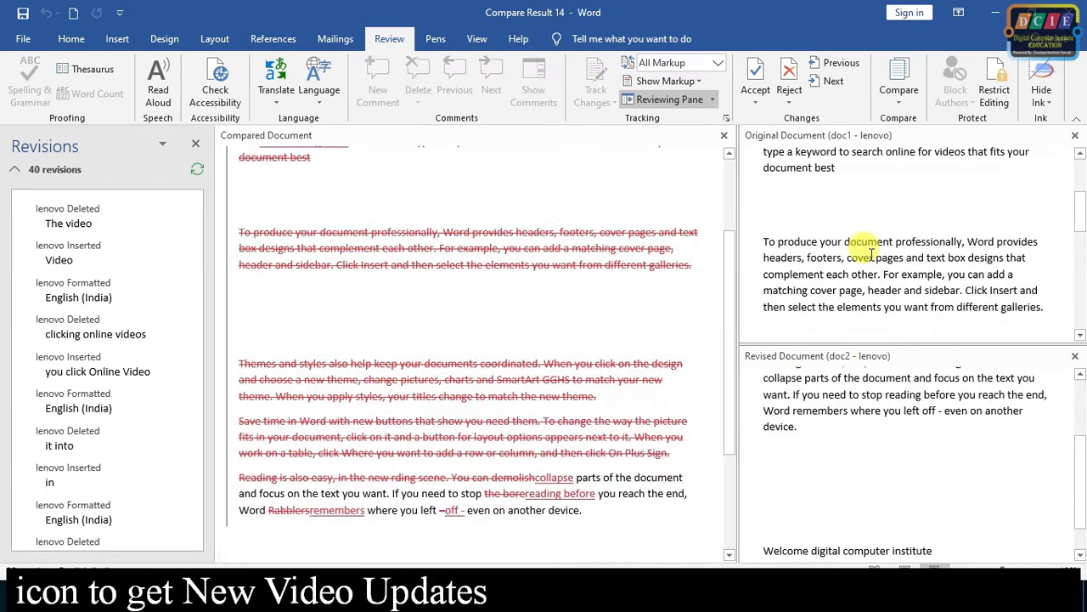
scroll(862, 246, down, 2)
scroll(863, 246, down, 3)
scroll(855, 241, down, 2)
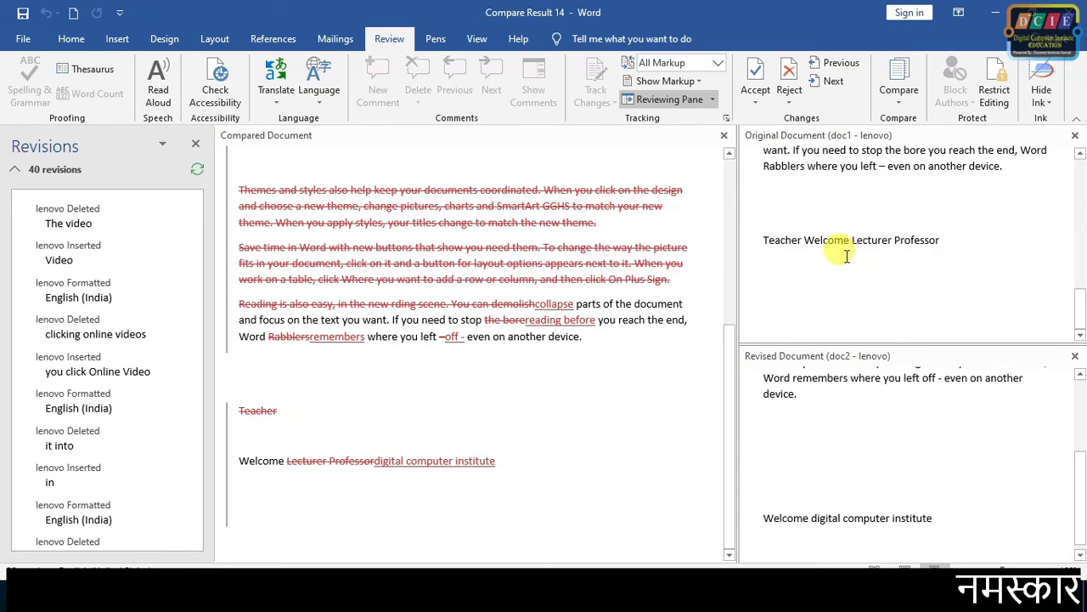
scroll(847, 256, up, 2)
scroll(847, 257, up, 2)
scroll(847, 259, up, 3)
scroll(847, 261, up, 3)
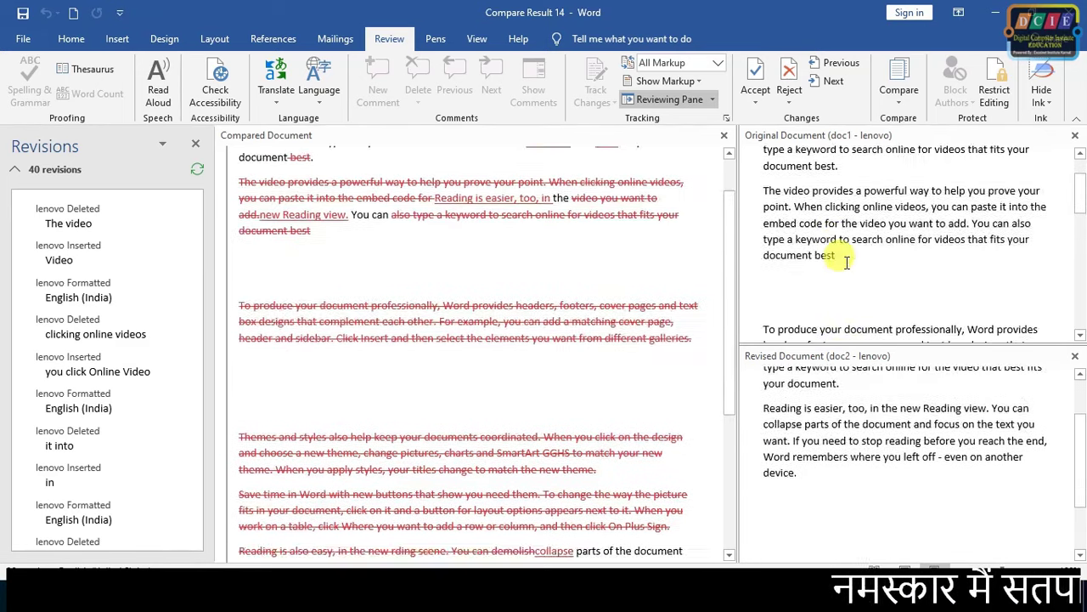
scroll(847, 262, up, 1)
scroll(847, 261, up, 1)
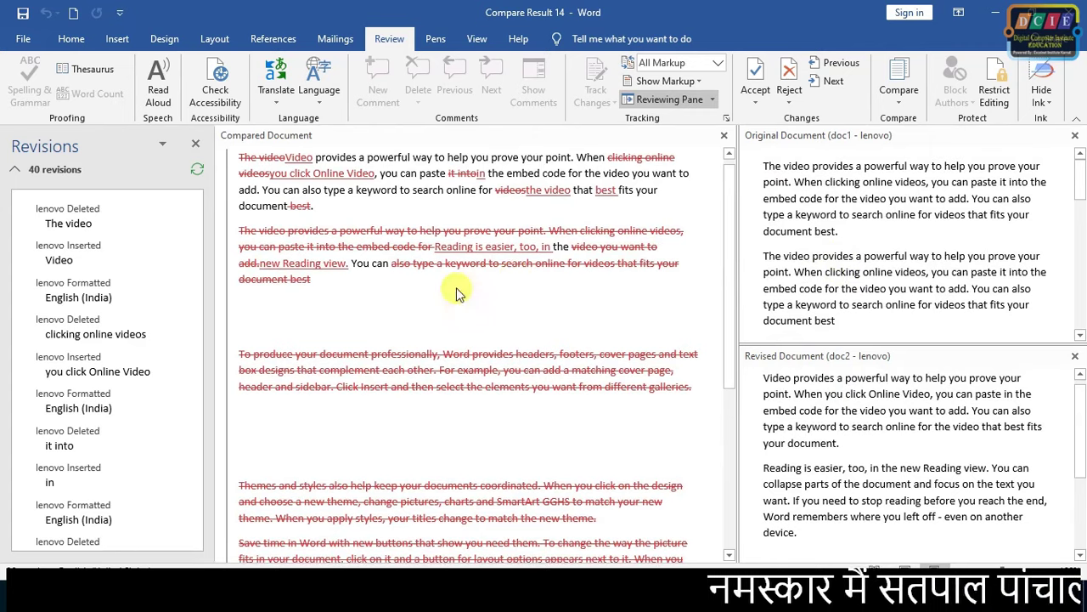
scroll(637, 288, up, 1)
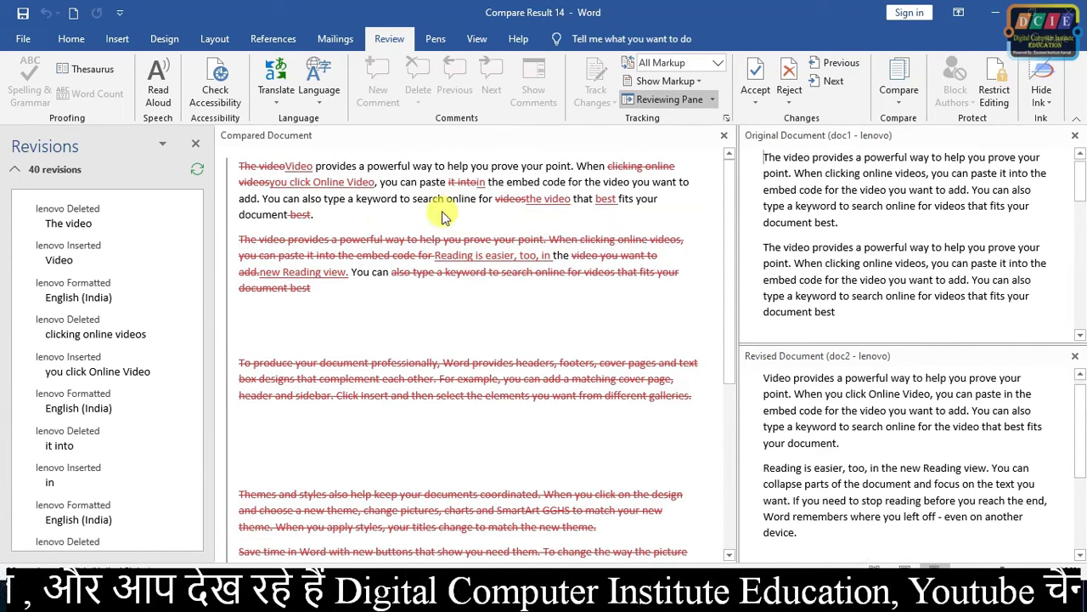
scroll(498, 280, down, 5)
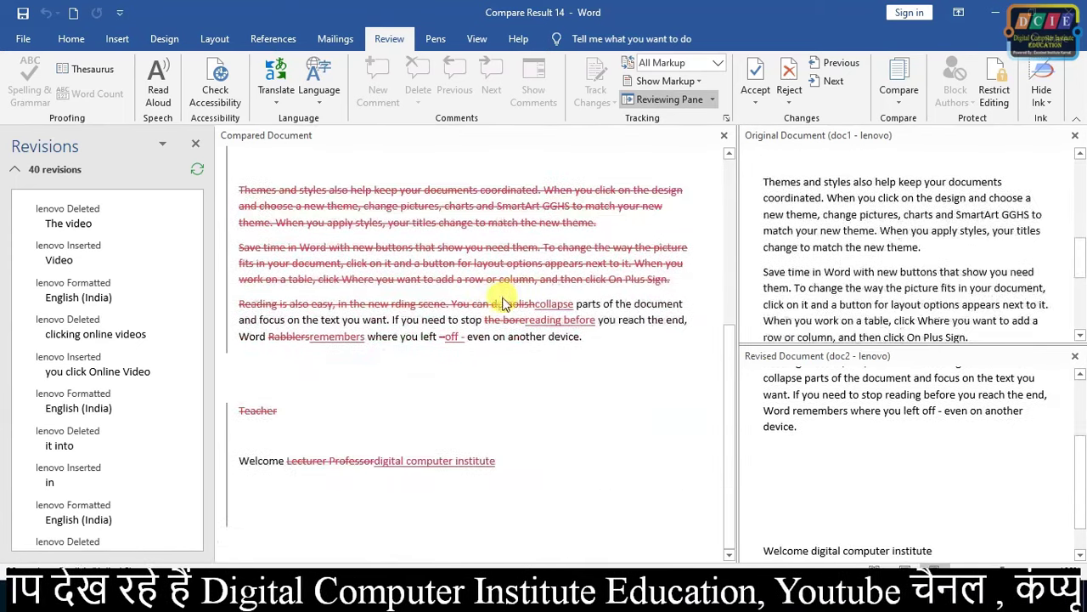
scroll(501, 306, up, 5)
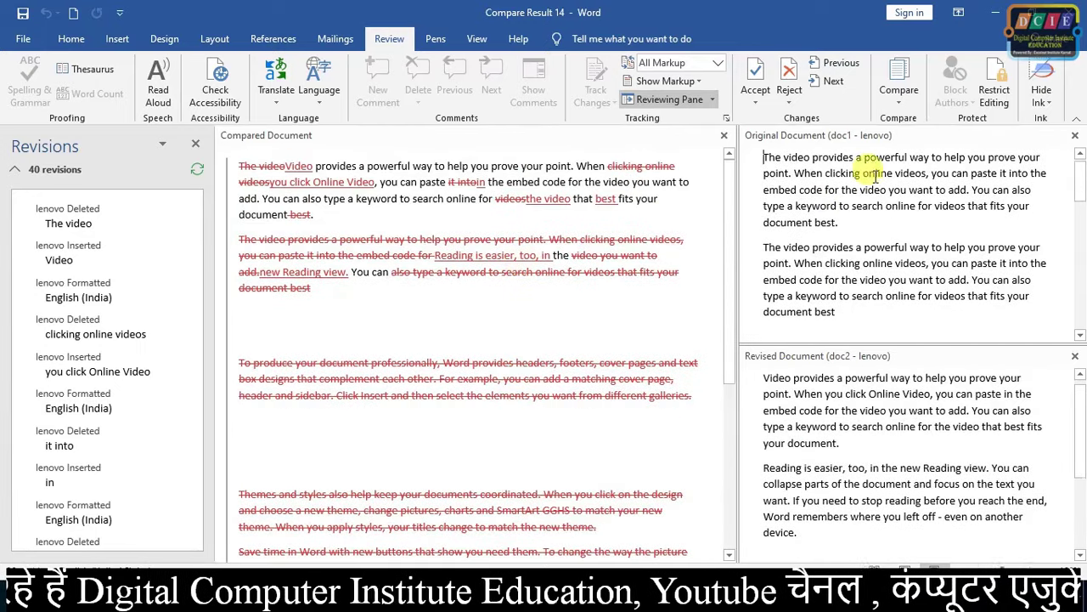
click(899, 93)
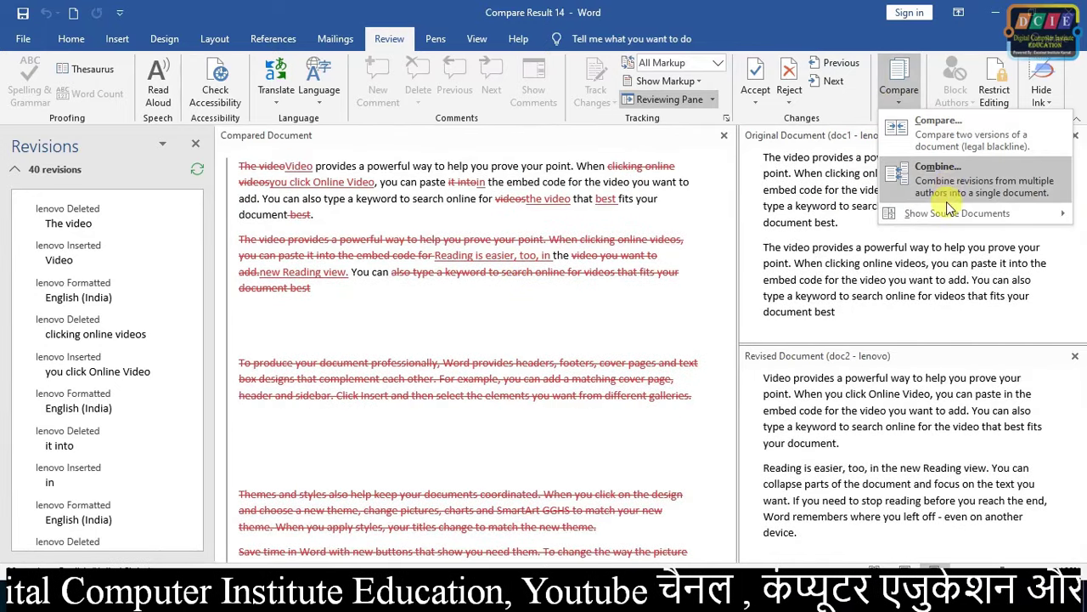
Hide the source documents, then show only the original beside the compared result
mouse_move(970, 223)
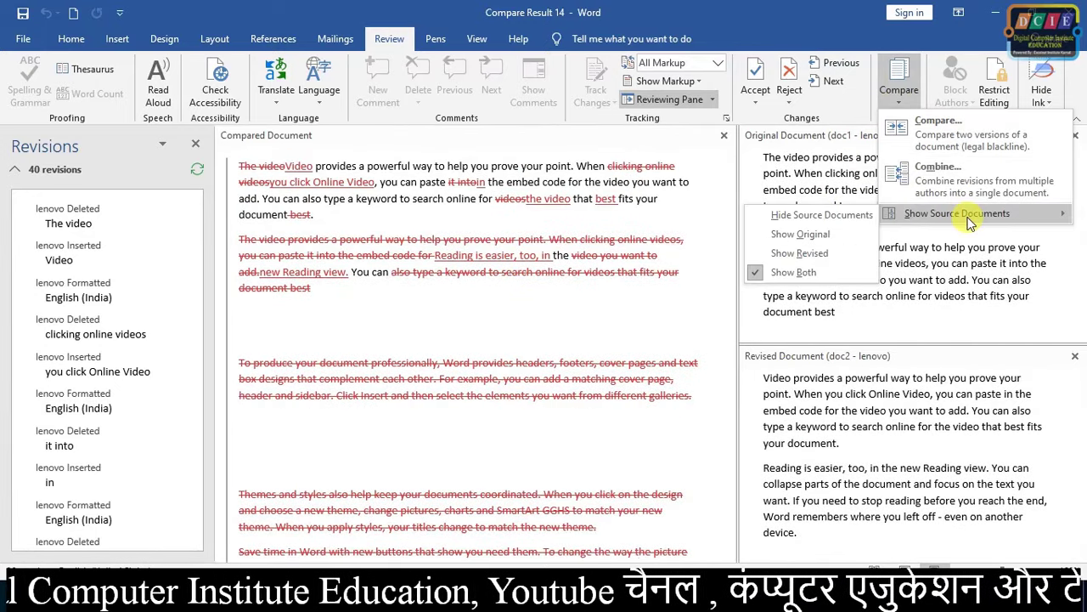
click(820, 215)
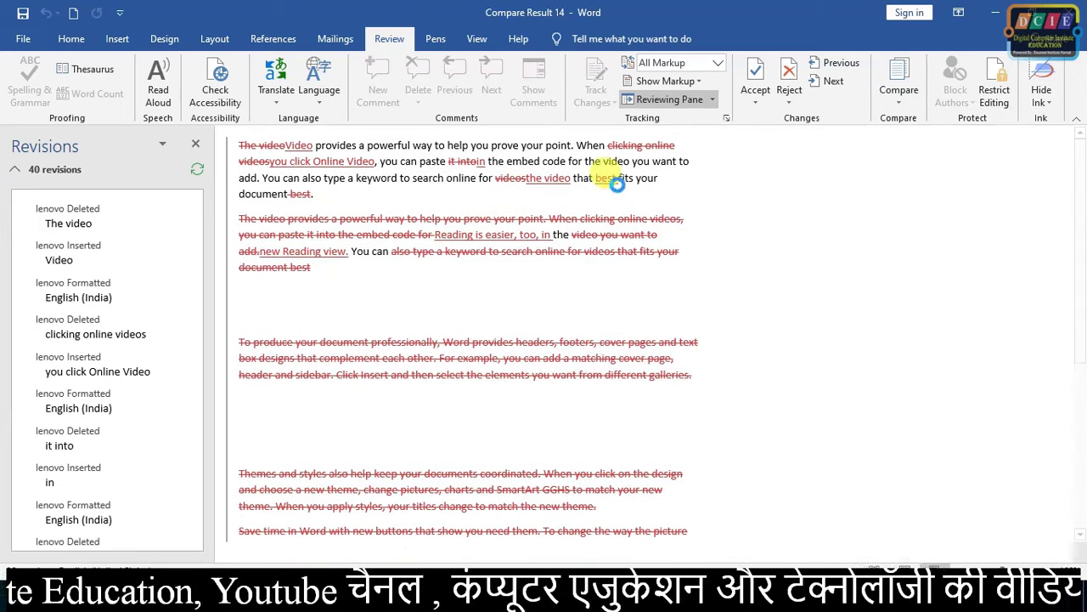
click(906, 110)
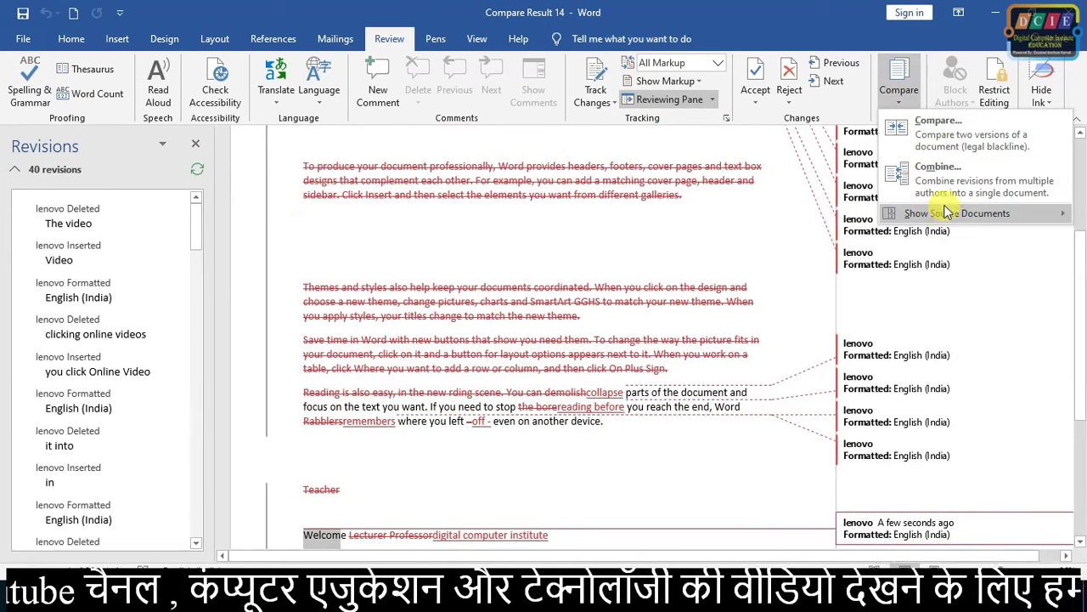
mouse_move(944, 214)
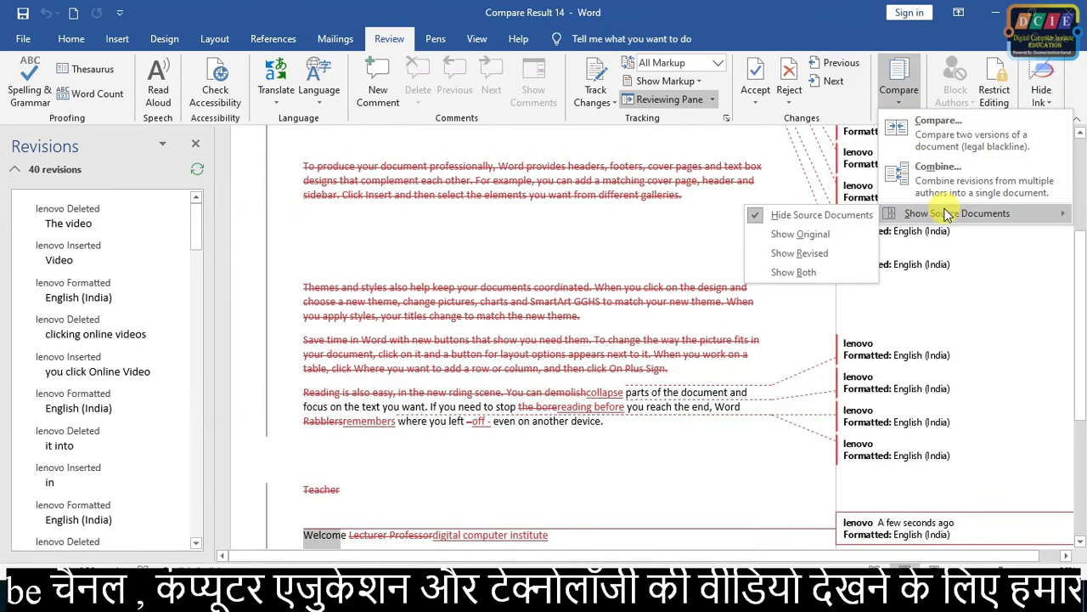
click(844, 242)
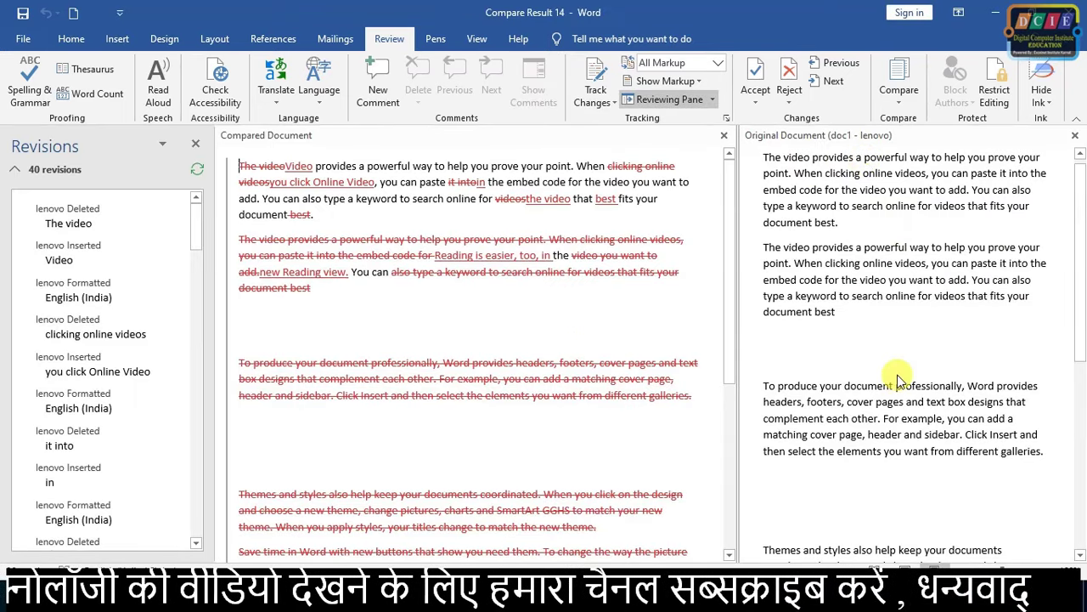
Show both source documents, then close the Revisions list and the source document panes
scroll(902, 381, down, 4)
scroll(902, 380, down, 2)
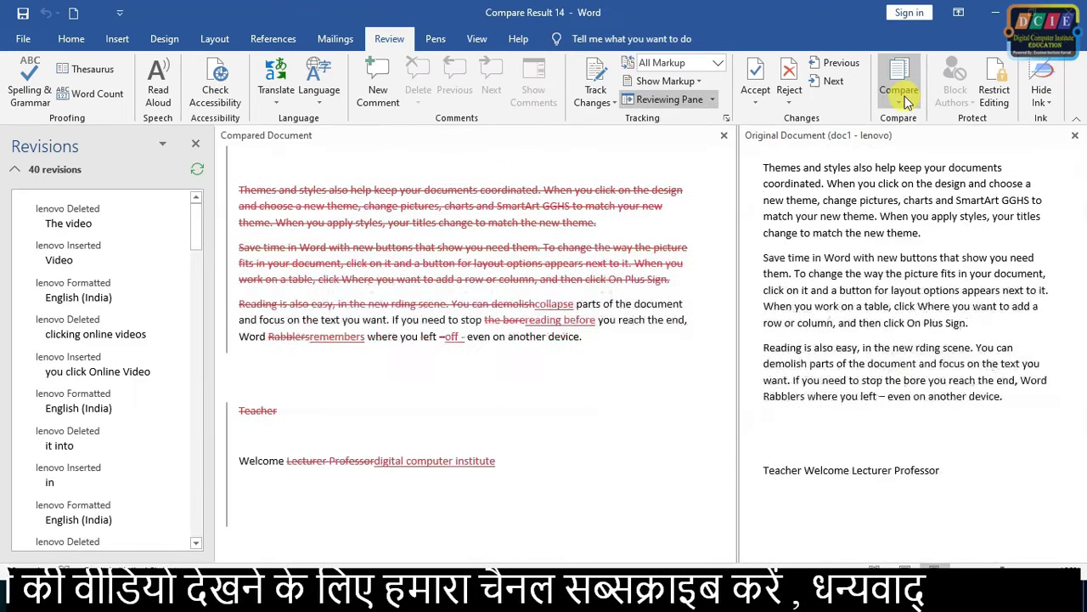
click(906, 100)
mouse_move(955, 219)
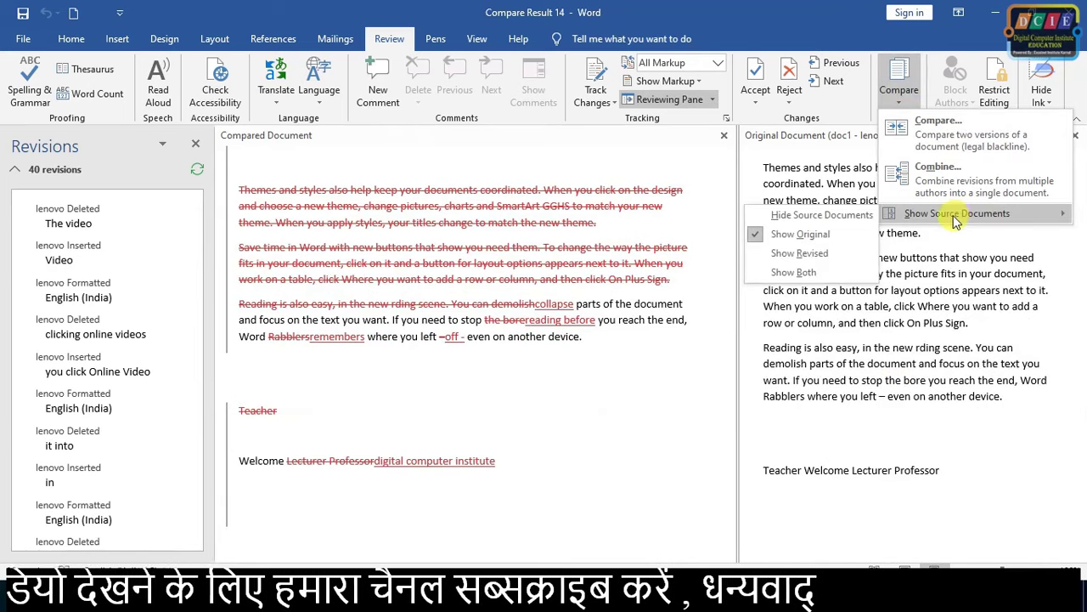
click(822, 272)
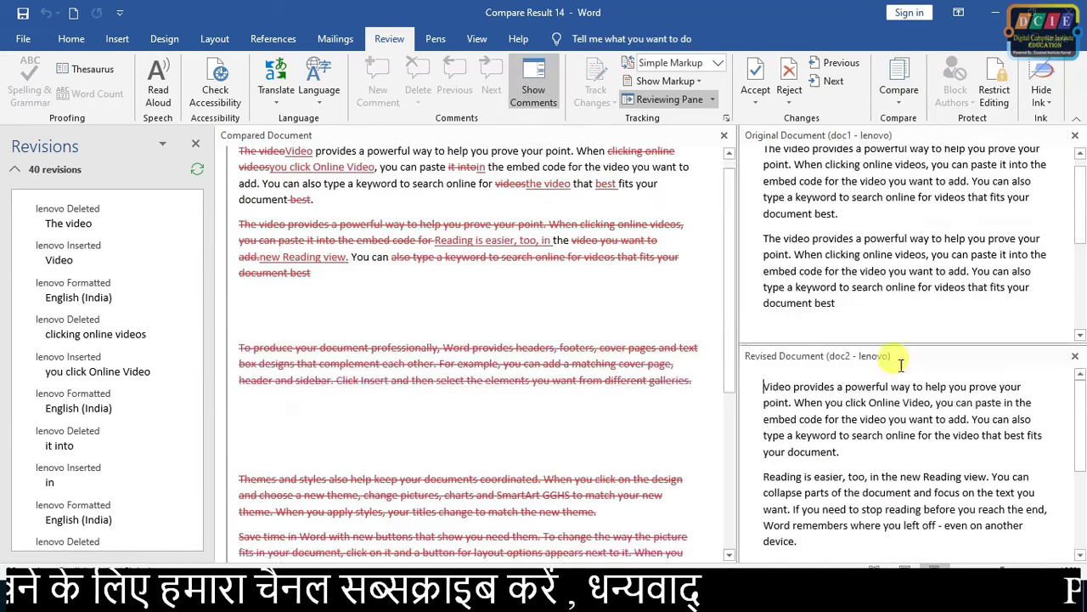
click(196, 142)
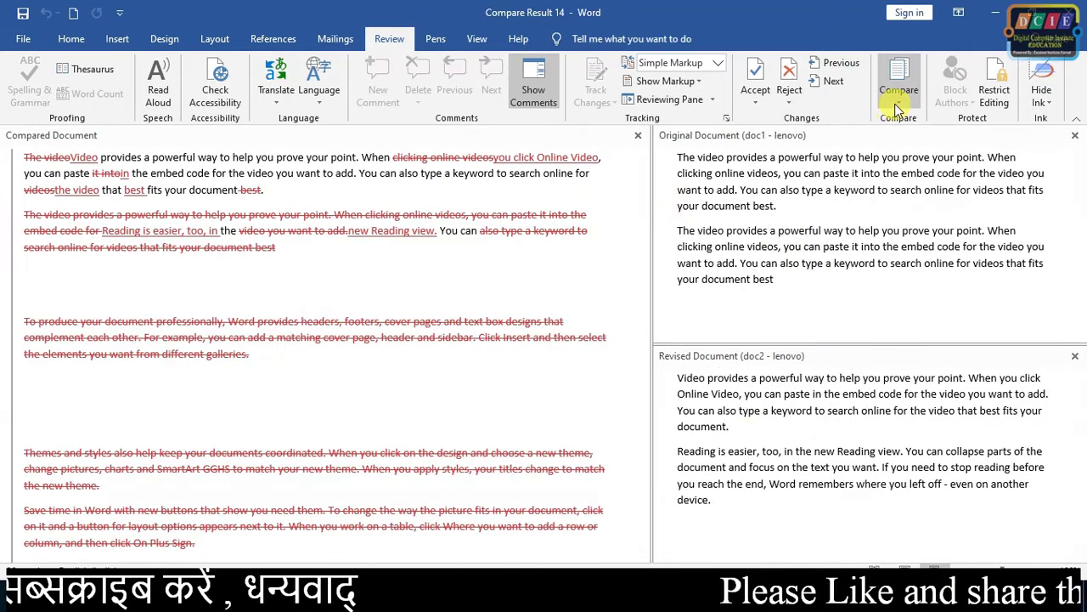
click(638, 136)
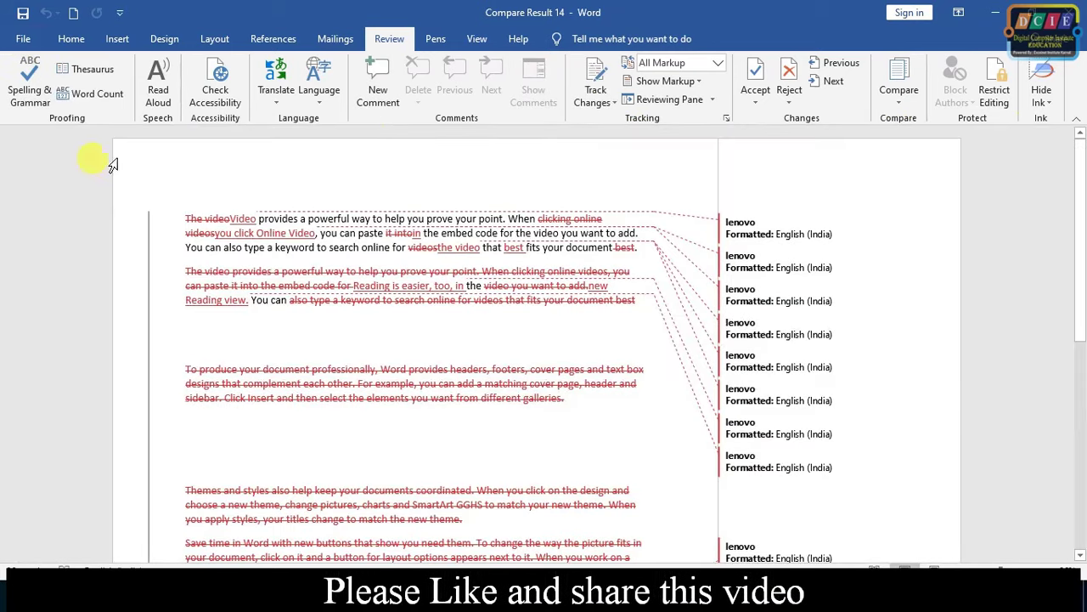
Delete the compared result's content, then combine doc1 (original) with doc2 (revised)
triple_click(146, 231)
key(Delete)
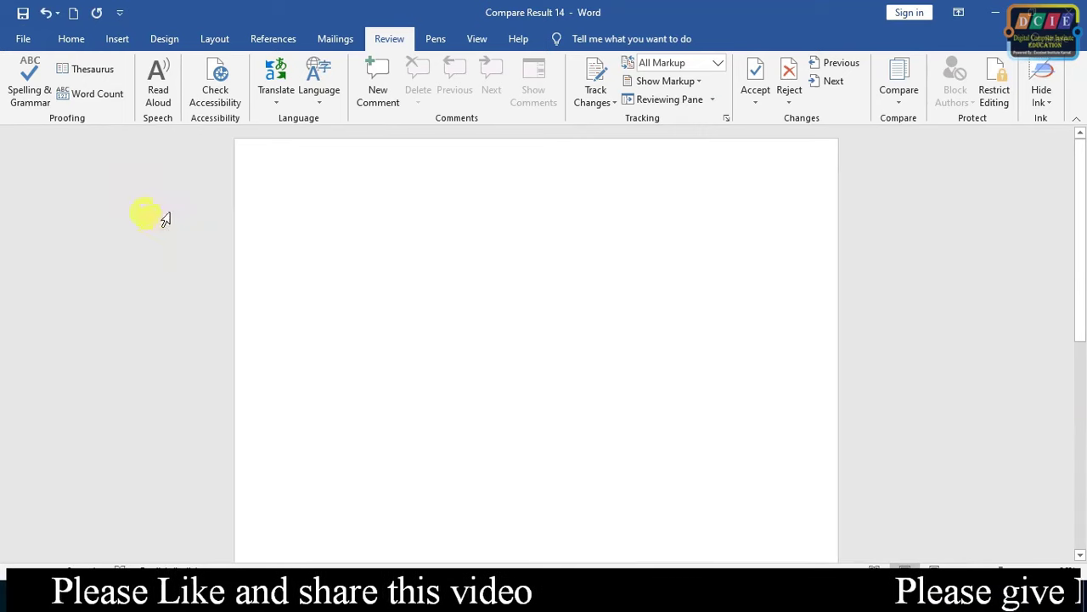
click(901, 93)
click(938, 168)
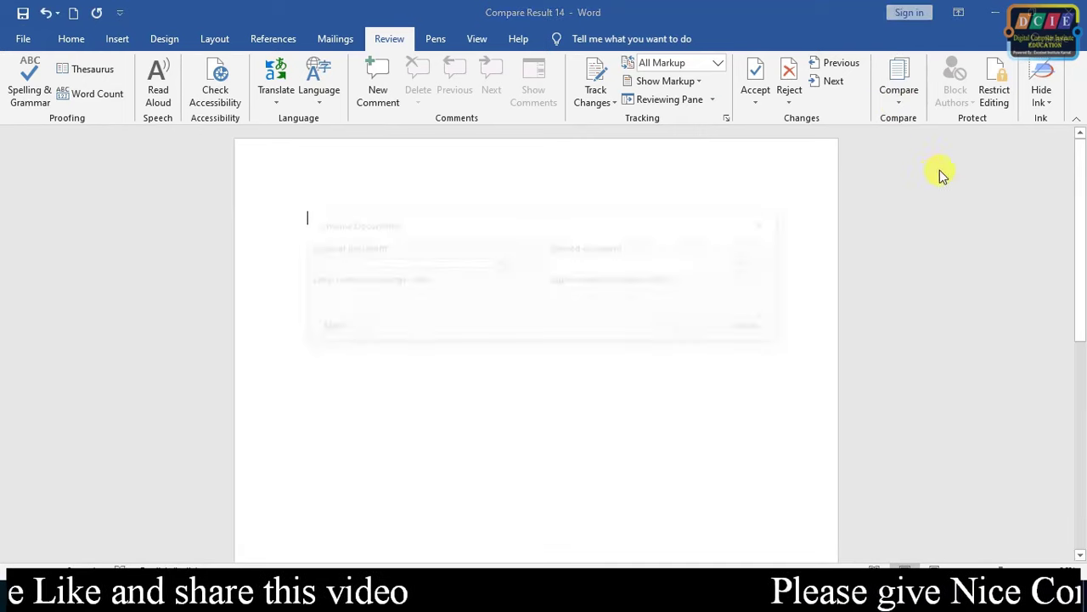
click(502, 264)
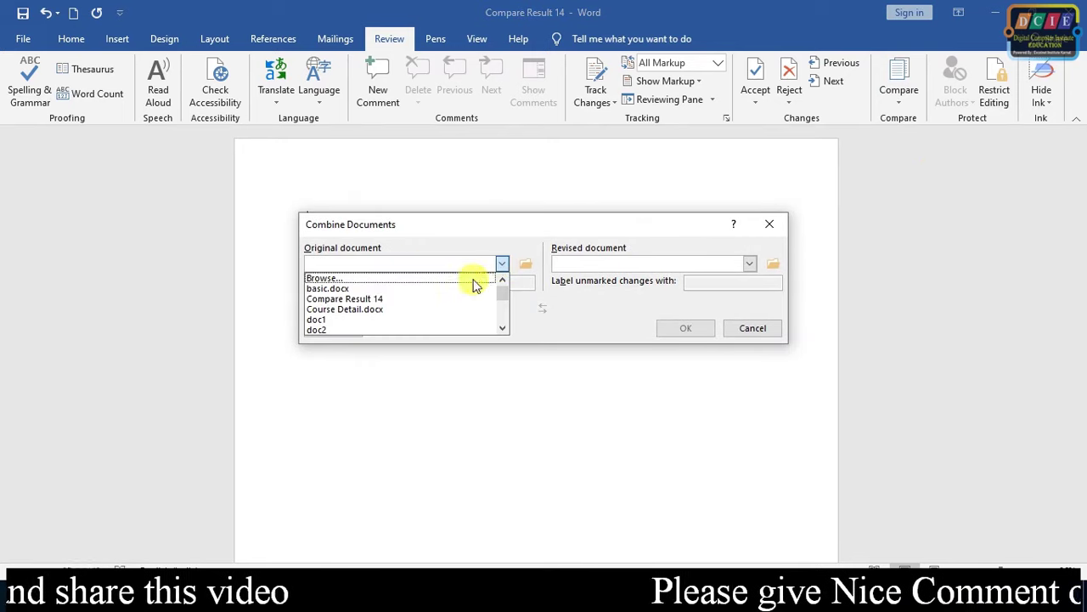
click(413, 317)
click(749, 265)
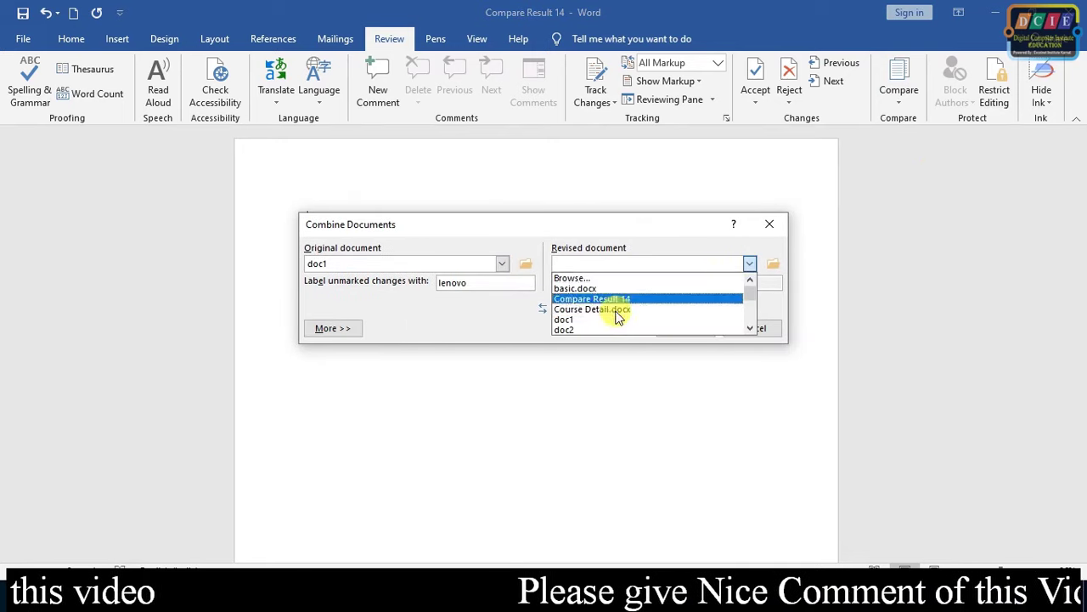
click(613, 326)
click(686, 330)
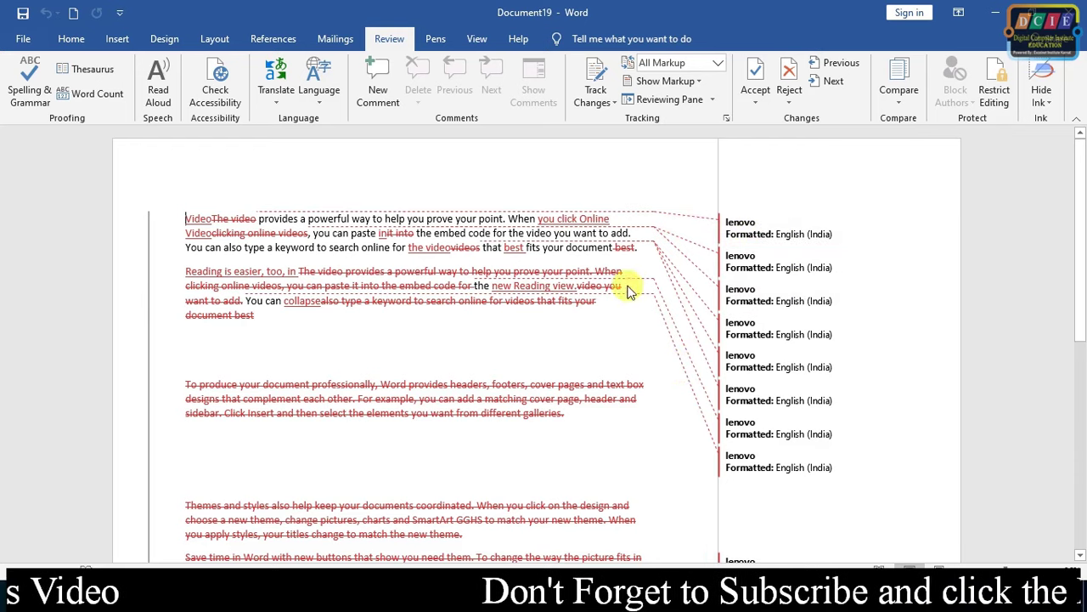
Review the combined document, close it with Don't Save, and bring doc2 to the front
scroll(553, 301, down, 1)
scroll(650, 317, down, 6)
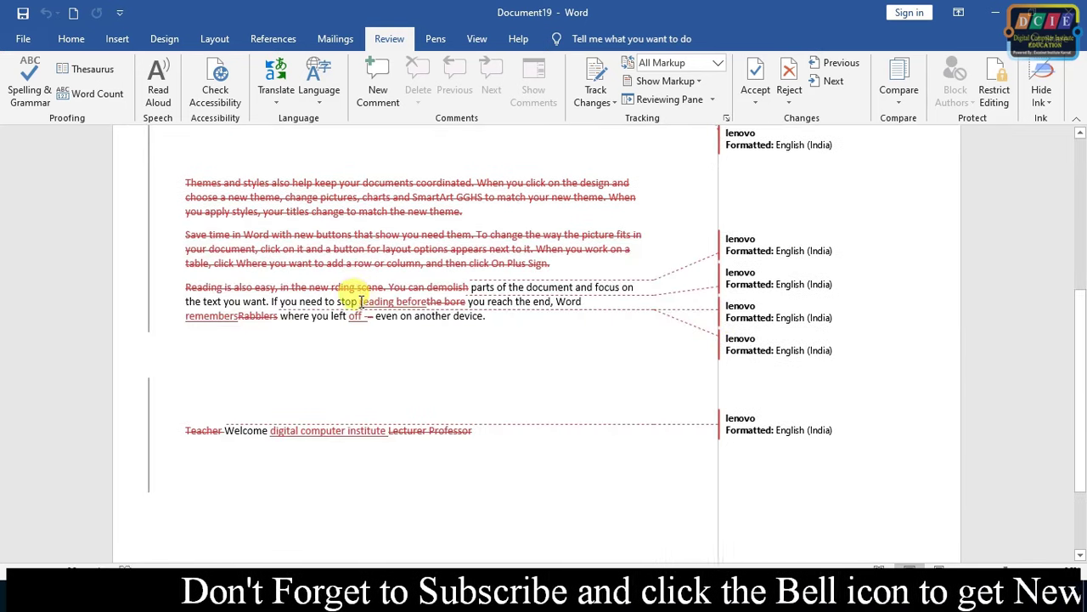
mouse_move(251, 434)
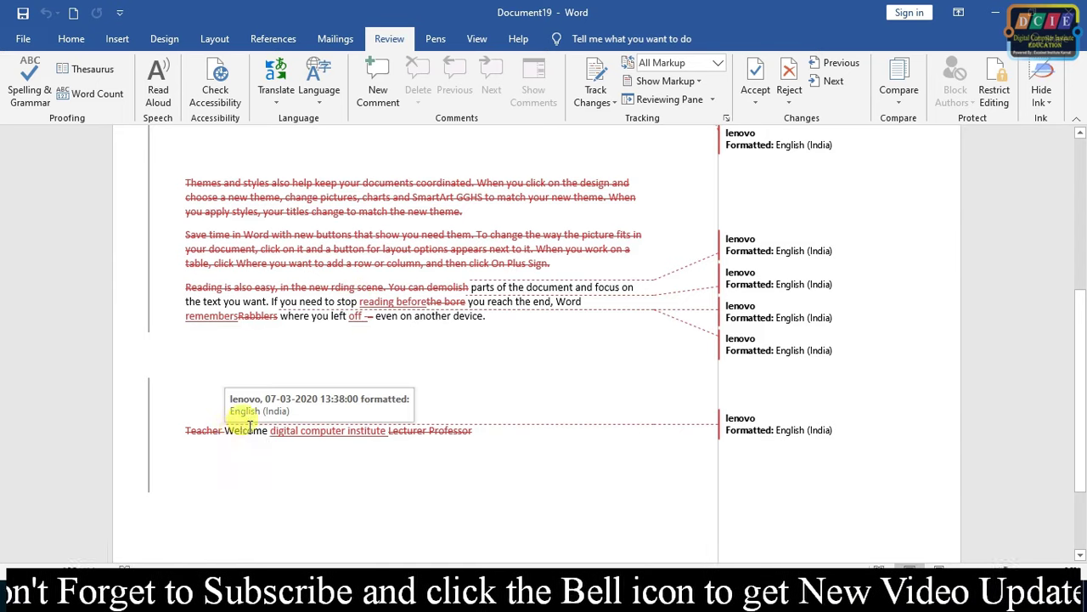
scroll(248, 412, up, 1)
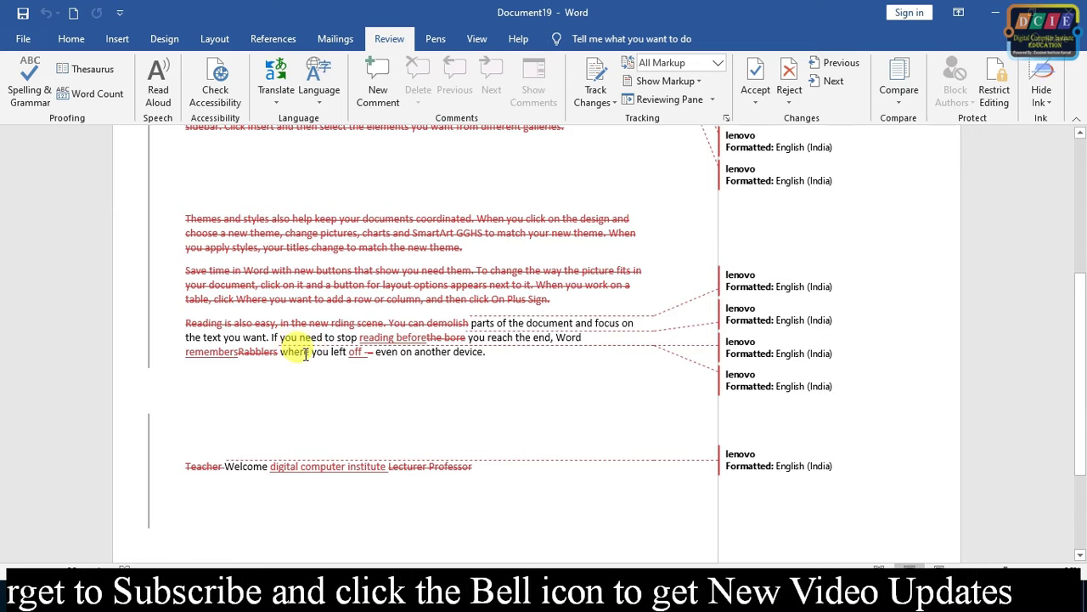
scroll(356, 328, up, 3)
scroll(388, 272, up, 5)
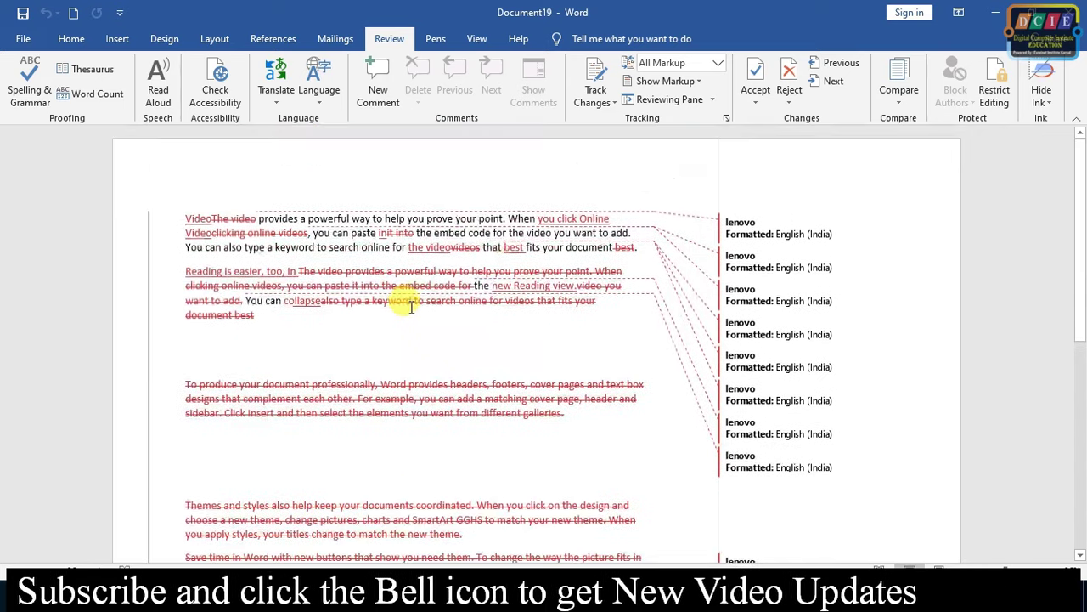
mouse_move(415, 304)
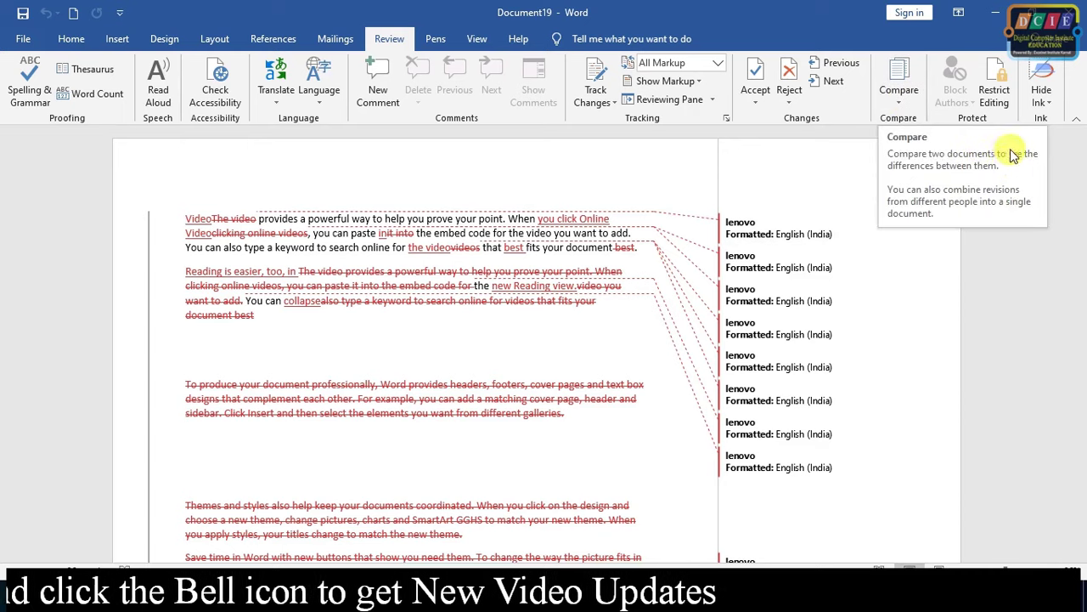
key(ctrl+shift+e)
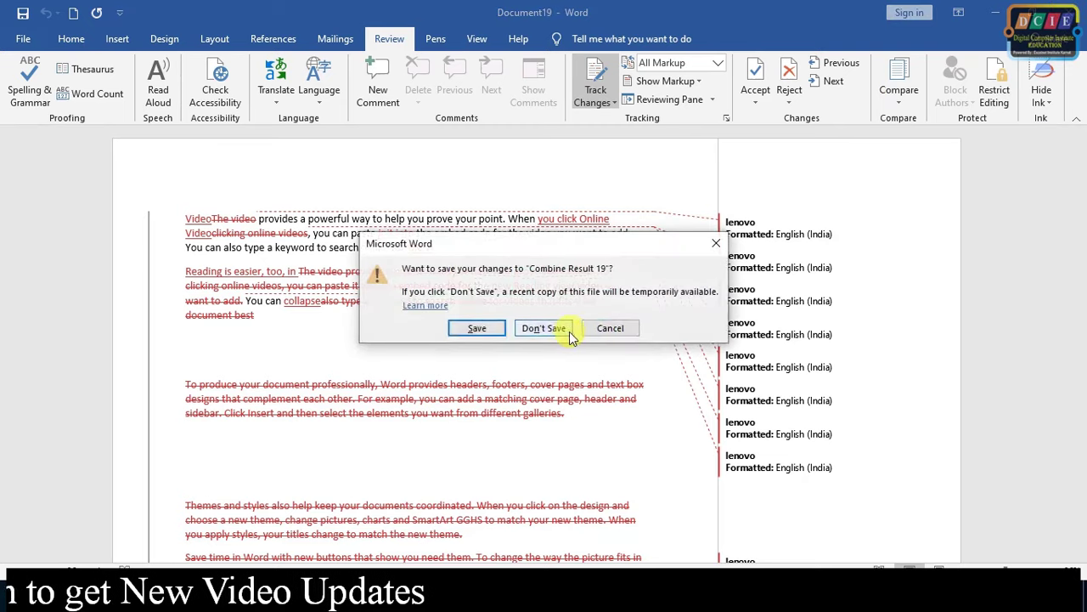
click(564, 327)
mouse_move(544, 594)
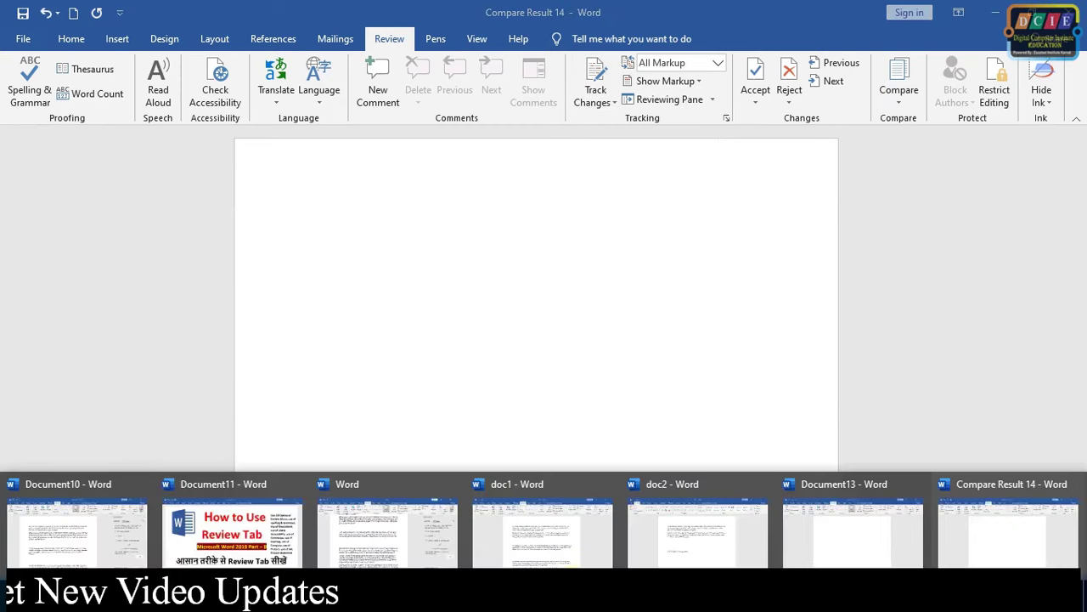
click(731, 524)
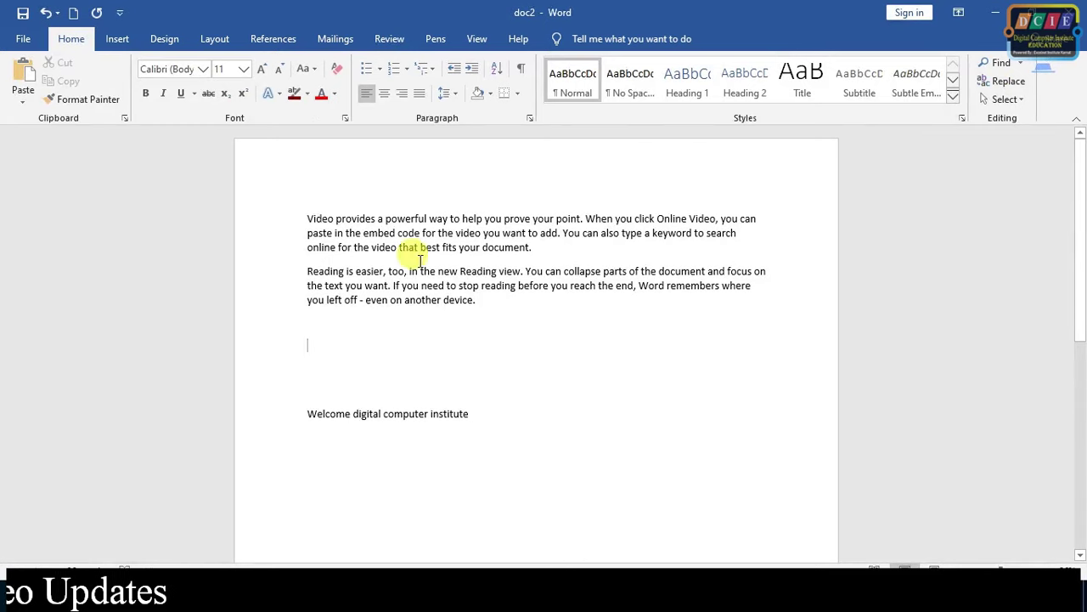
Restrict doc2 to a selection of formatting styles and No changes (Read only) editing
click(431, 39)
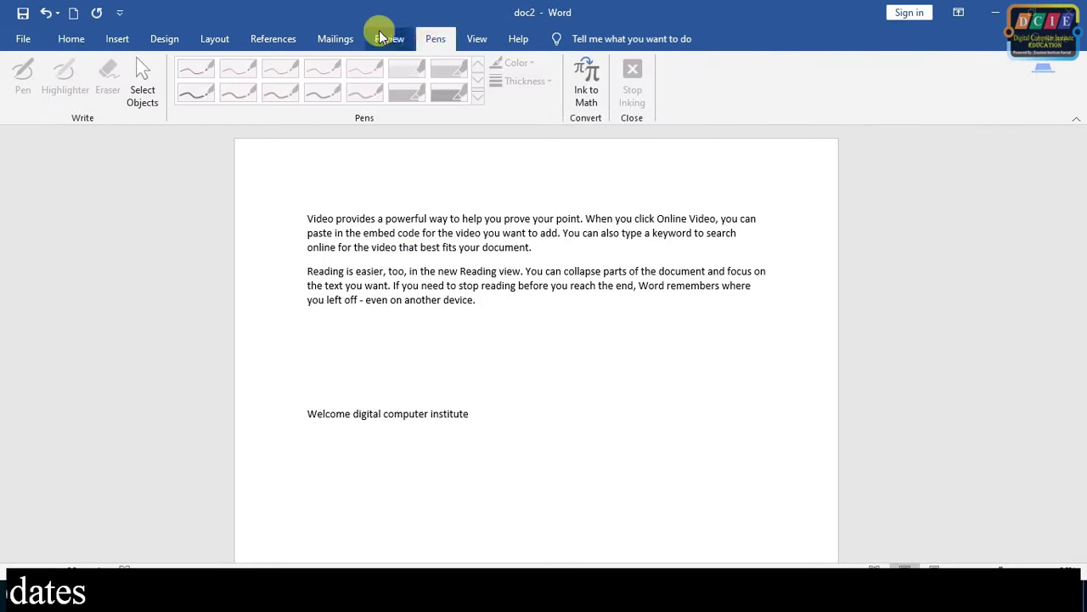
click(389, 38)
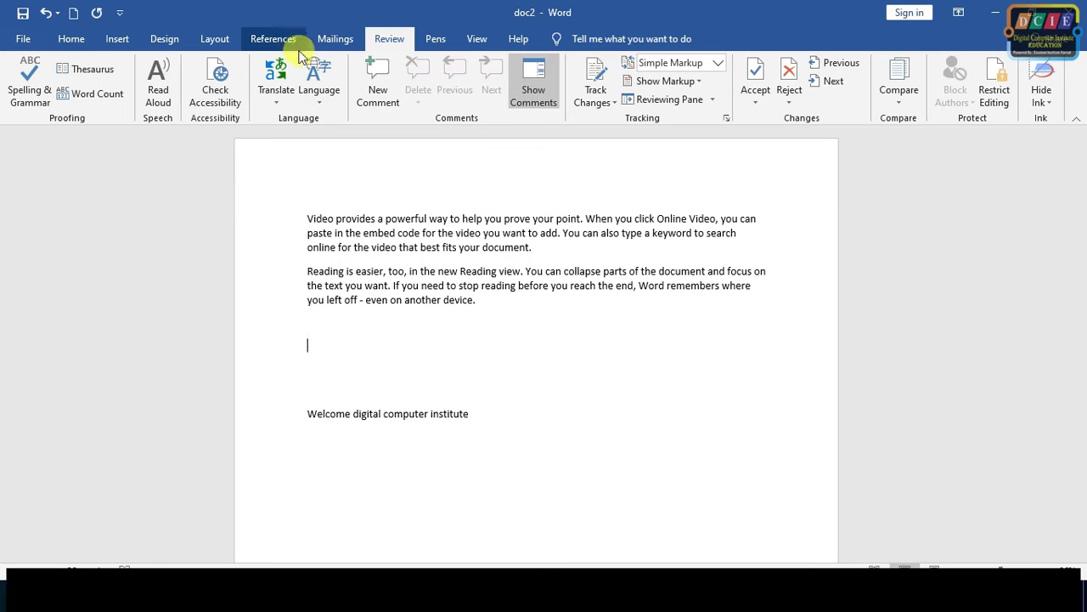
click(999, 100)
click(936, 185)
click(938, 247)
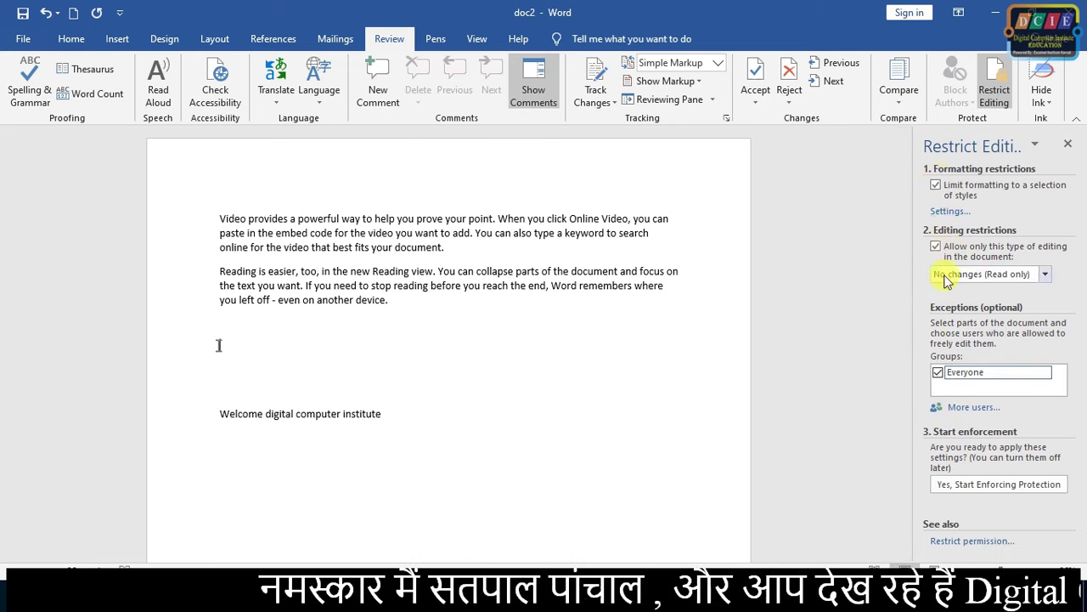
Enforce password protection on doc2 and confirm that editing commands like Cut and Paste are disabled
click(978, 491)
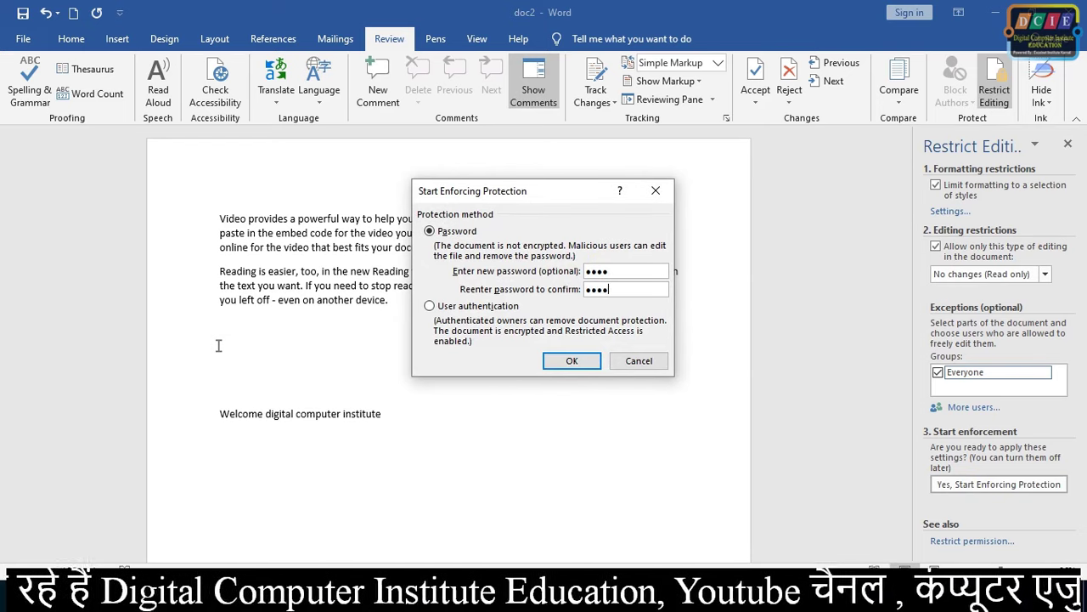
click(571, 360)
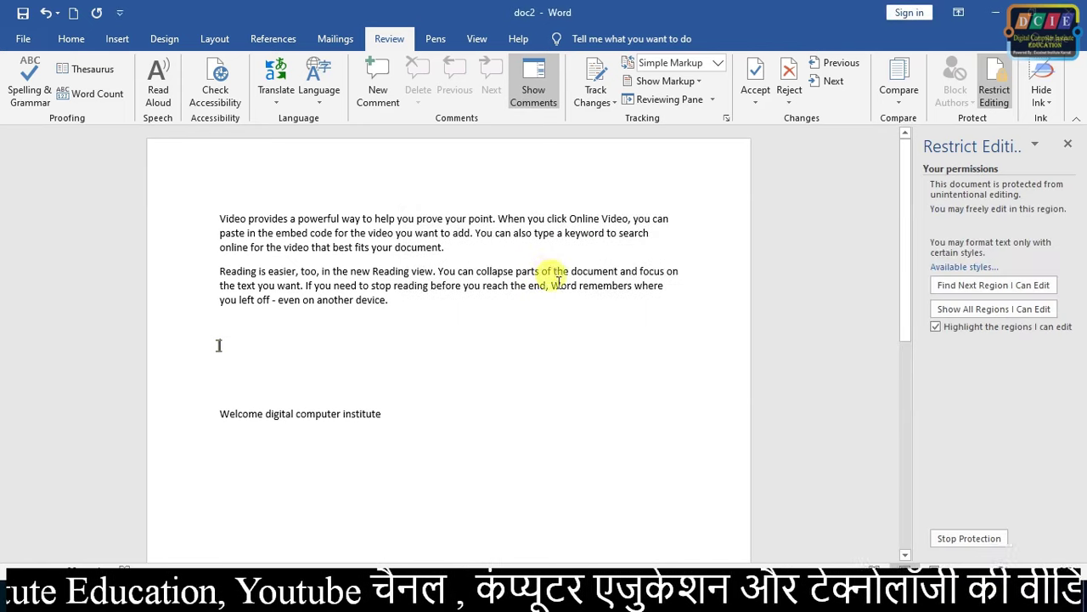
click(440, 246)
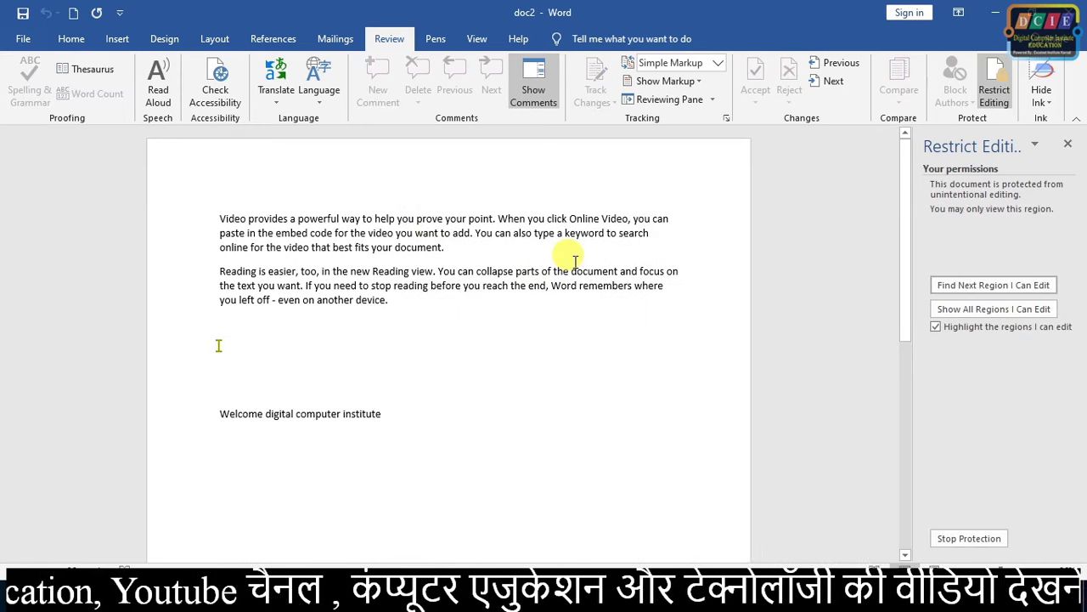
drag(485, 248, 290, 222)
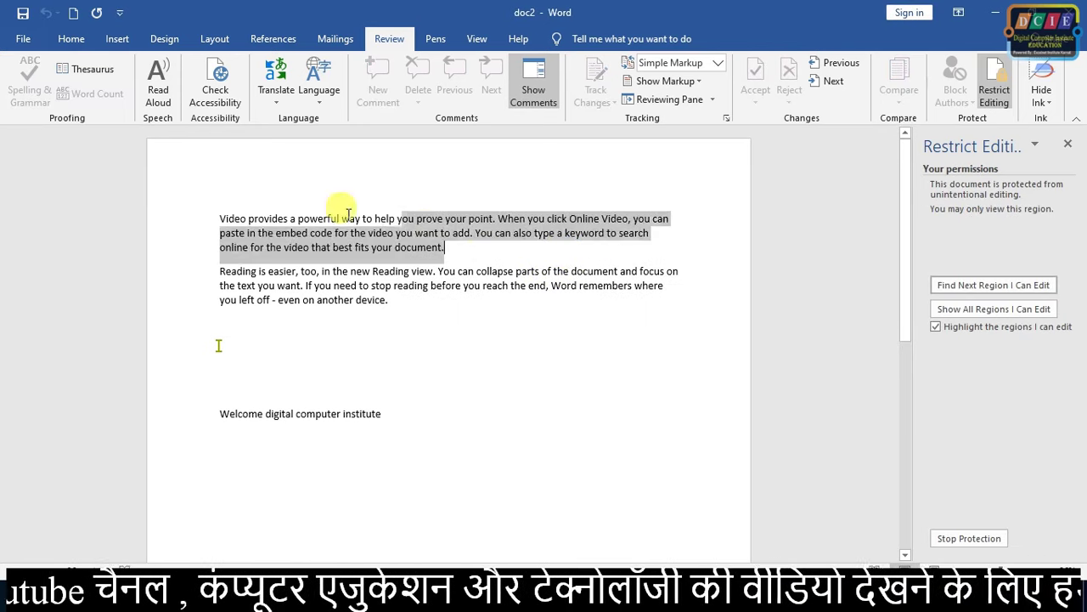
right_click(290, 222)
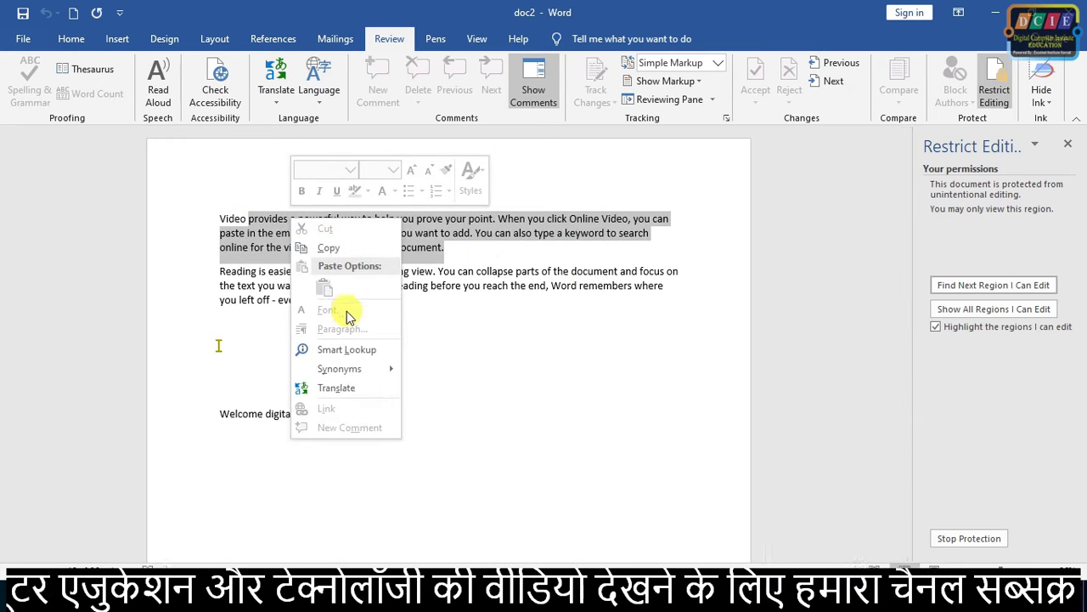
click(66, 39)
click(67, 39)
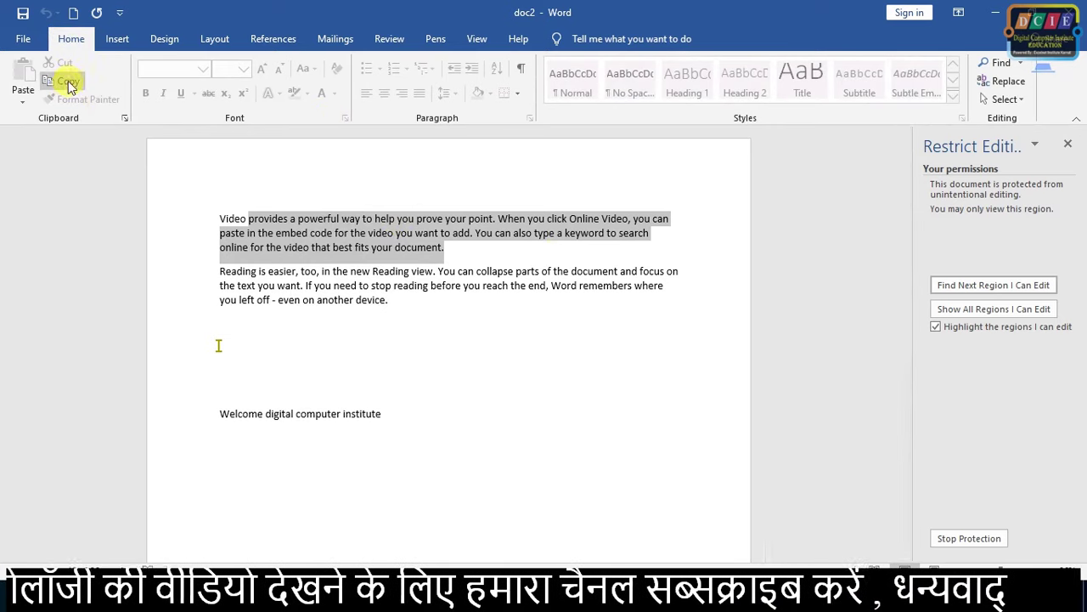
click(495, 245)
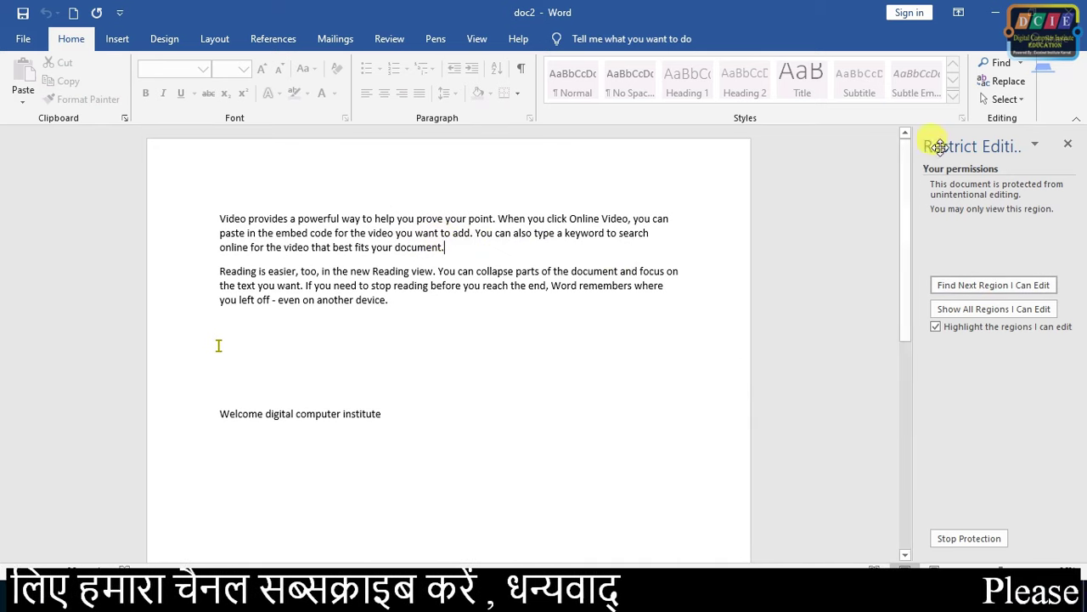
Stop protection on doc2 by entering its password, close the Restrict Editing pane, and show View options
click(974, 545)
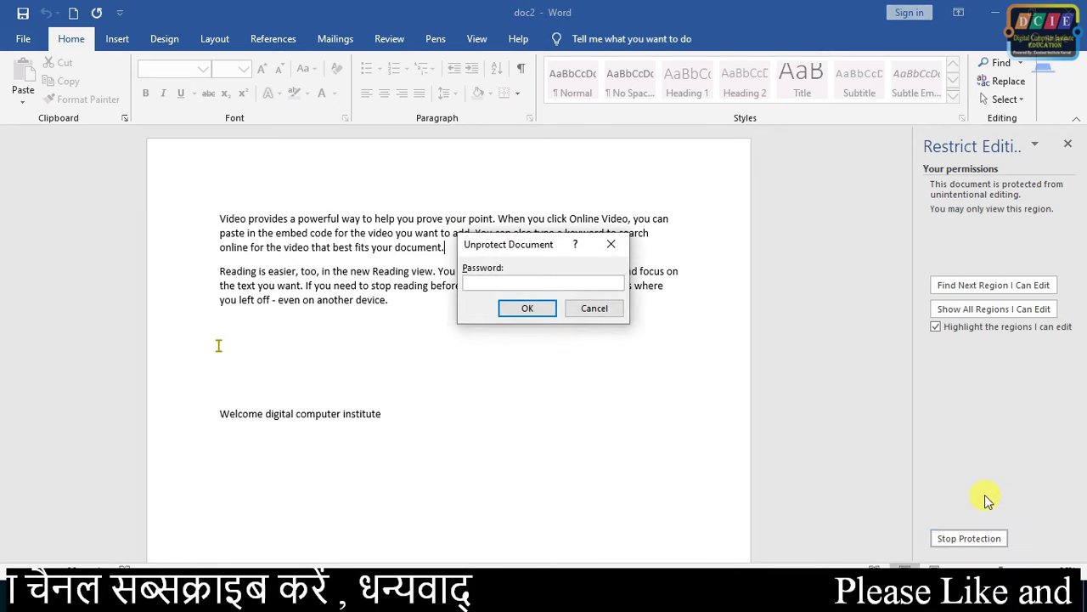
key(Return)
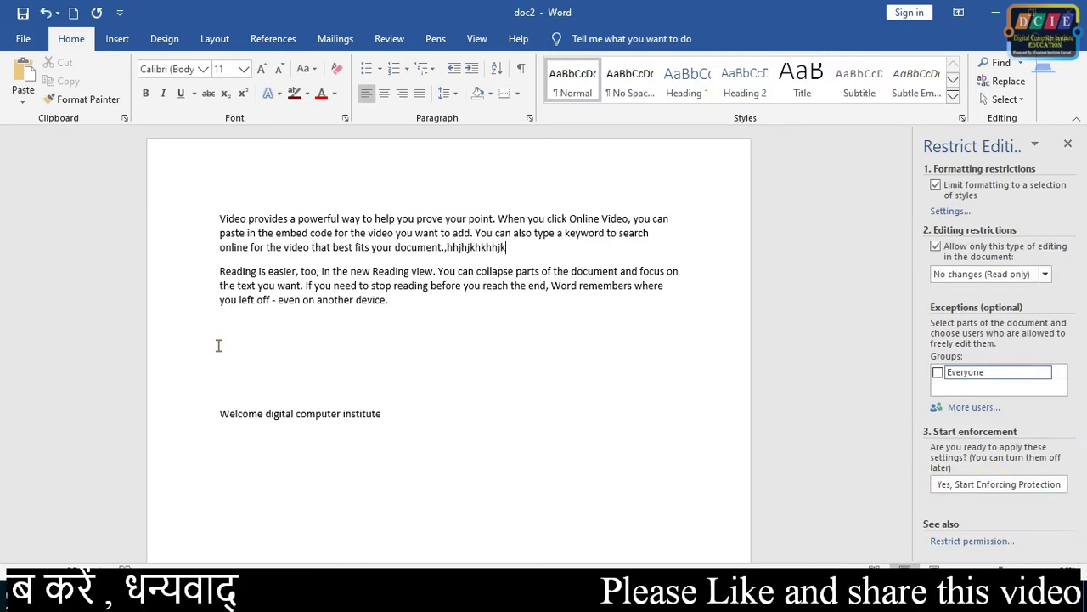
click(1068, 146)
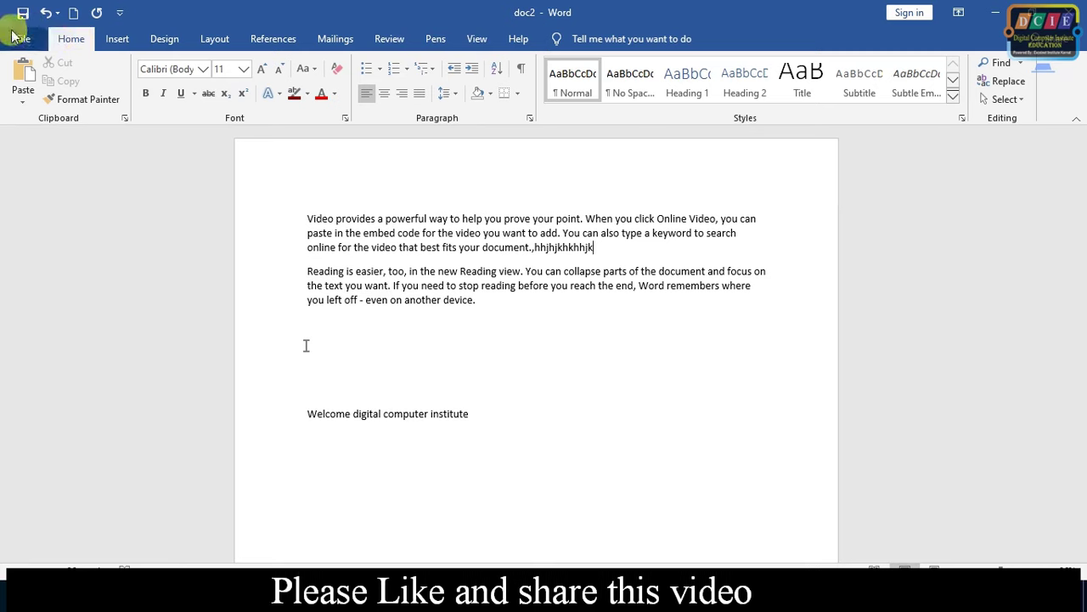
click(483, 40)
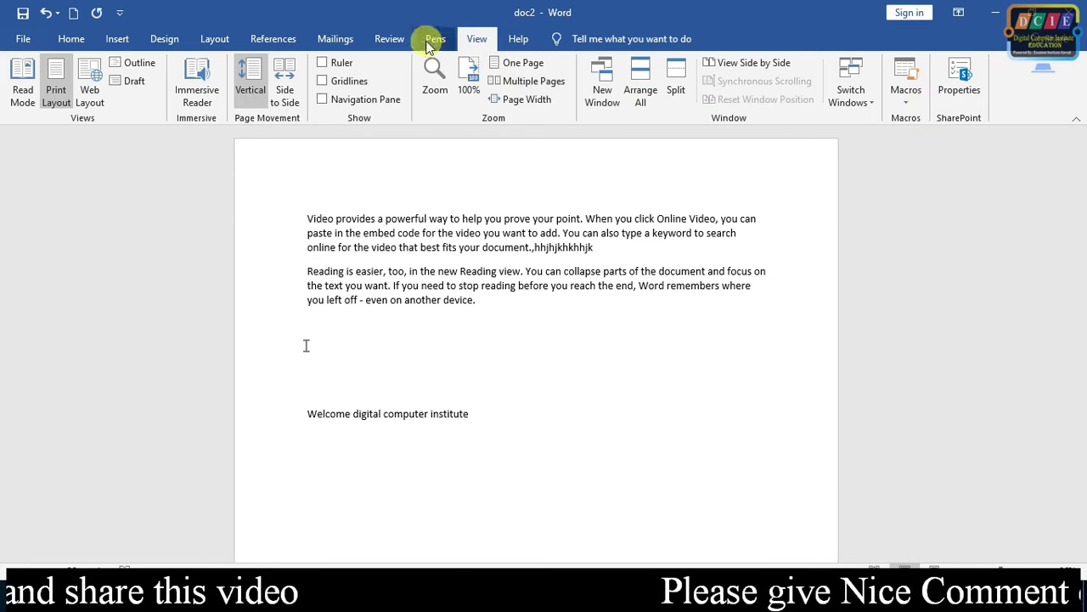
click(392, 38)
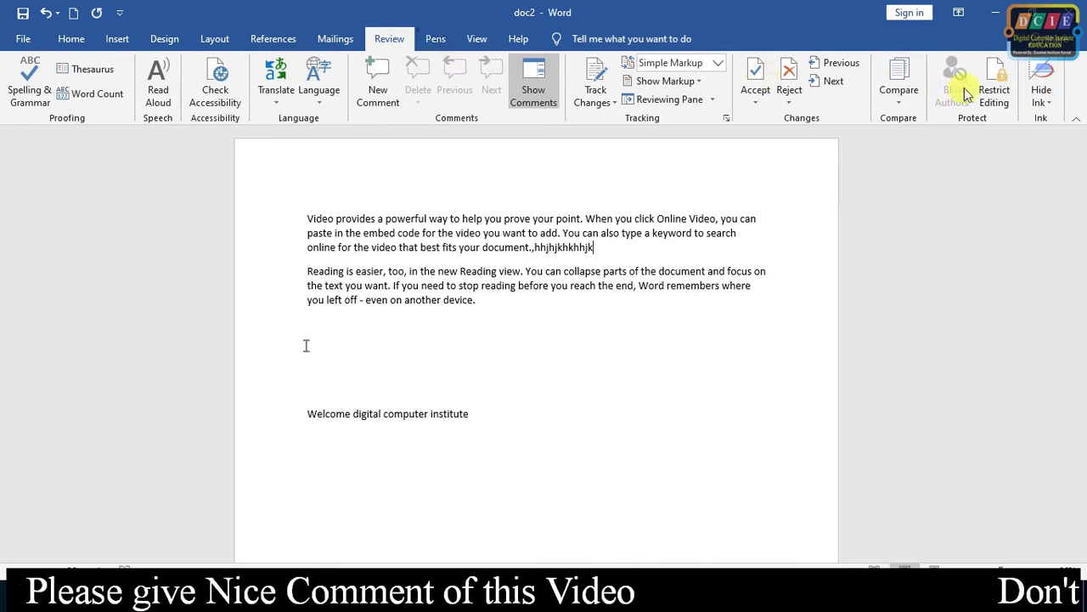
click(446, 39)
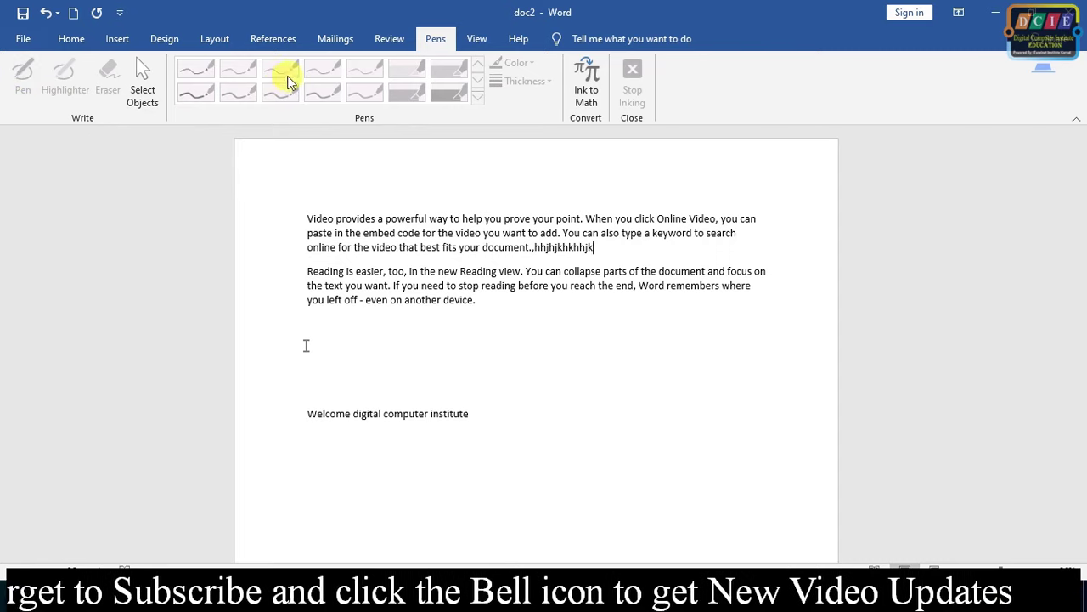
drag(293, 219, 415, 242)
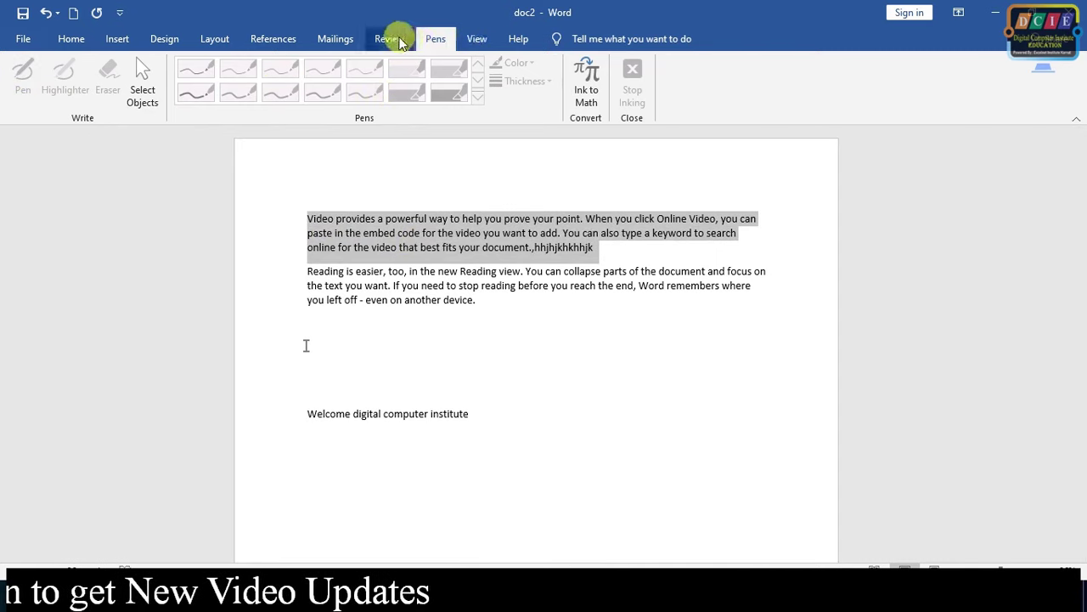
click(391, 38)
click(1058, 98)
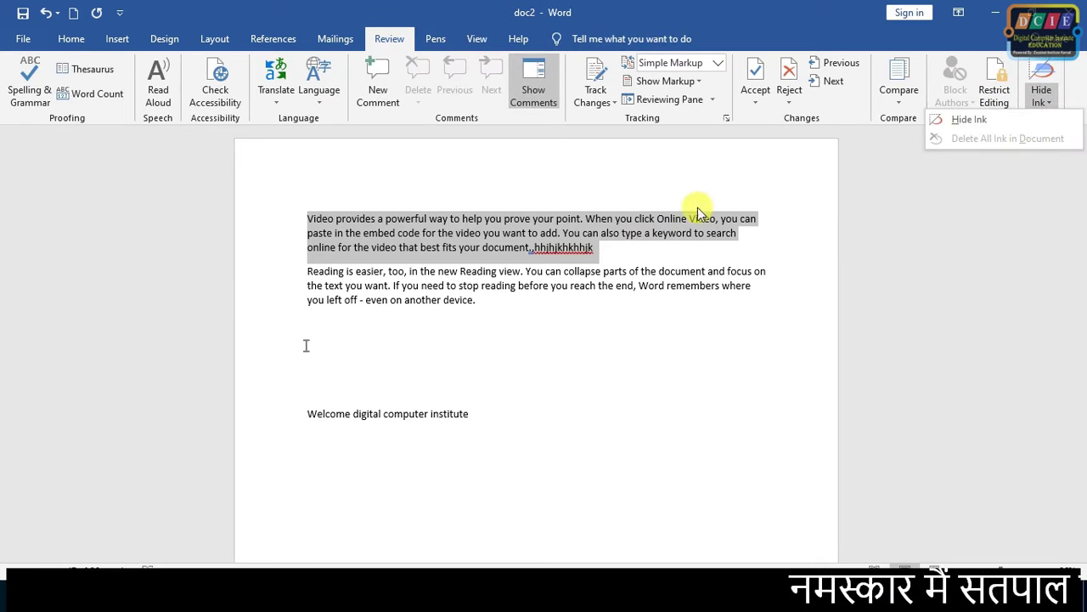
click(680, 181)
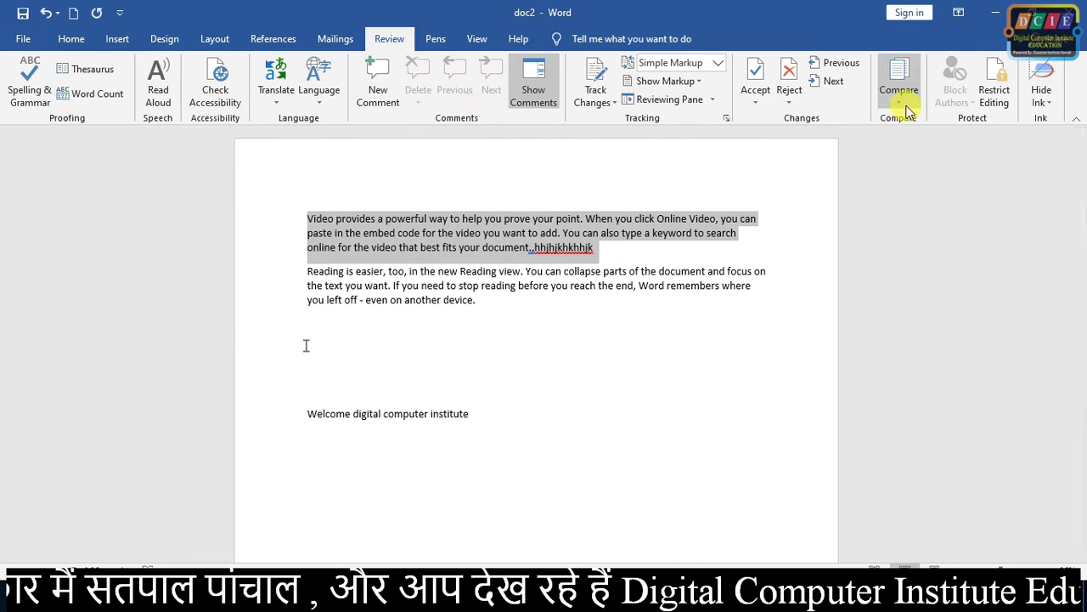
click(367, 271)
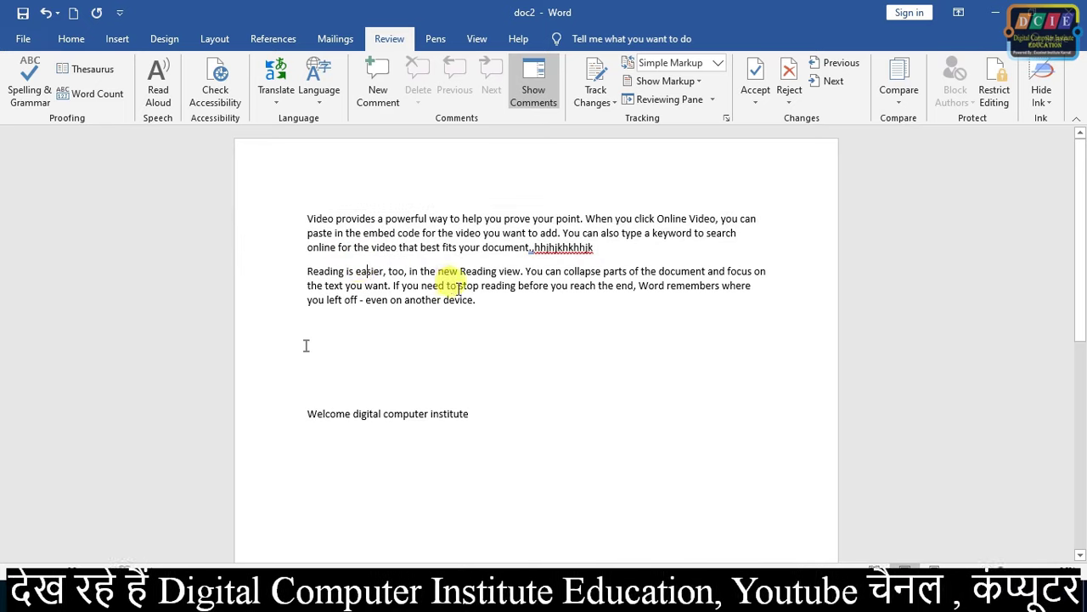